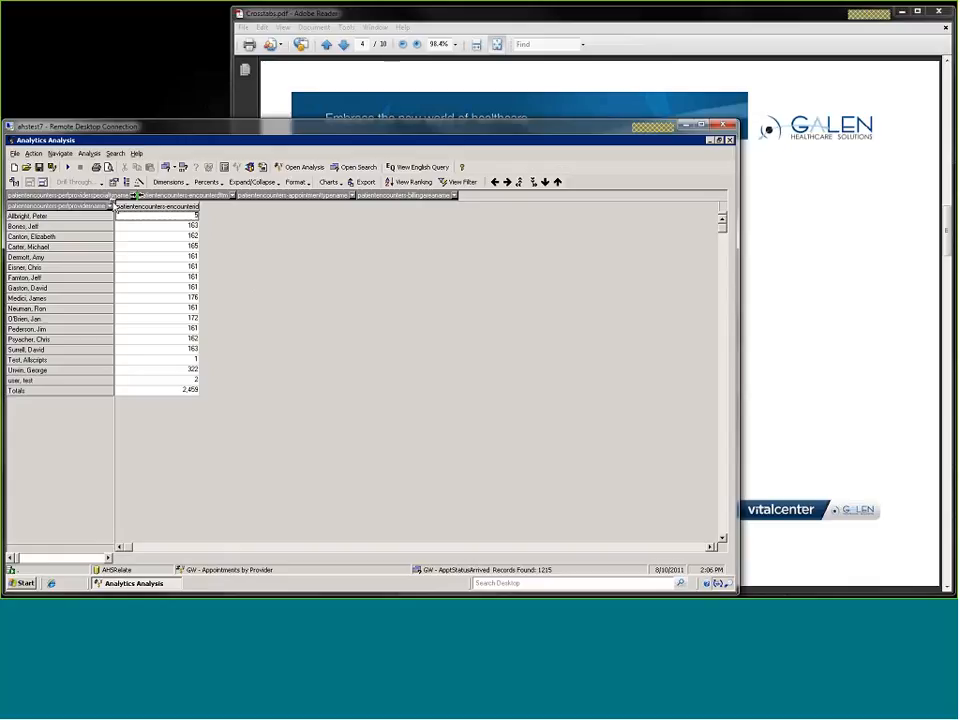
# Add the performing provider specialty as a second row dimension and filter it to Neurosurgery only.
pyautogui.moveTo(116, 213); pyautogui.dragTo(118, 214)
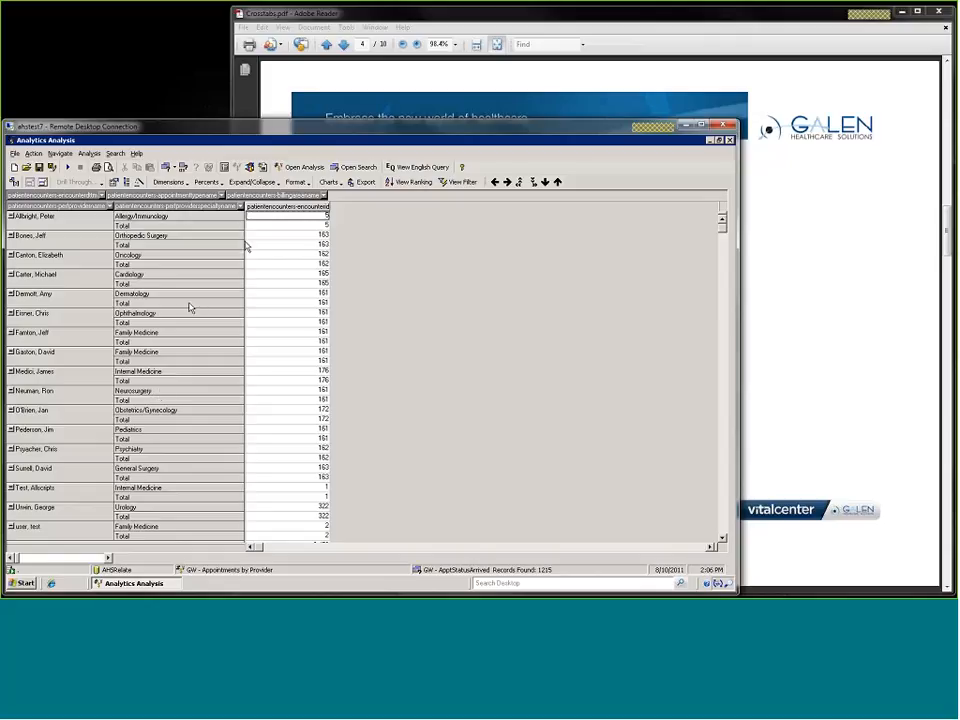
pyautogui.click(240, 206)
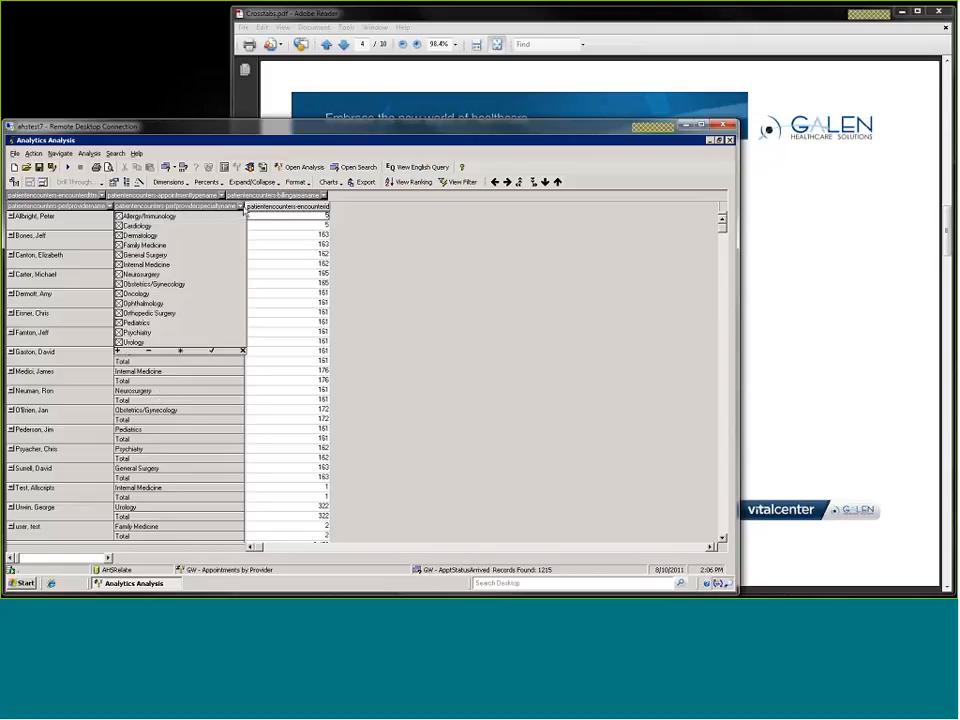
pyautogui.click(148, 351)
pyautogui.click(148, 351)
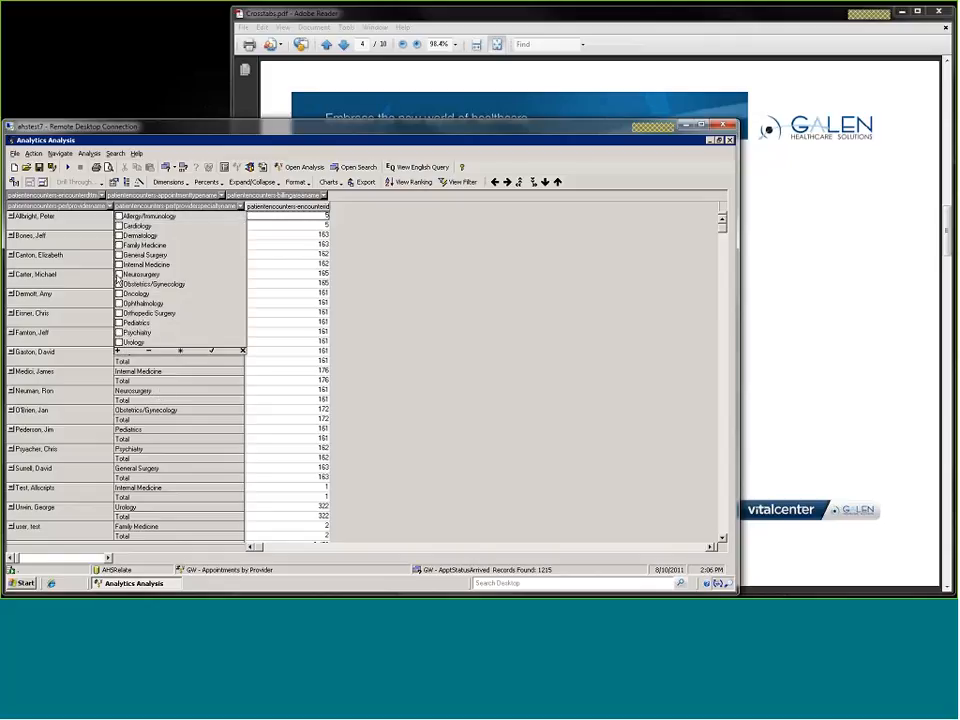
pyautogui.click(211, 351)
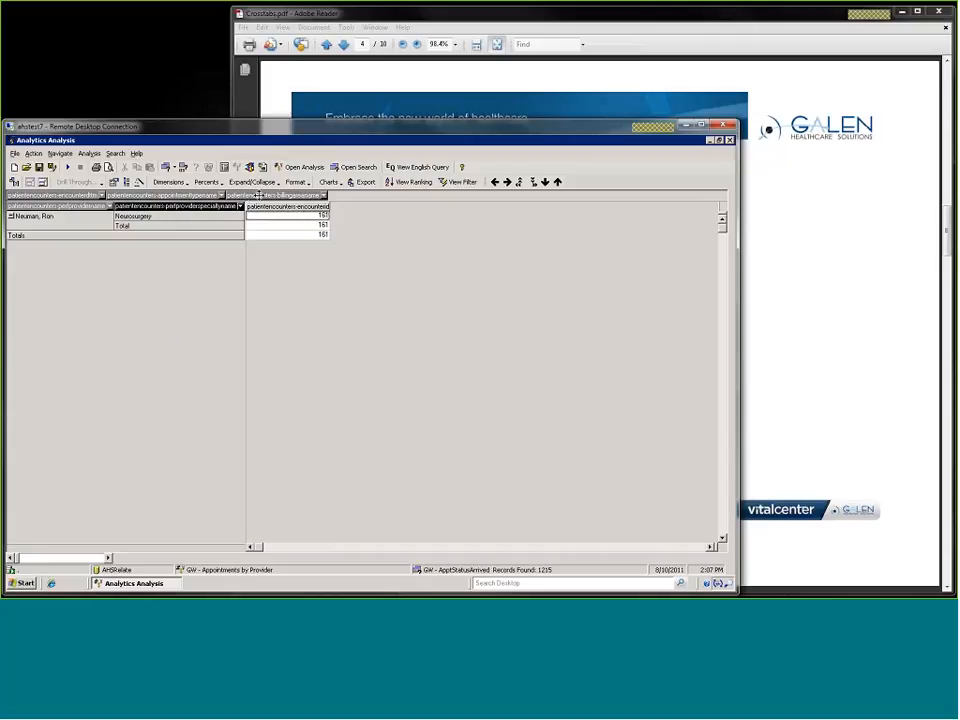
# Nest appointment type, instead of the billing area, under specialty in the rows and move the encounter date to the columns.
pyautogui.moveTo(241, 208); pyautogui.dragTo(243, 209)
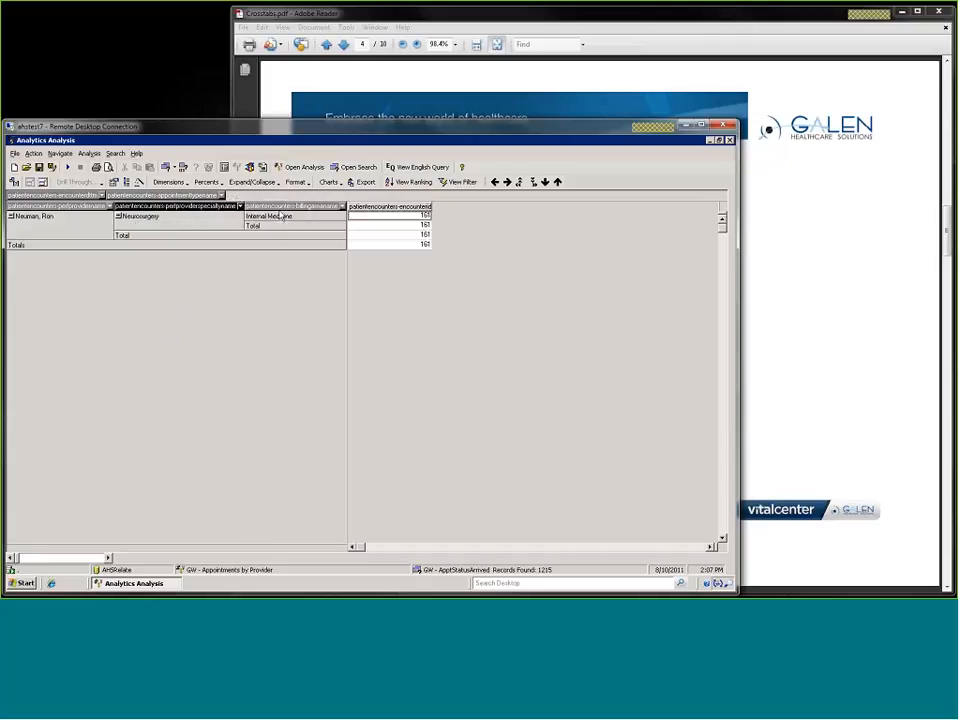
pyautogui.moveTo(273, 200); pyautogui.dragTo(250, 214)
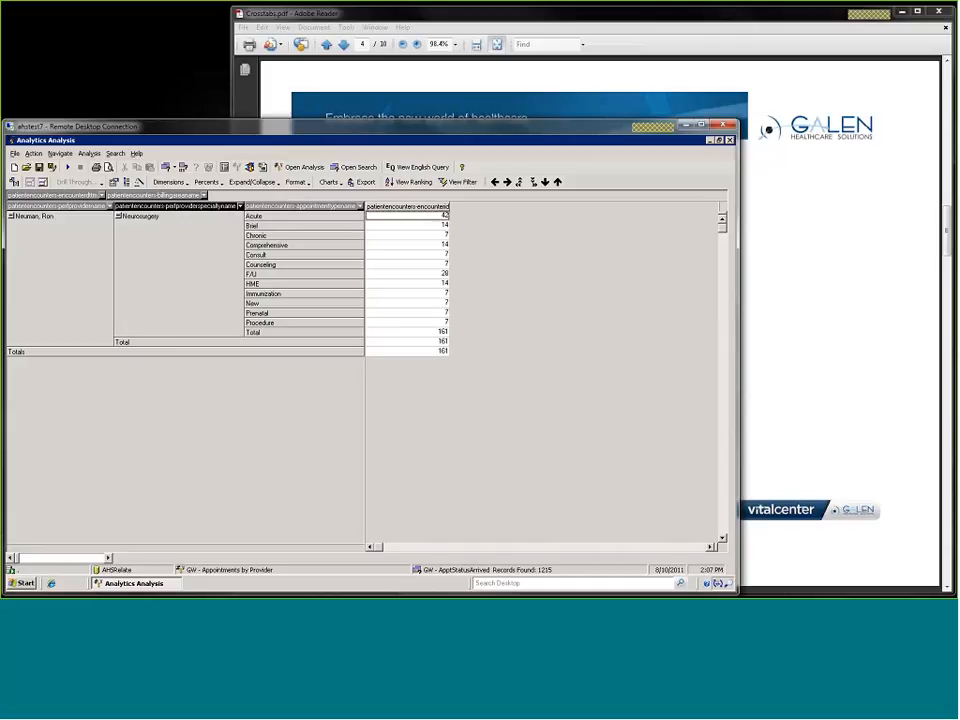
pyautogui.moveTo(63, 196); pyautogui.dragTo(405, 206)
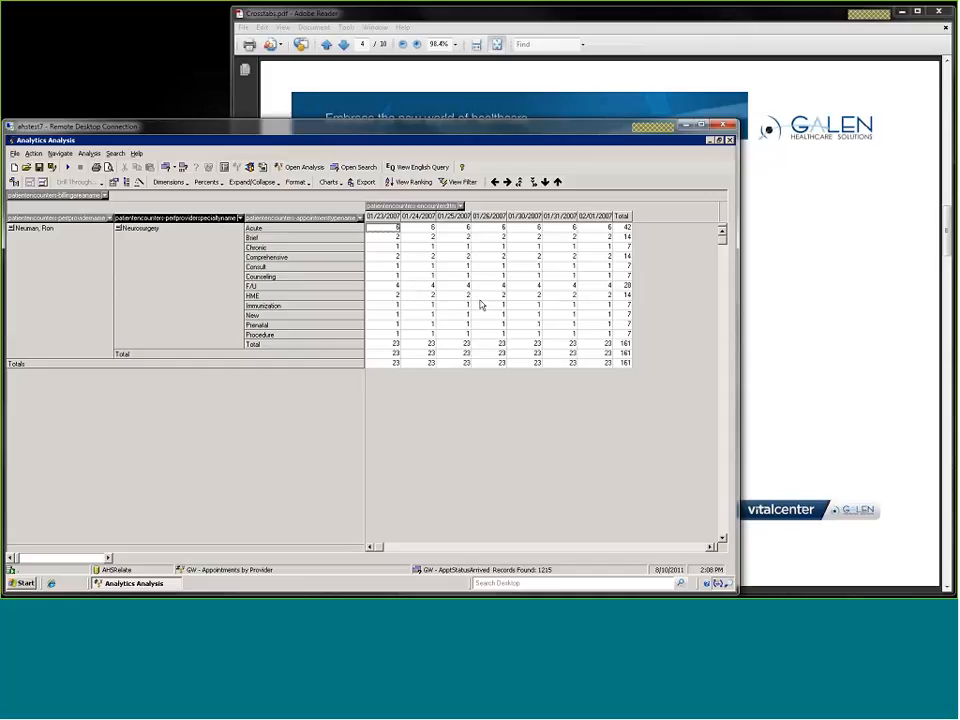
# Drill through the Acute count for 01/26/2007 to the defined worksheet GW - PatApptInfo and run it.
pyautogui.rightClick(490, 233)
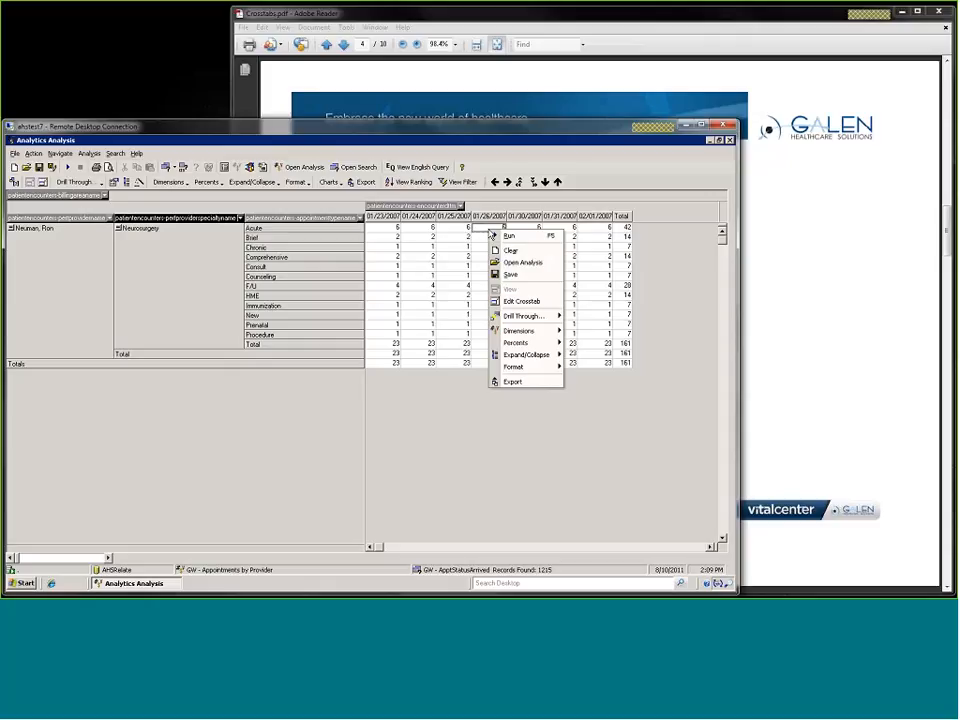
pyautogui.moveTo(550, 322)
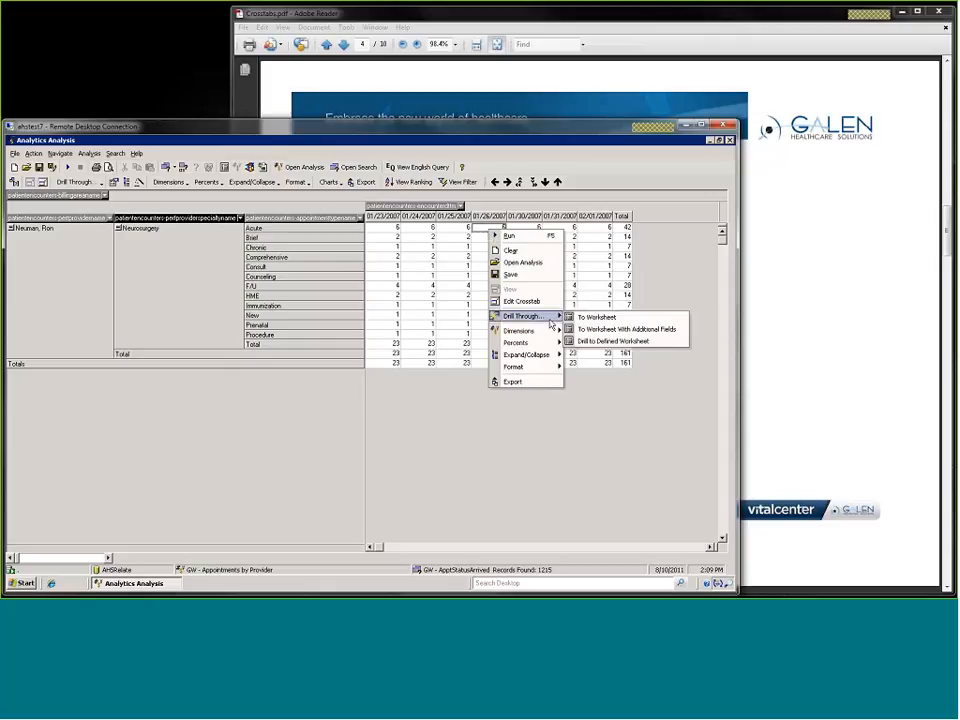
pyautogui.click(605, 346)
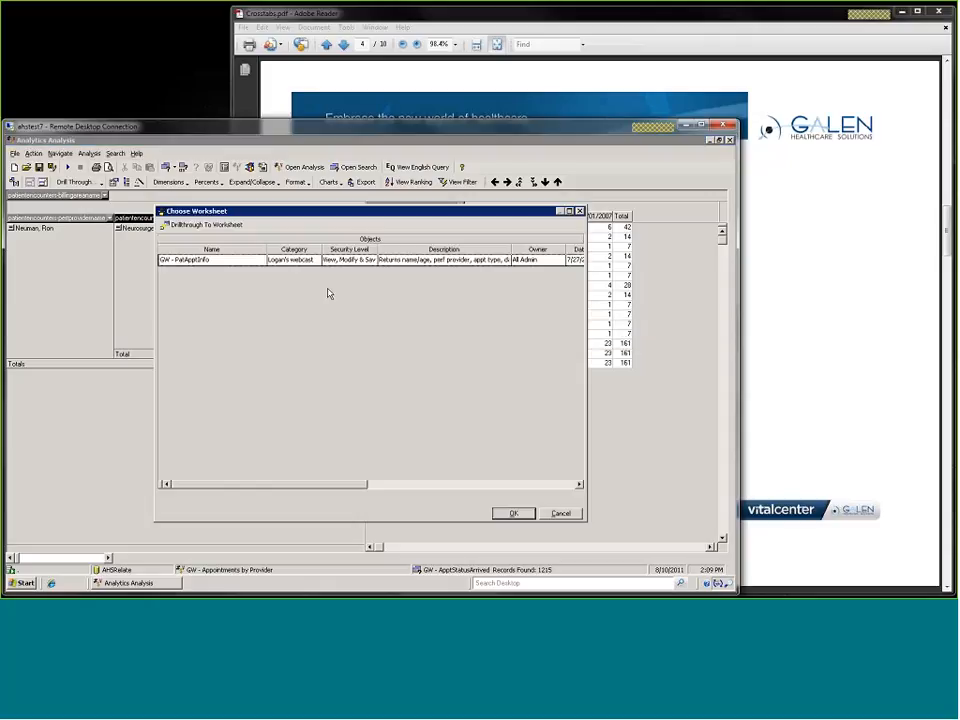
pyautogui.click(257, 262)
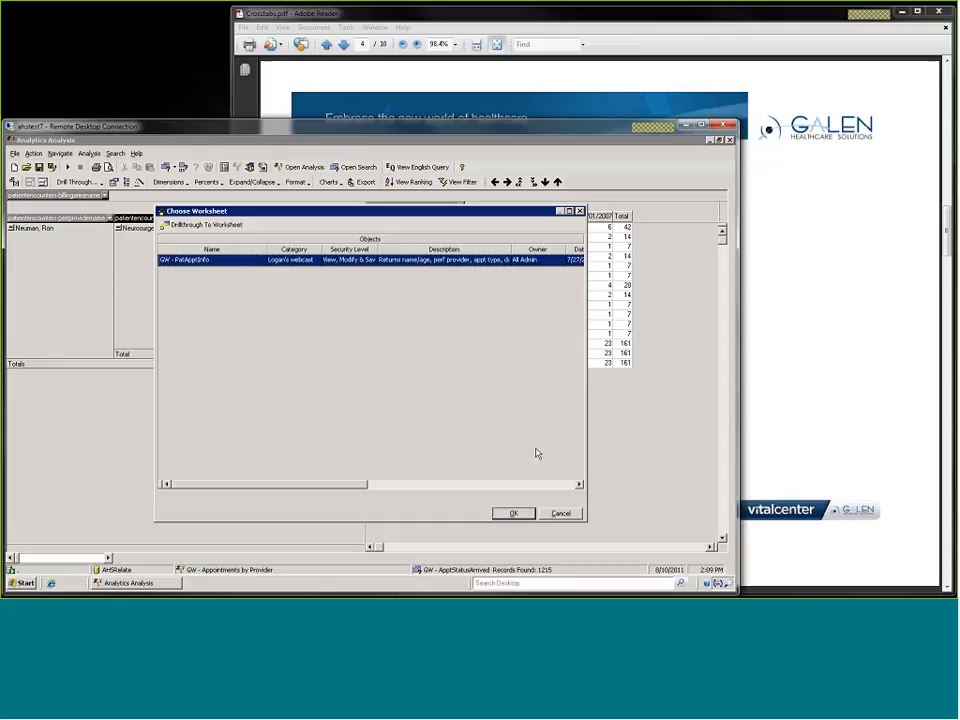
pyautogui.click(522, 514)
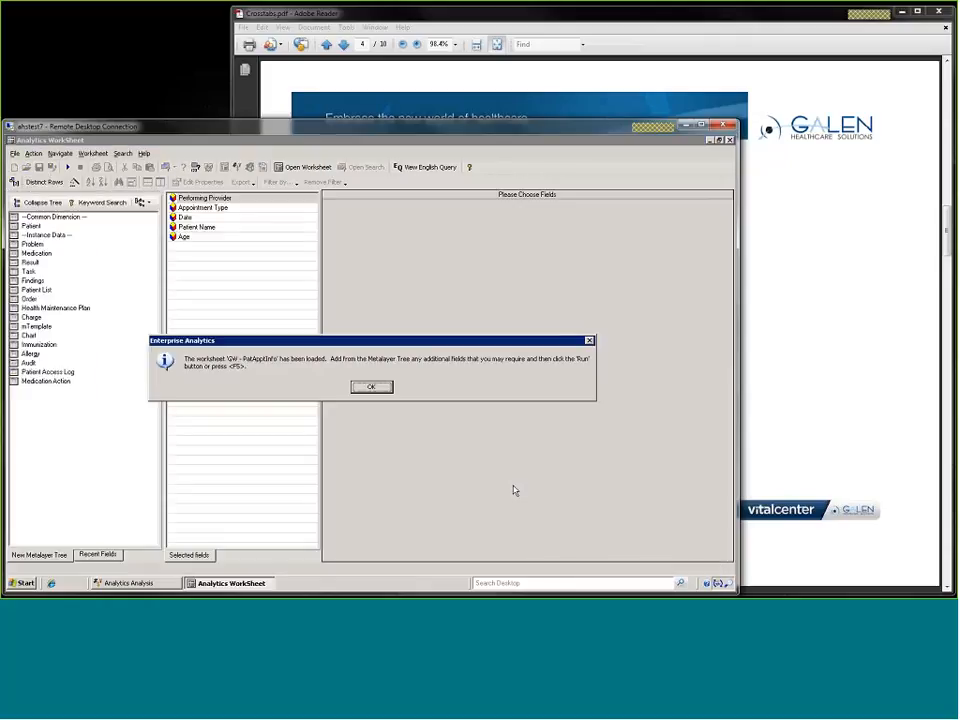
pyautogui.click(370, 388)
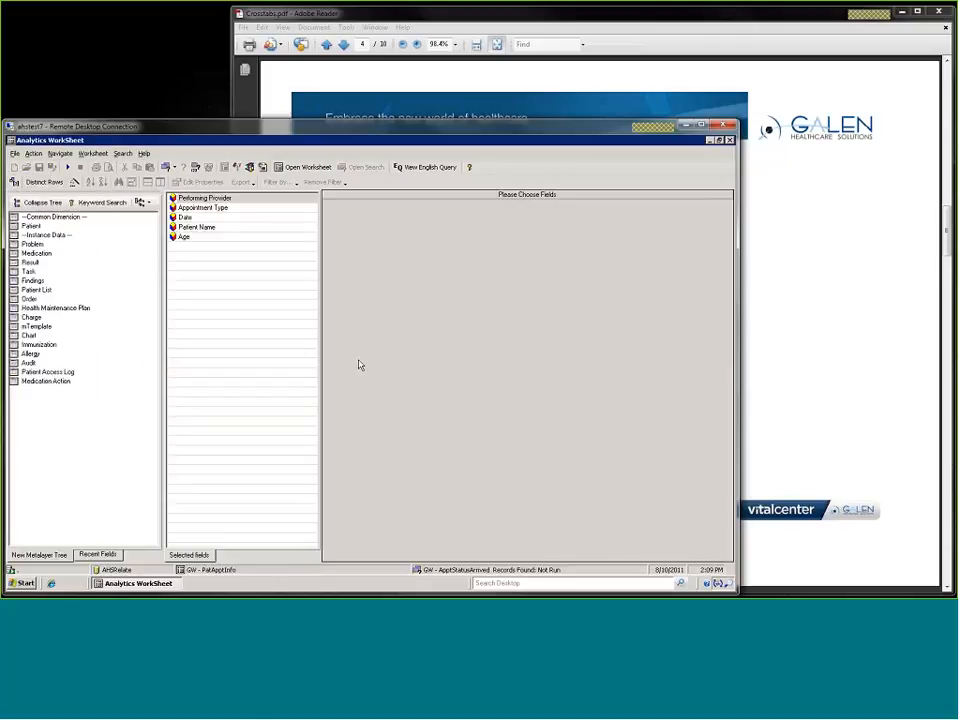
pyautogui.click(68, 168)
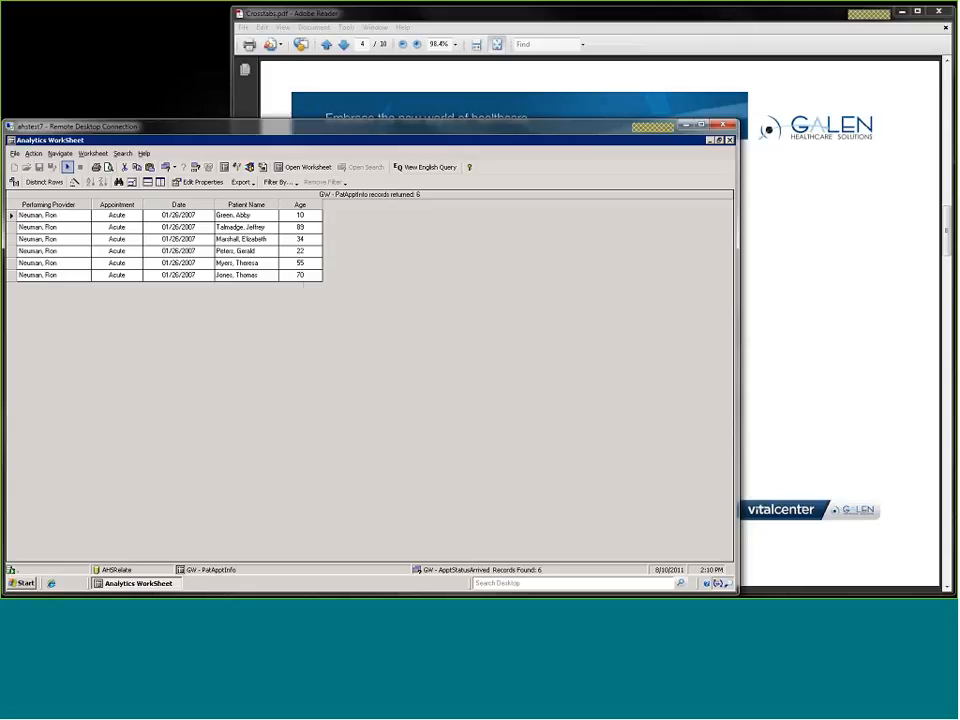
# Return to the analysis crosstab and set the specialty filter to include all specialties.
pyautogui.click(61, 153)
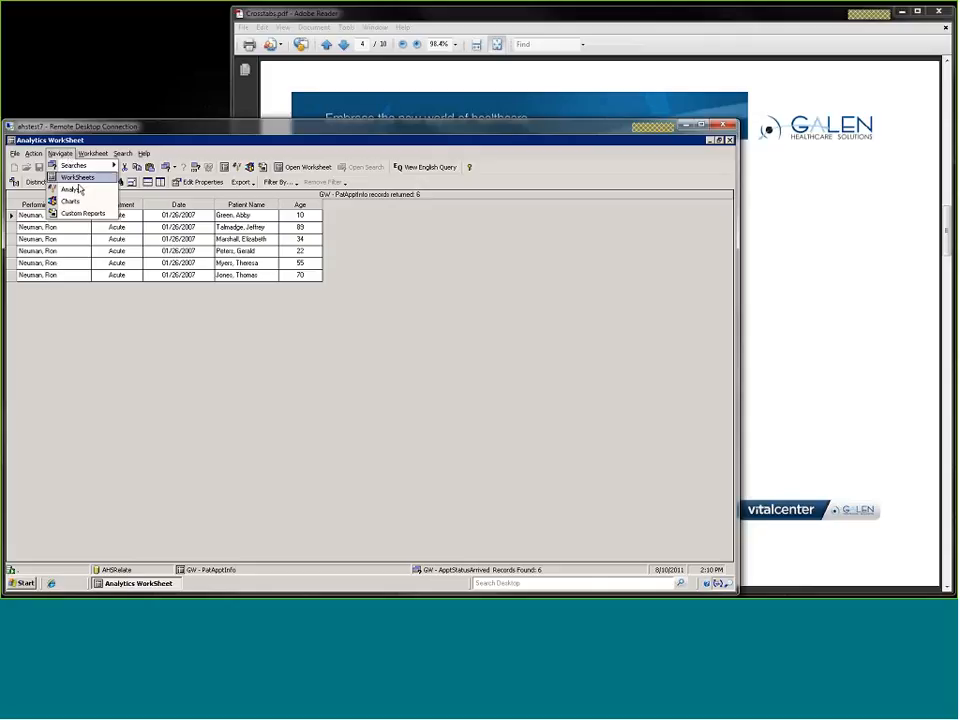
pyautogui.click(72, 189)
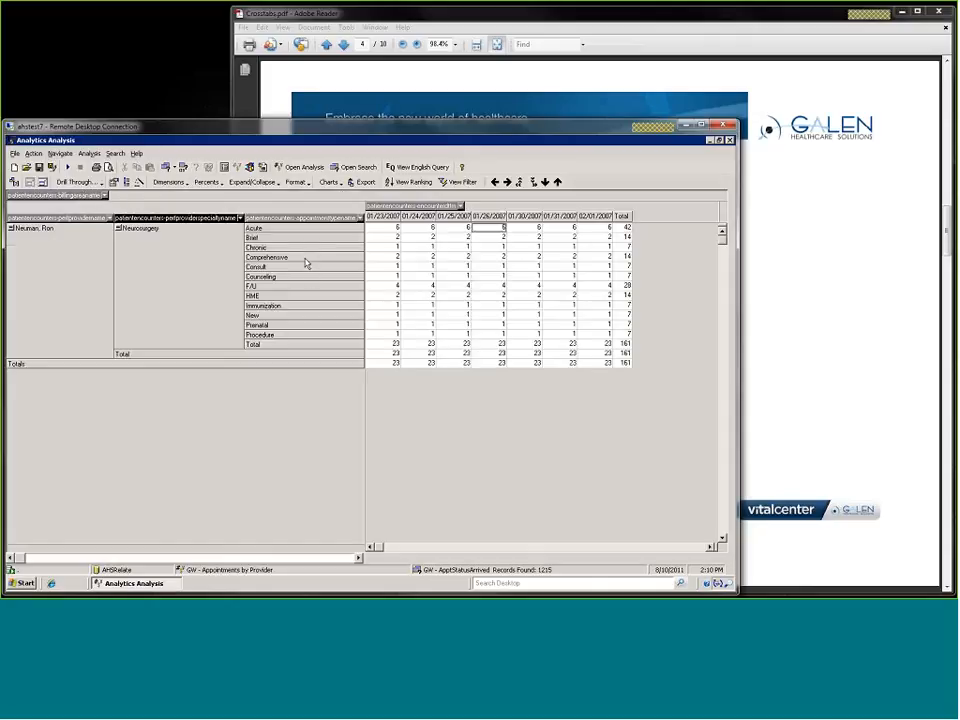
pyautogui.click(240, 219)
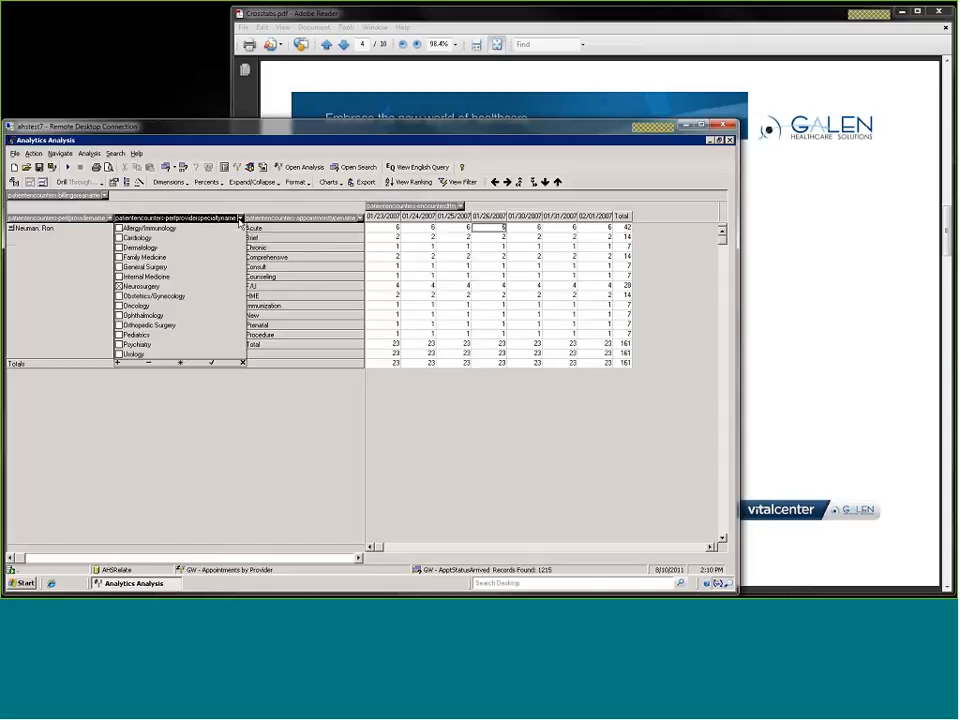
pyautogui.click(184, 362)
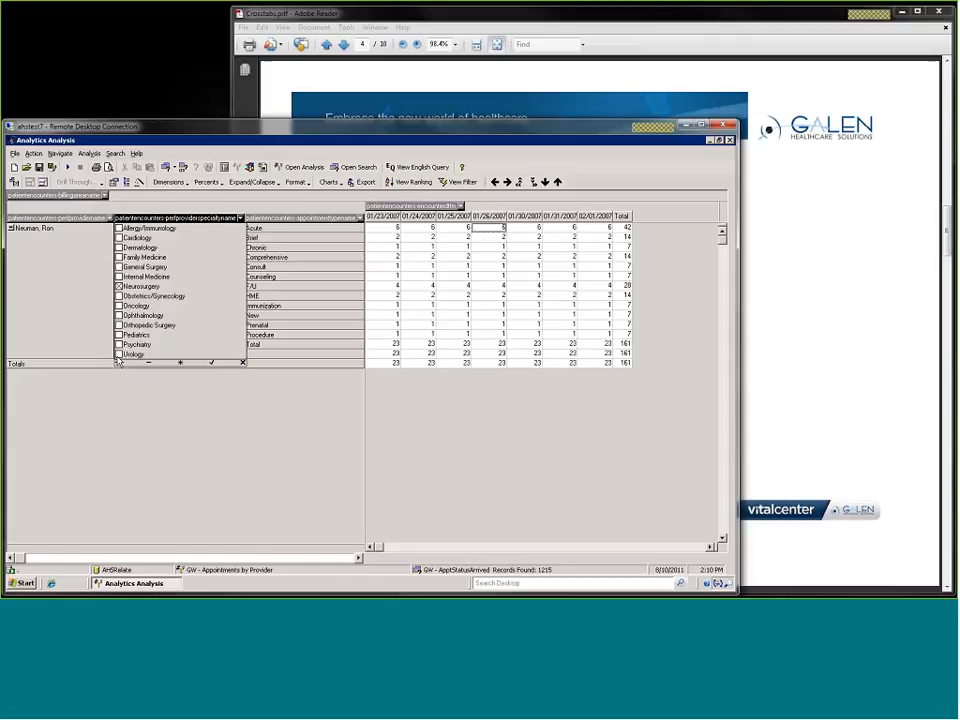
pyautogui.click(211, 362)
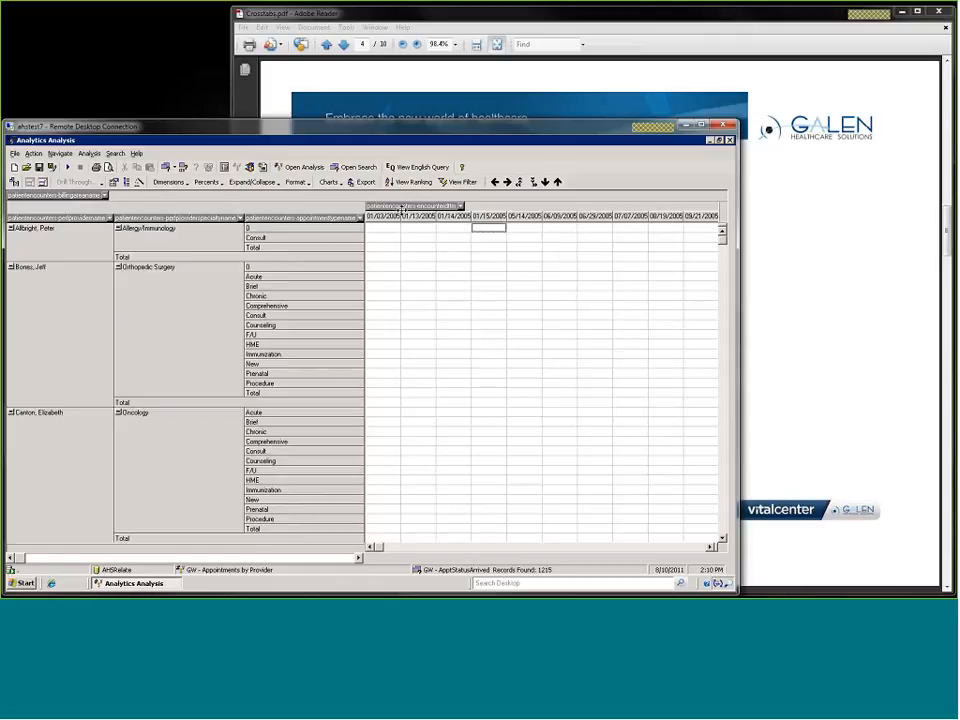
# Move the encounter date back to the slice dimensions and place appointment type across the columns.
pyautogui.moveTo(381, 206); pyautogui.dragTo(300, 205)
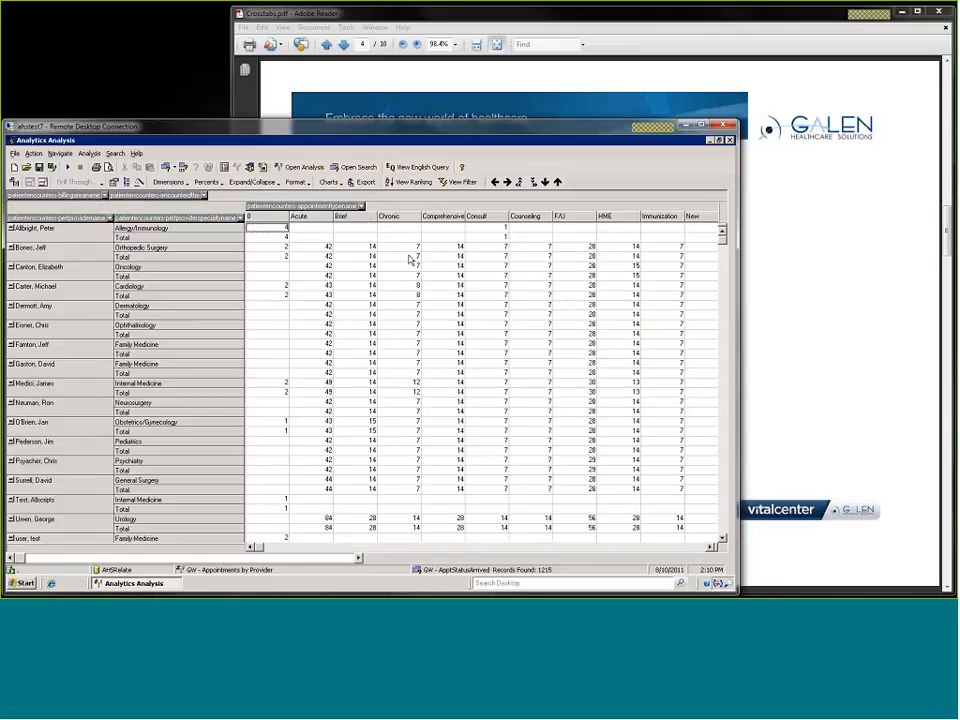
pyautogui.click(711, 547)
pyautogui.click(711, 547)
pyautogui.click(711, 547)
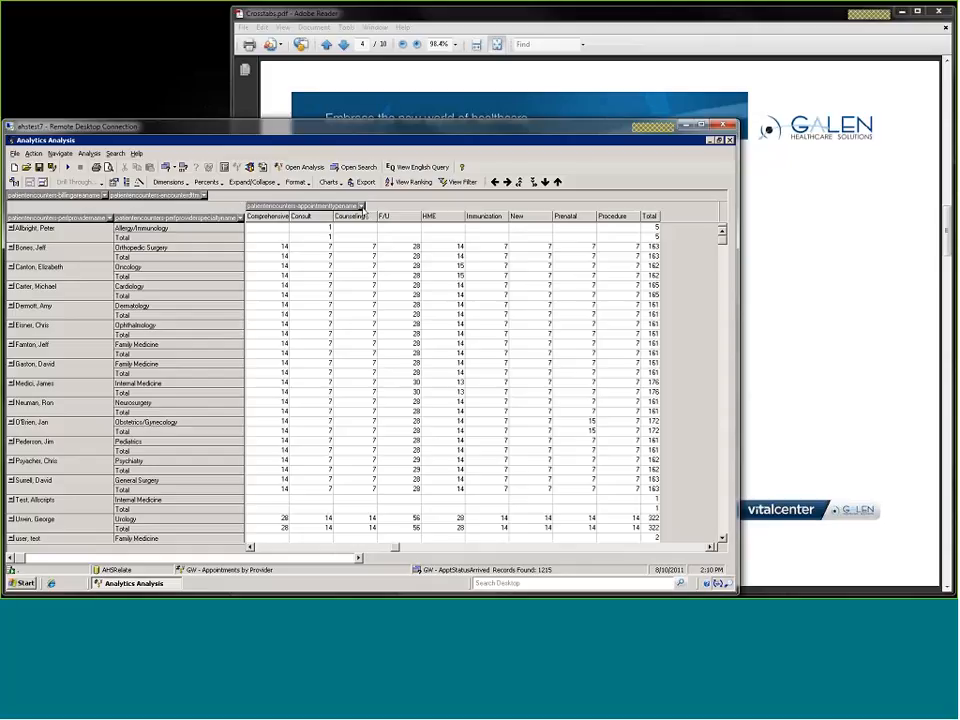
# Filter the appointment type columns to Immunization only.
pyautogui.click(361, 206)
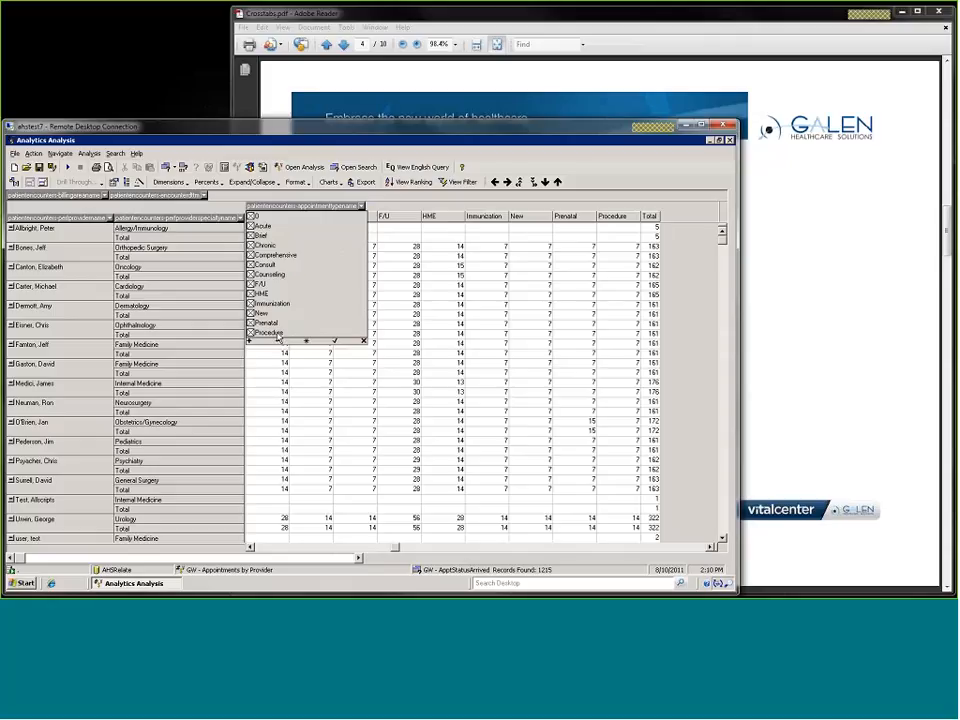
pyautogui.click(280, 341)
pyautogui.click(251, 304)
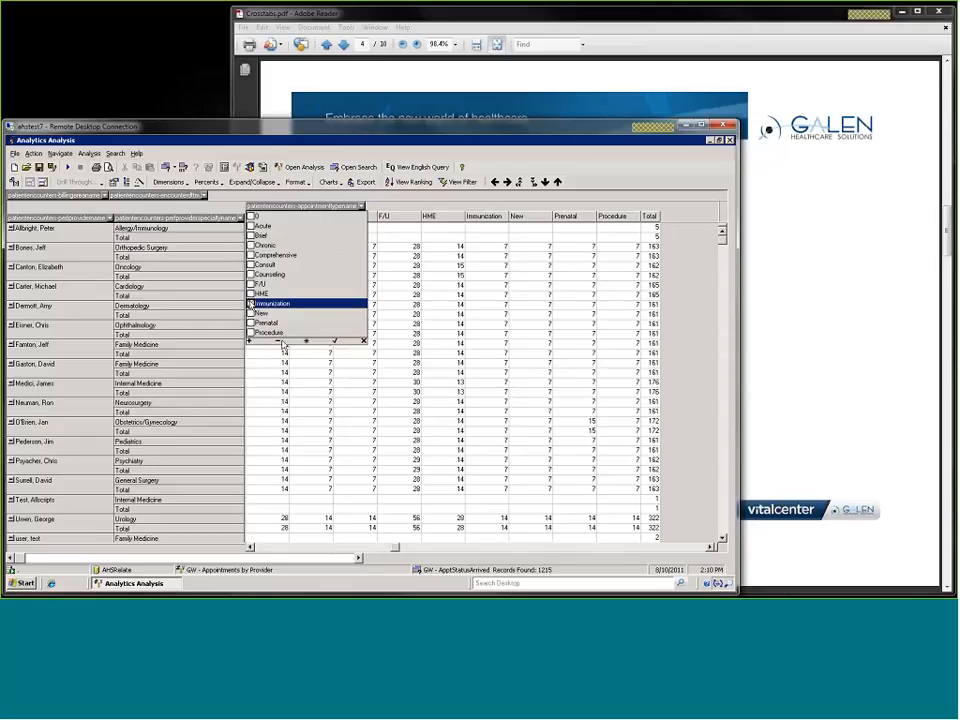
pyautogui.click(335, 341)
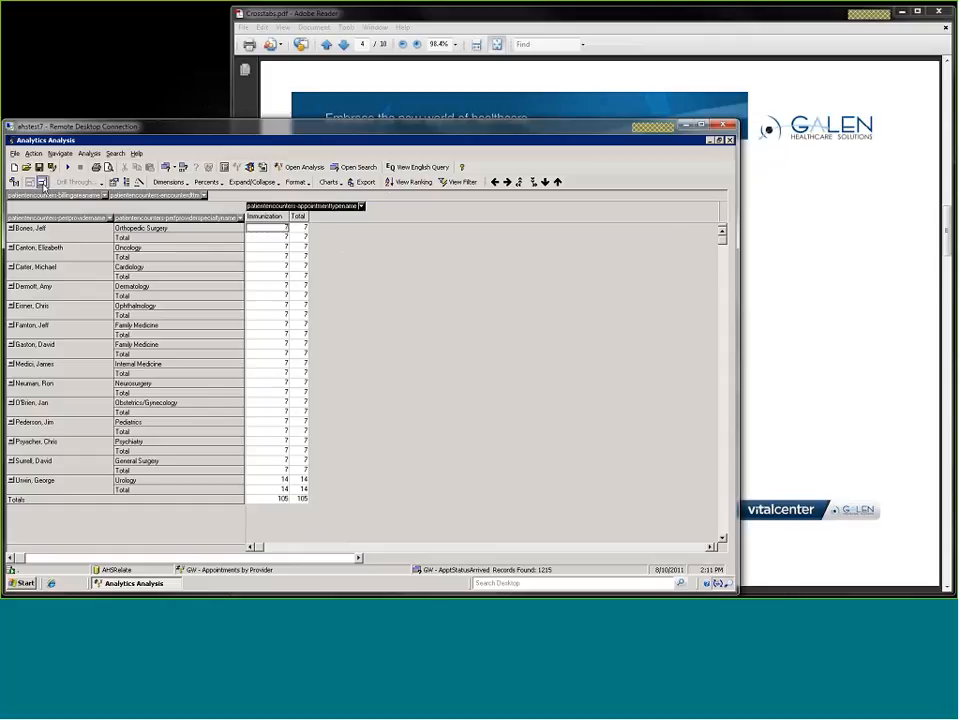
# Open the crosstab's design view, and consult the Overview of Crosstabs slide of Crosstabs.pdf in Adobe Reader before returning to Analytics Analysis.
pyautogui.click(42, 183)
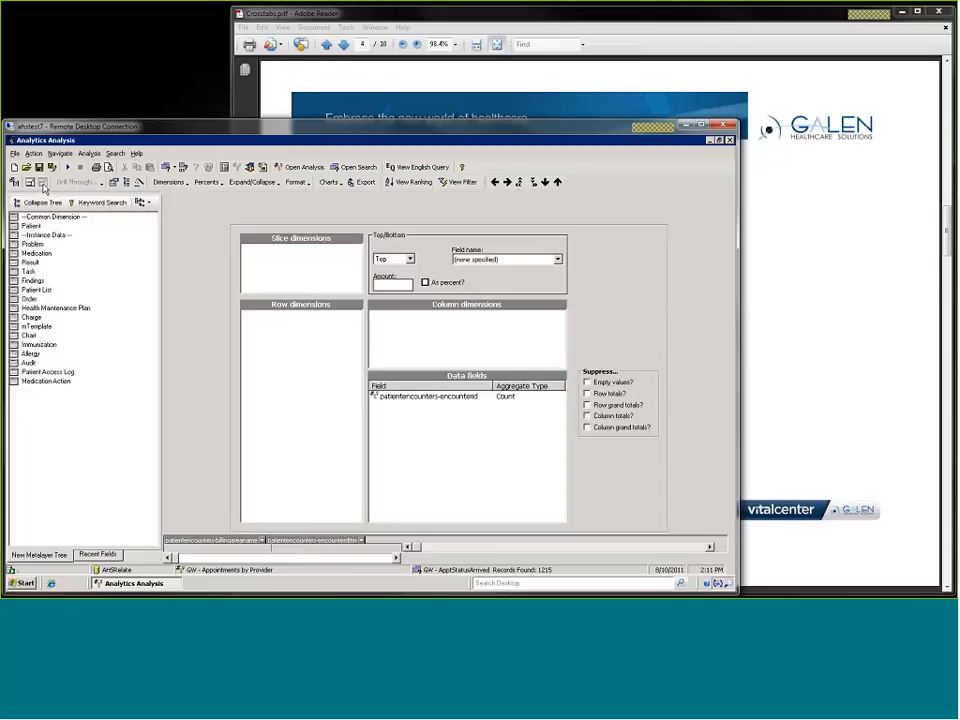
pyautogui.click(809, 234)
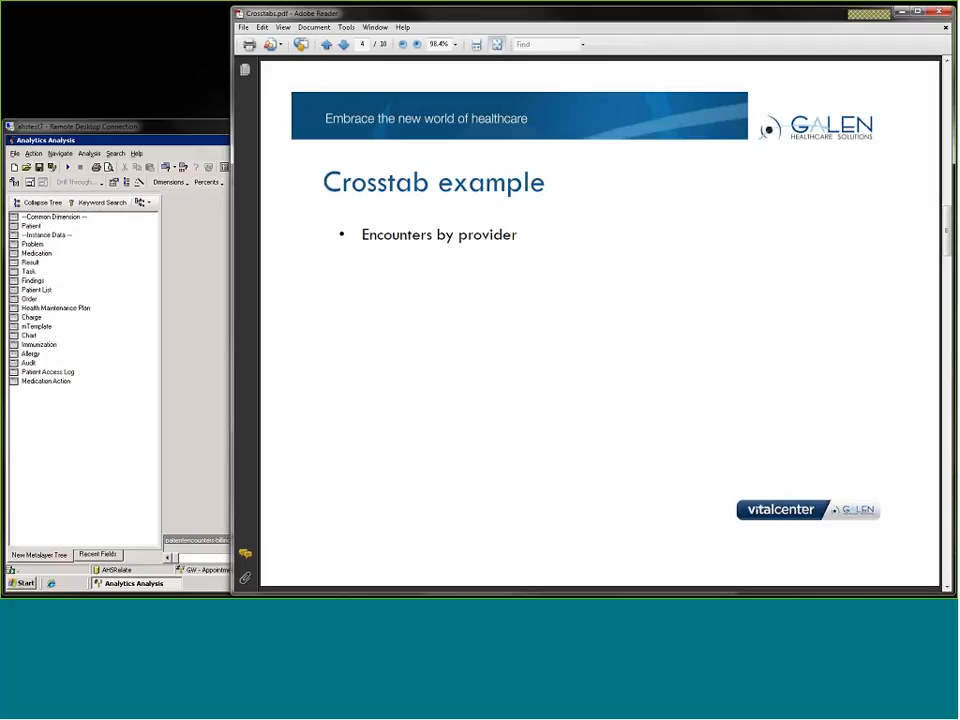
pyautogui.scroll(1, 755, 291)
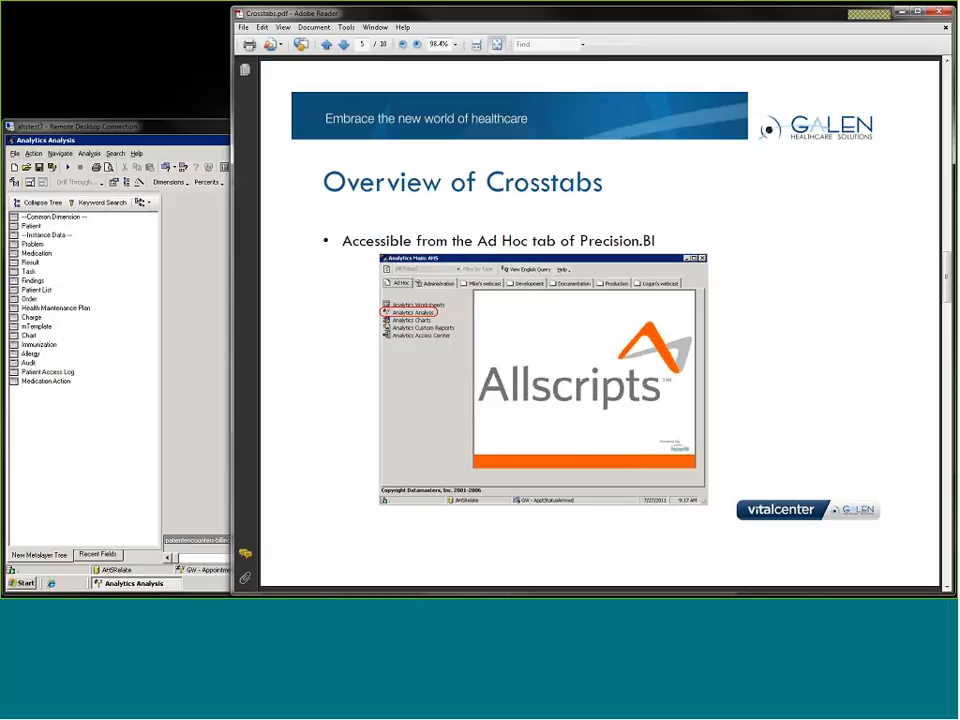
pyautogui.click(214, 279)
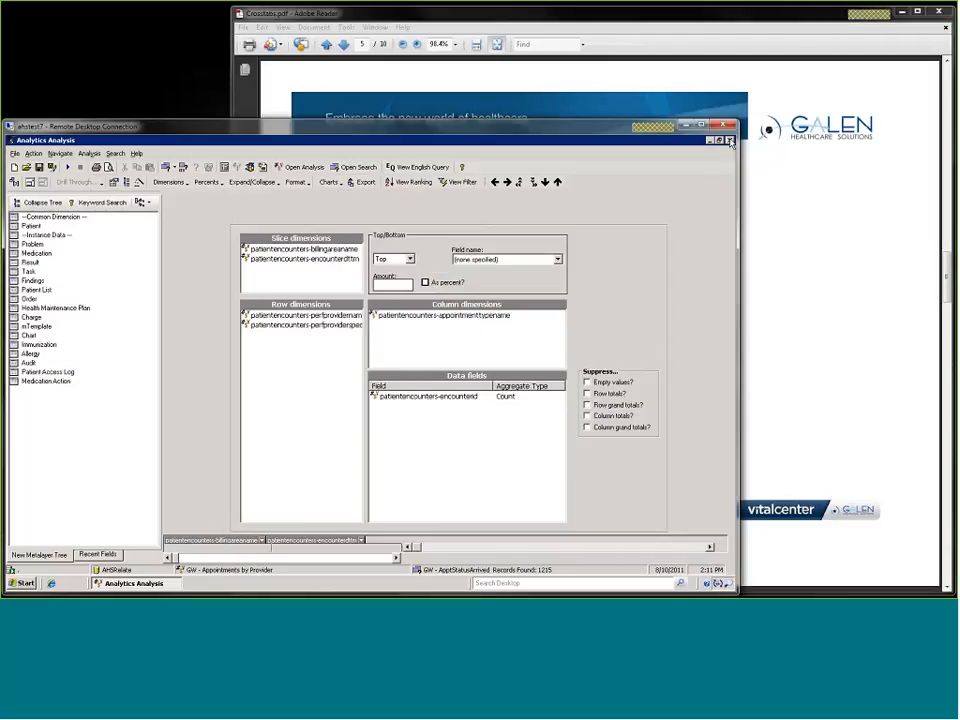
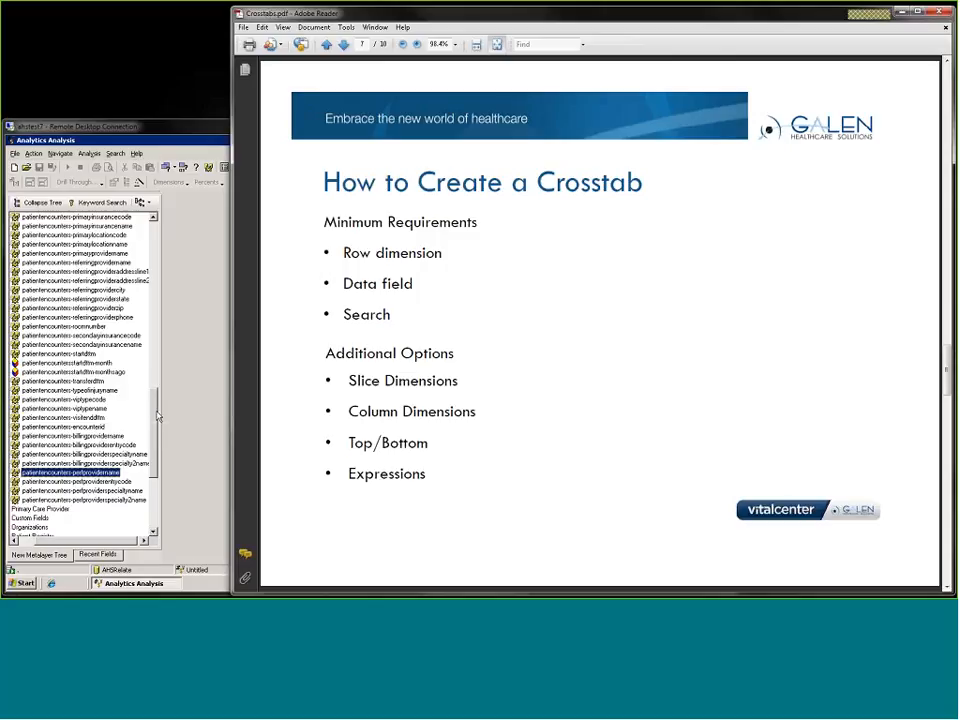
# Add the patientencounters-encounterid field to the new crosstab's data fields.
pyautogui.click(155, 440)
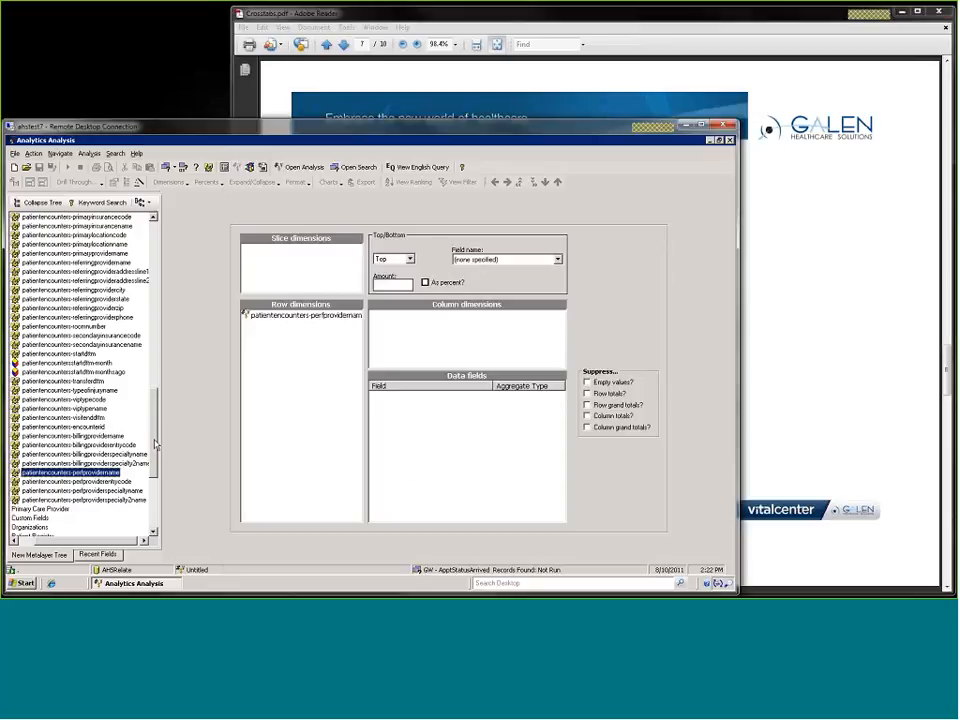
pyautogui.moveTo(155, 440)
pyautogui.mouseDown()
pyautogui.moveTo(166, 290)
pyautogui.moveTo(153, 325)
pyautogui.moveTo(150, 453)
pyautogui.mouseUp()
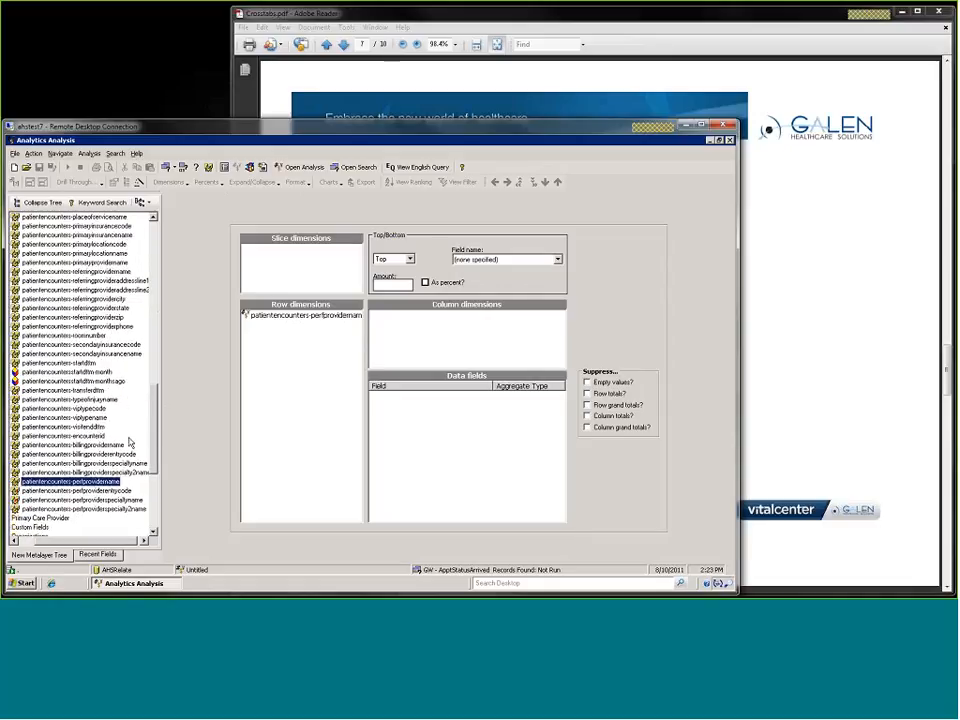
pyautogui.click(128, 439)
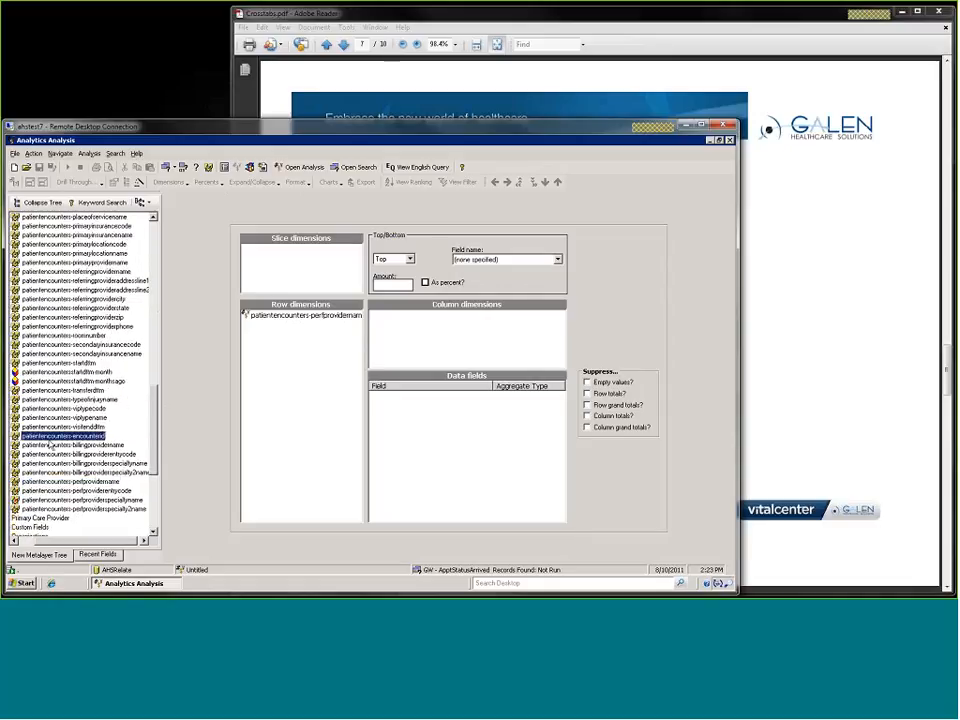
pyautogui.moveTo(50, 440); pyautogui.dragTo(439, 456)
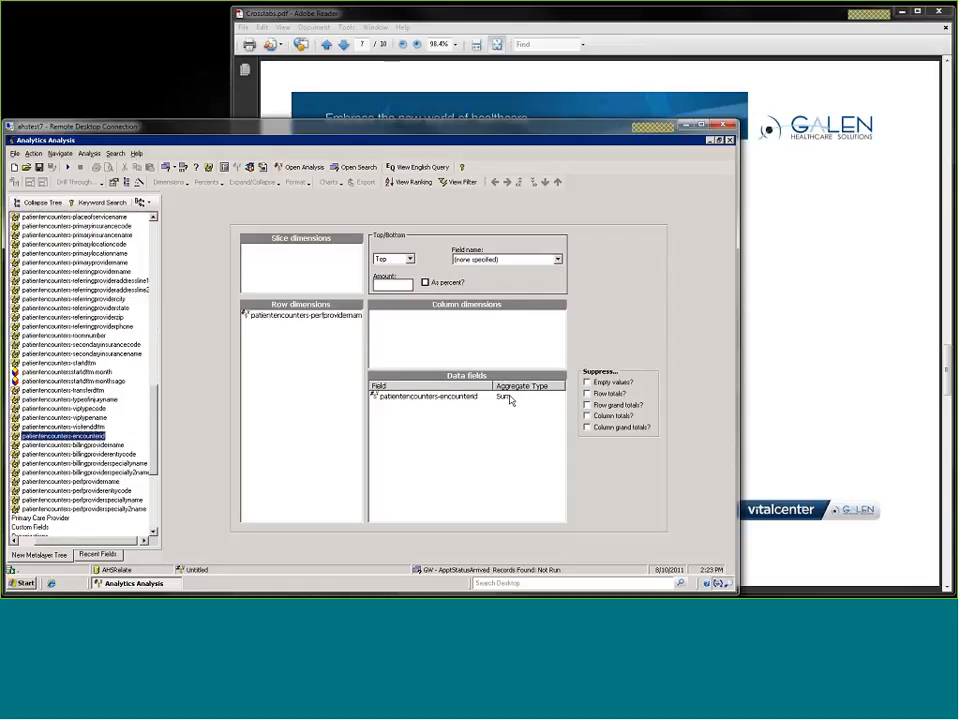
# Change the aggregate type of the patientencounters-encounterid data field to Count.
pyautogui.click(452, 397)
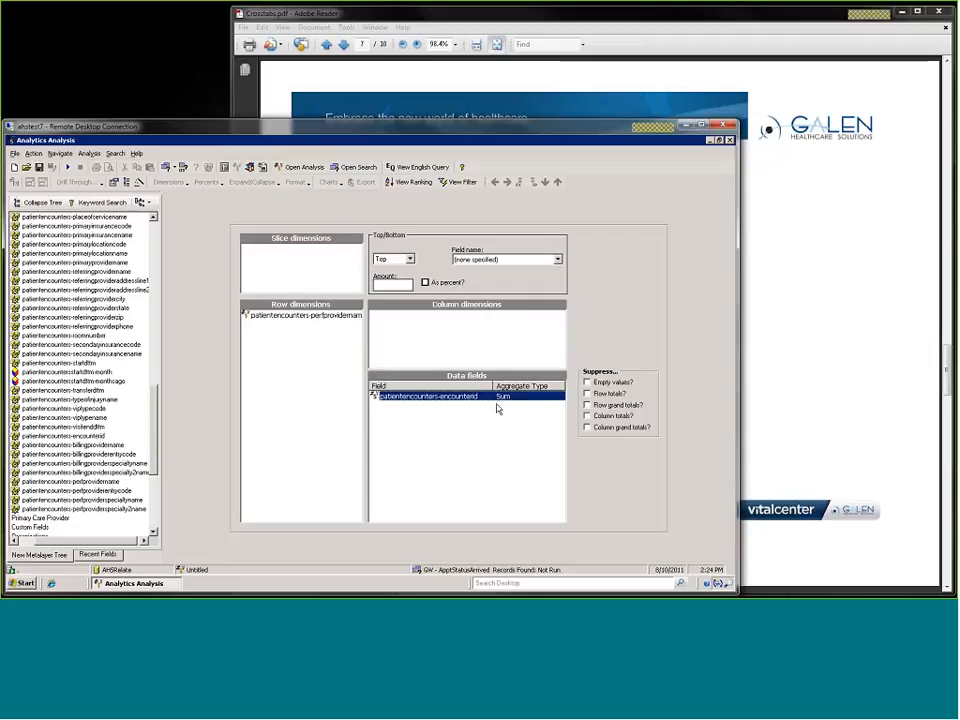
pyautogui.rightClick(499, 400)
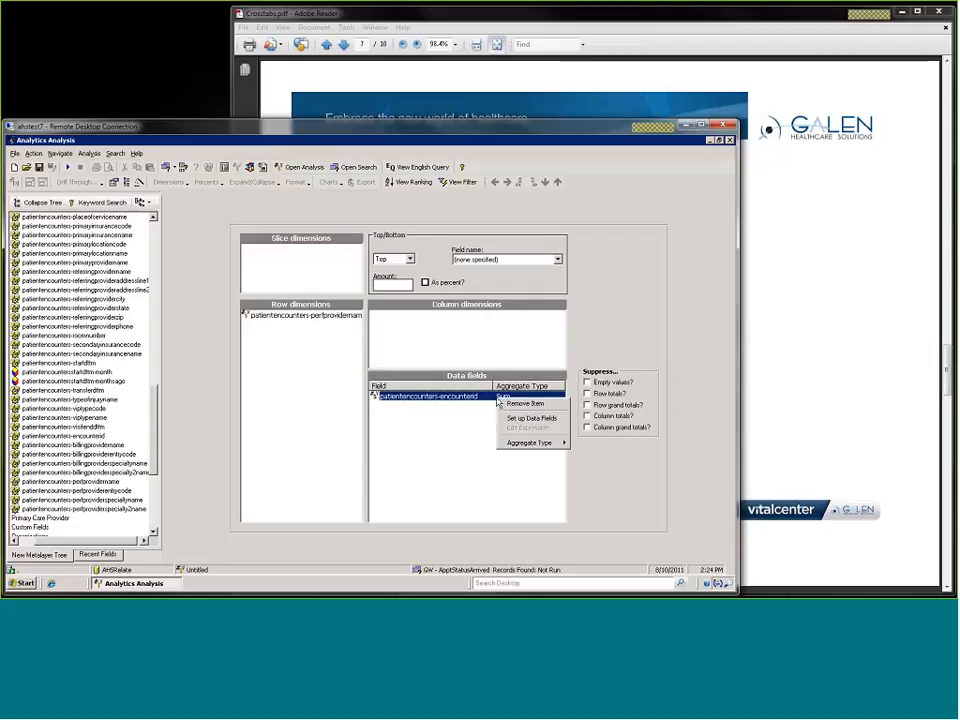
pyautogui.rightClick(438, 398)
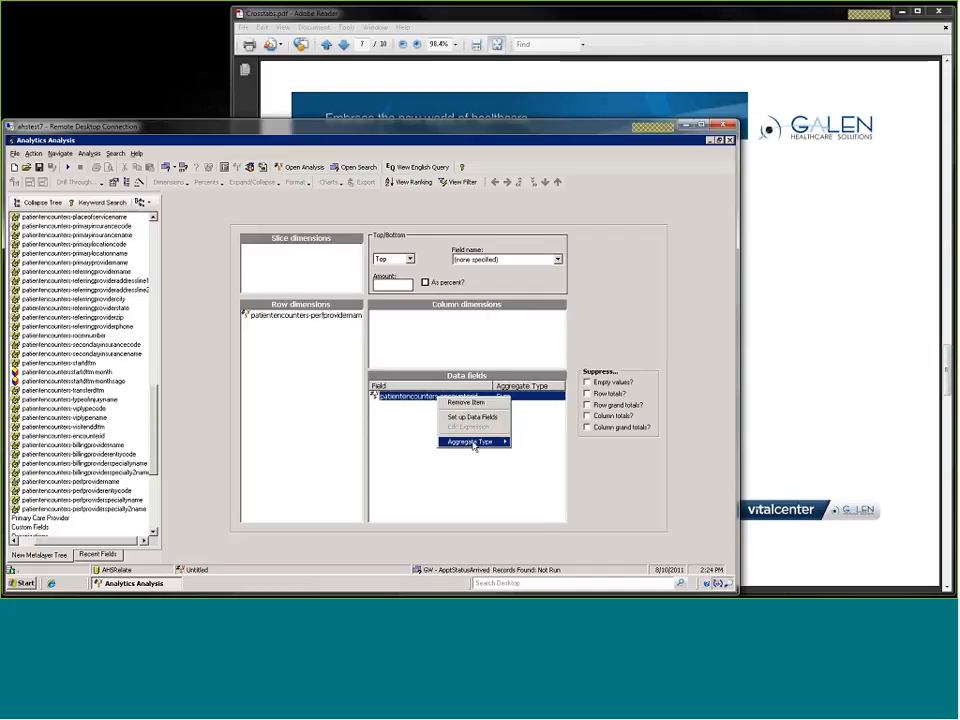
pyautogui.moveTo(480, 441)
pyautogui.click(531, 453)
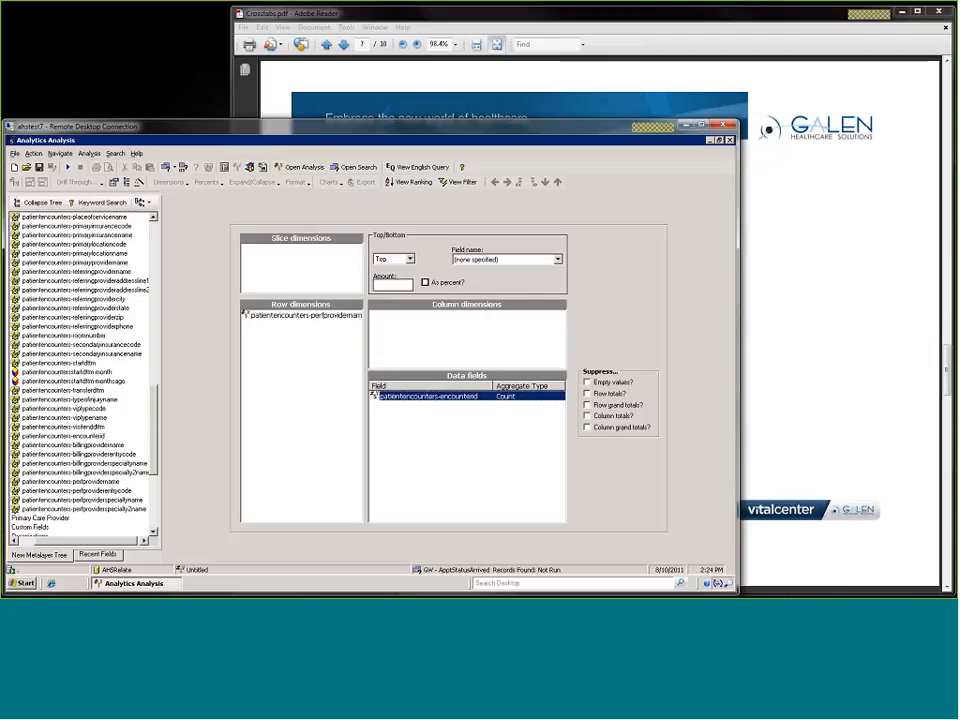
# Consult the How to Create a Crosstab slide in Adobe Reader, and review the appointment status criterion of the GW - ApptStatusArrived search in Analytics Analysis.
pyautogui.click(798, 296)
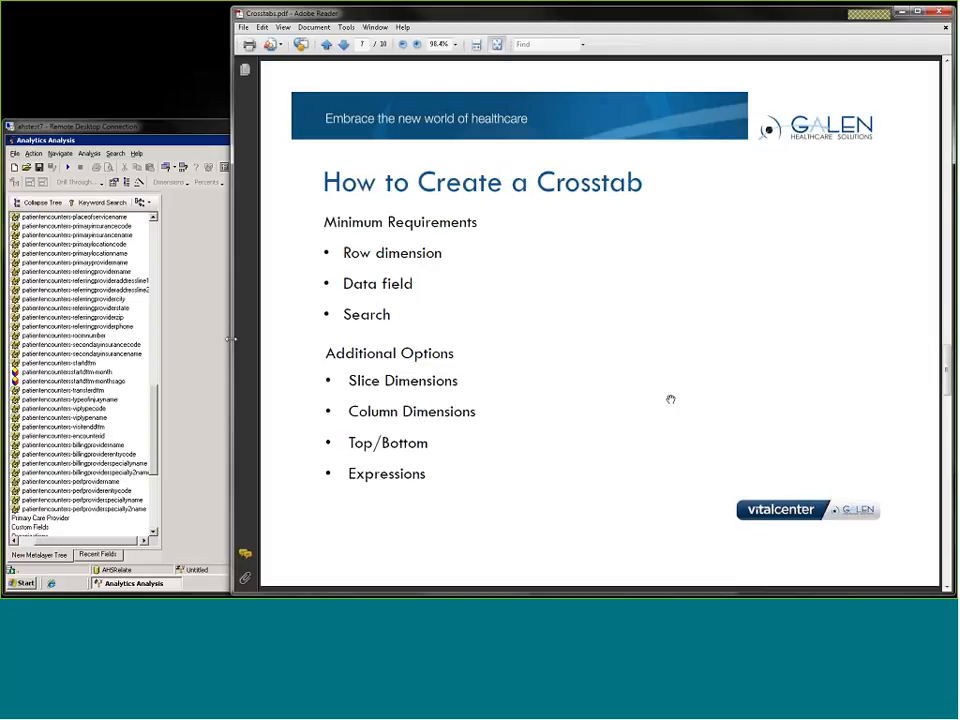
pyautogui.moveTo(229, 340); pyautogui.dragTo(738, 340)
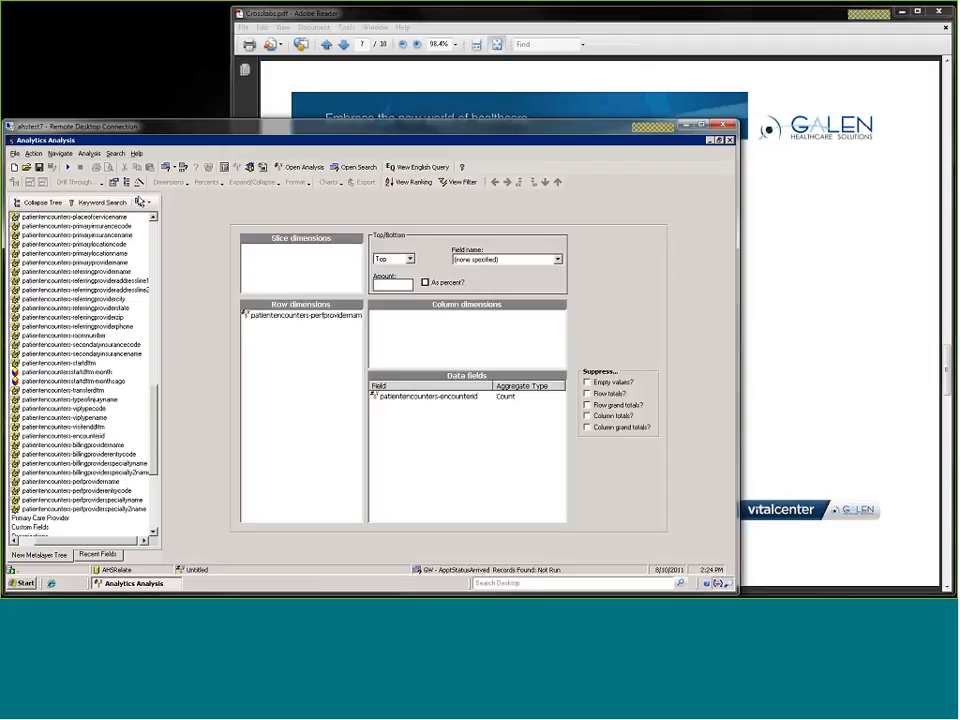
pyautogui.click(116, 153)
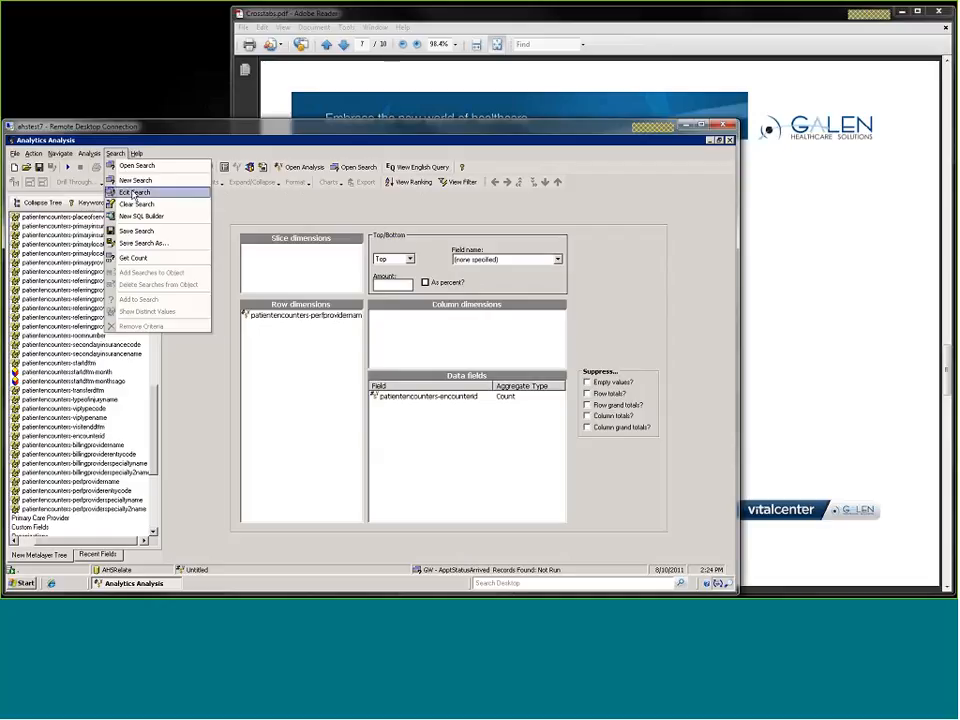
pyautogui.click(133, 193)
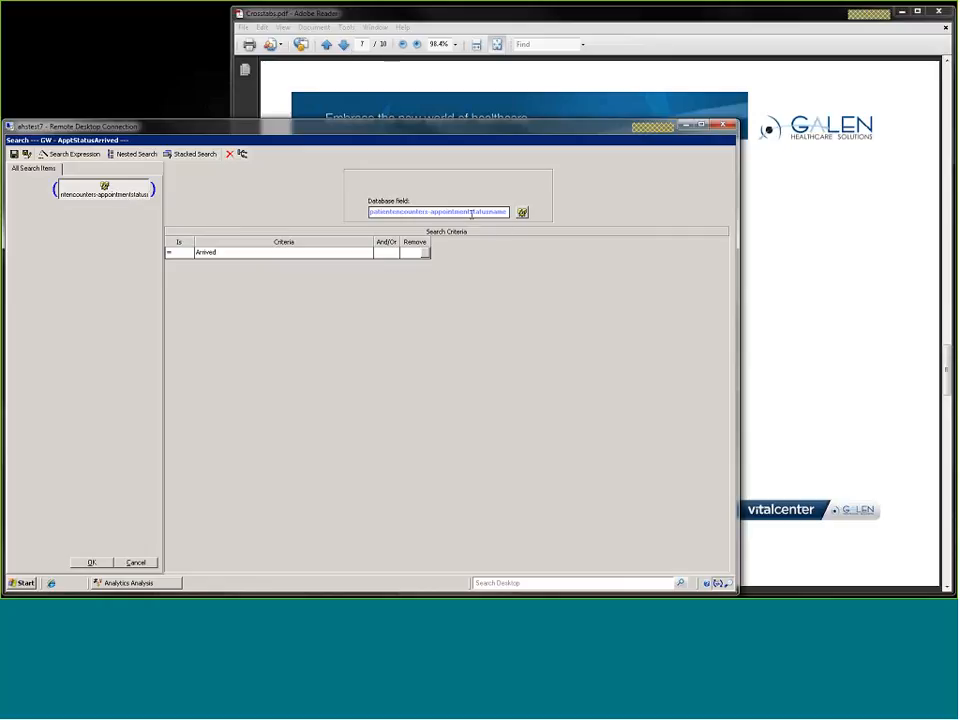
pyautogui.click(222, 251)
pyautogui.click(101, 563)
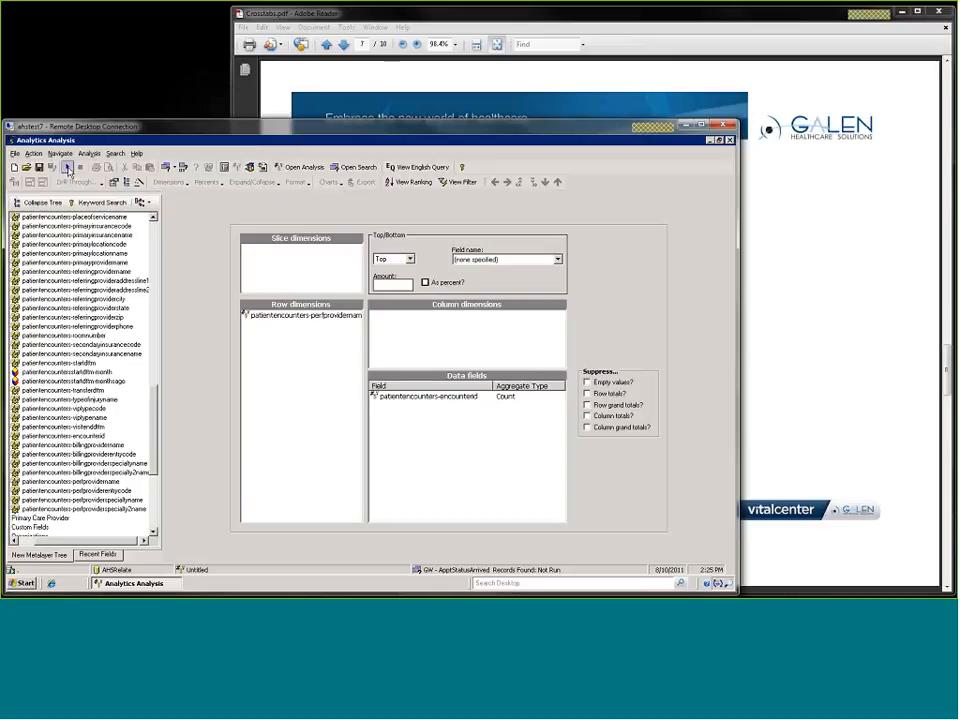
# Run the crosstab to inspect encounter counts by performing provider, and reopen its design view.
pyautogui.click(67, 168)
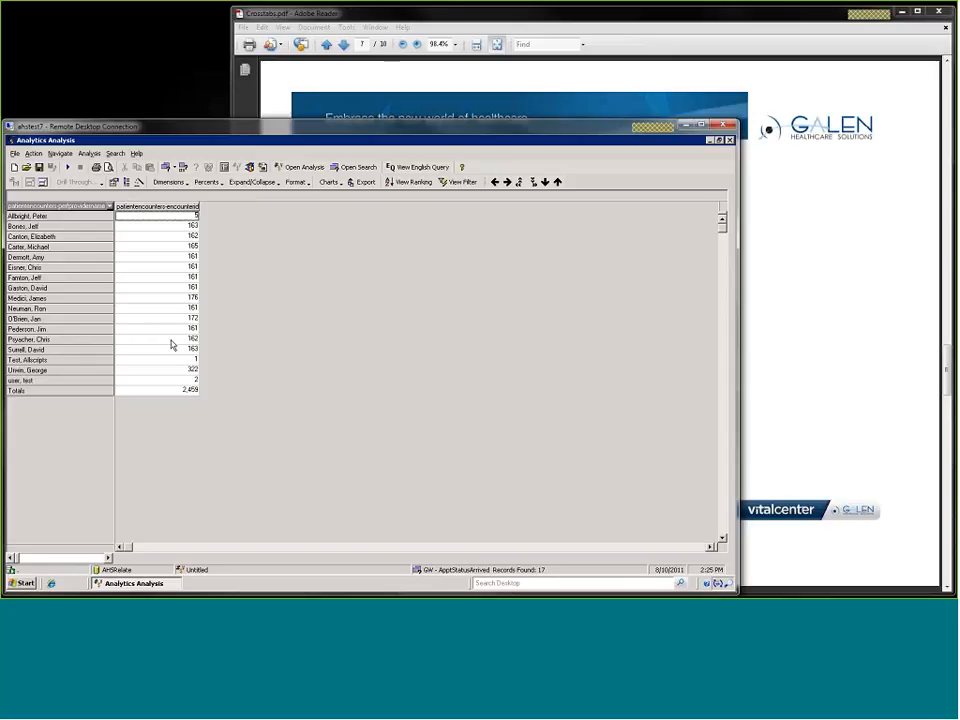
pyautogui.click(185, 367)
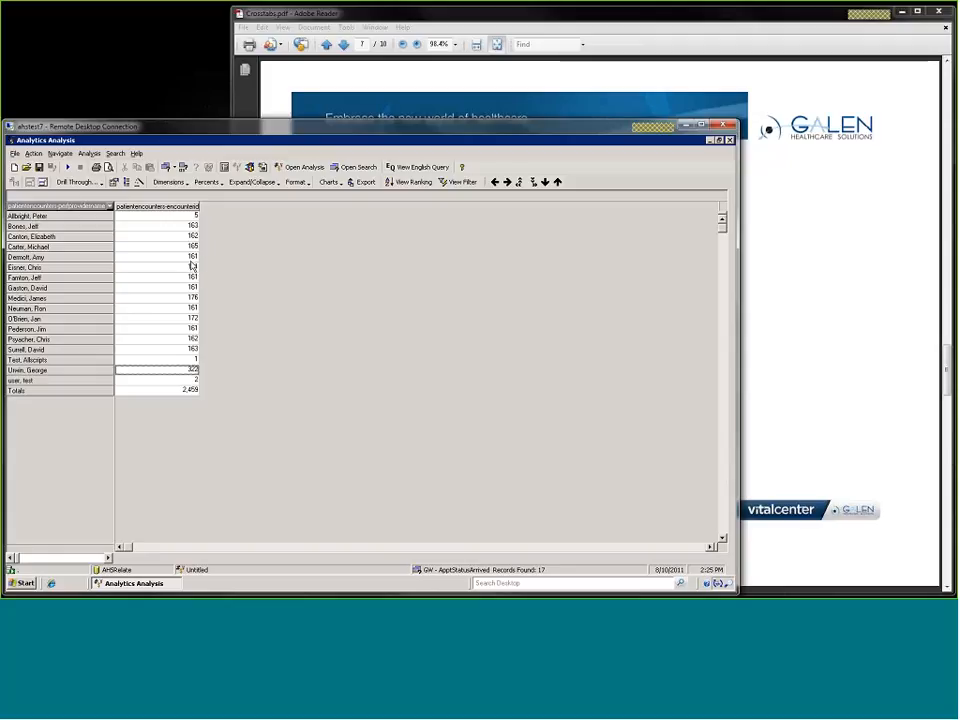
pyautogui.click(42, 182)
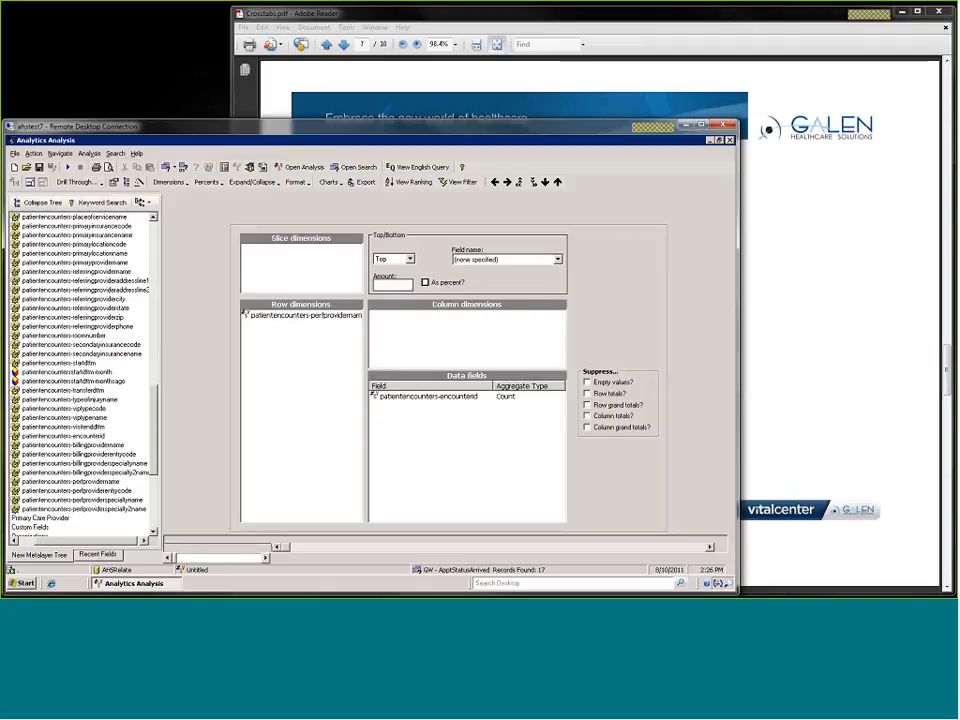
# Check the additional options on the Crosstabs.pdf slide, and add PatAgeCat and patient-sexname from the Identification fields to the slice dimensions in Analytics Analysis.
pyautogui.click(790, 302)
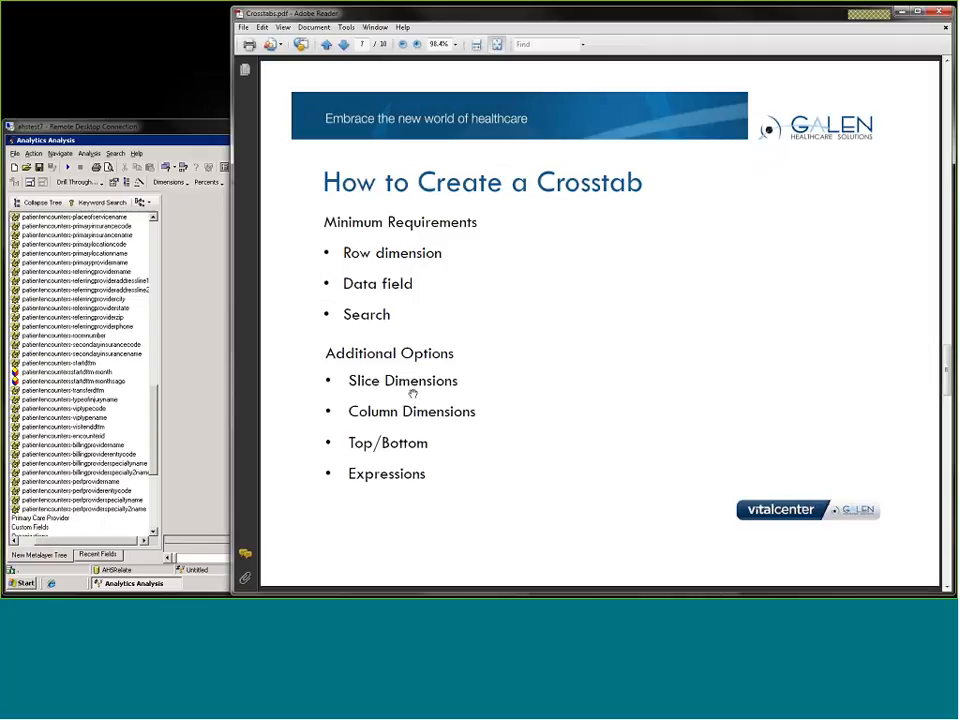
pyautogui.click(208, 326)
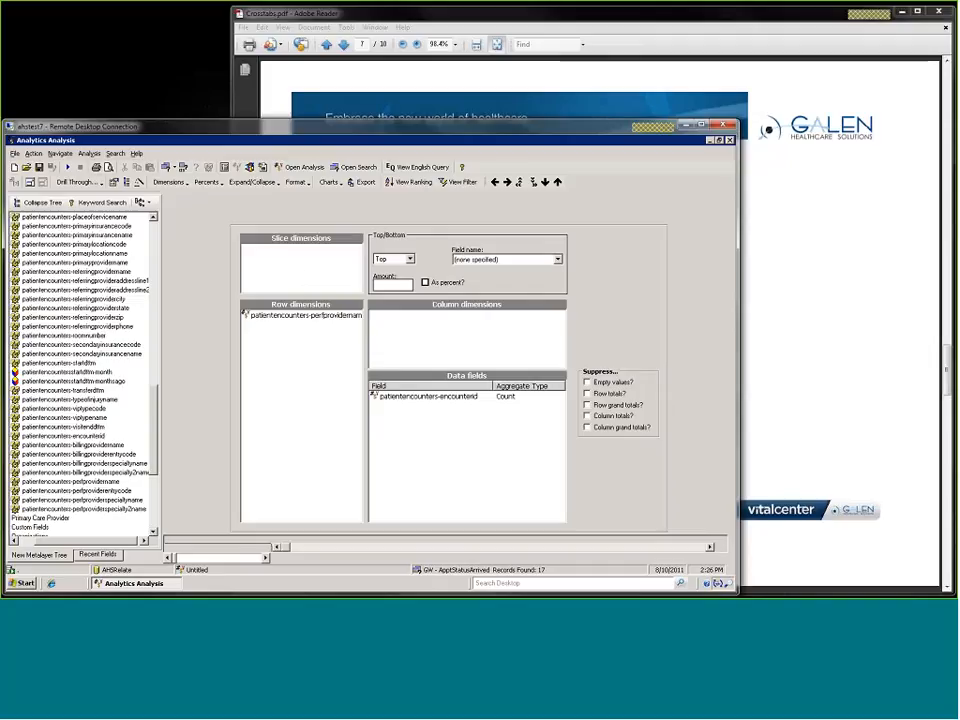
pyautogui.scroll(15, 80, 370)
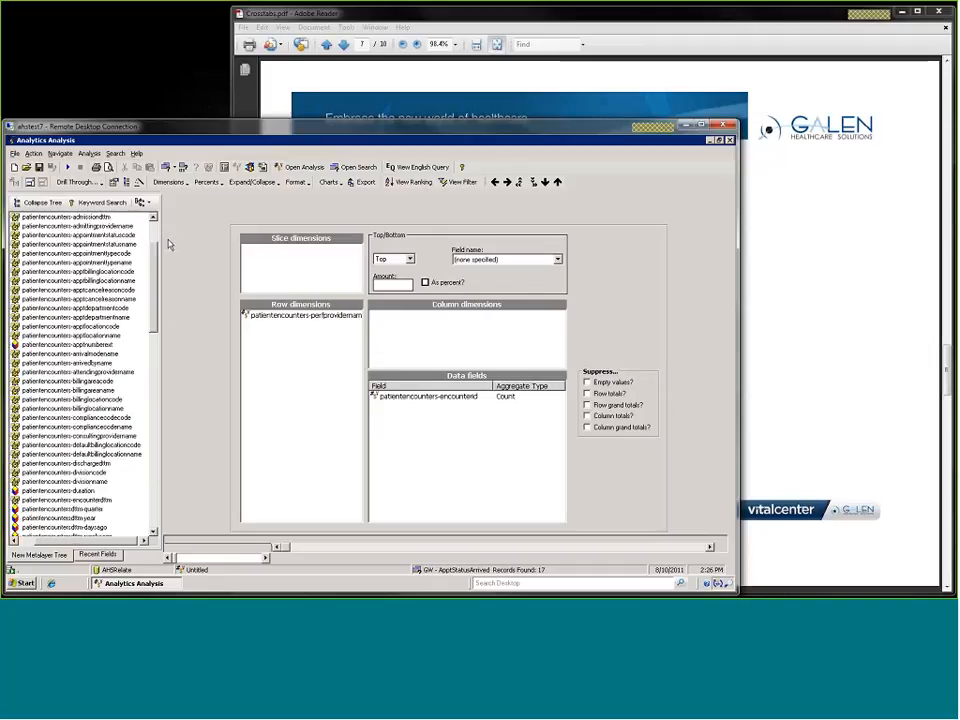
pyautogui.doubleClick(35, 280)
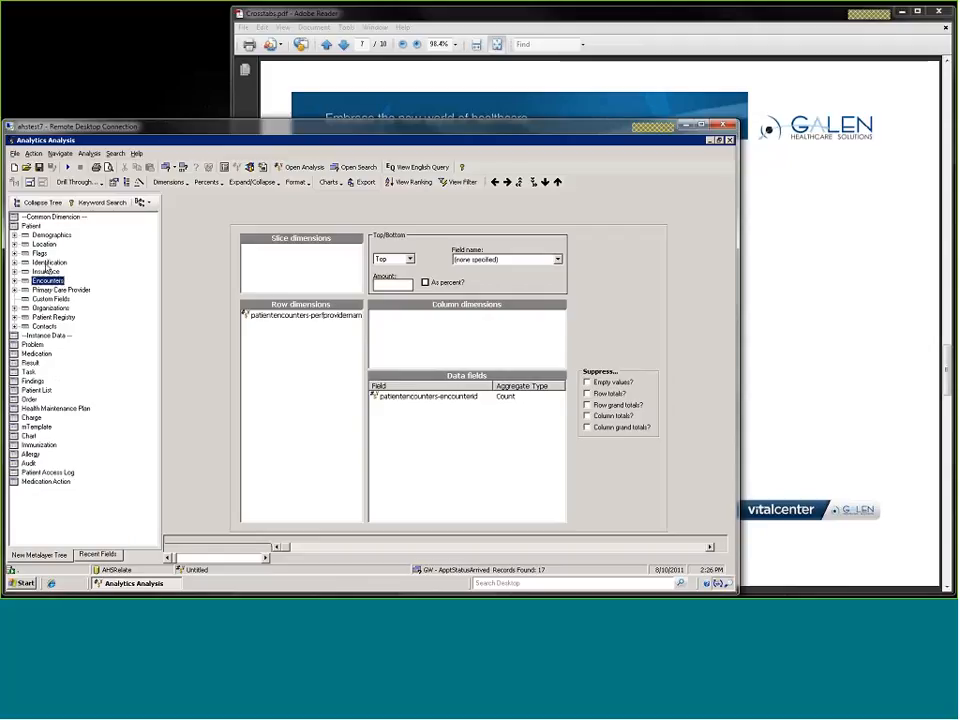
pyautogui.doubleClick(46, 263)
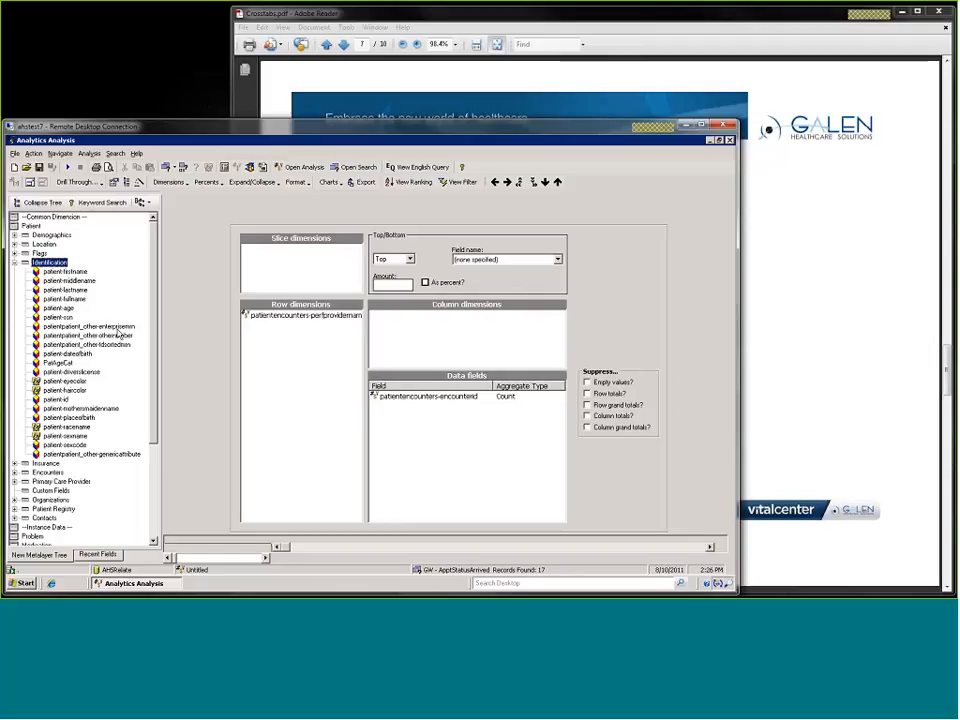
pyautogui.click(58, 363)
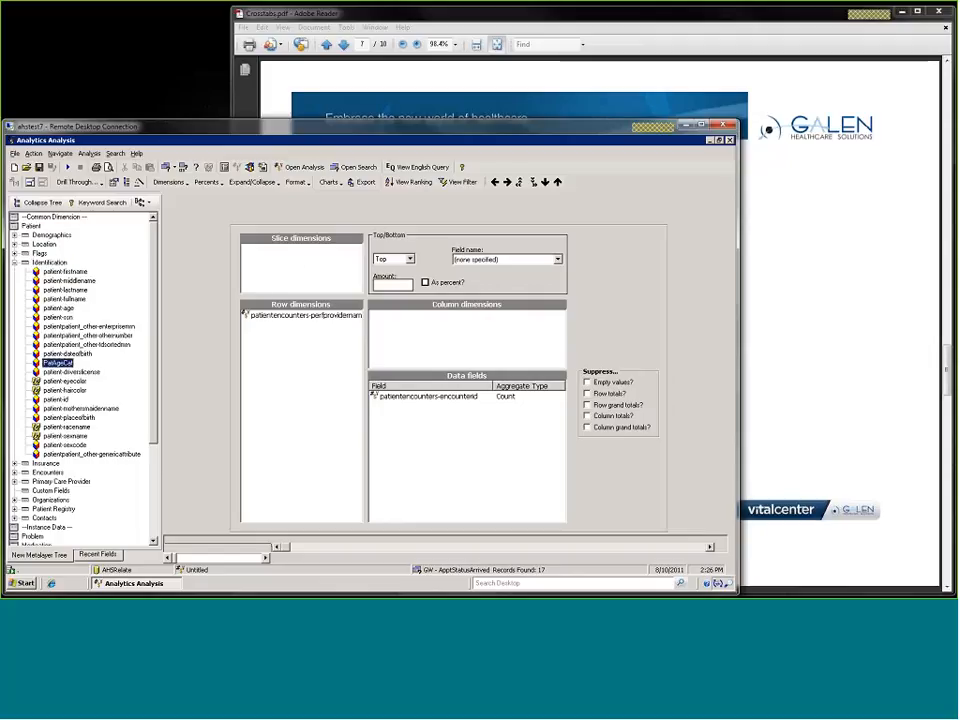
pyautogui.click(62, 438)
pyautogui.moveTo(61, 440); pyautogui.dragTo(297, 283)
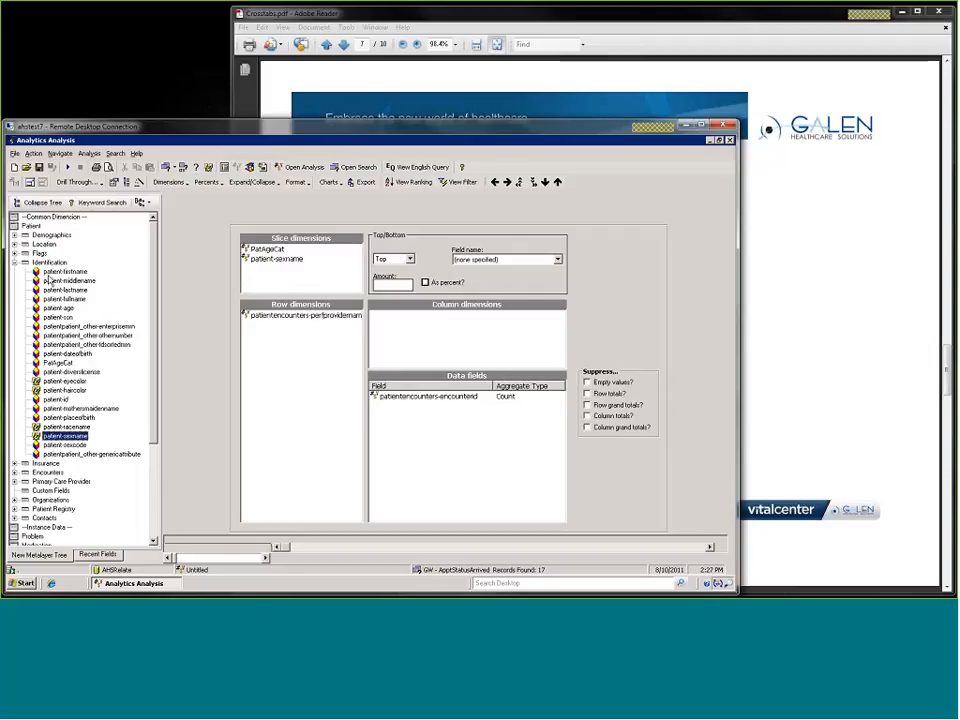
# Add patient-city from the Demographics fields to the slice dimensions.
pyautogui.click(14, 262)
pyautogui.click(14, 235)
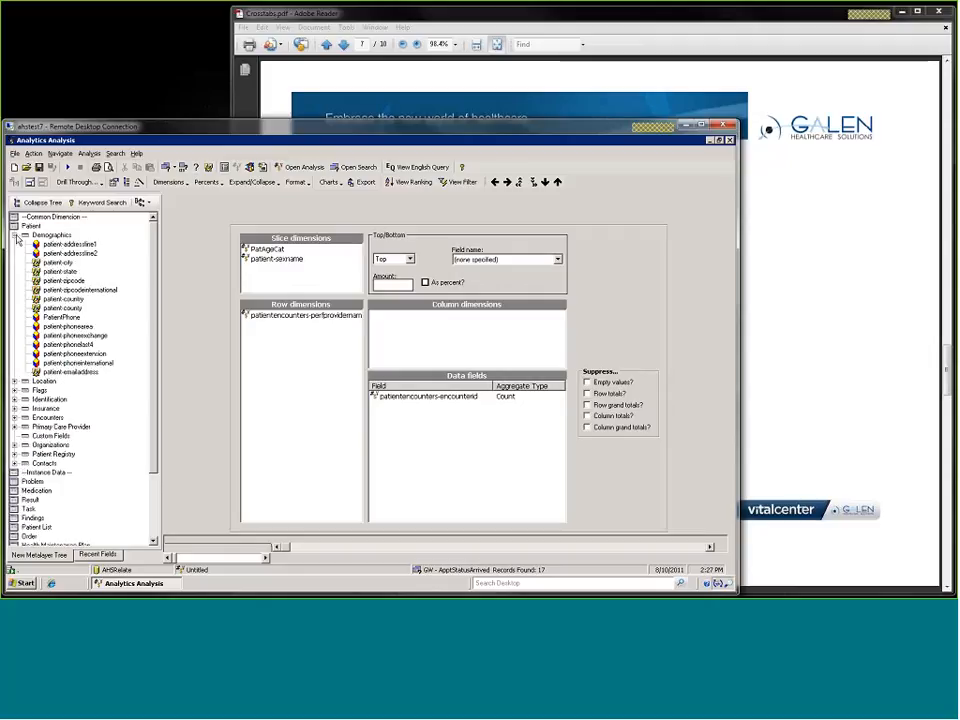
pyautogui.click(55, 262)
pyautogui.moveTo(47, 268); pyautogui.dragTo(267, 280)
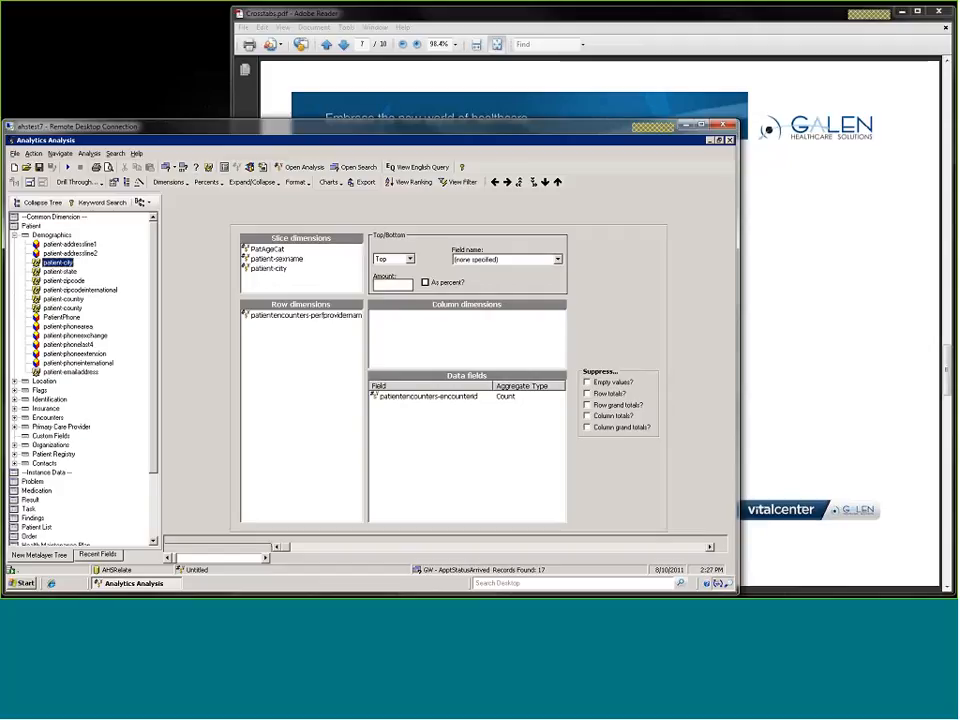
# Run the crosstab and move patient-sexname from the slices into the rows beside the performing provider.
pyautogui.press('F5')
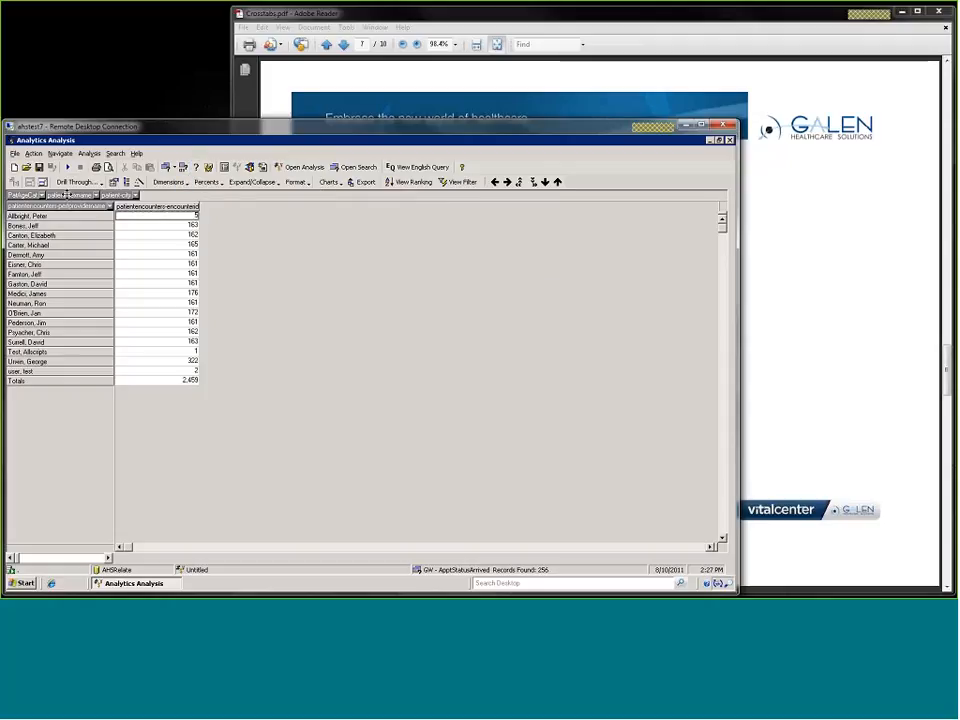
pyautogui.moveTo(116, 214); pyautogui.dragTo(114, 214)
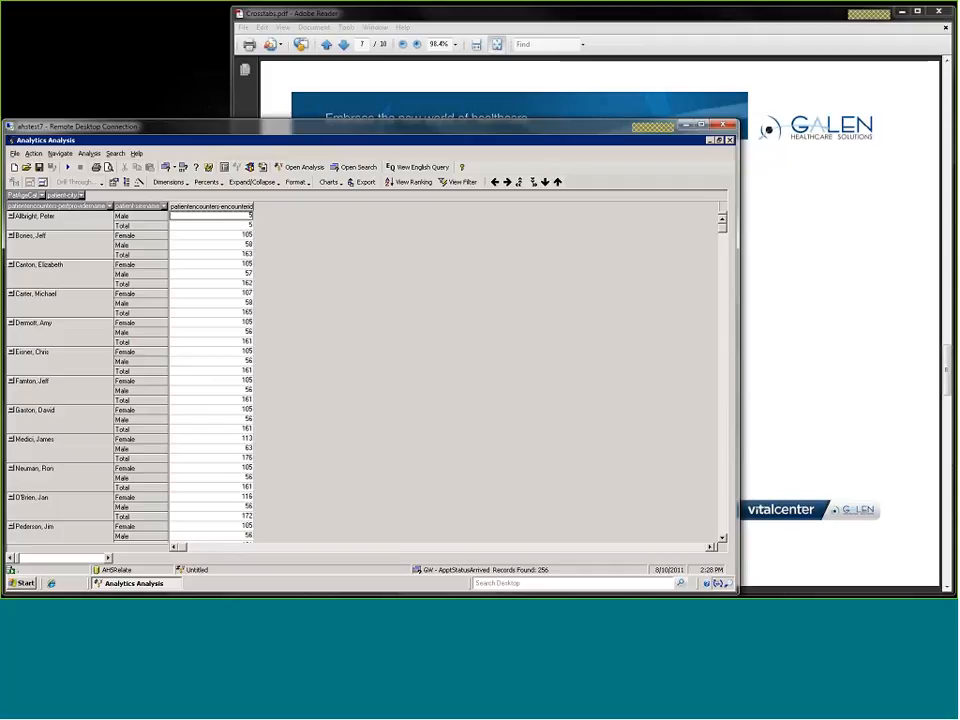
# Examine the female, male and total encounter counts for each performing provider, along with the grand total.
pyautogui.scroll(-1, 326, 349)
pyautogui.scroll(-1, 300, 350)
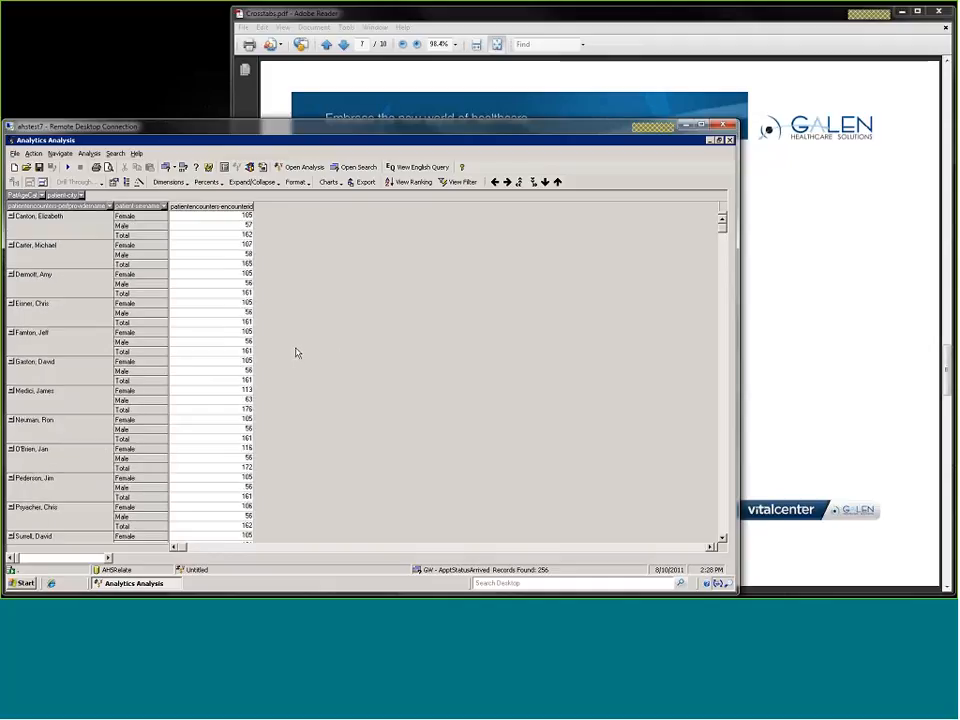
pyautogui.scroll(-2, 302, 349)
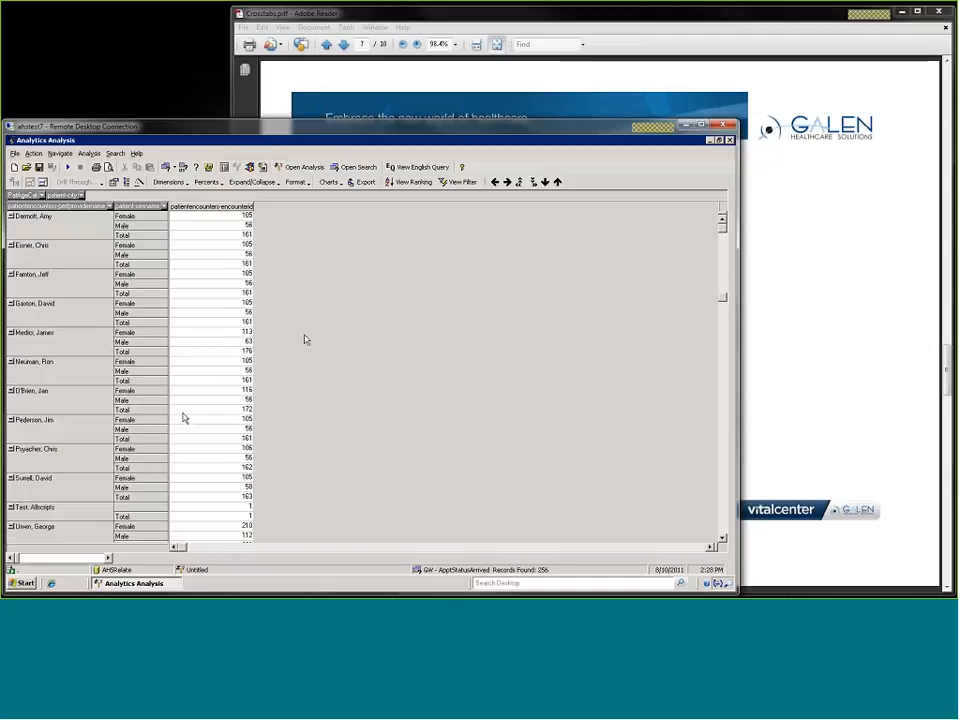
pyautogui.click(212, 409)
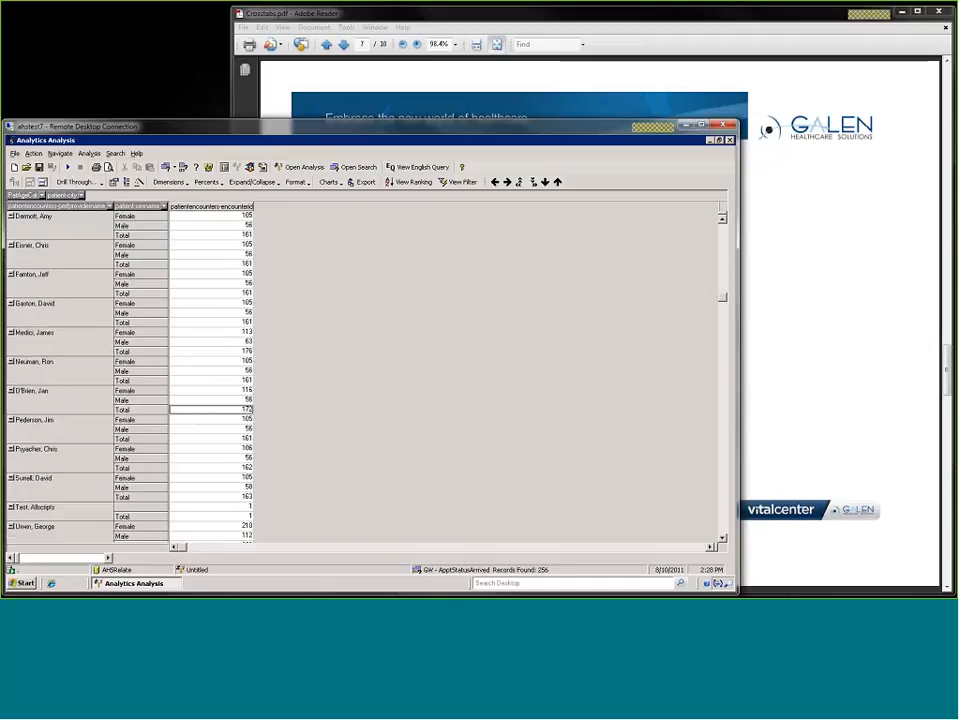
pyautogui.click(240, 391)
pyautogui.click(246, 400)
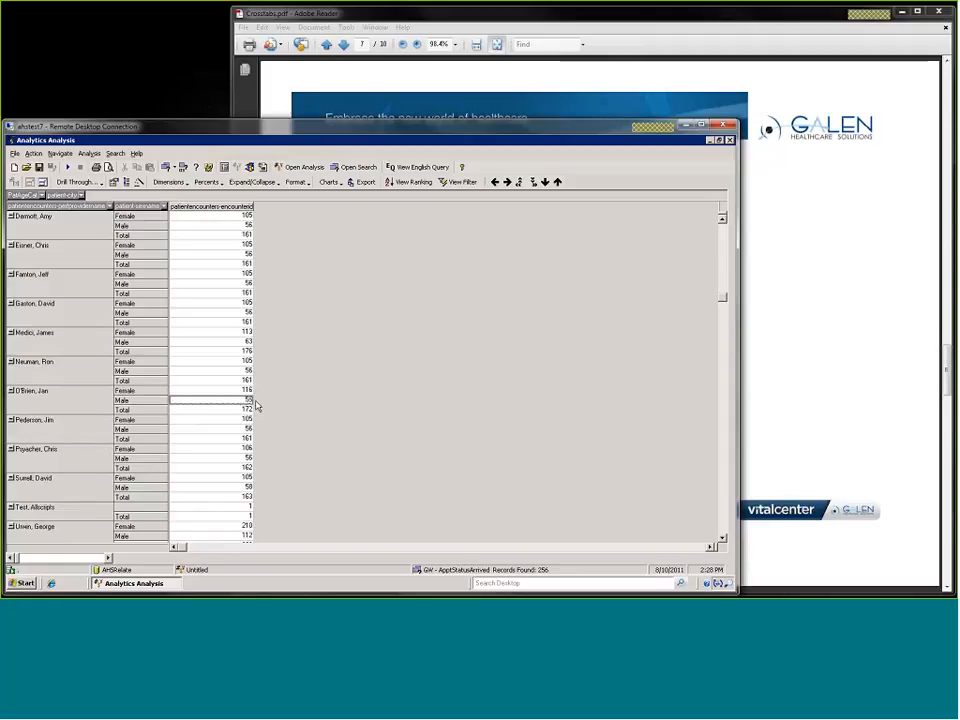
pyautogui.scroll(-2, 278, 407)
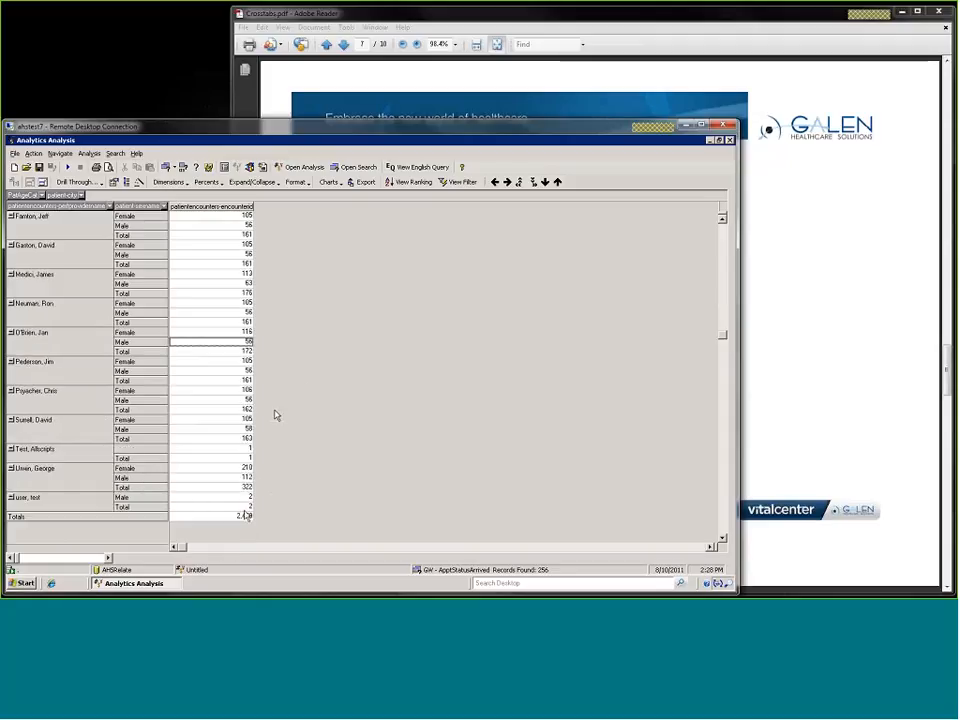
pyautogui.click(249, 517)
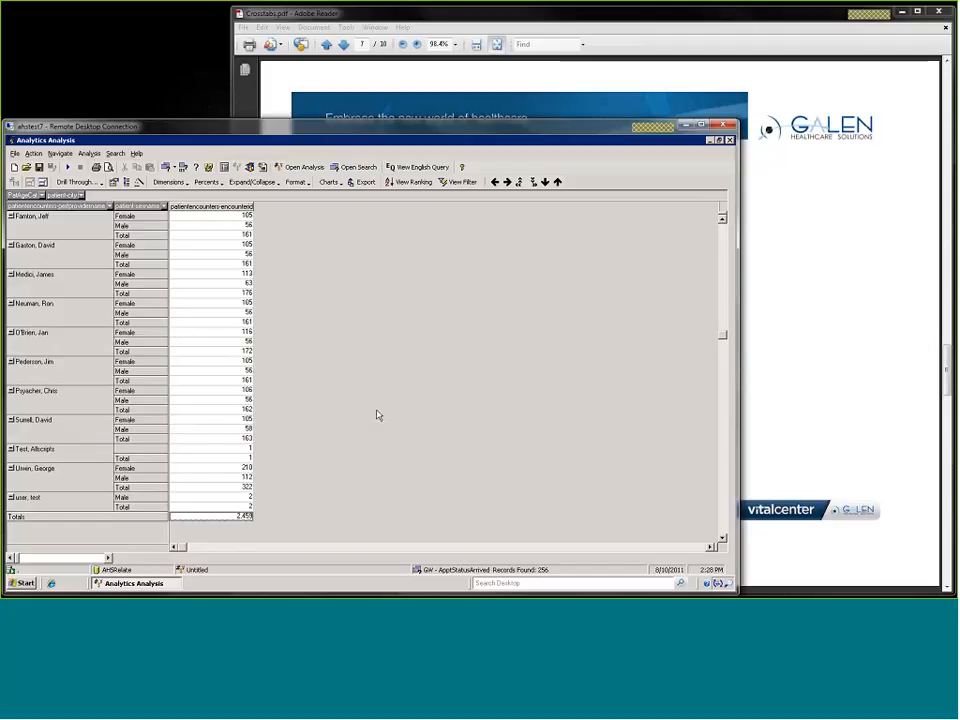
pyautogui.scroll(2, 365, 422)
pyautogui.scroll(4, 360, 420)
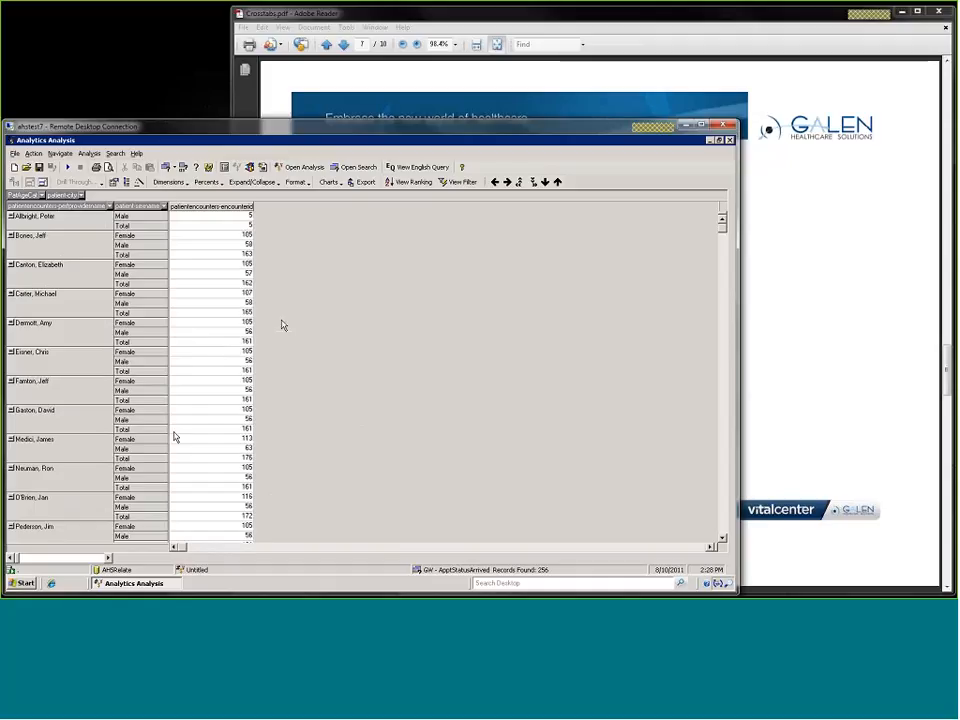
# Filter the patient-sexname rows to Male only and look over the filtered counts.
pyautogui.click(163, 205)
pyautogui.click(119, 217)
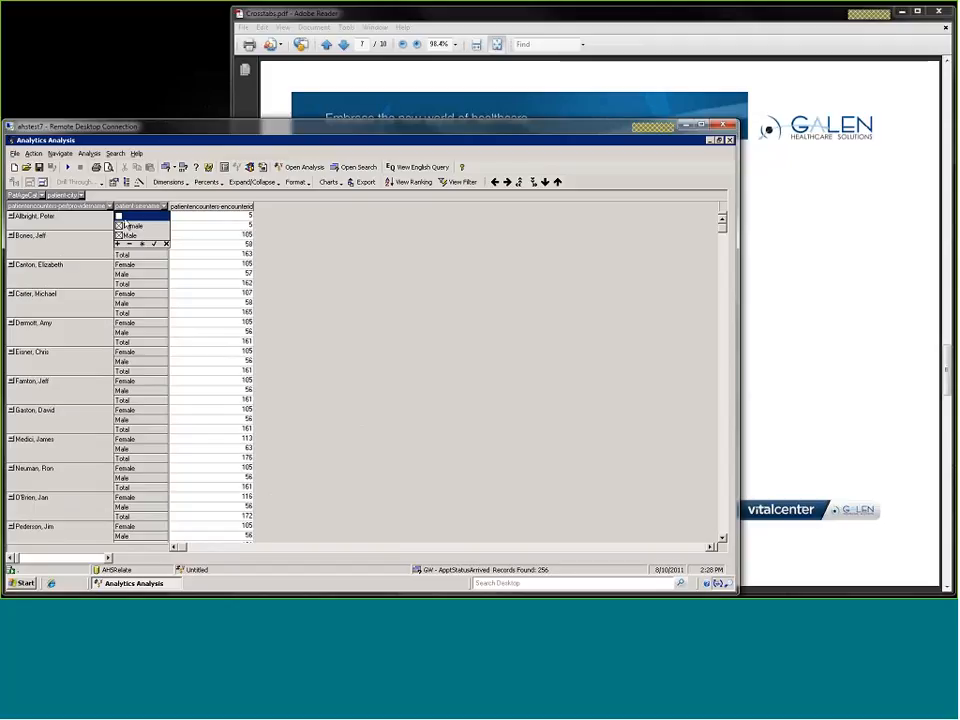
pyautogui.click(119, 225)
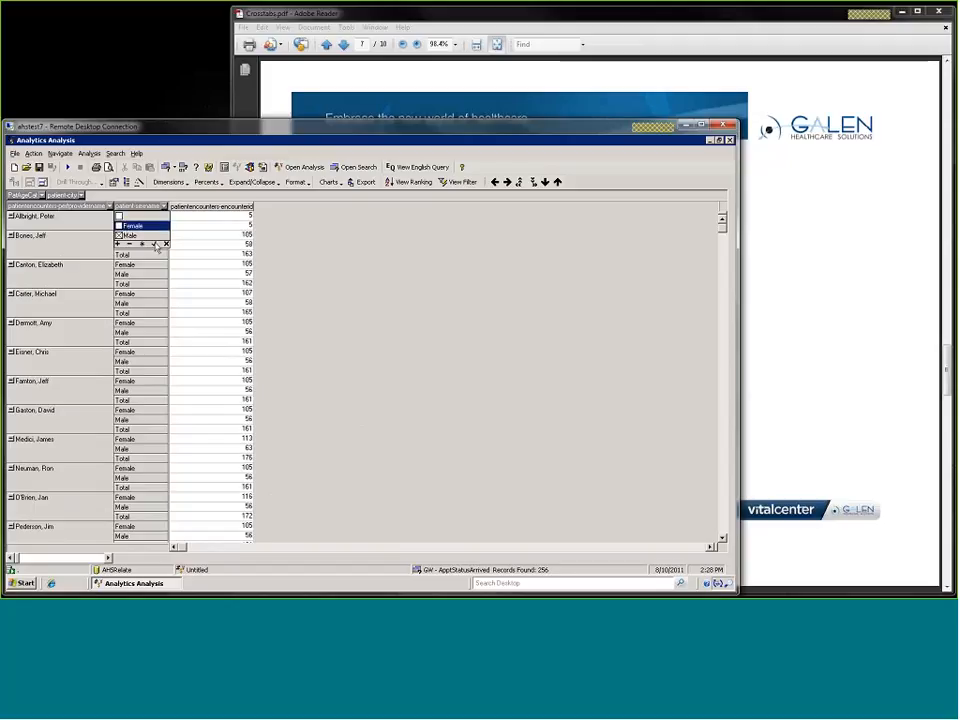
pyautogui.click(154, 243)
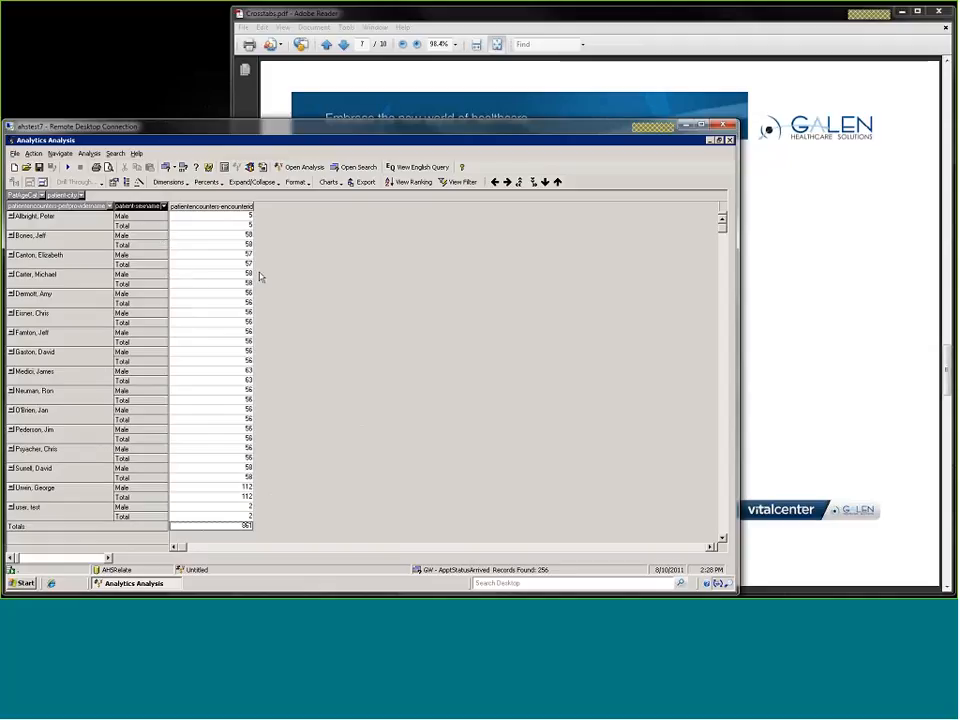
pyautogui.scroll(-1, 290, 330)
pyautogui.scroll(1, 270, 492)
# Clear the Male-only filter on patient-sexname by including the blank, Female and Male values again.
pyautogui.click(163, 205)
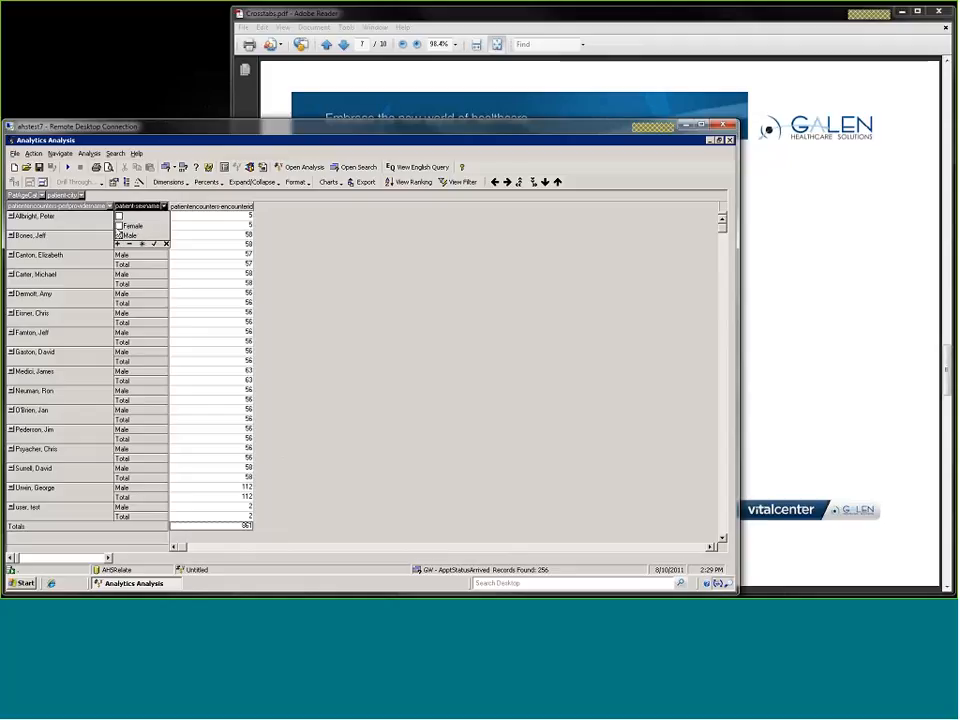
pyautogui.click(119, 225)
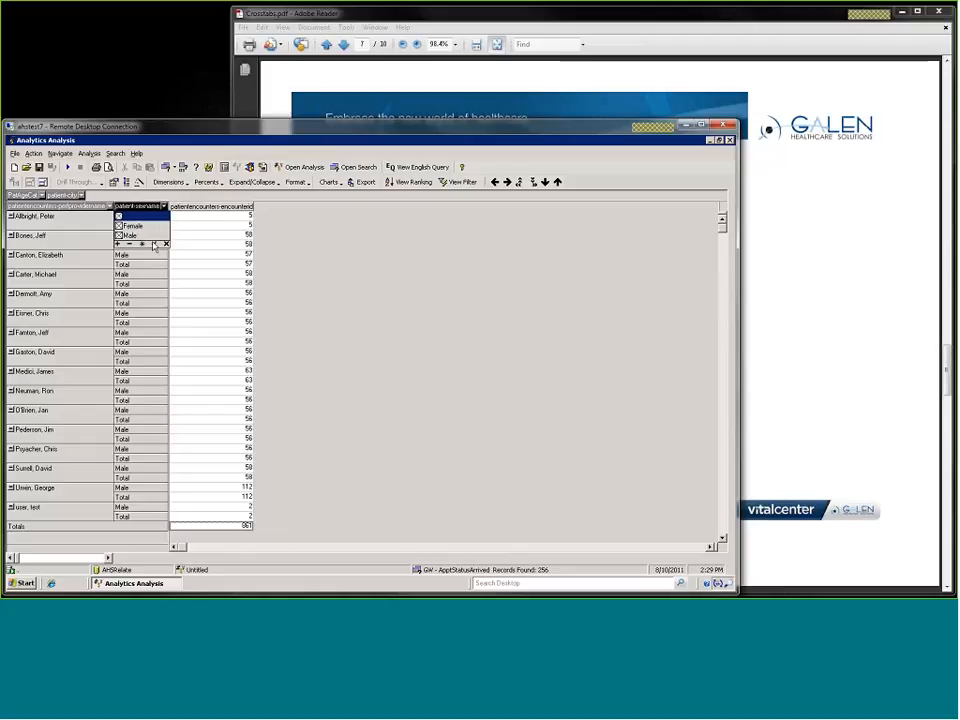
pyautogui.click(154, 243)
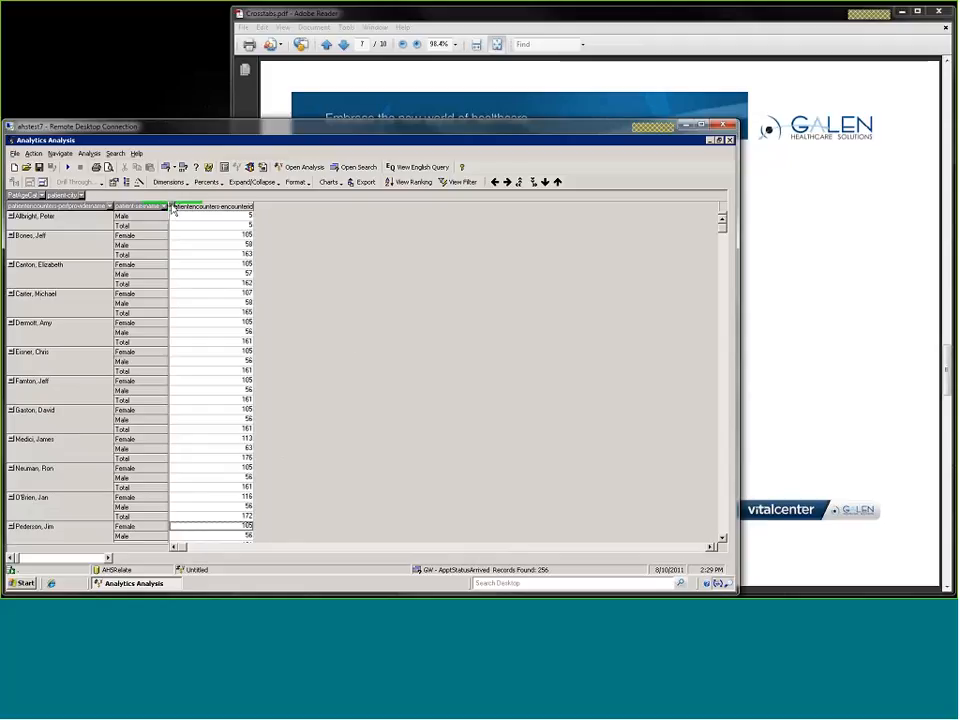
# Pivot PatAgeCat from the slices into the columns, try it as a row level beside patient-sexname, and return it to the columns.
pyautogui.moveTo(172, 210); pyautogui.dragTo(173, 210)
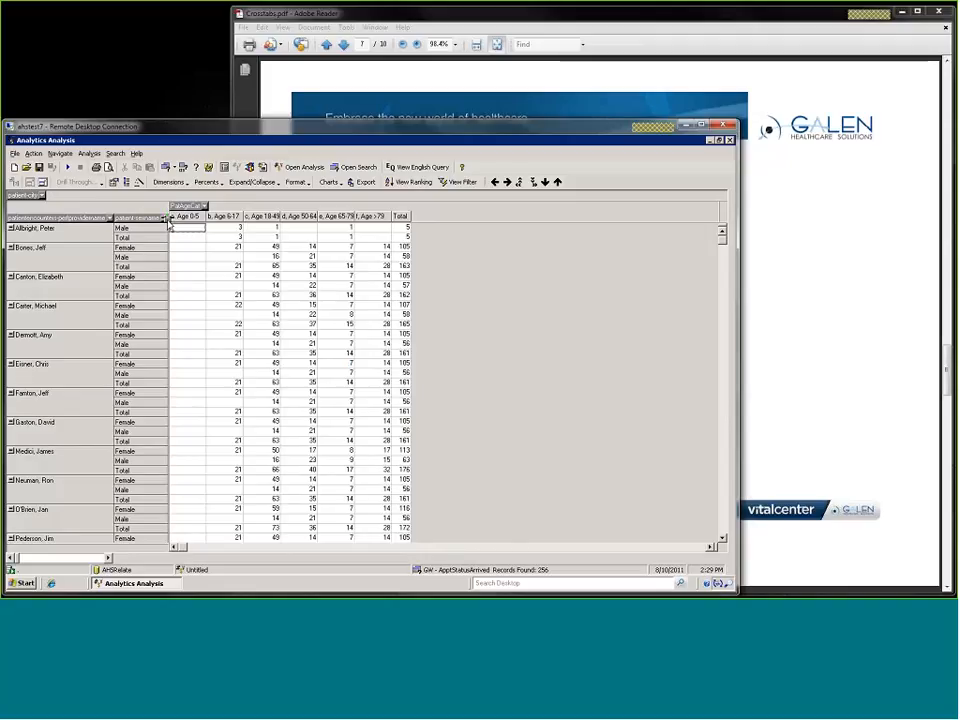
pyautogui.moveTo(170, 224); pyautogui.dragTo(168, 222)
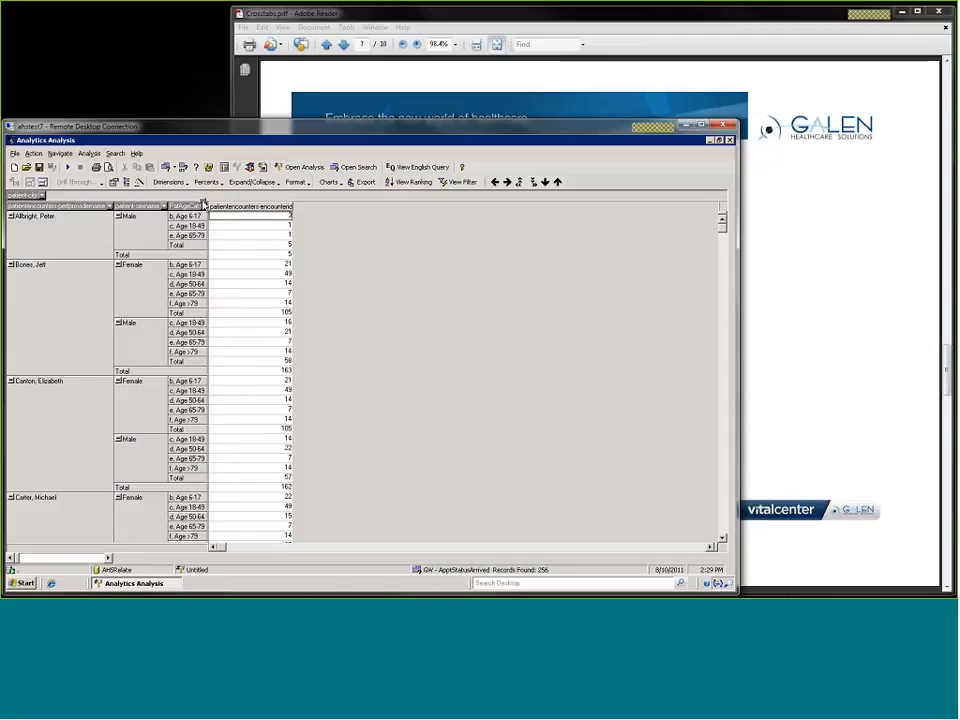
pyautogui.moveTo(201, 204); pyautogui.dragTo(179, 206)
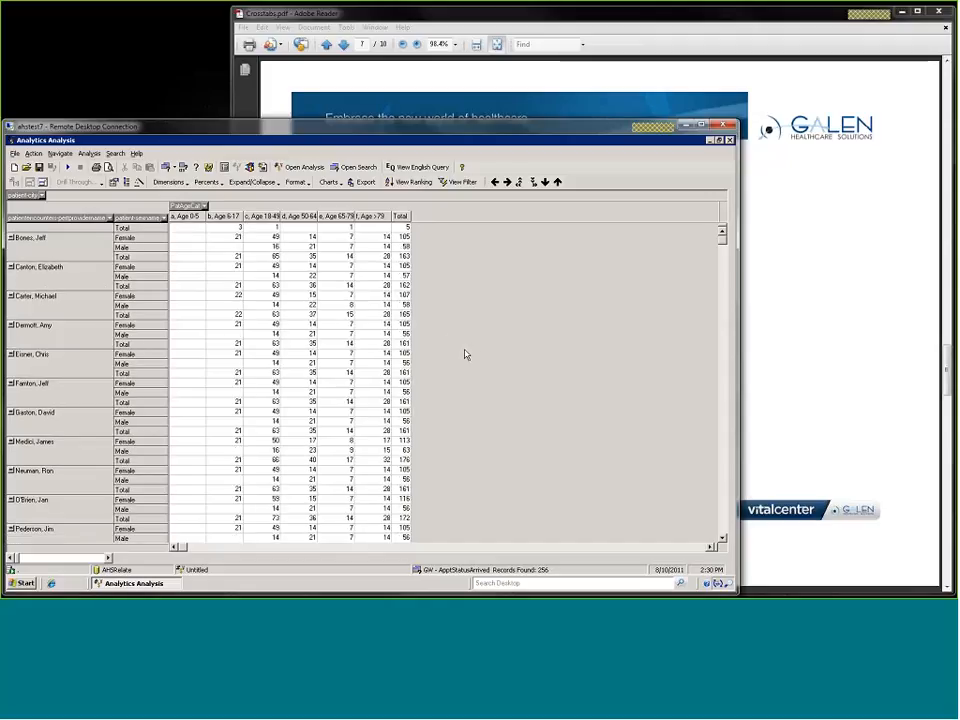
# Examine the encounter counts per age category for each performing provider and sex, along with the totals row.
pyautogui.scroll(-1, 455, 345)
pyautogui.scroll(-7, 455, 335)
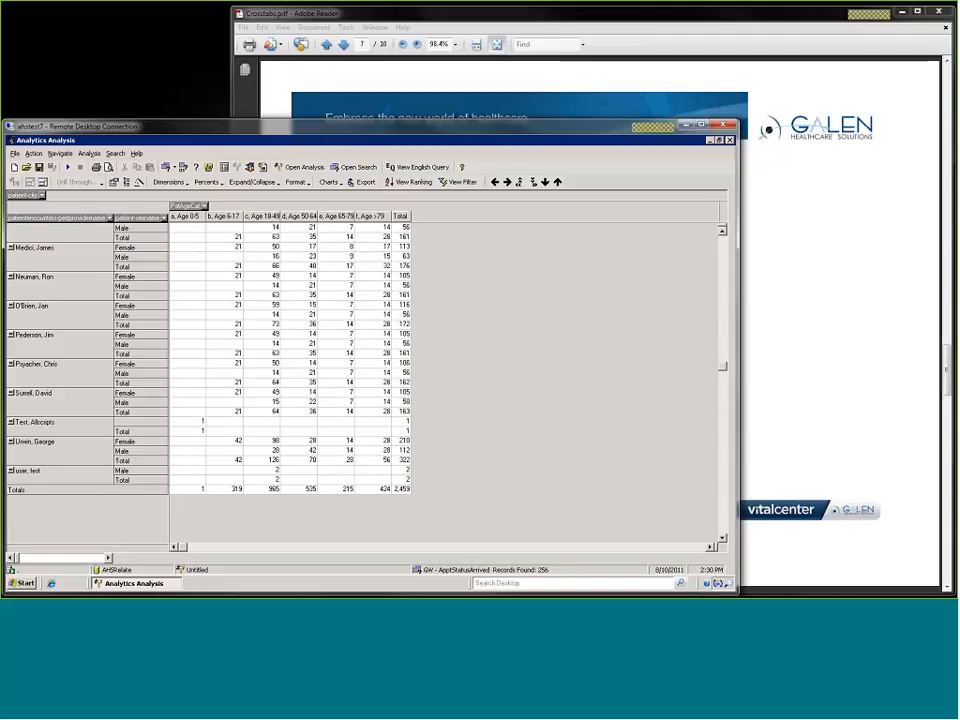
pyautogui.scroll(2, 228, 346)
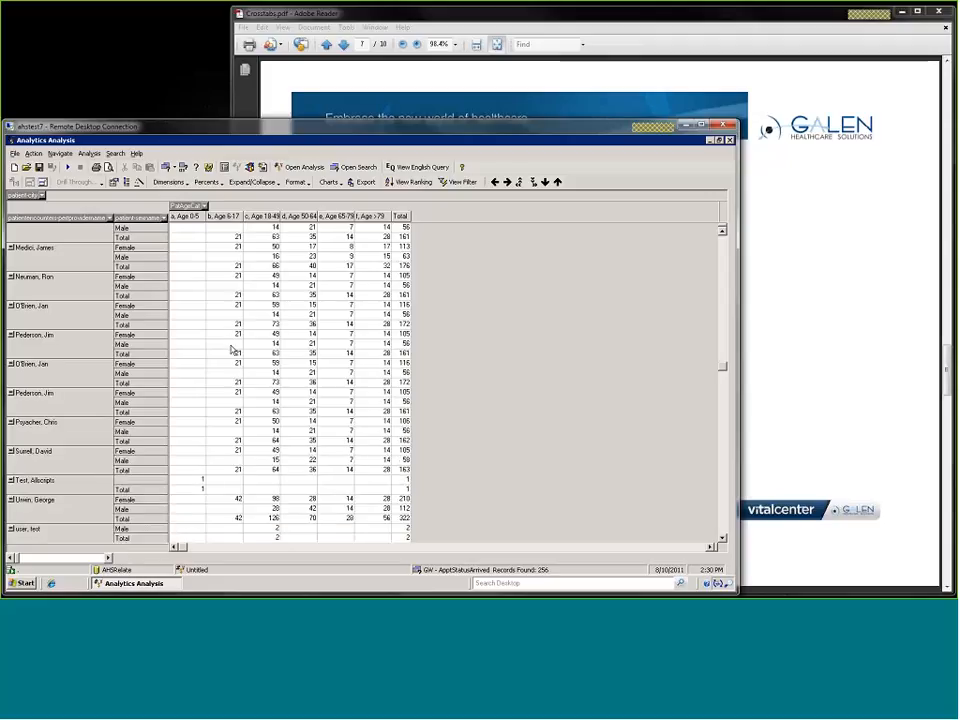
pyautogui.scroll(3, 235, 340)
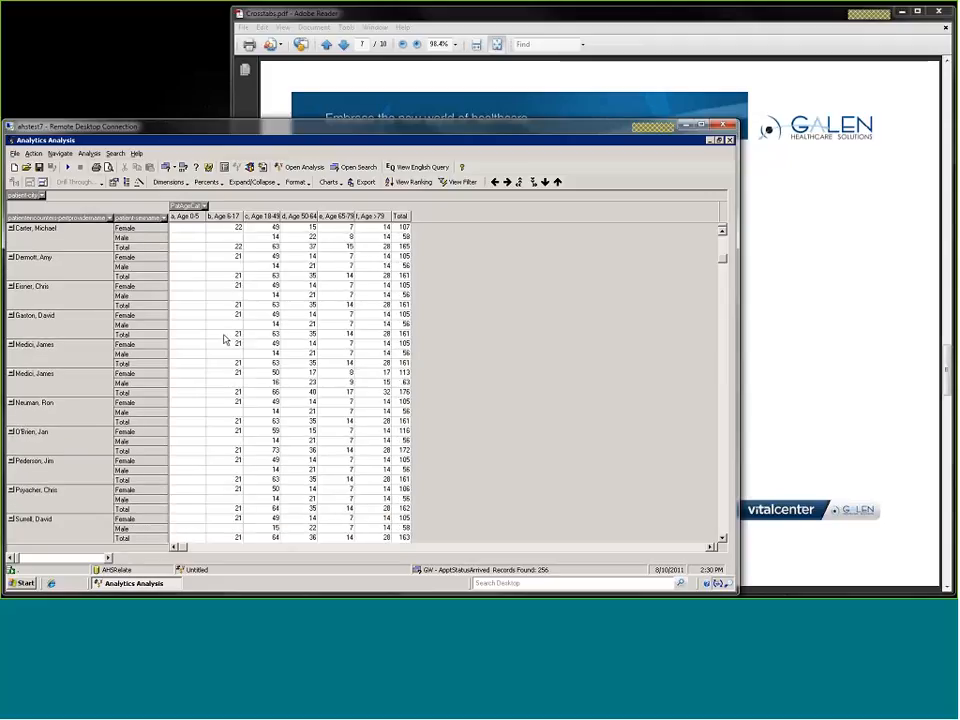
pyautogui.scroll(-1, 225, 336)
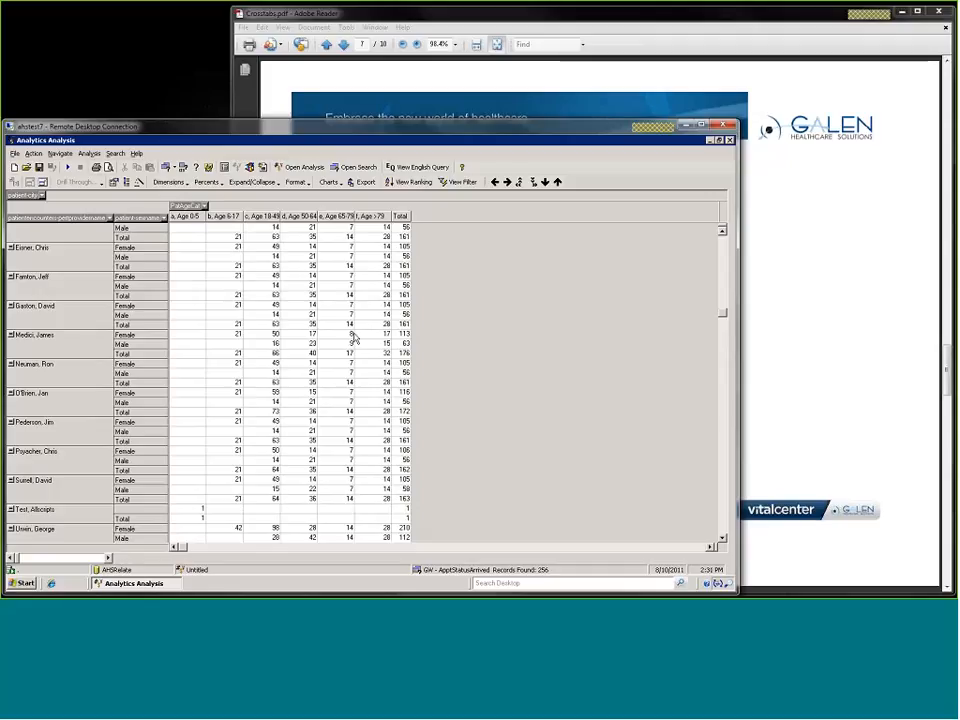
pyautogui.scroll(4, 472, 385)
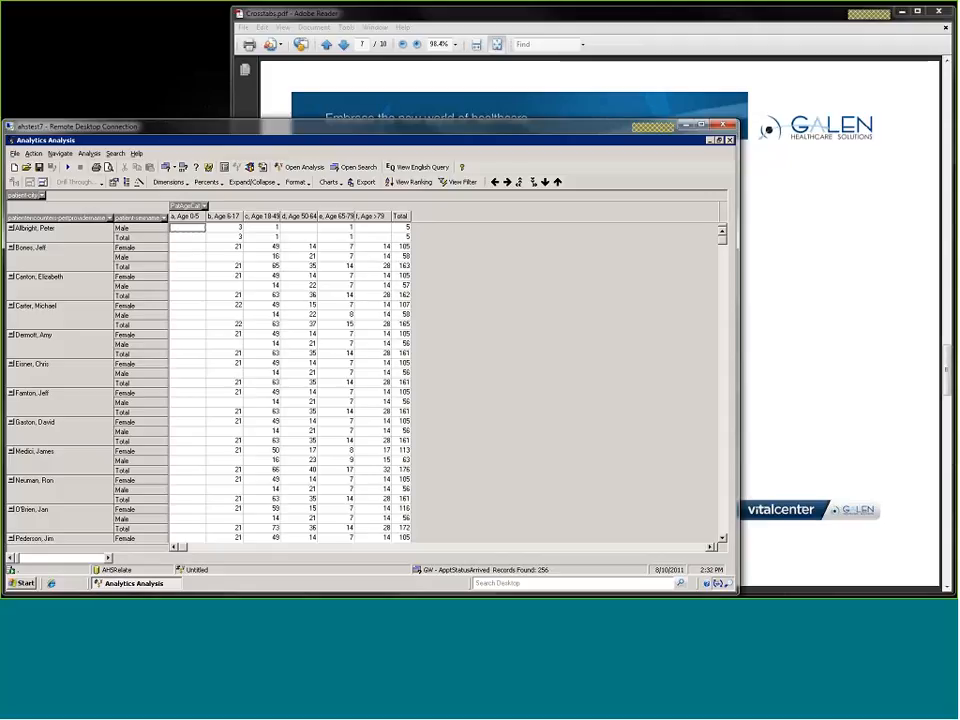
pyautogui.scroll(-3, 290, 345)
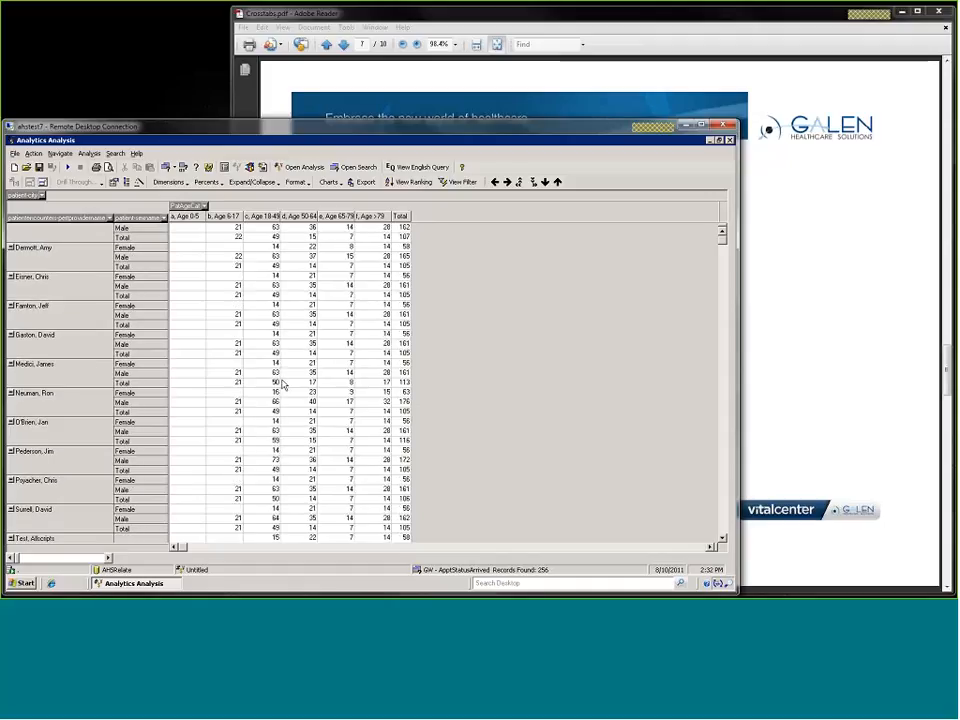
pyautogui.scroll(-2, 304, 355)
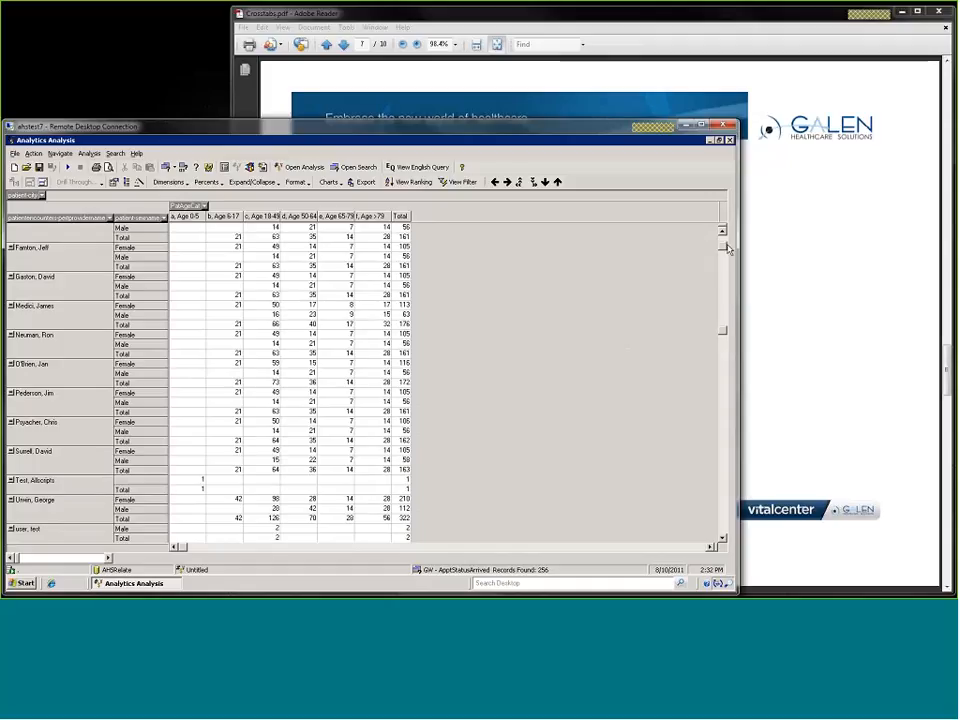
pyautogui.scroll(5, 713, 252)
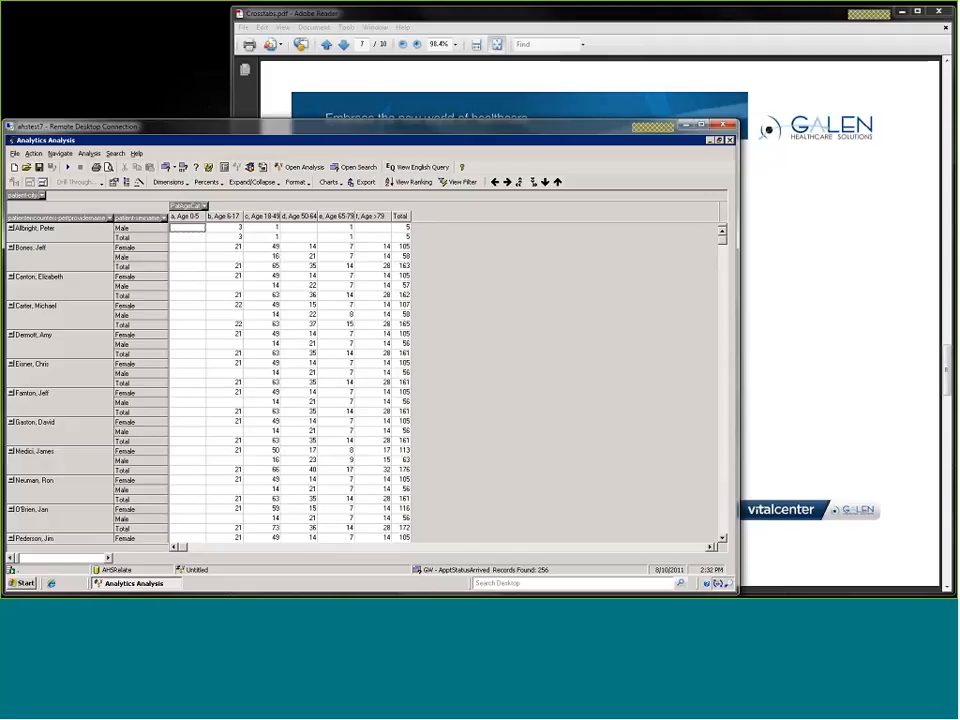
# Move PatAgeCat back to the slices, place patient-city in the rows beside patient-sexname, and look over the city breakdown.
pyautogui.moveTo(185, 205); pyautogui.dragTo(70, 194)
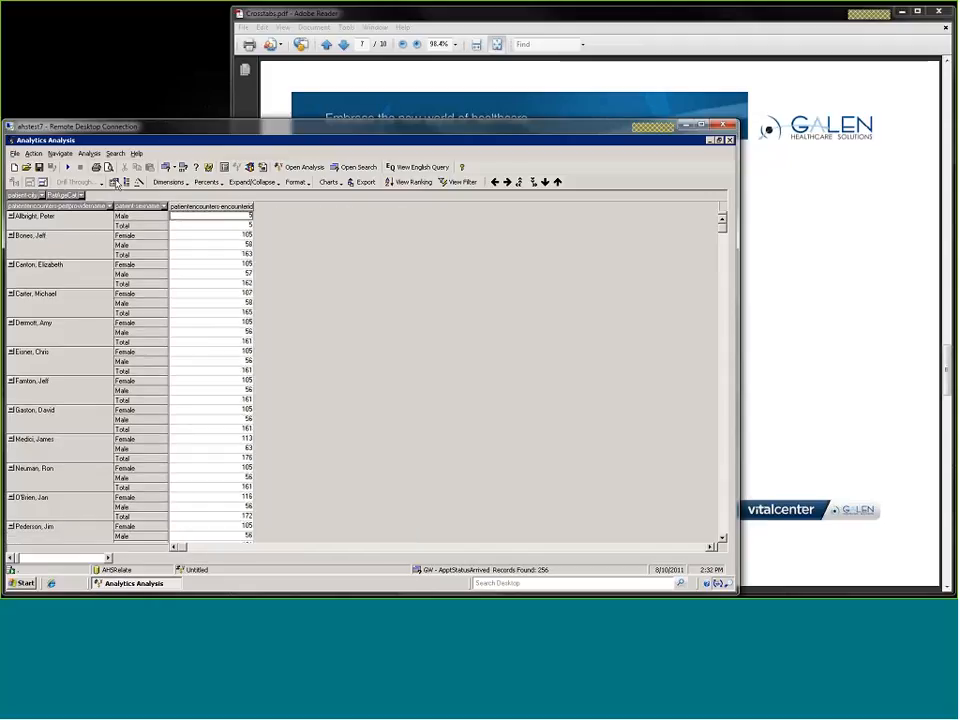
pyautogui.moveTo(65, 194); pyautogui.dragTo(171, 214)
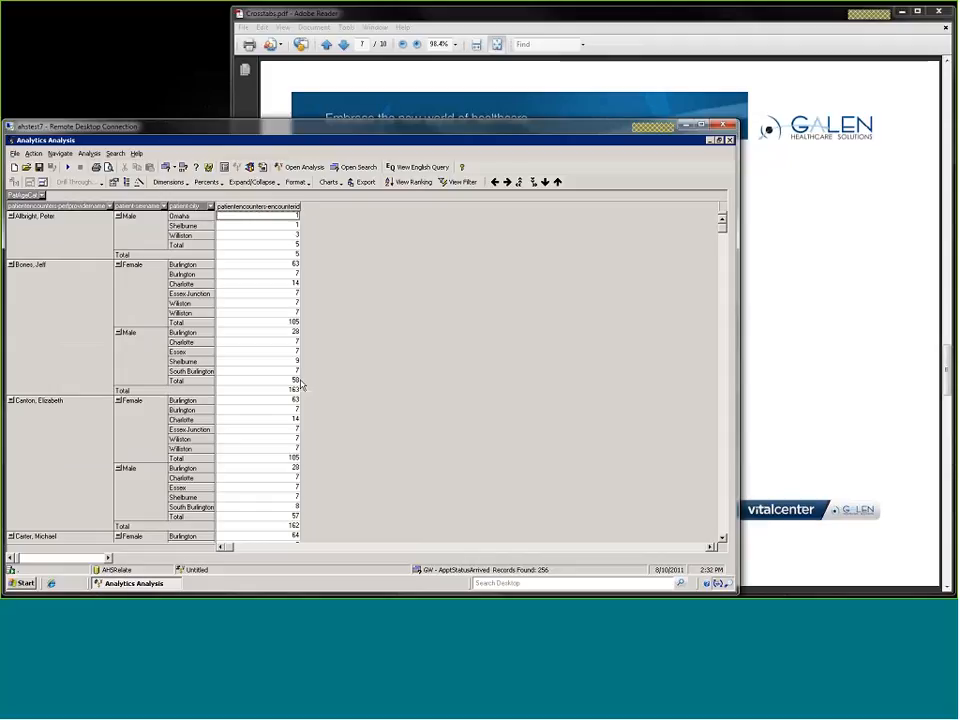
pyautogui.scroll(-6, 349, 420)
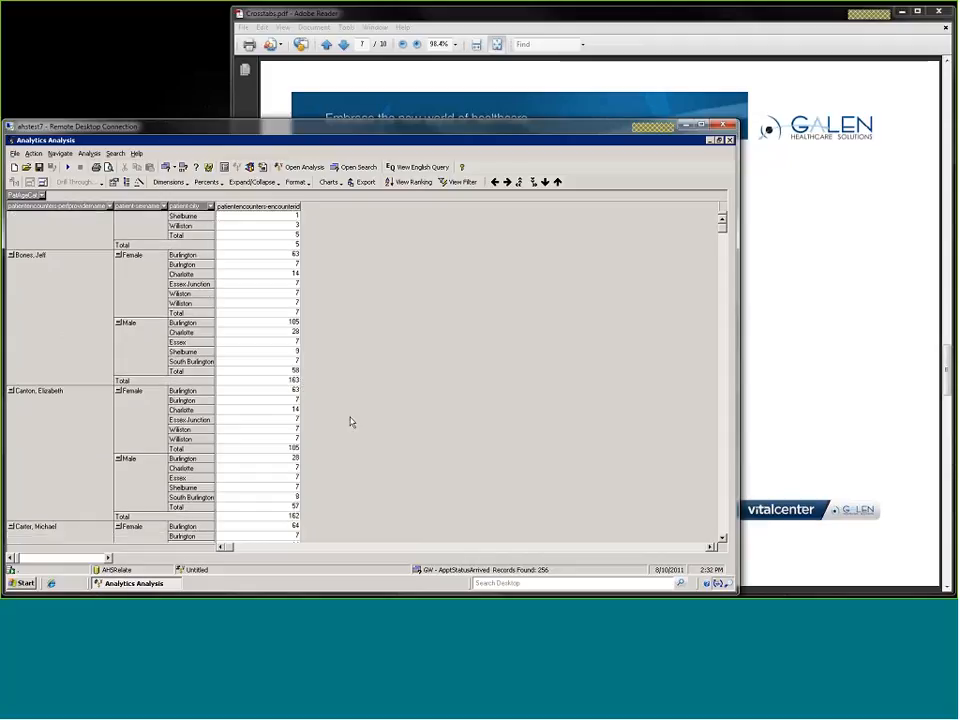
pyautogui.scroll(-5, 380, 412)
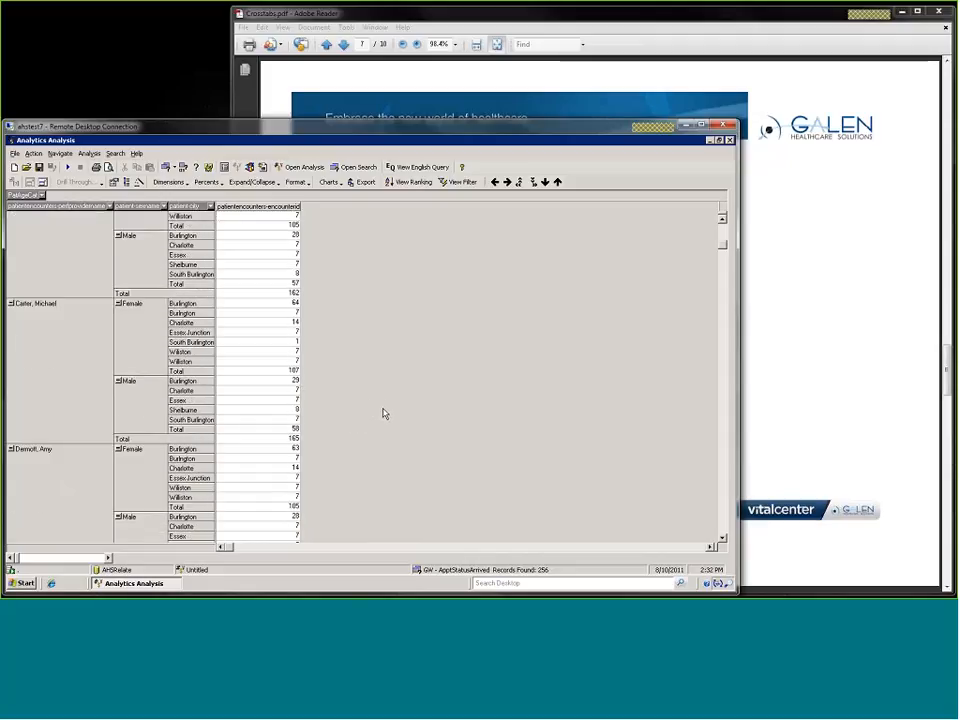
pyautogui.moveTo(725, 232); pyautogui.dragTo(725, 216)
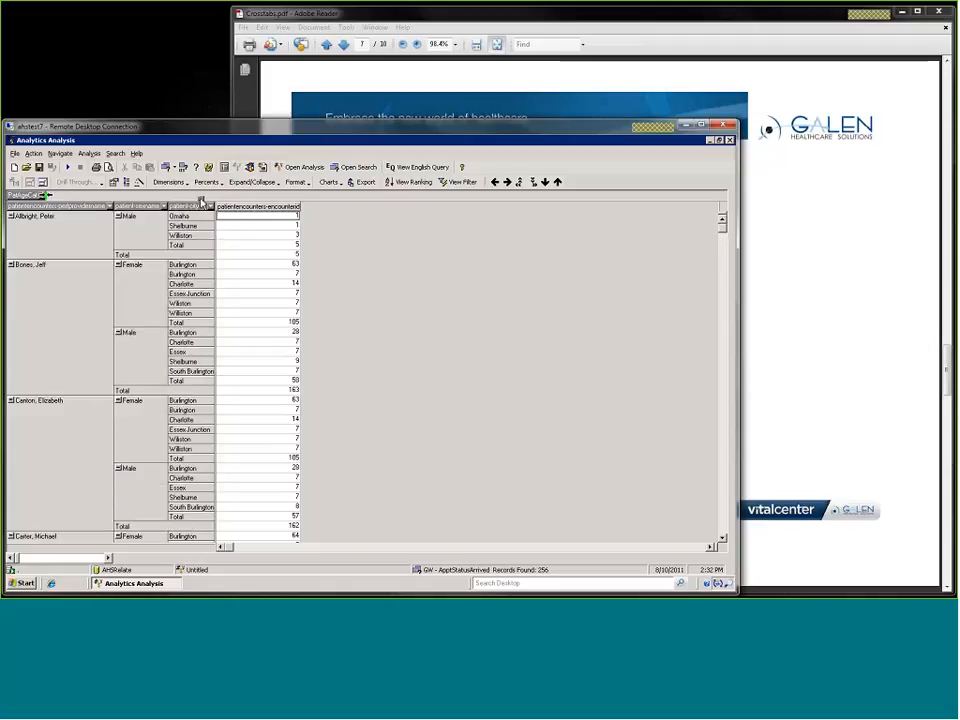
# Pivot patient-city from the rows into the columns and look through the encounter counts across all cities and totals.
pyautogui.moveTo(197, 204); pyautogui.dragTo(240, 205)
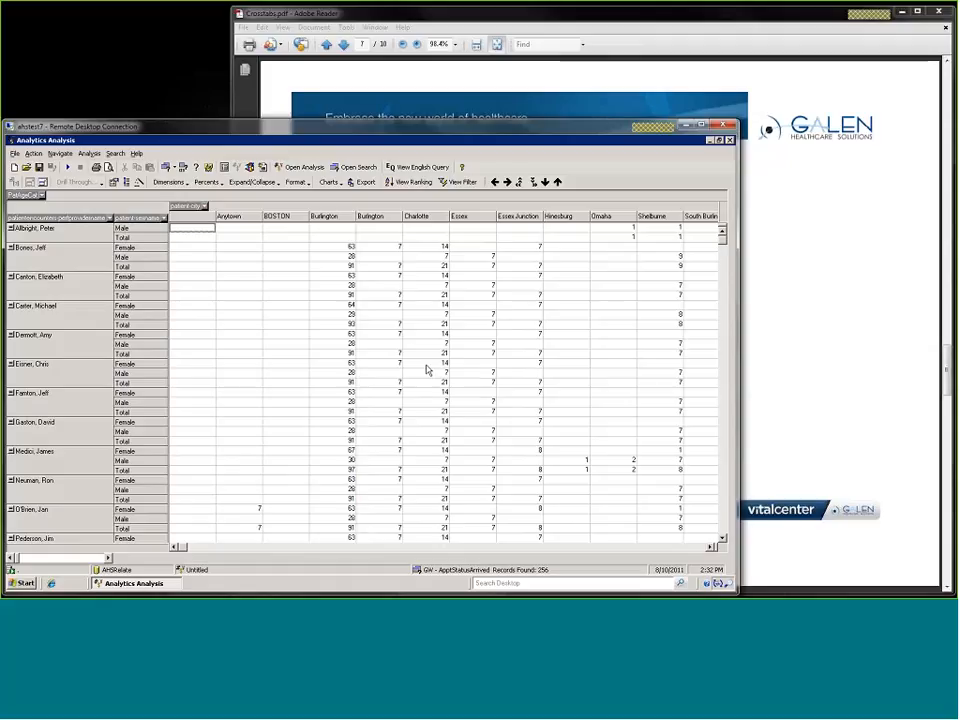
pyautogui.scroll(-6, 225, 432)
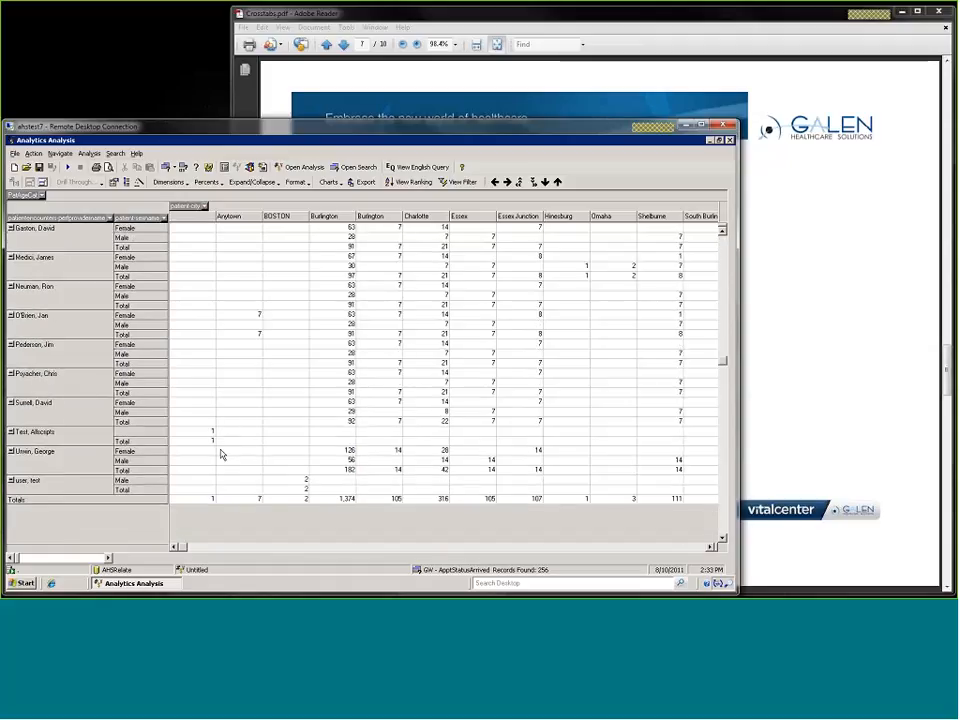
pyautogui.scroll(6, 230, 452)
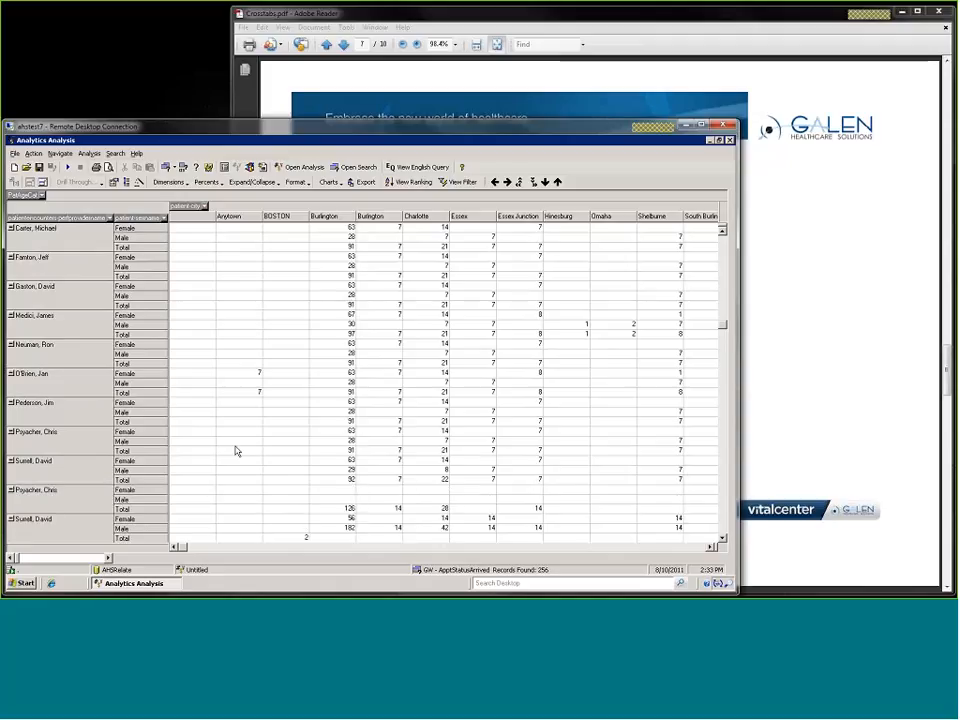
pyautogui.click(710, 547)
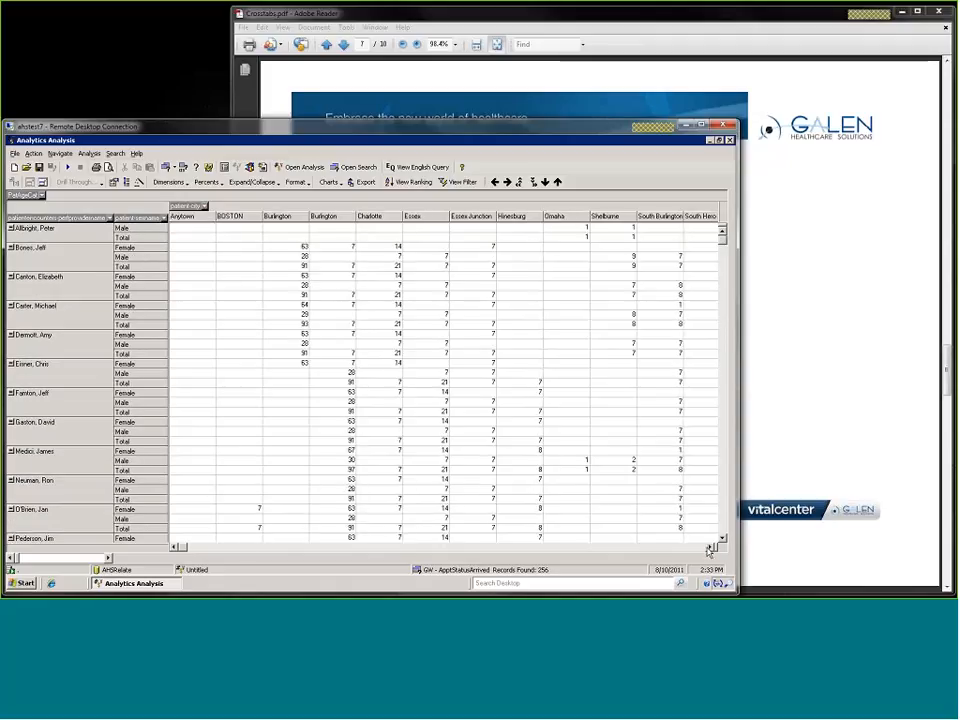
pyautogui.click(710, 547)
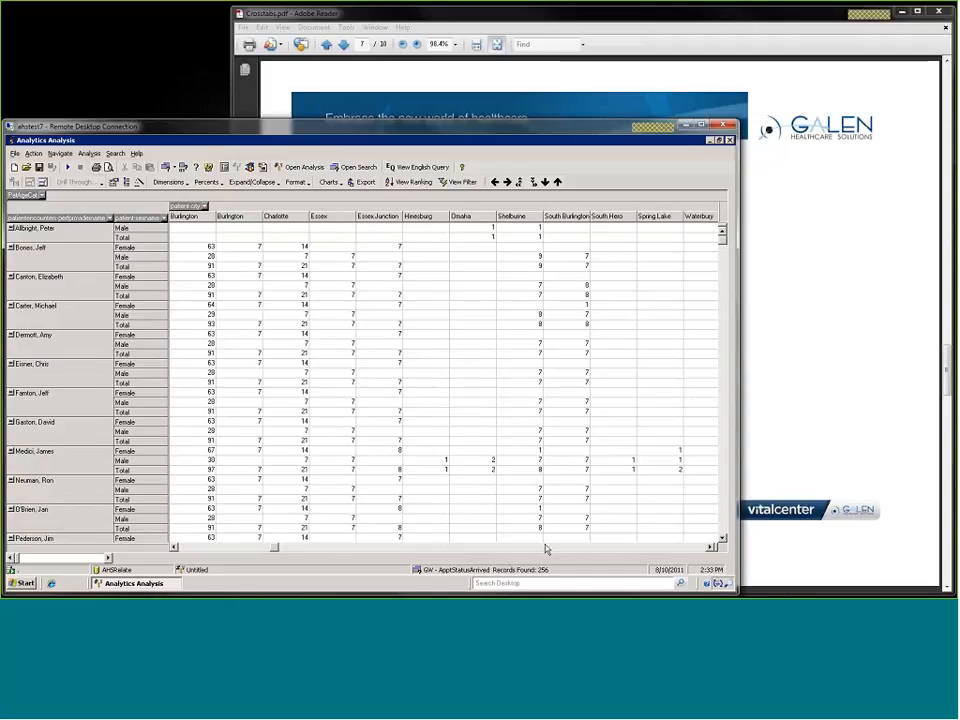
pyautogui.click(711, 547)
pyautogui.click(711, 547)
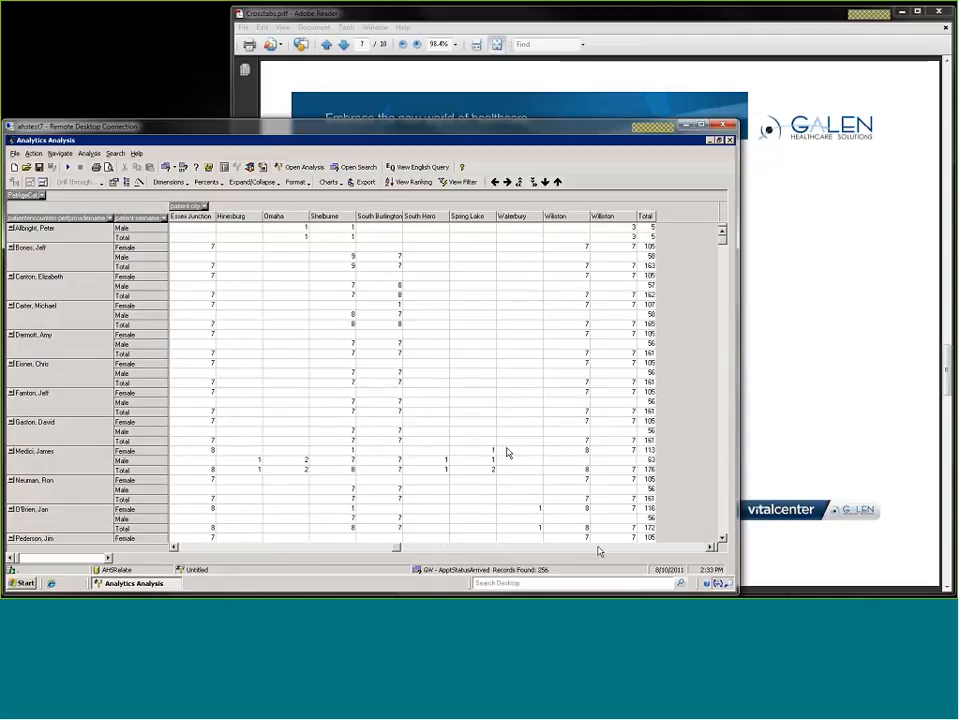
pyautogui.moveTo(400, 553); pyautogui.dragTo(288, 550)
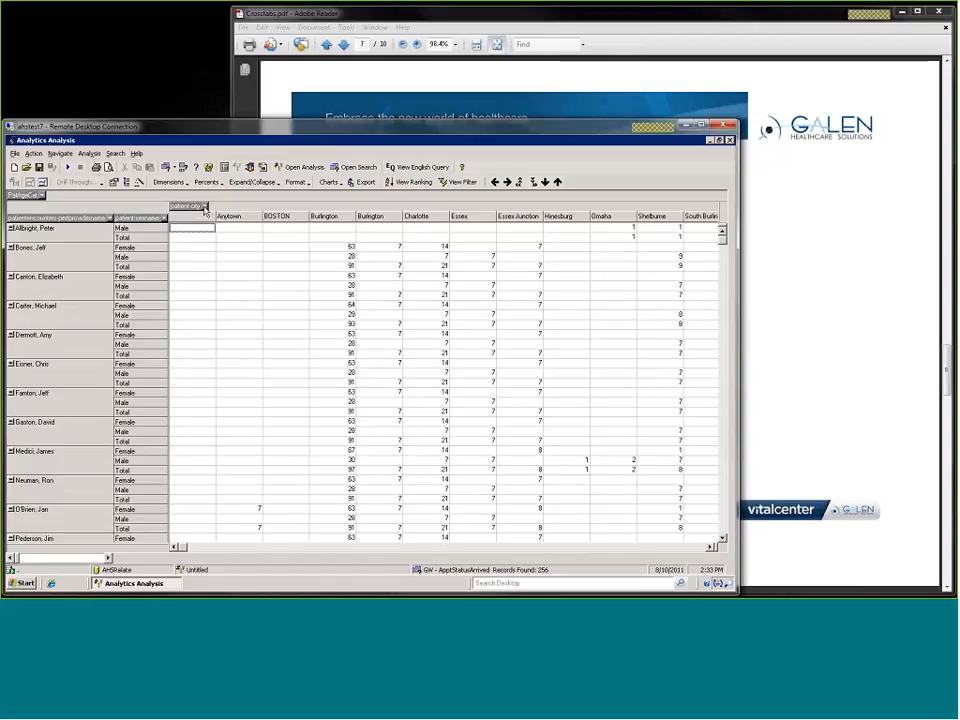
# Exclude the blank, Anytown, second Burlington, Essex, Essex Junction and first Williston entries from the patient-city columns and check the totals.
pyautogui.click(204, 206)
pyautogui.click(176, 226)
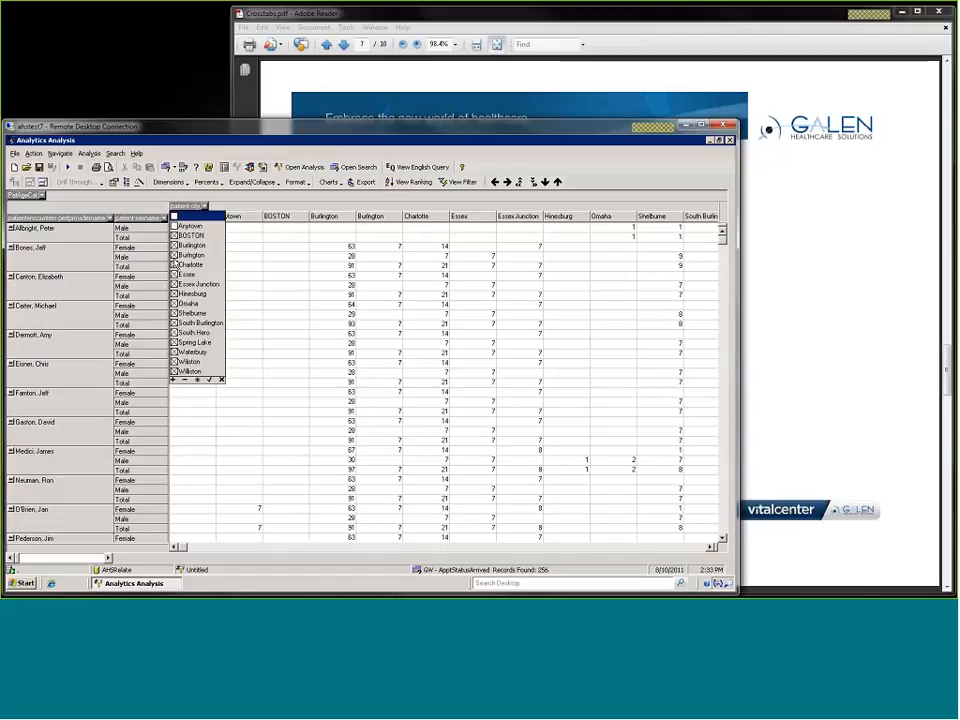
pyautogui.click(175, 255)
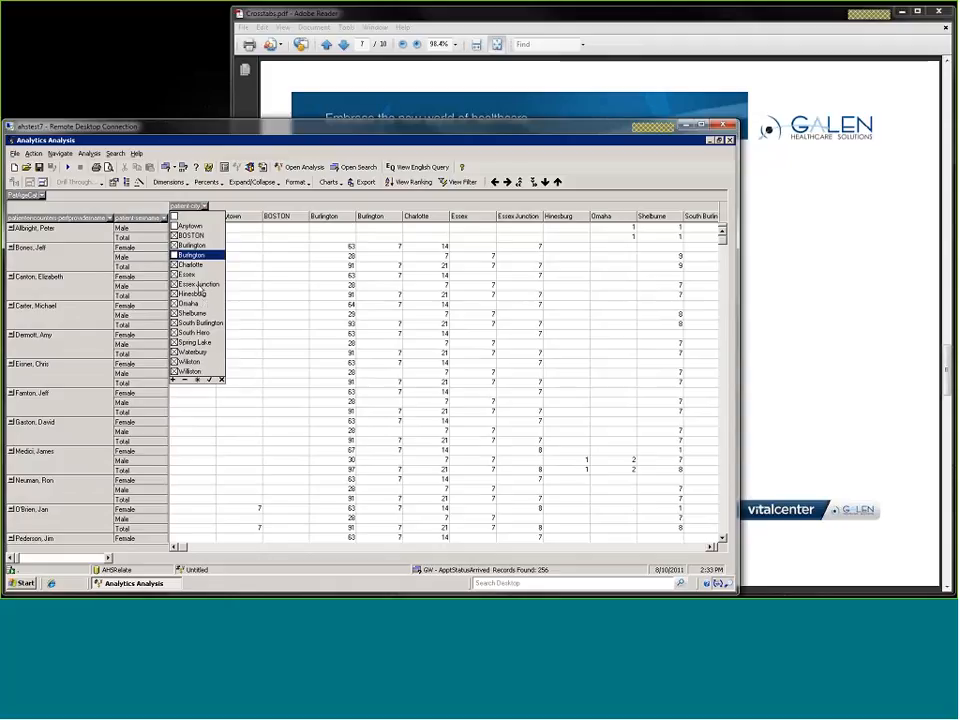
pyautogui.click(175, 274)
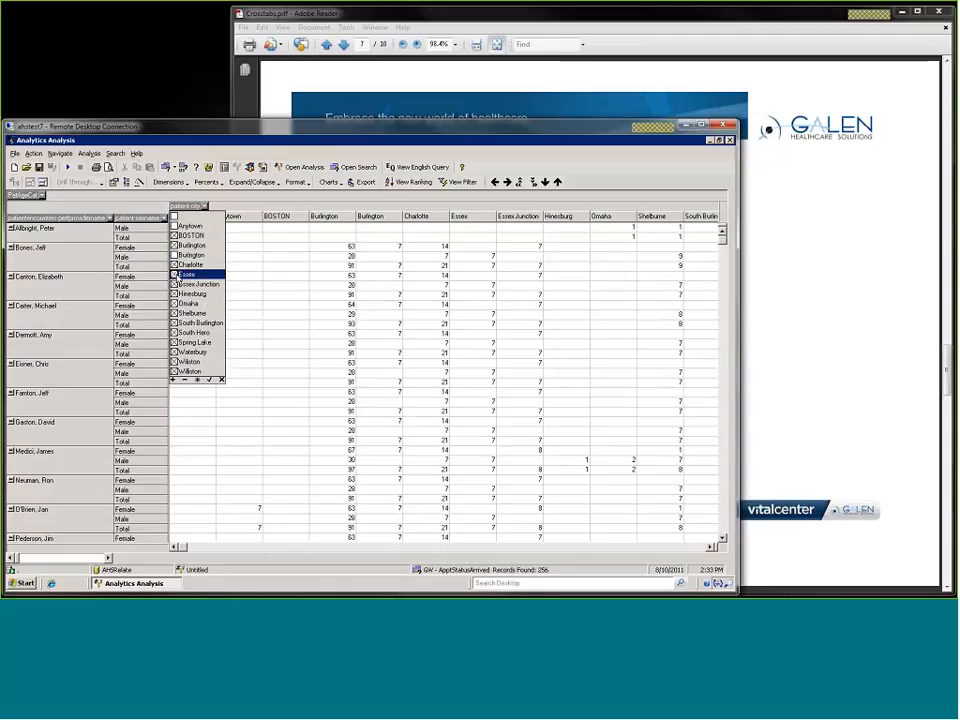
pyautogui.click(175, 284)
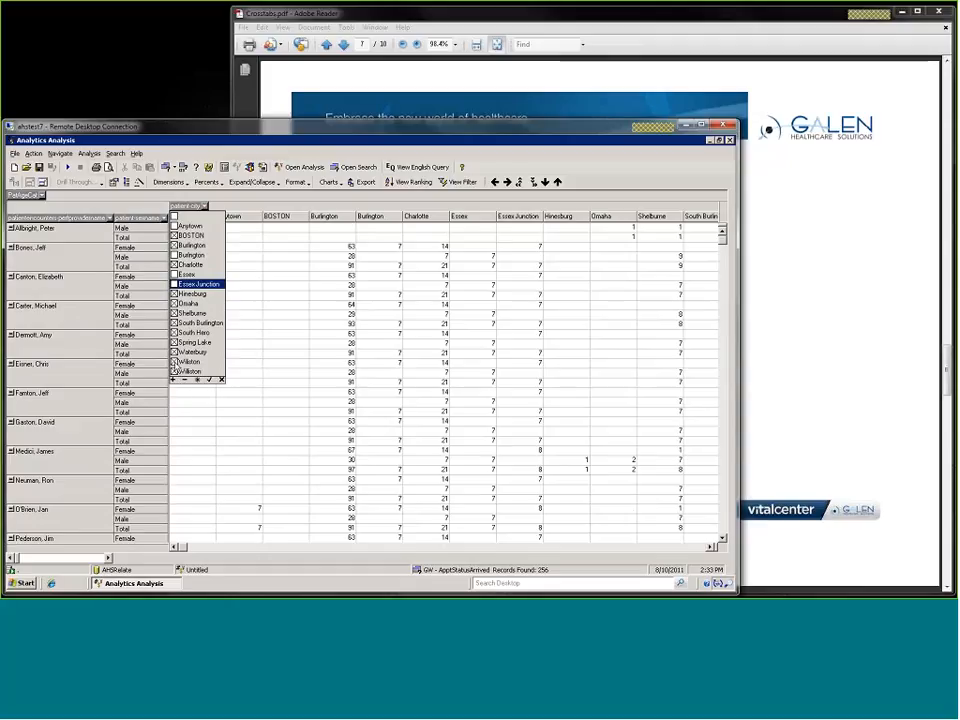
pyautogui.click(209, 380)
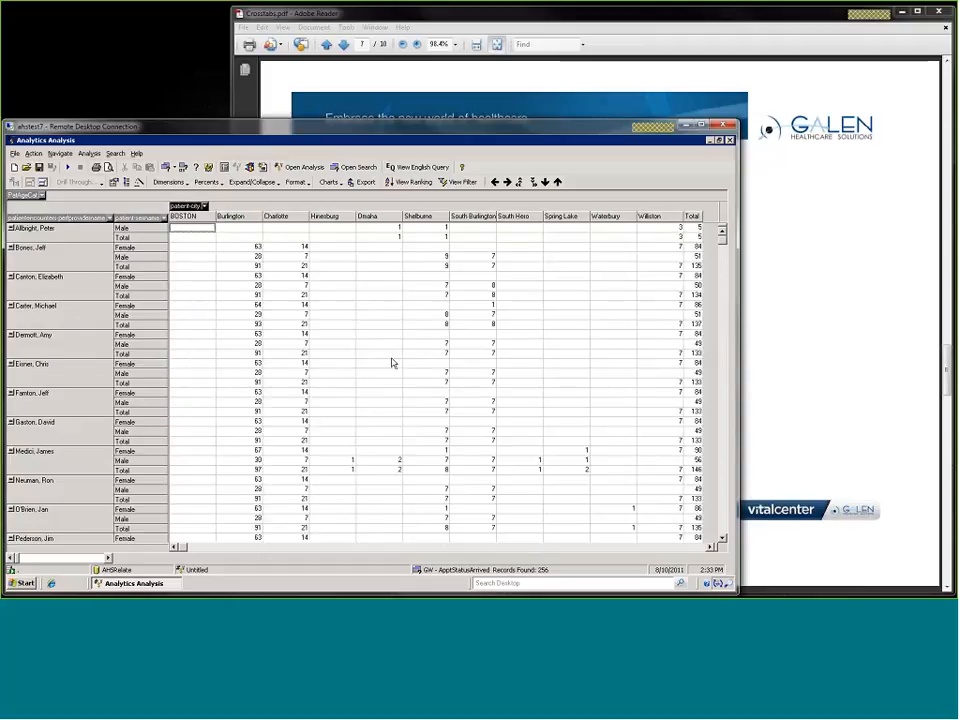
pyautogui.scroll(-1, 310, 352)
pyautogui.scroll(-7, 310, 352)
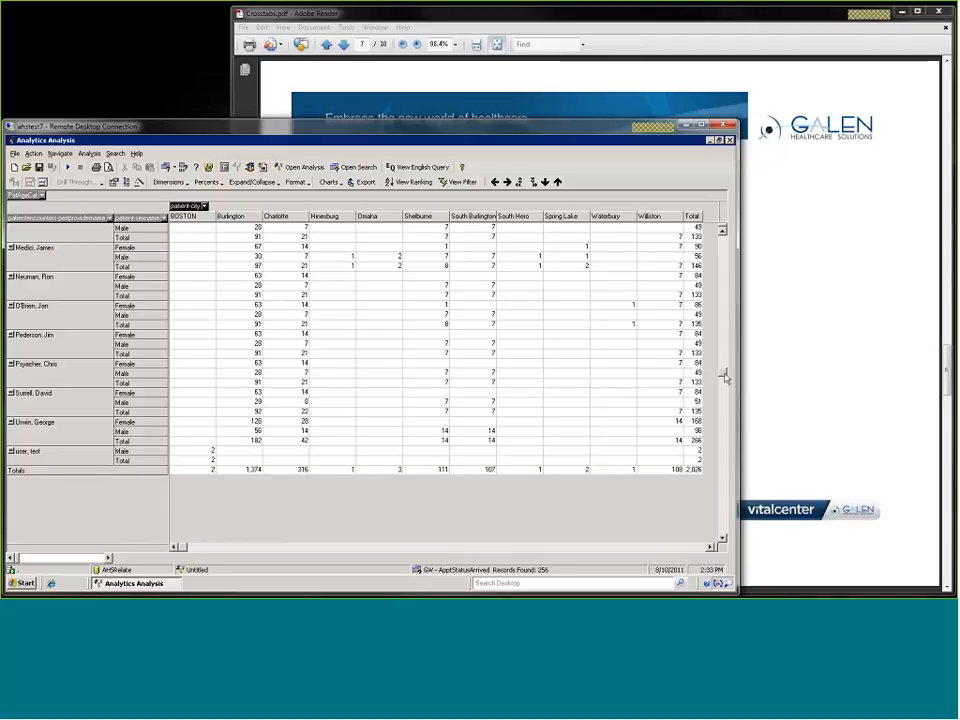
pyautogui.moveTo(725, 376); pyautogui.dragTo(722, 245)
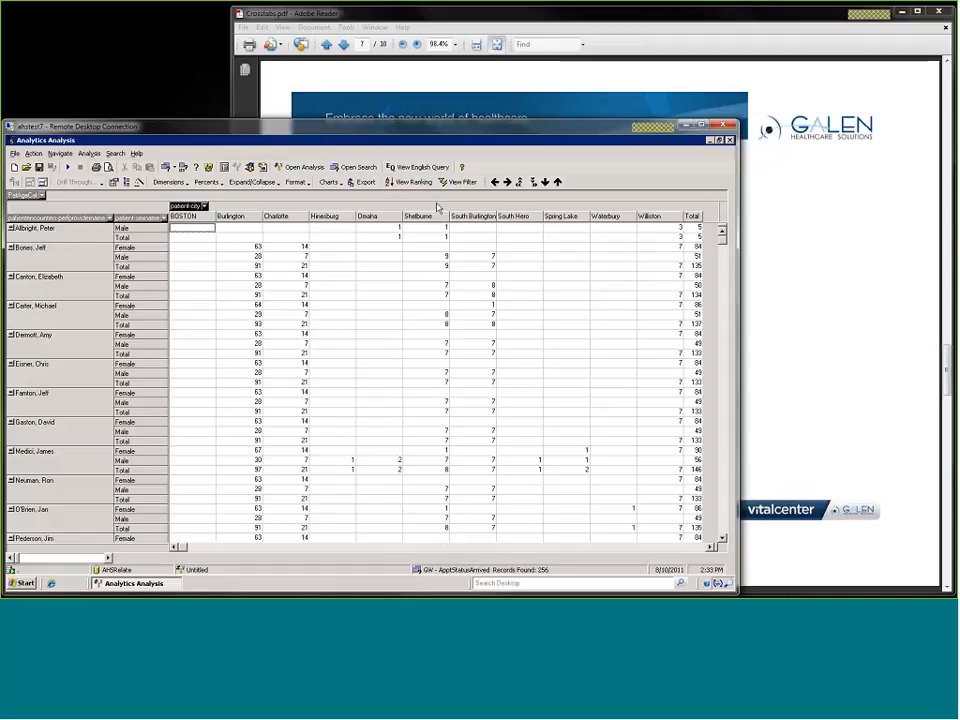
# Clear the patient-city filter by including every city again.
pyautogui.click(204, 205)
pyautogui.click(173, 380)
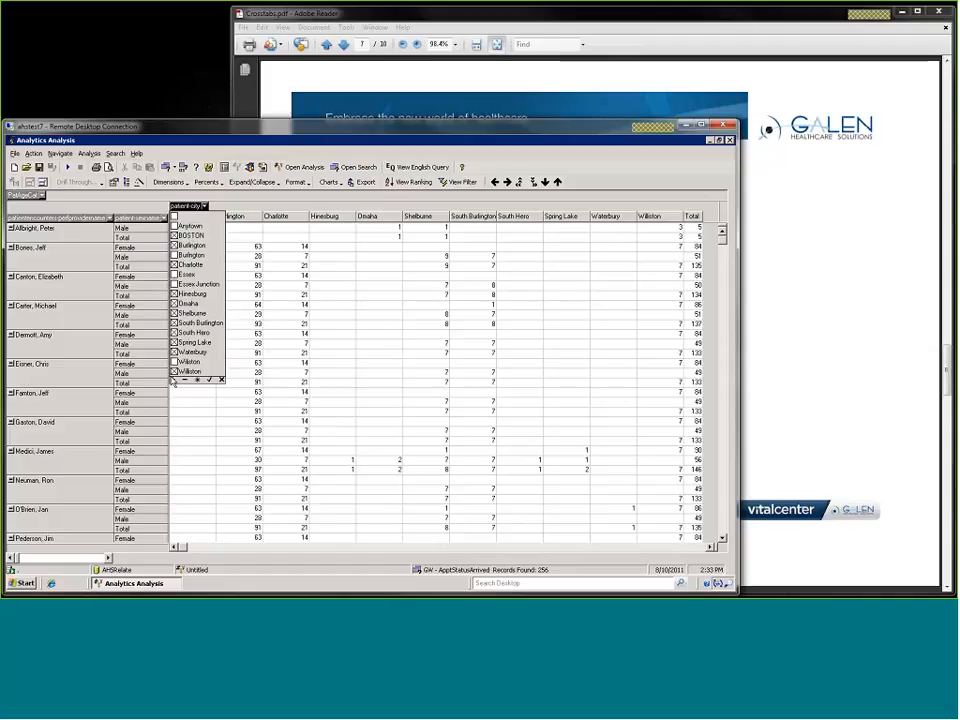
pyautogui.click(173, 380)
pyautogui.click(211, 381)
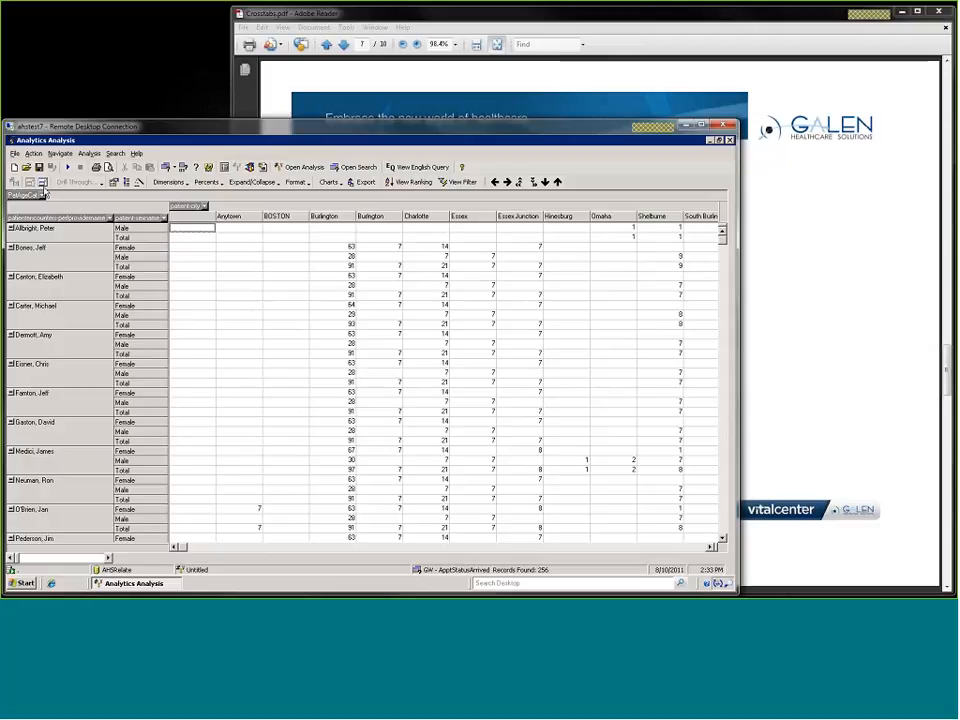
# Review the slice and row dimensions in the crosstab design, then return to the results grid.
pyautogui.click(42, 186)
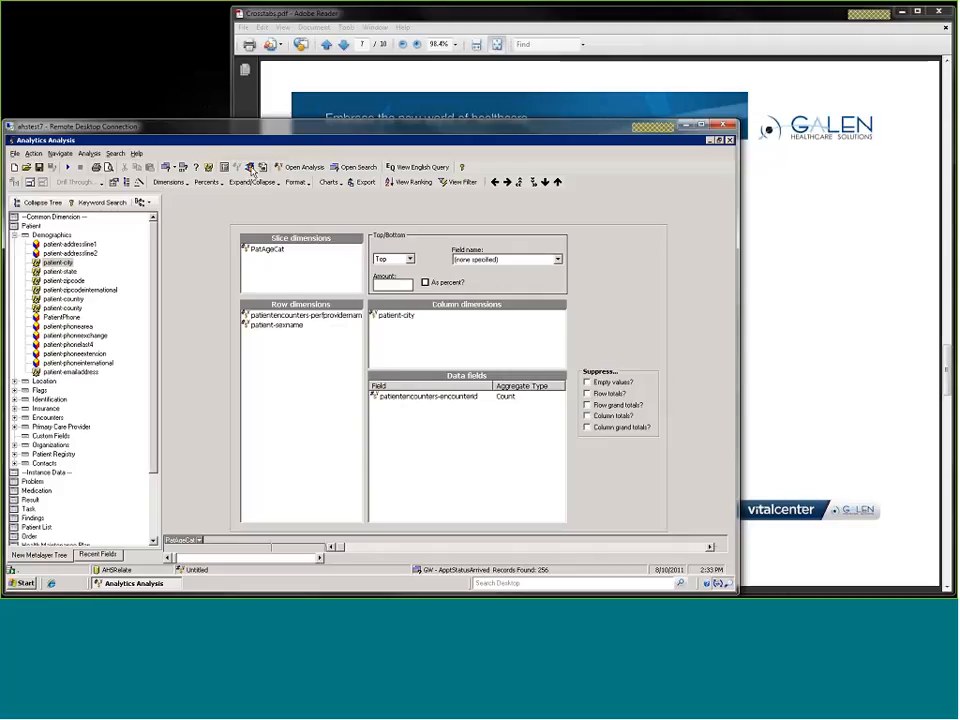
pyautogui.click(281, 255)
pyautogui.click(281, 255)
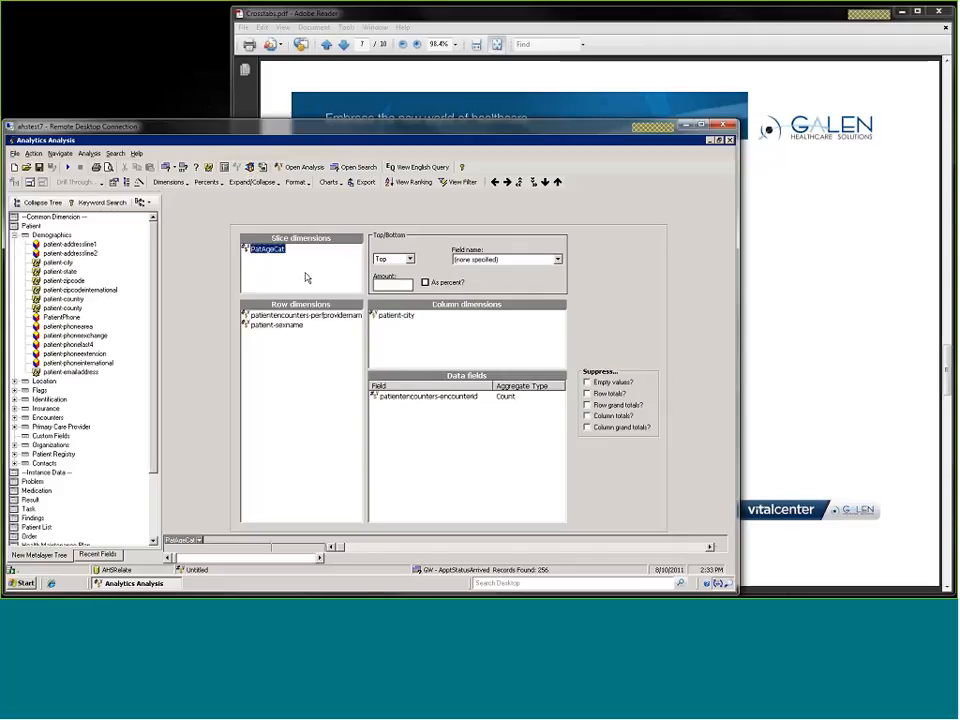
pyautogui.click(303, 328)
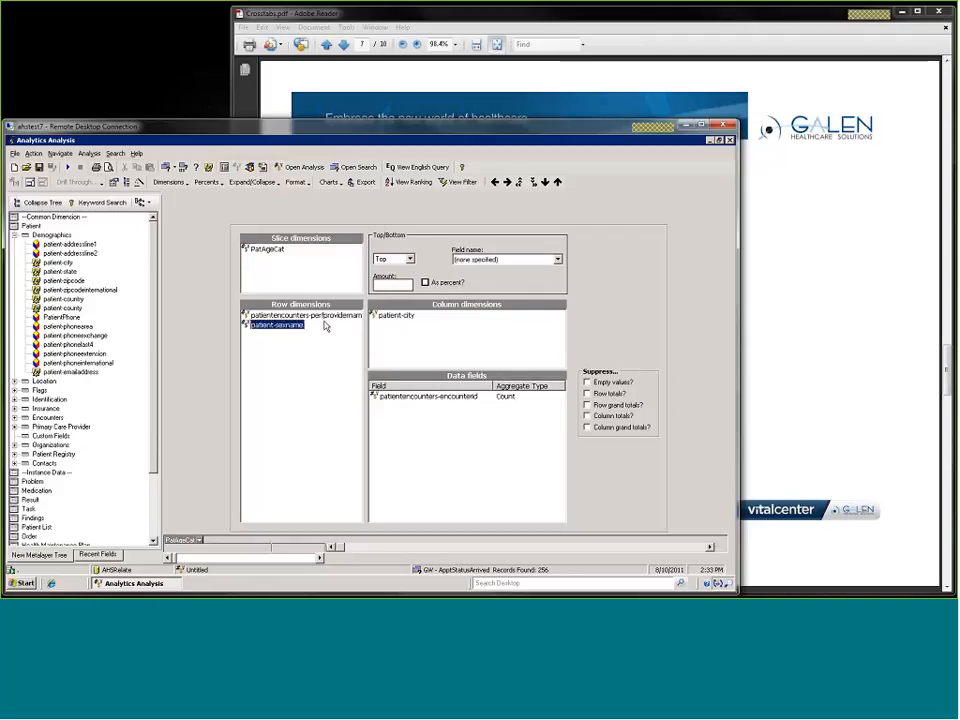
pyautogui.click(30, 183)
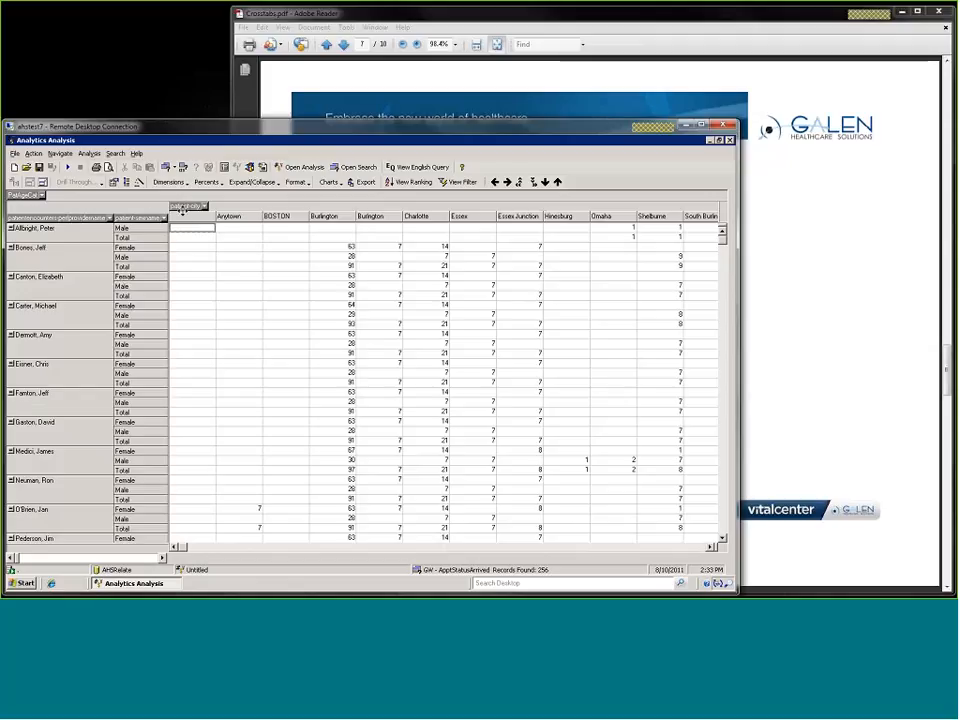
# Pivot patient-city from the columns into the rows beside patient-sexname and back into the columns.
pyautogui.moveTo(170, 226); pyautogui.dragTo(172, 226)
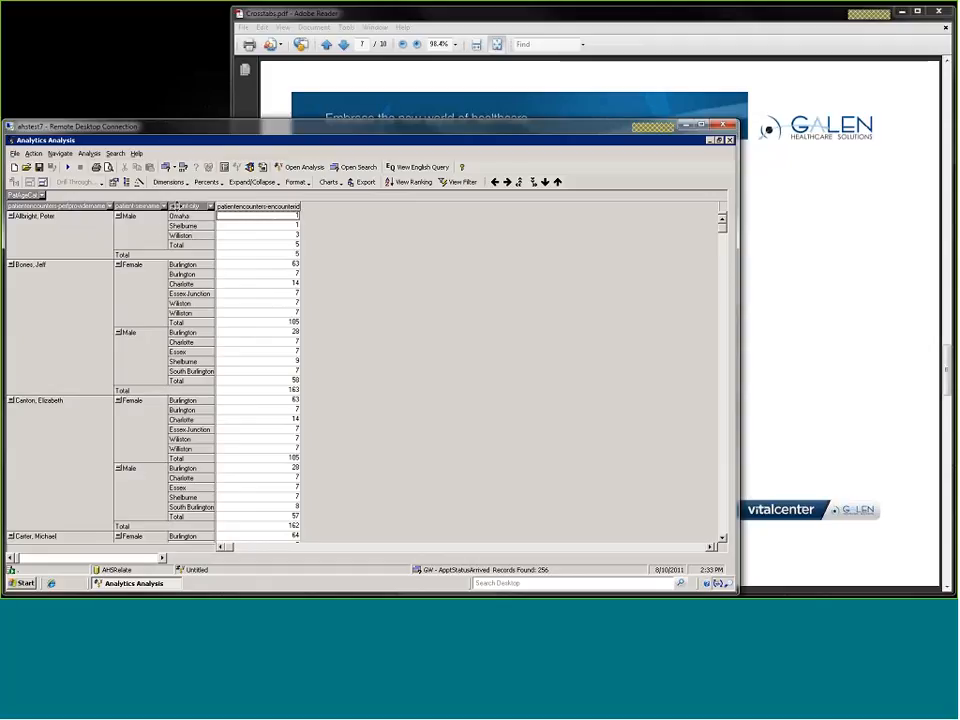
pyautogui.moveTo(186, 204); pyautogui.dragTo(184, 205)
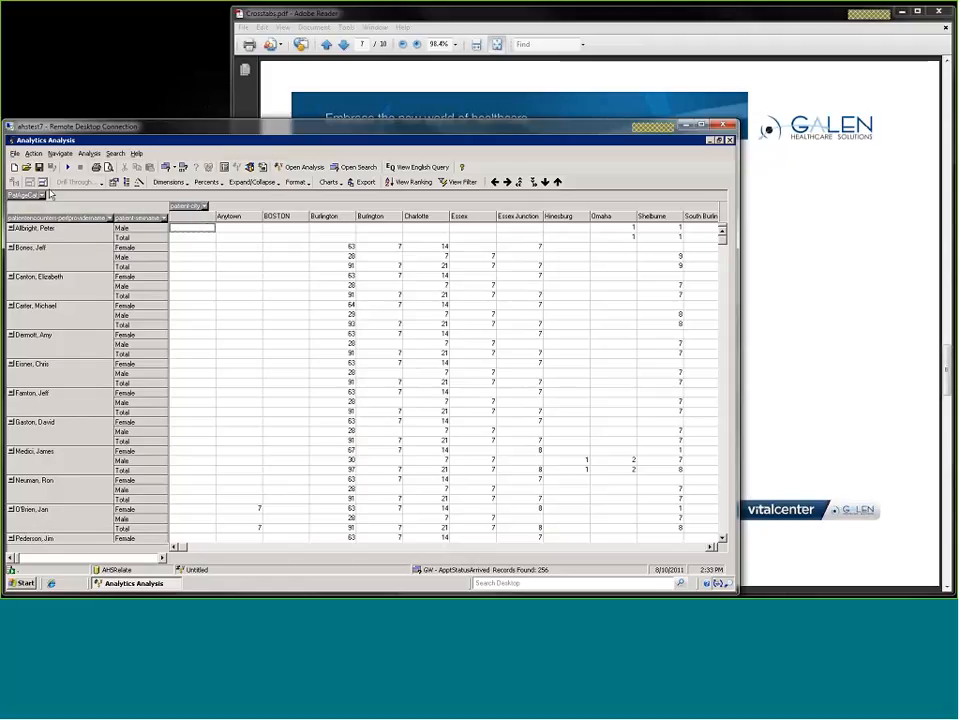
# Reopen the crosstab design, then bring up the How to Create a Crosstab slide in Adobe Reader to check the additional options.
pyautogui.click(15, 181)
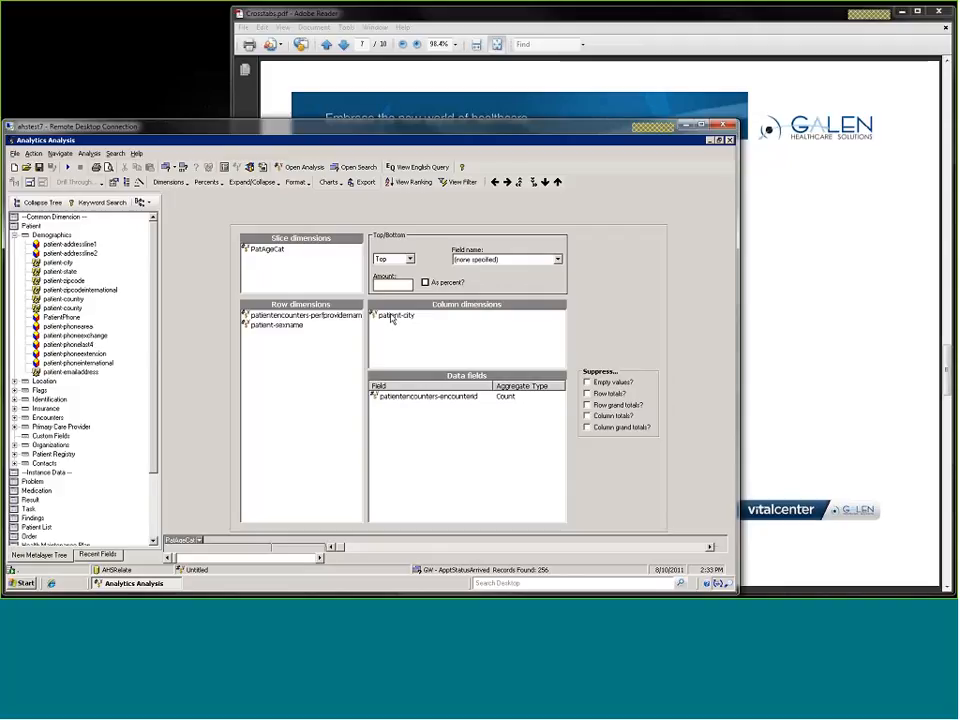
pyautogui.click(62, 345)
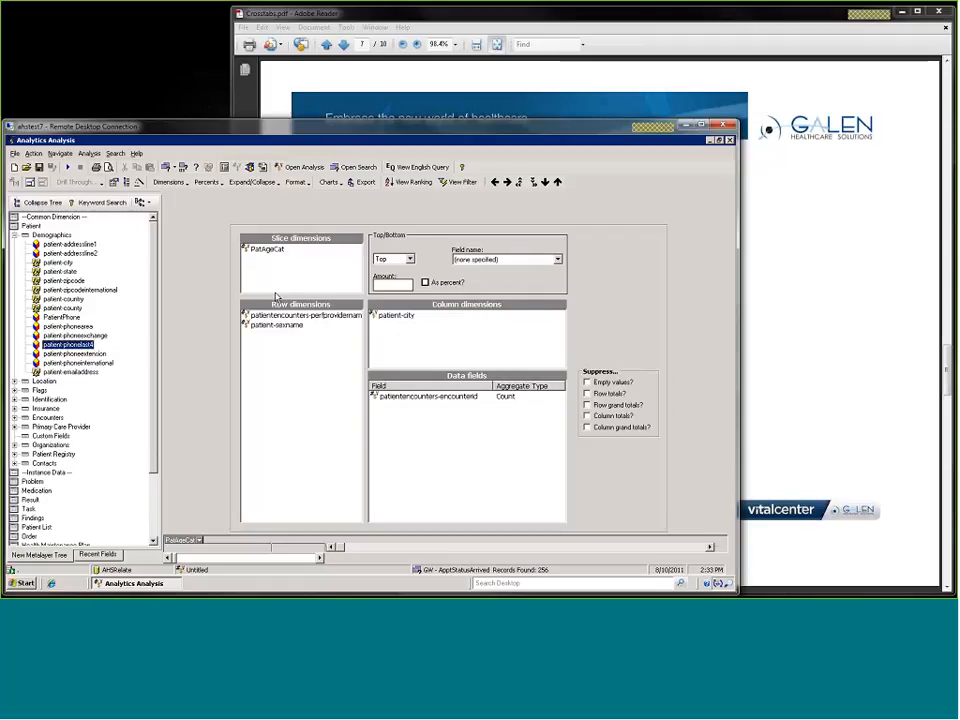
pyautogui.click(816, 344)
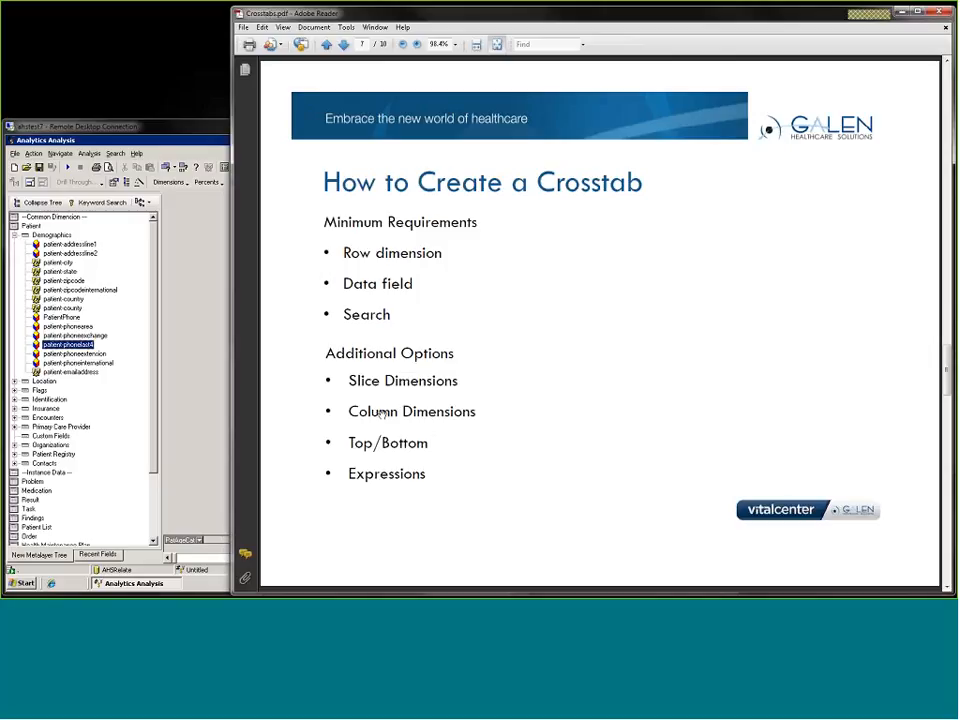
# Switch back to Analytics Analysis and move patient-sexname and patient-city into the slice dimensions.
pyautogui.click(209, 380)
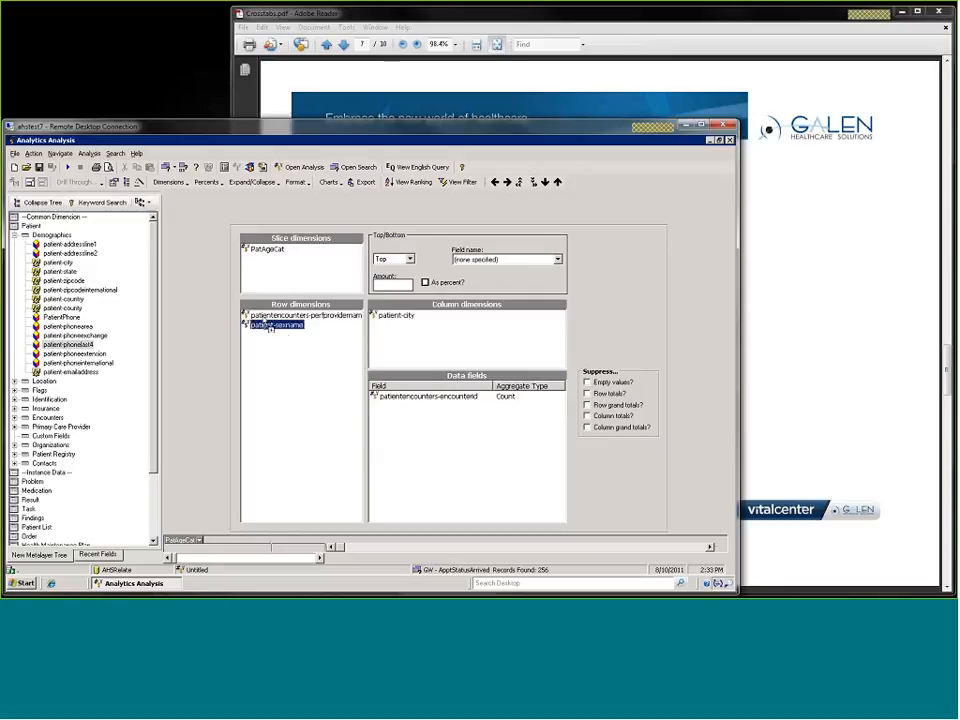
pyautogui.moveTo(276, 325); pyautogui.dragTo(280, 268)
pyautogui.click(373, 316)
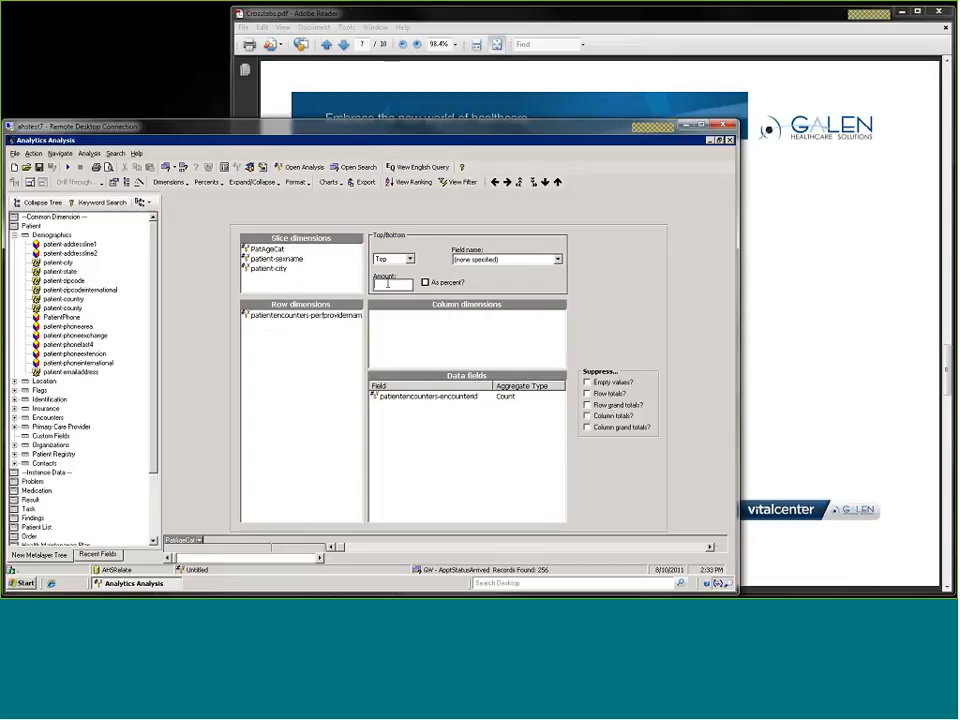
# Limit the crosstab to the top 10 by patientencounters-encounterid and run it.
pyautogui.click(387, 283)
pyautogui.write('10')
pyautogui.click(508, 259)
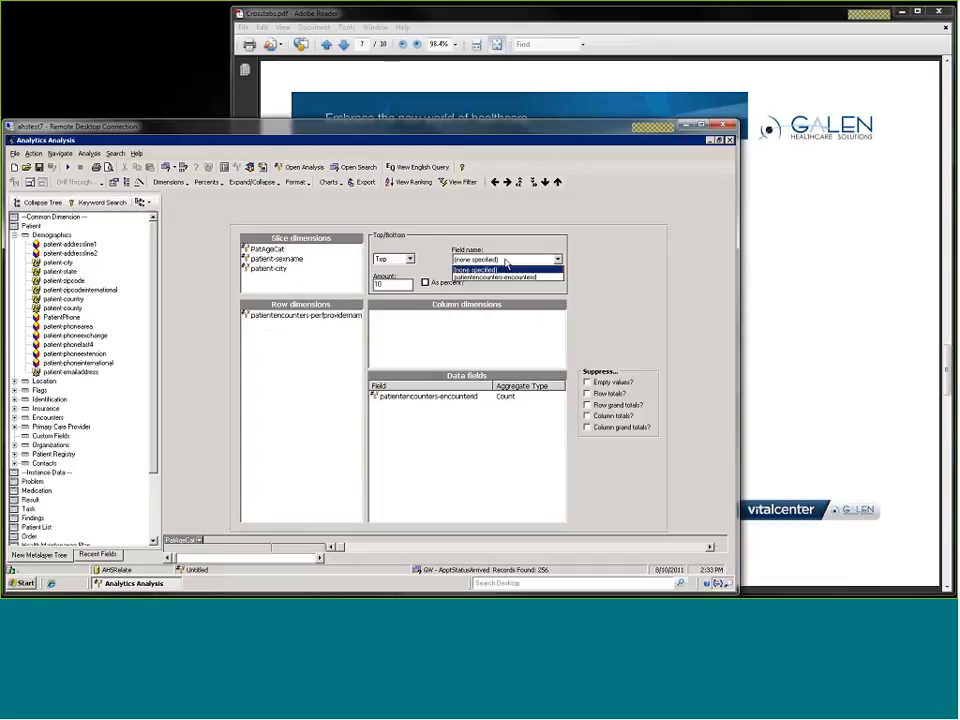
pyautogui.click(494, 277)
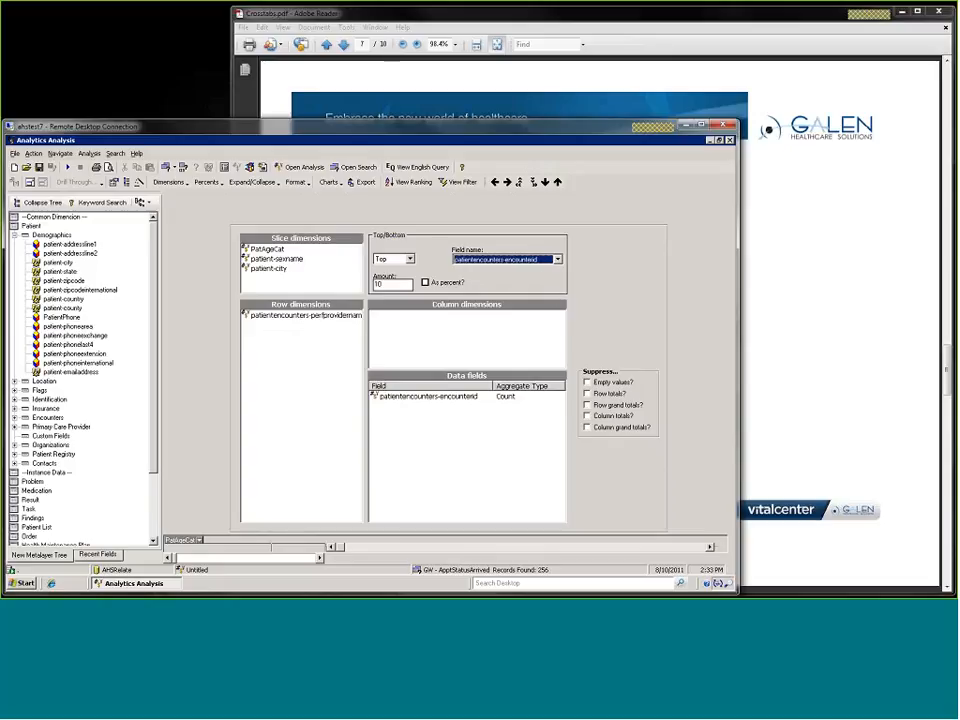
pyautogui.click(68, 168)
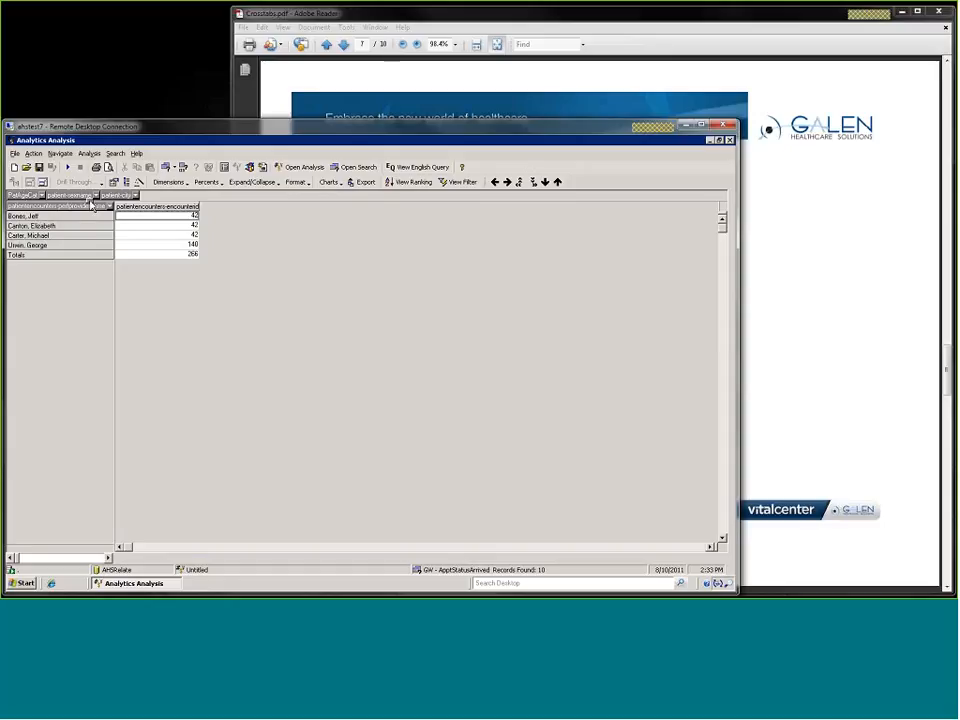
# Move PatAgeCat, patient-sexname and patient-city from the slices into the rows beside the performing provider.
pyautogui.moveTo(117, 213); pyautogui.dragTo(118, 213)
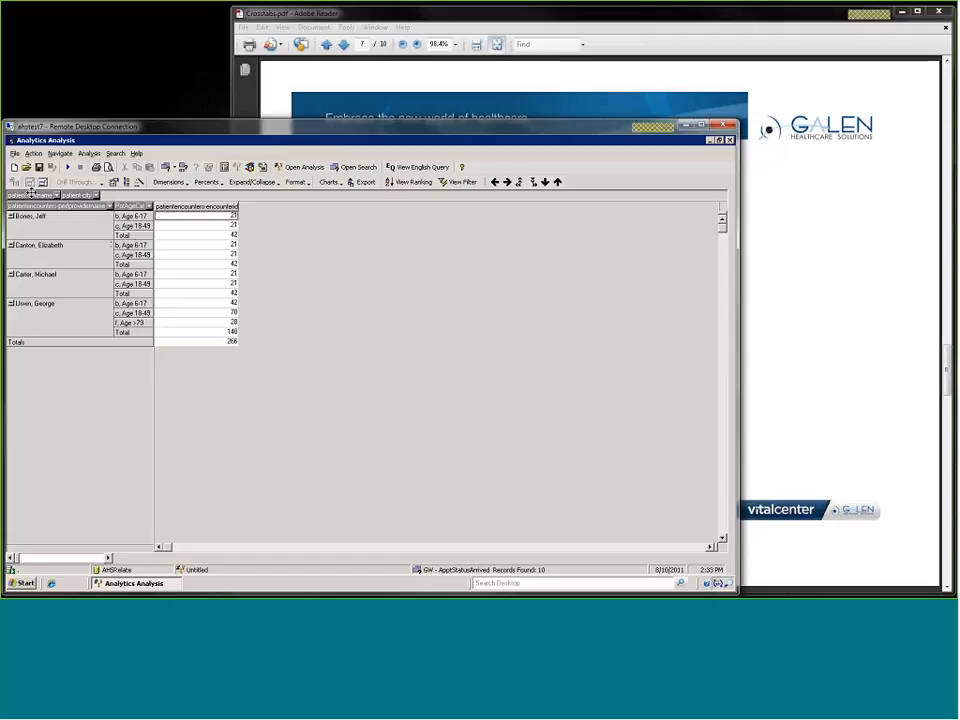
pyautogui.moveTo(142, 211); pyautogui.dragTo(150, 208)
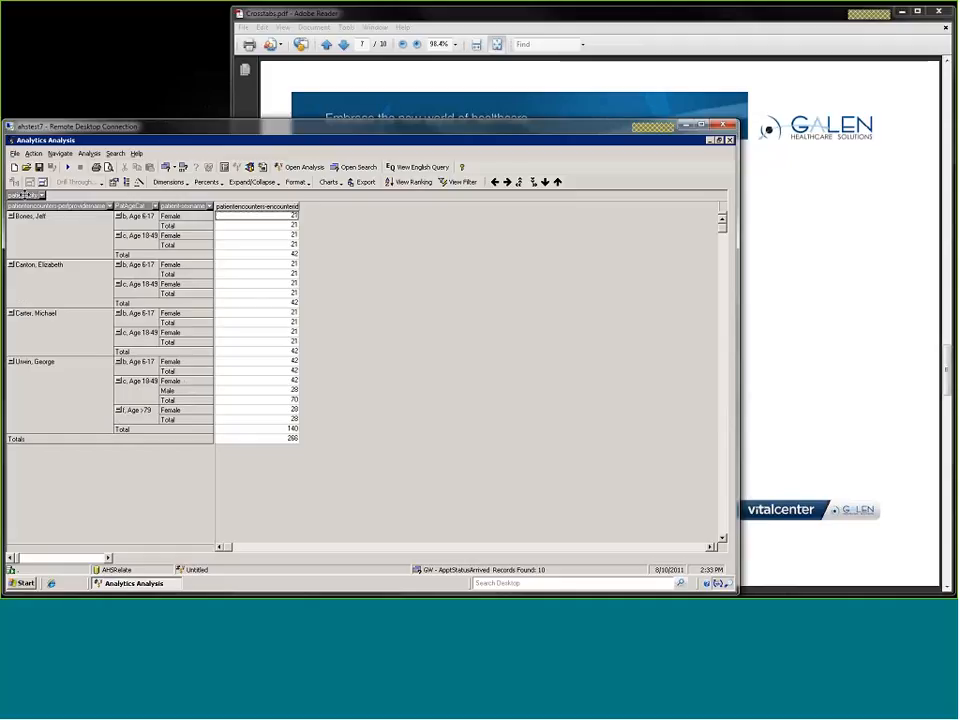
pyautogui.moveTo(195, 213); pyautogui.dragTo(195, 213)
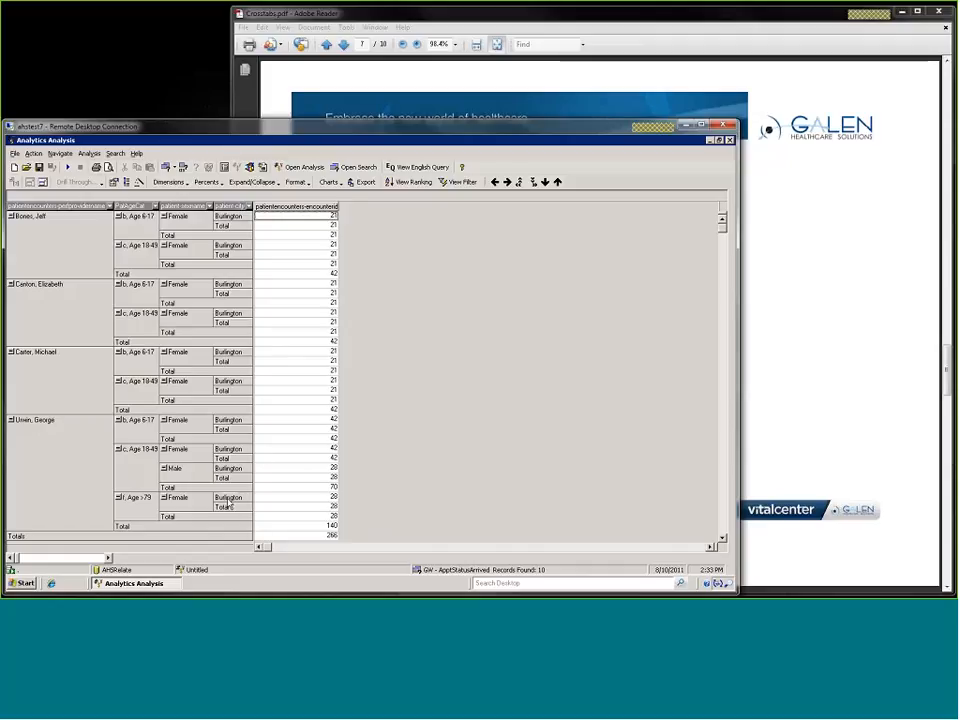
# Examine the top 10 encounter counts broken down by provider, age category, sex and city.
pyautogui.click(305, 517)
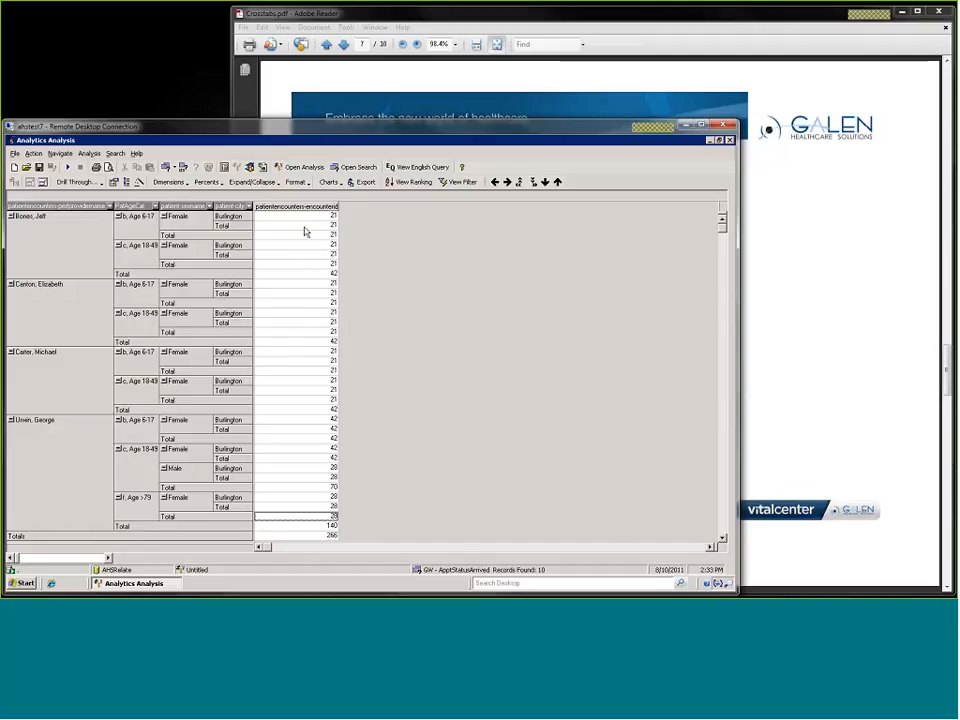
pyautogui.moveTo(306, 229); pyautogui.dragTo(303, 511)
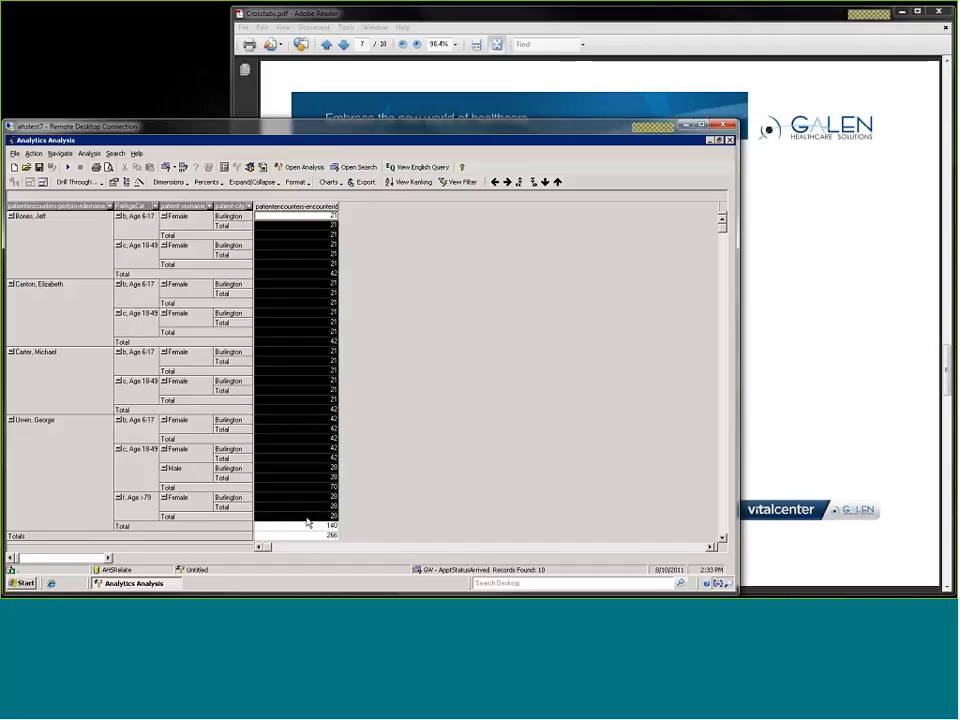
pyautogui.click(308, 499)
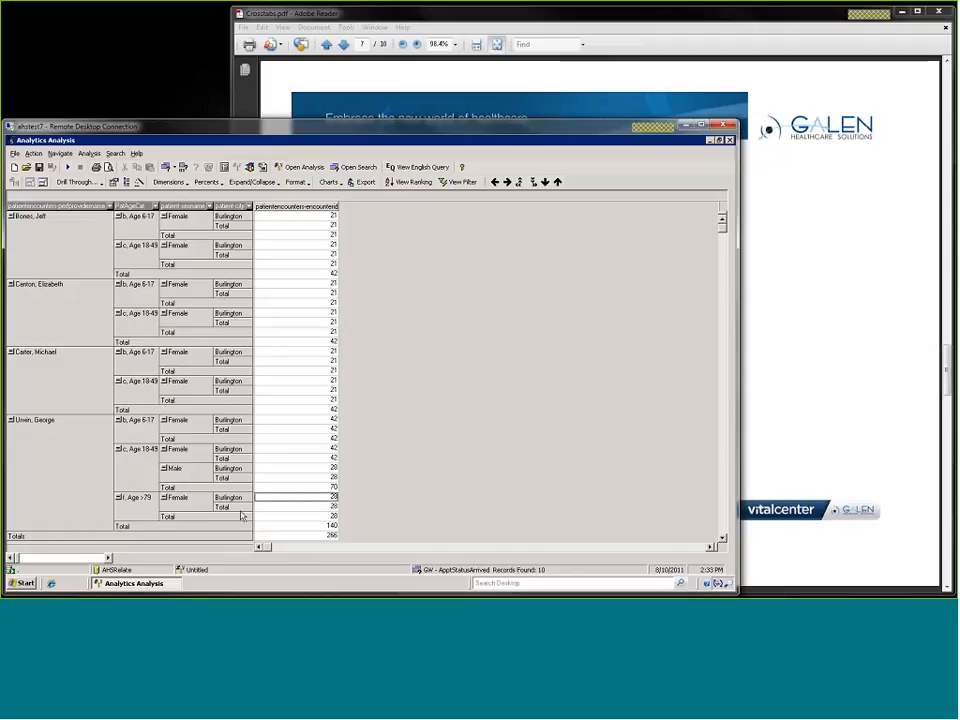
pyautogui.click(292, 365)
pyautogui.click(292, 361)
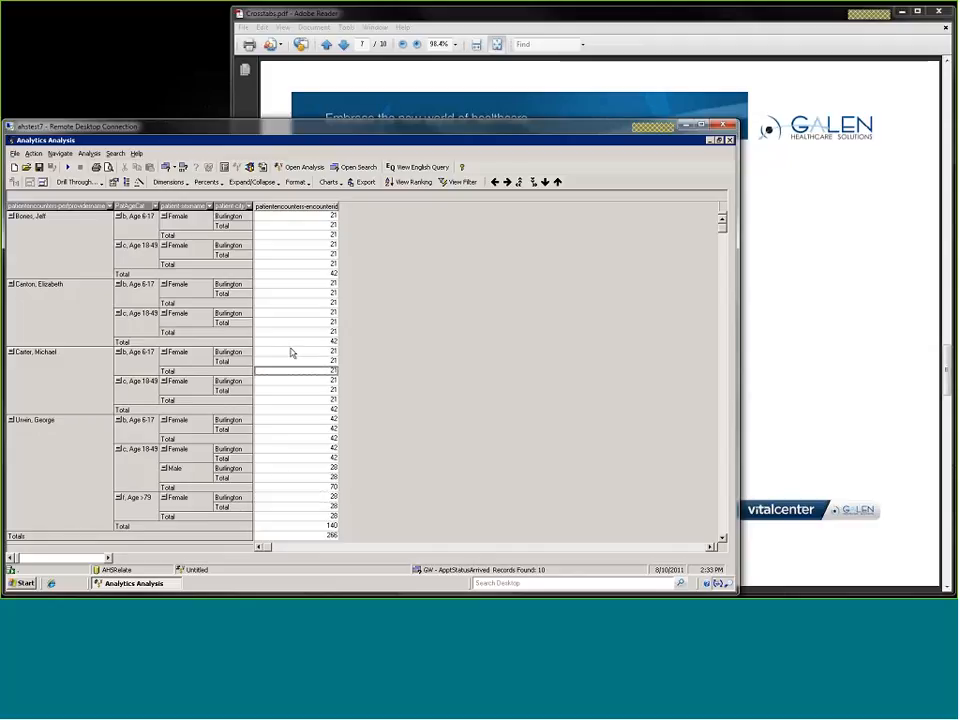
pyautogui.keyDown('shift'); pyautogui.click(331, 372); pyautogui.keyUp('shift')
pyautogui.click(332, 290)
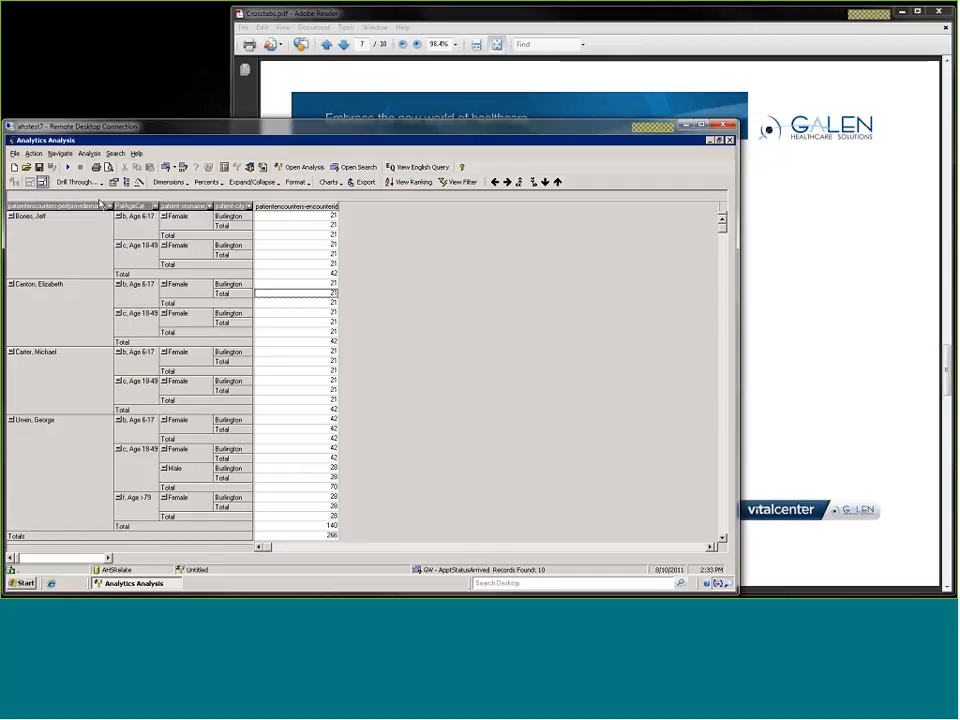
# Return PatAgeCat, patient-sexname and patient-city from the rows to the slices, leaving only the performing provider in the rows.
pyautogui.moveTo(135, 205); pyautogui.dragTo(25, 194)
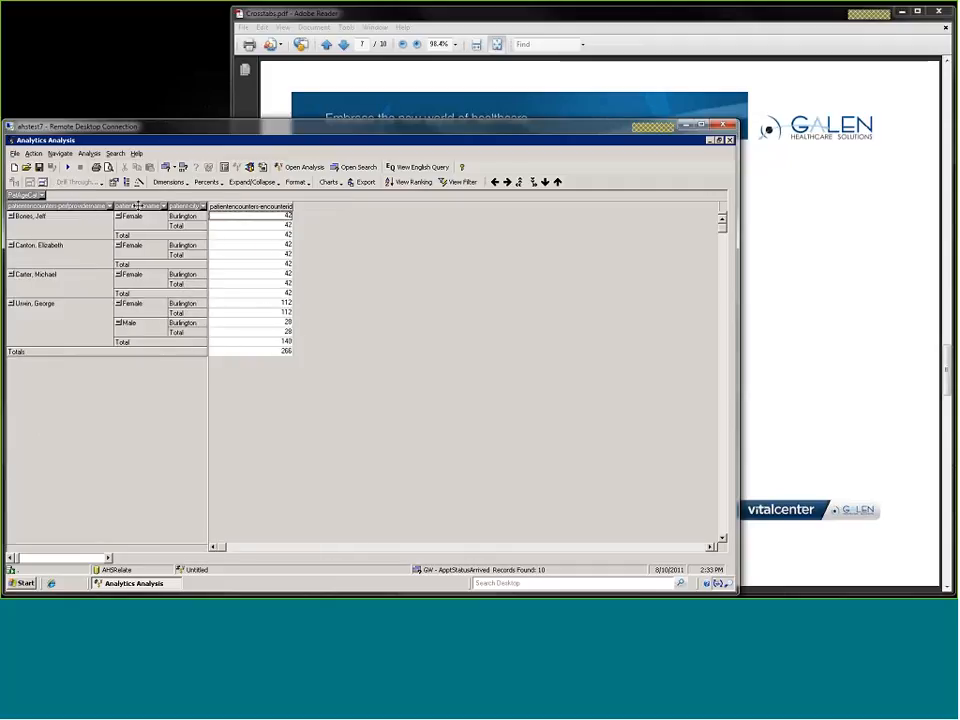
pyautogui.moveTo(137, 205); pyautogui.dragTo(122, 194)
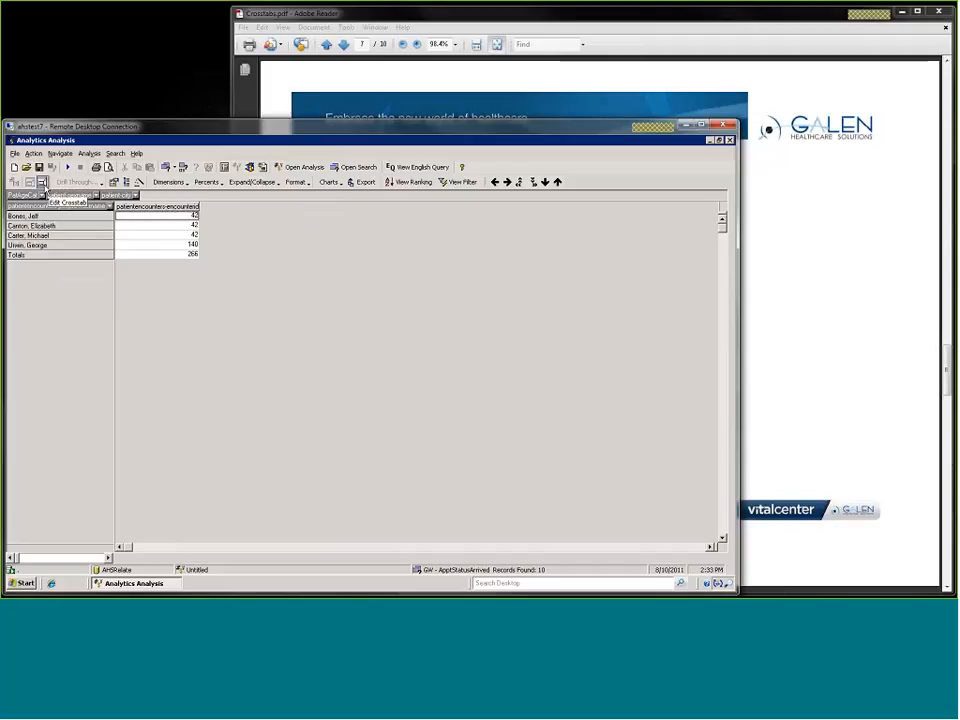
# Treat the top 10 amount as a percentage in the crosstab design and show the updated results.
pyautogui.click(42, 184)
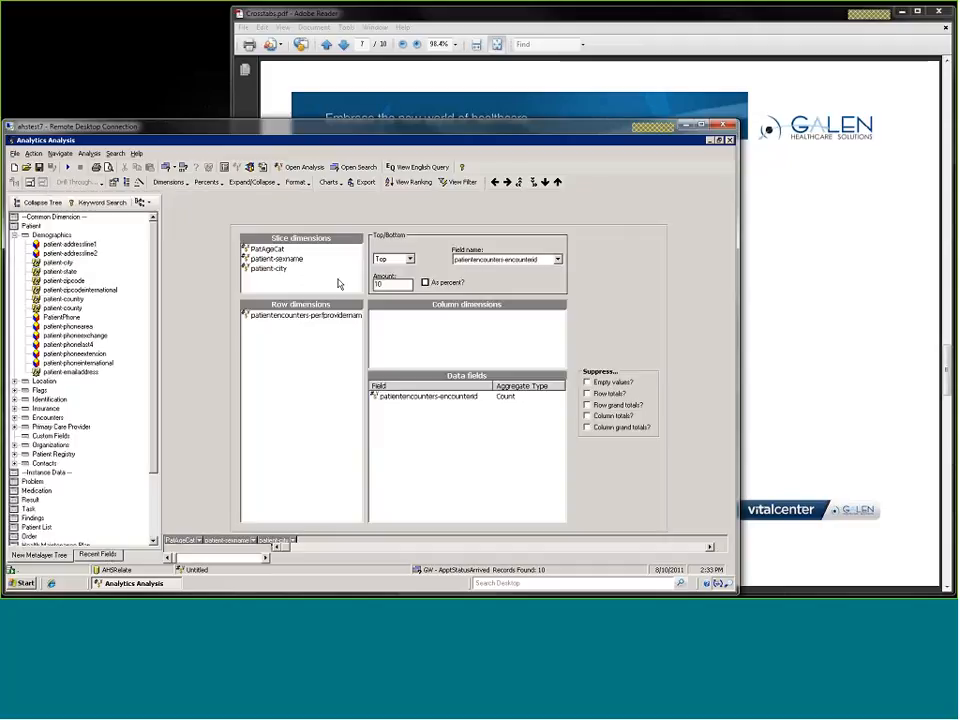
pyautogui.click(425, 283)
pyautogui.click(29, 182)
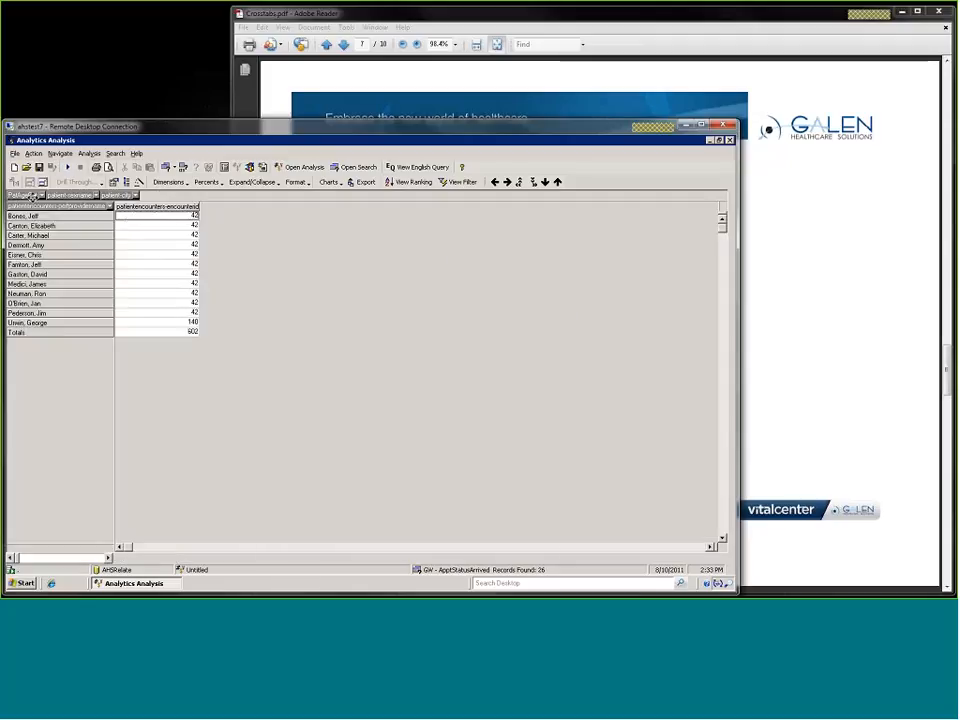
# Pivot PatAgeCat into the rows to see the top 10 percent by age category, and return it to the slices.
pyautogui.moveTo(22, 194); pyautogui.dragTo(118, 214)
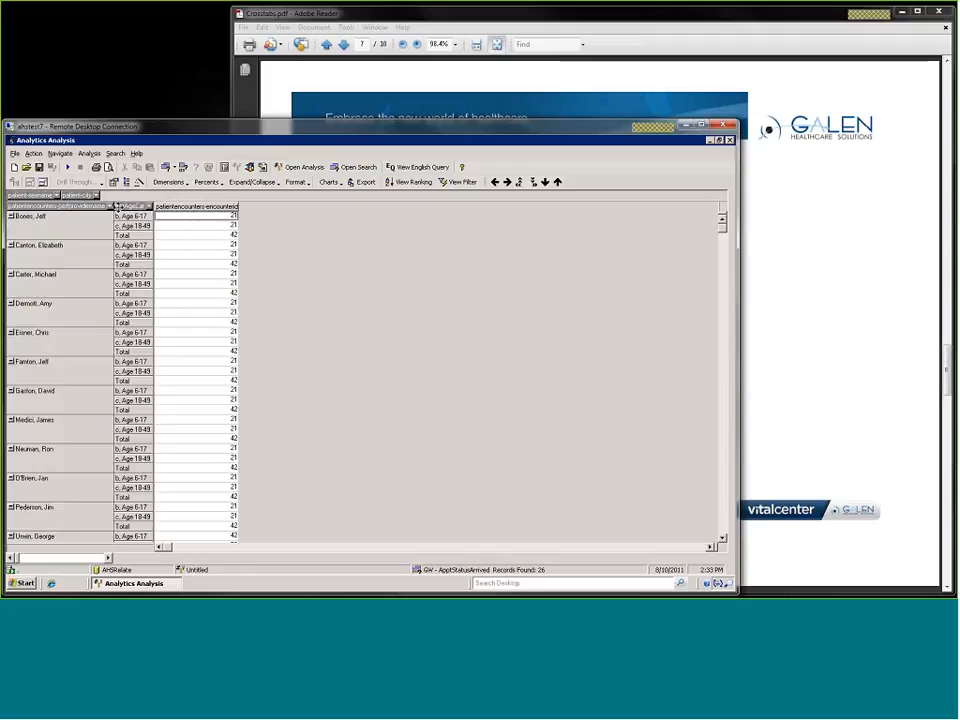
pyautogui.moveTo(112, 196); pyautogui.dragTo(116, 195)
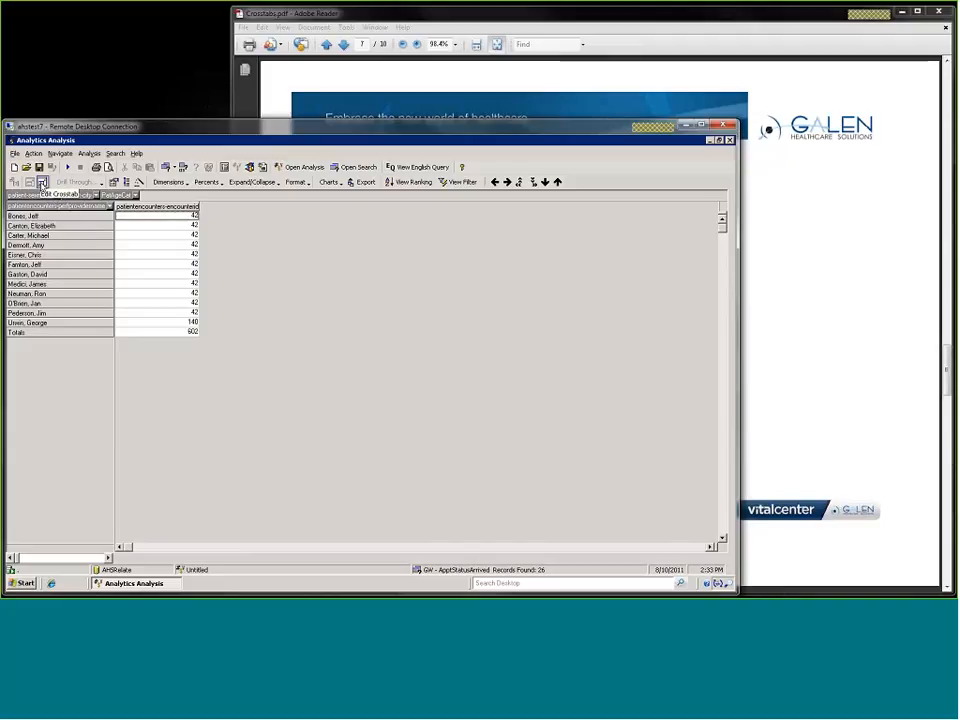
# Remove the top/bottom limit in the crosstab design by turning off the percentage option and setting its field to (none specified).
pyautogui.click(42, 183)
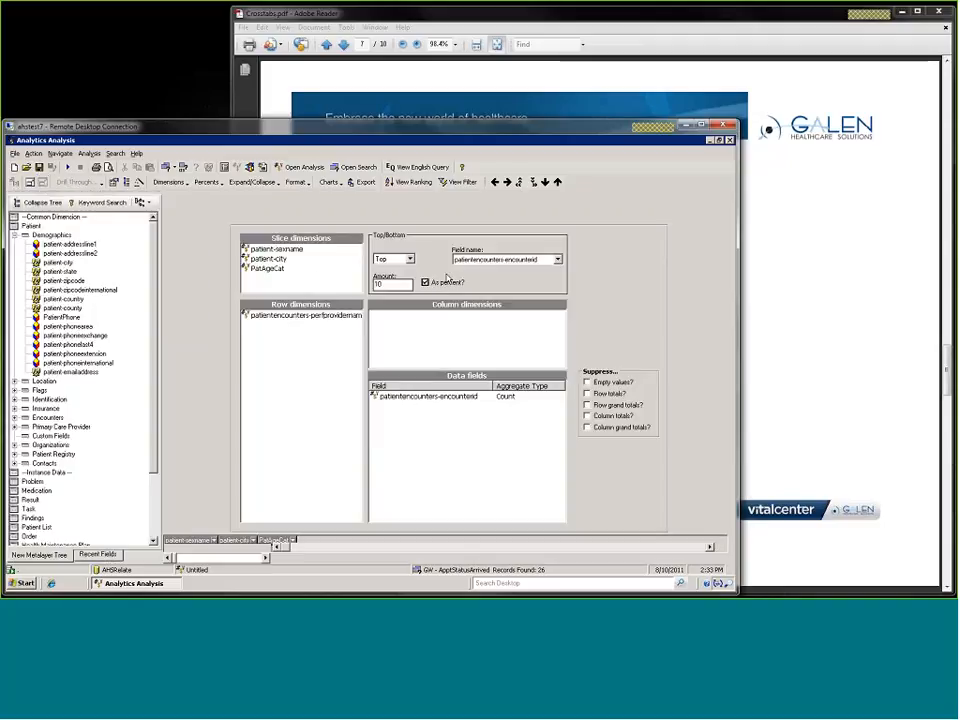
pyautogui.click(441, 284)
pyautogui.click(474, 263)
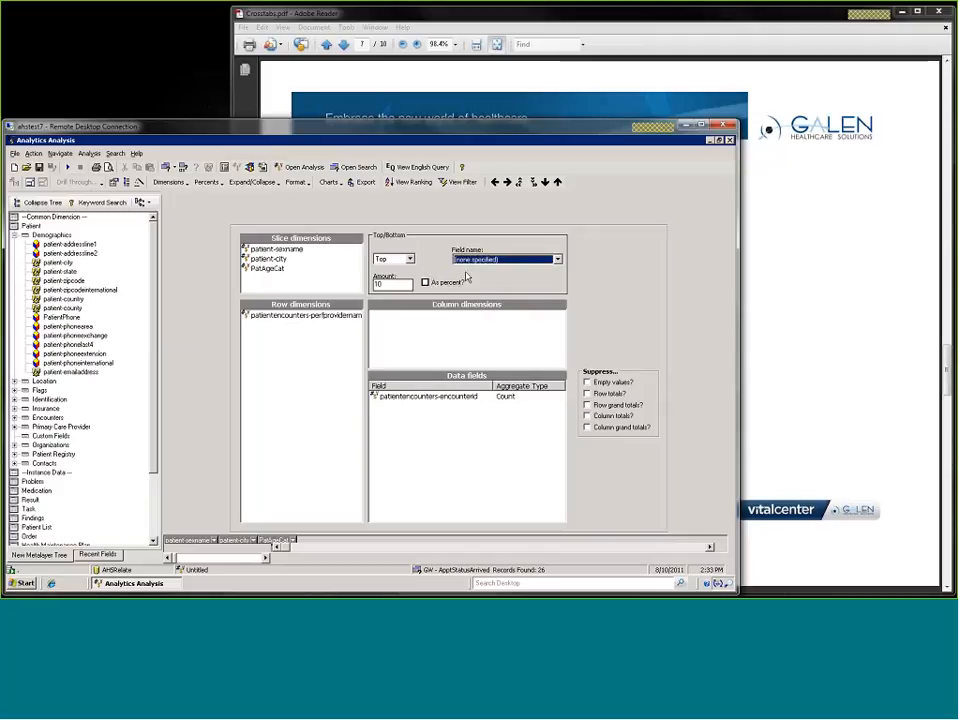
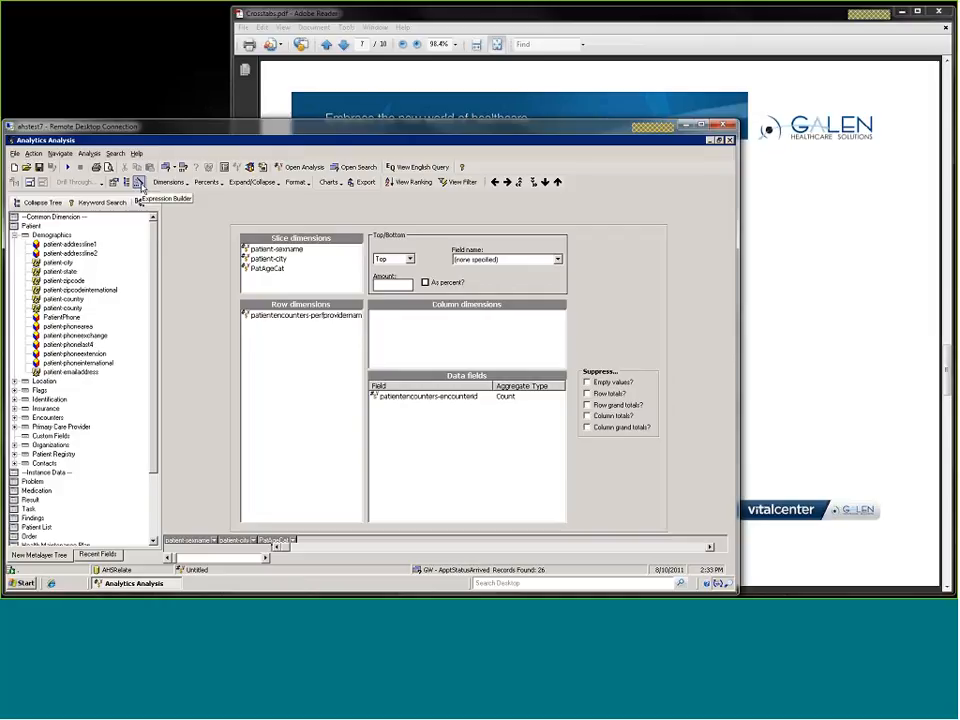
# Start a new expression based on database fields and enter the formula count (distinct patient.id).
pyautogui.click(139, 183)
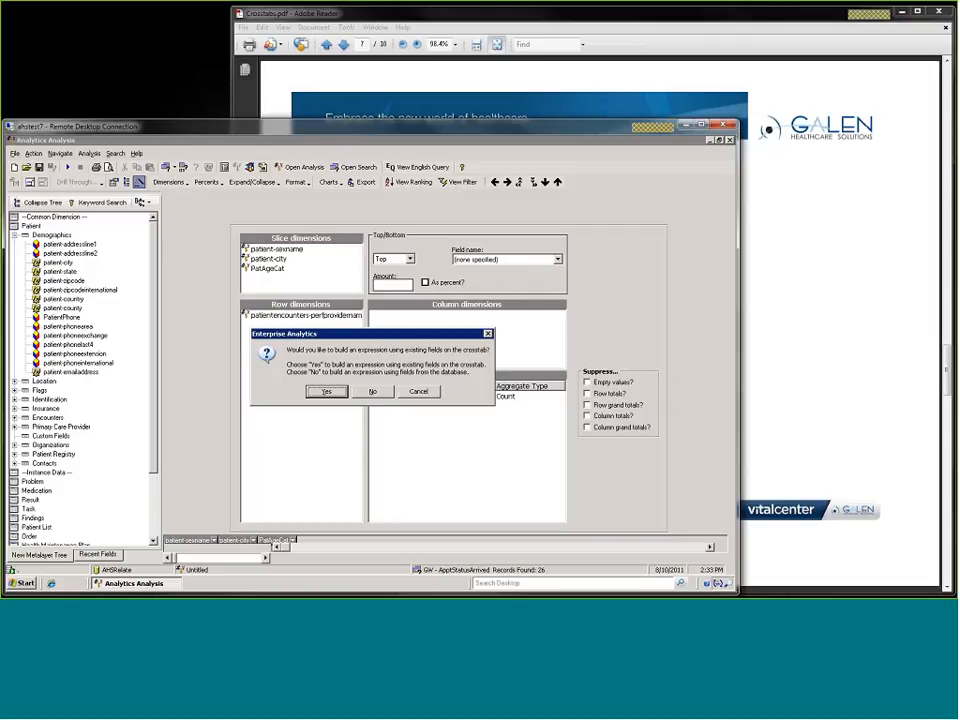
pyautogui.moveTo(421, 329); pyautogui.dragTo(513, 277)
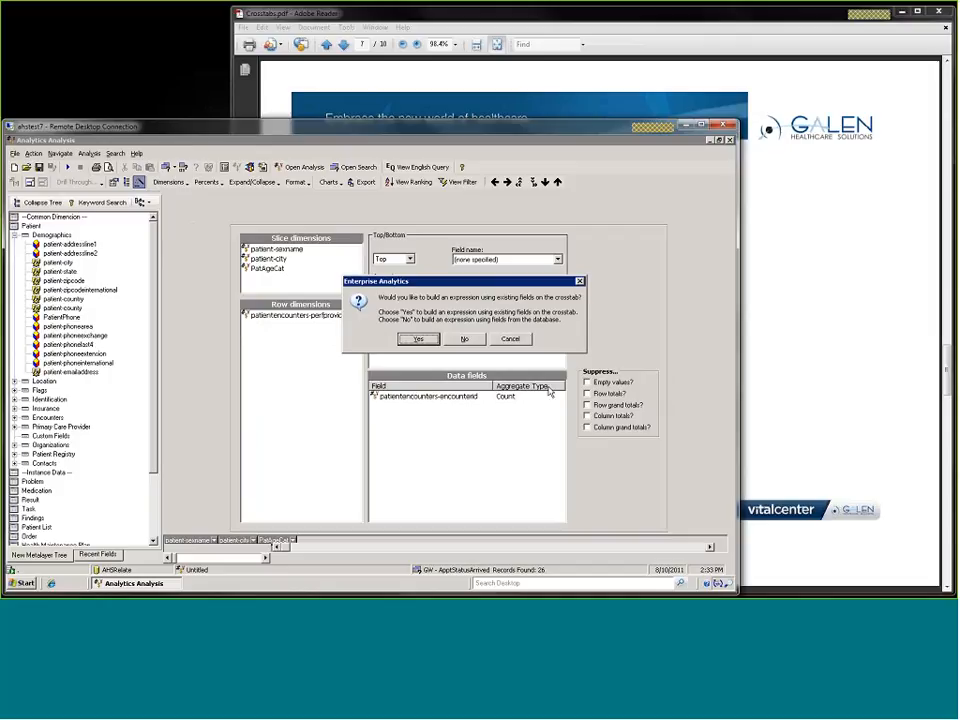
pyautogui.click(474, 342)
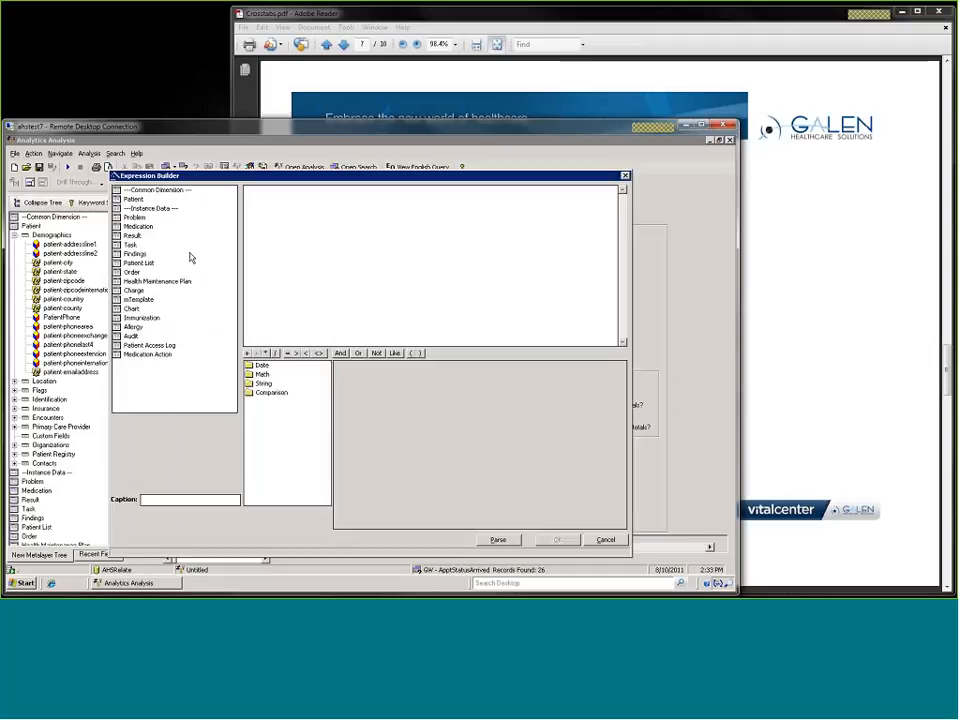
pyautogui.click(271, 264)
pyautogui.write('cou')
pyautogui.write('nt ')
pyautogui.write('(distinct)')
pyautogui.write(' patien')
pyautogui.write('t.id')
pyautogui.write(')')
# Caption the expression Distinct Pats.
pyautogui.write('Dis')
pyautogui.write('ti')
pyautogui.write('nct')
pyautogui.write(' Pats')
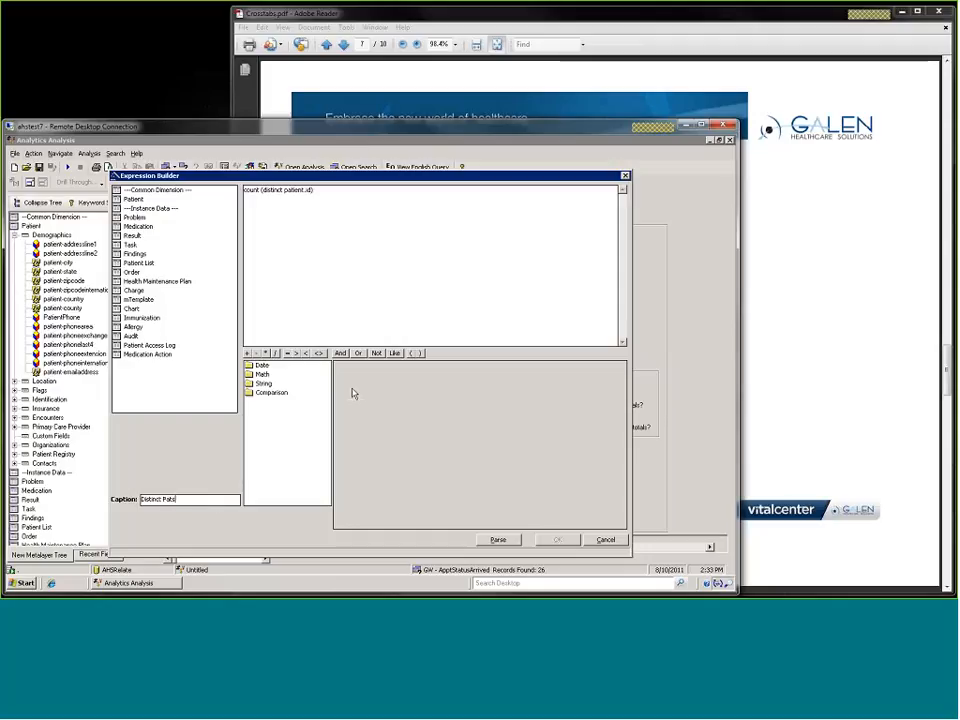
# Parse the Distinct Pats expression, accept it as a data field and run the crosstab.
pyautogui.click(498, 540)
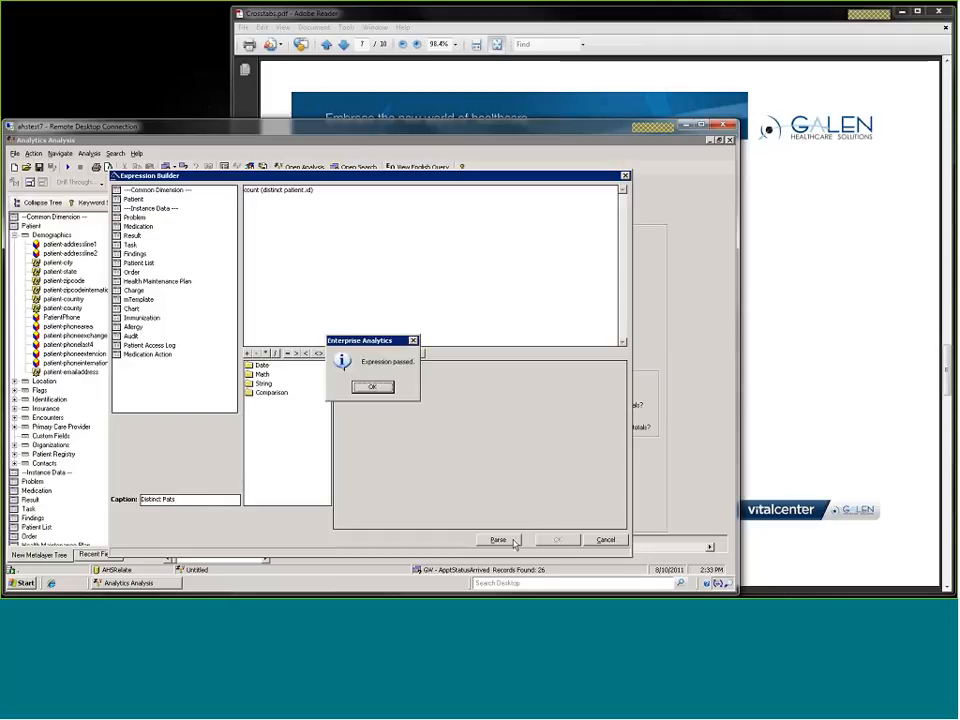
pyautogui.click(370, 388)
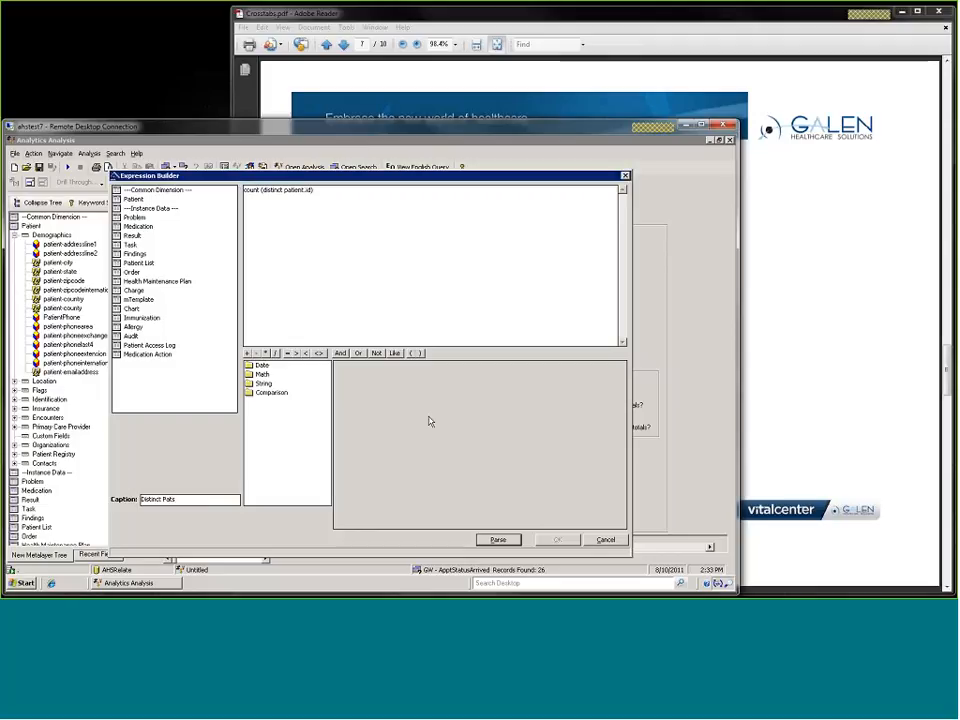
pyautogui.click(557, 539)
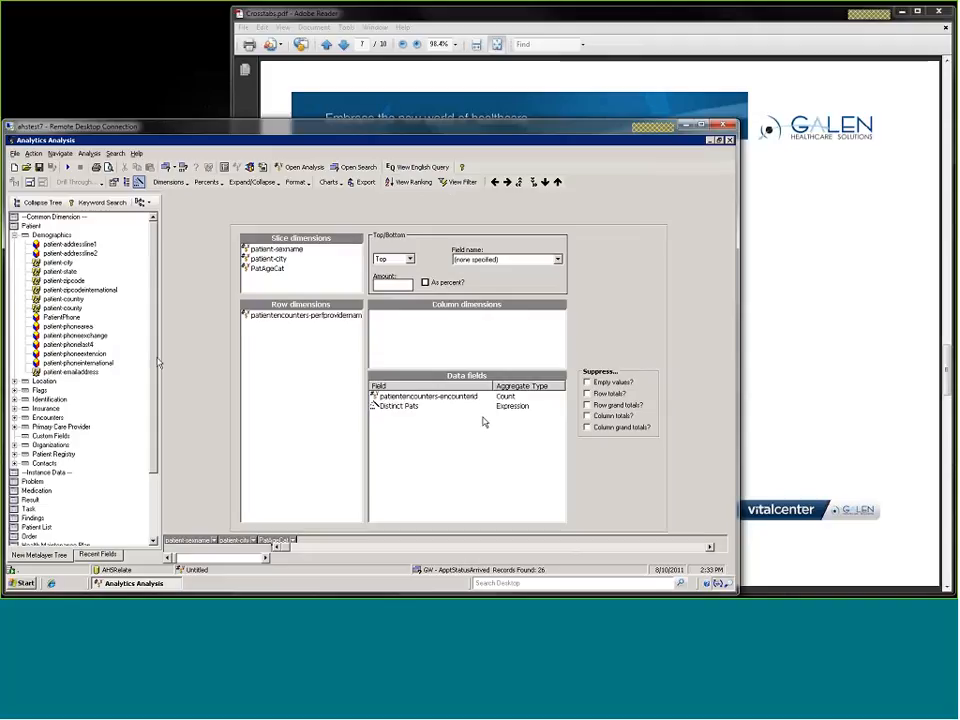
pyautogui.click(67, 167)
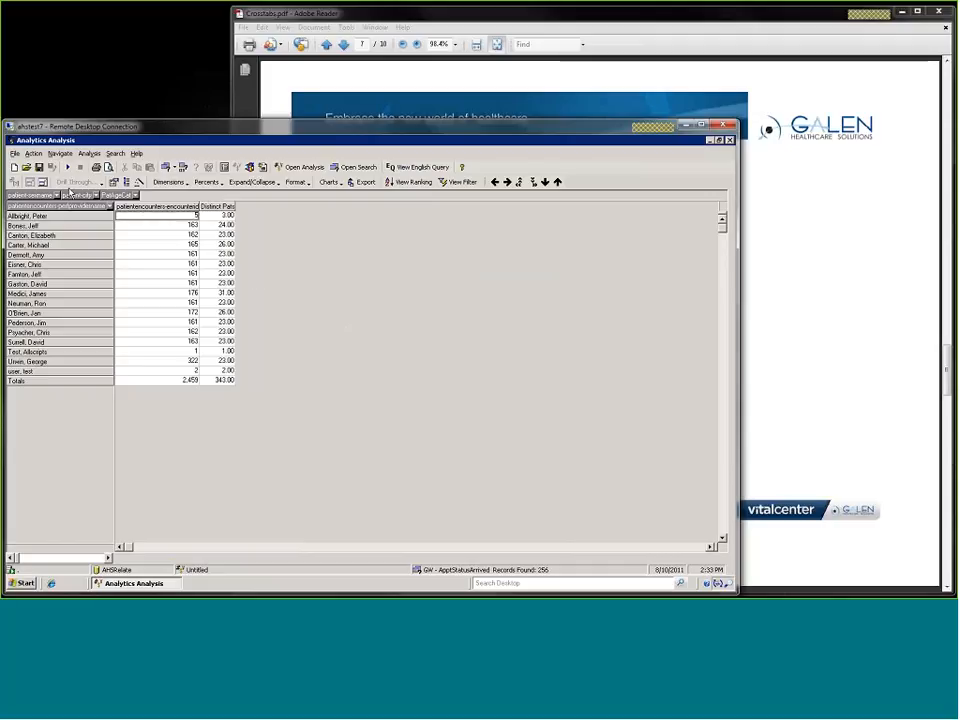
# Set the number format of the Distinct Pats data field to #,###.## in the crosstab design and rerun the crosstab.
pyautogui.click(42, 183)
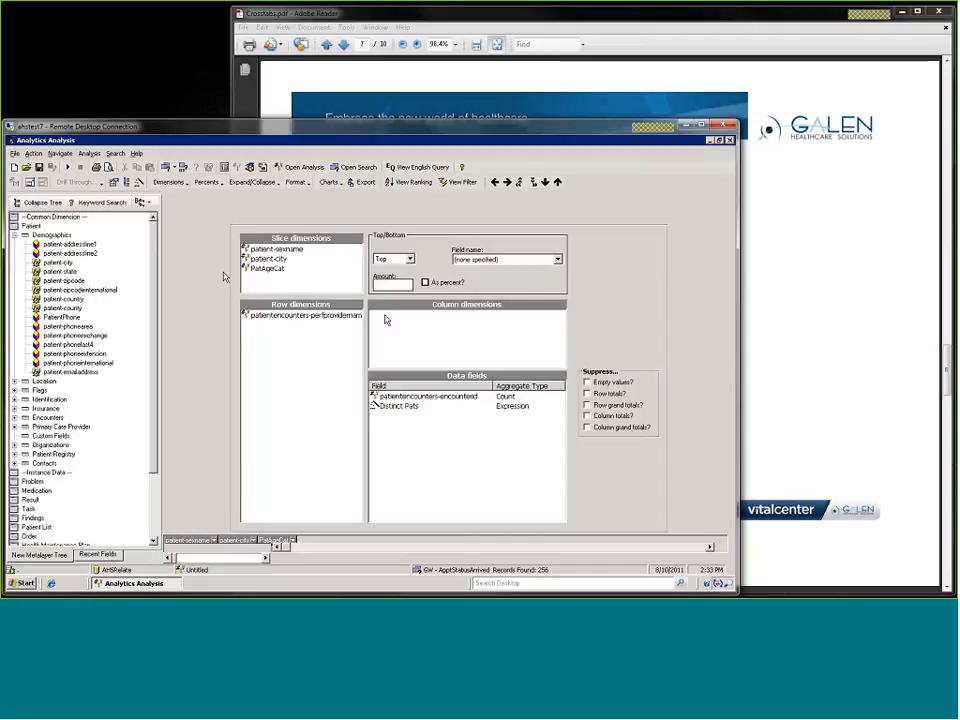
pyautogui.rightClick(404, 408)
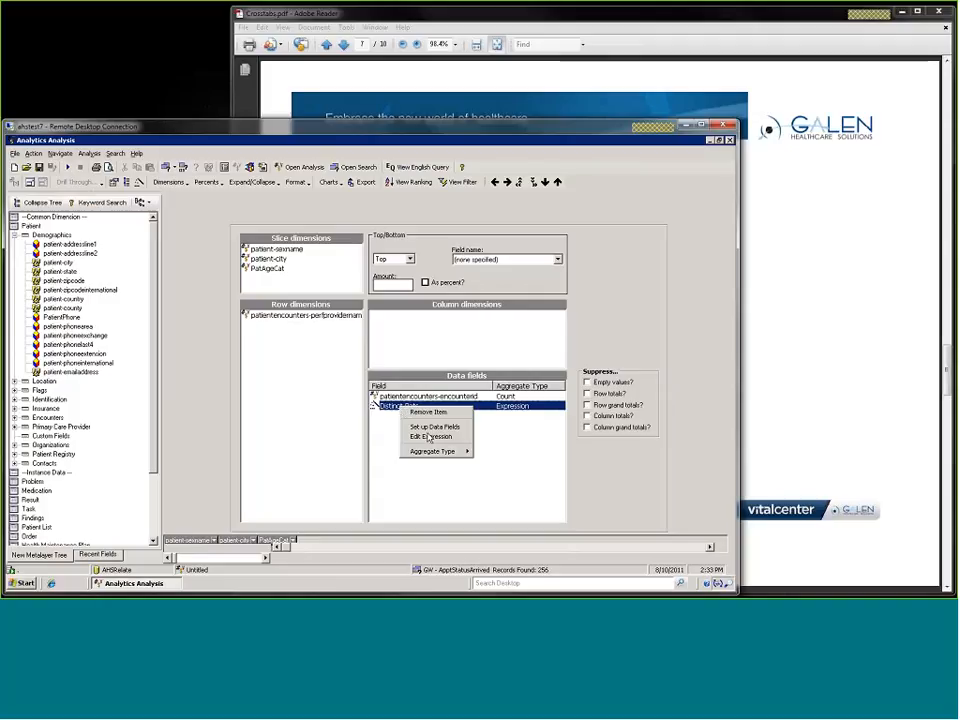
pyautogui.click(431, 437)
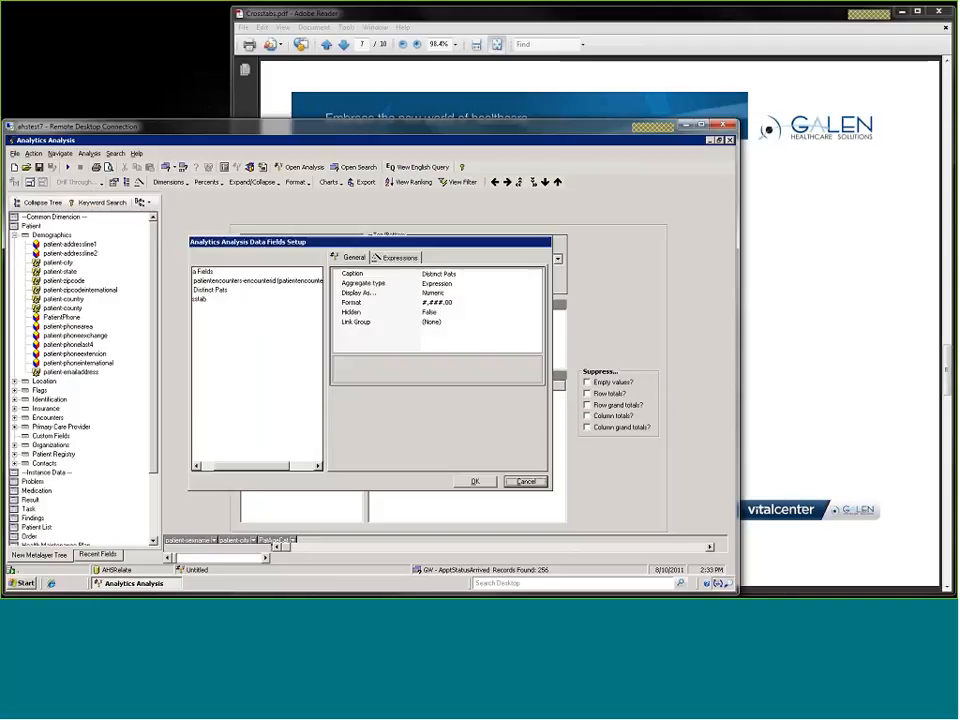
pyautogui.click(469, 303)
pyautogui.click(537, 302)
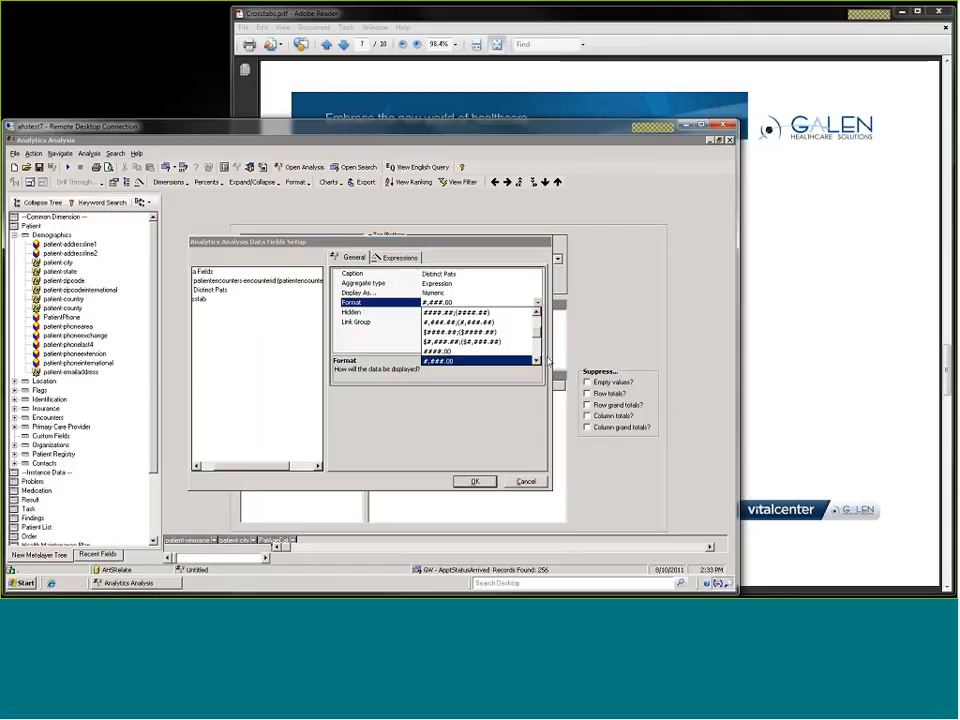
pyautogui.scroll(-5, 538, 358)
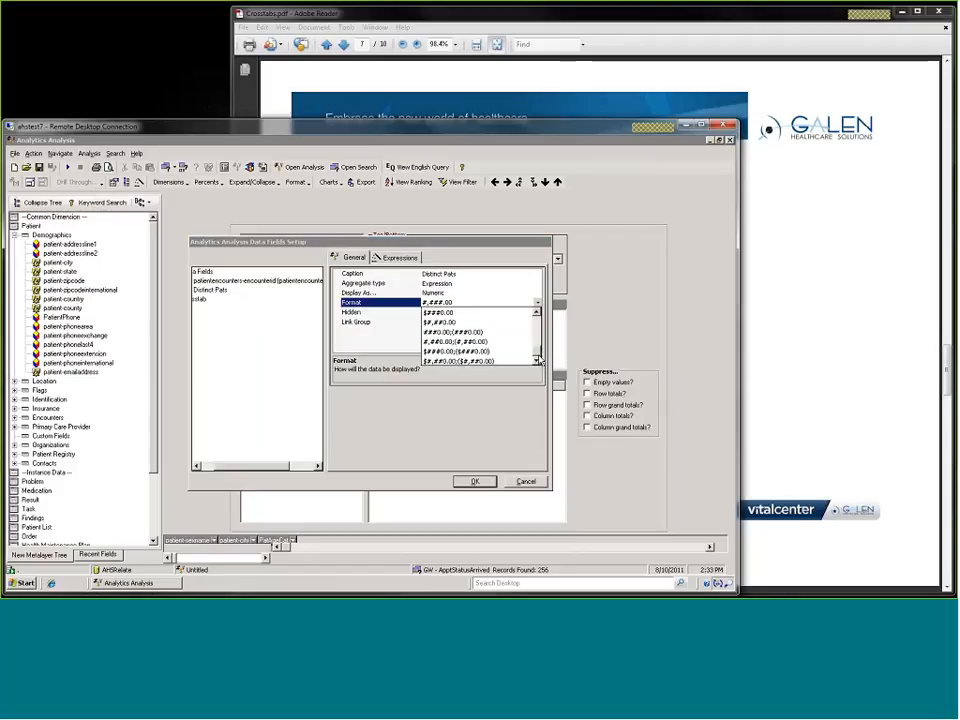
pyautogui.scroll(5, 476, 321)
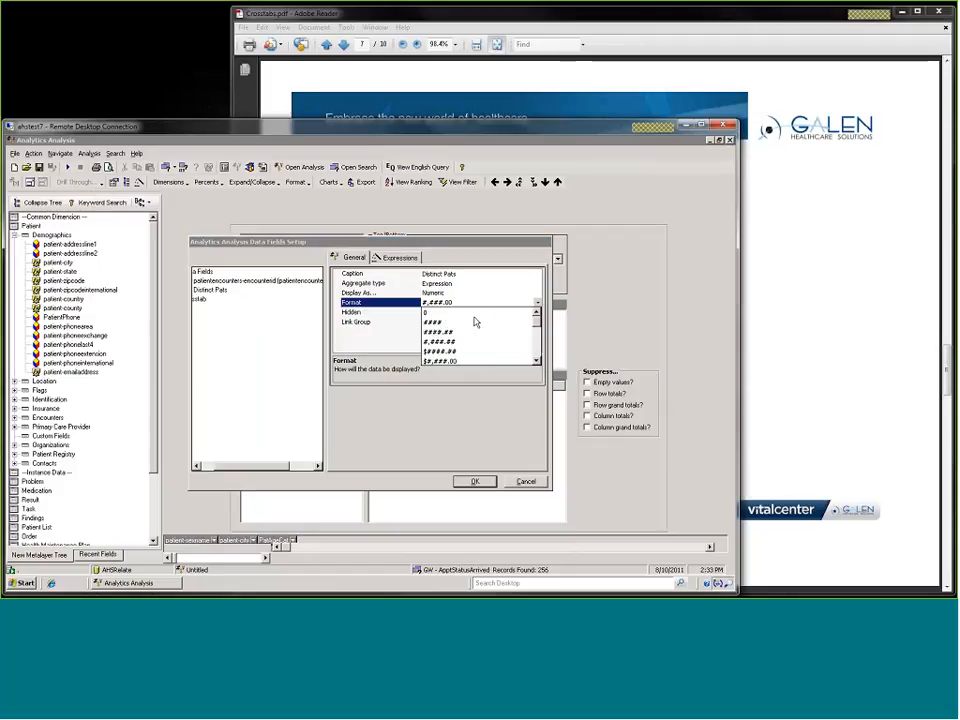
pyautogui.click(442, 342)
pyautogui.click(475, 481)
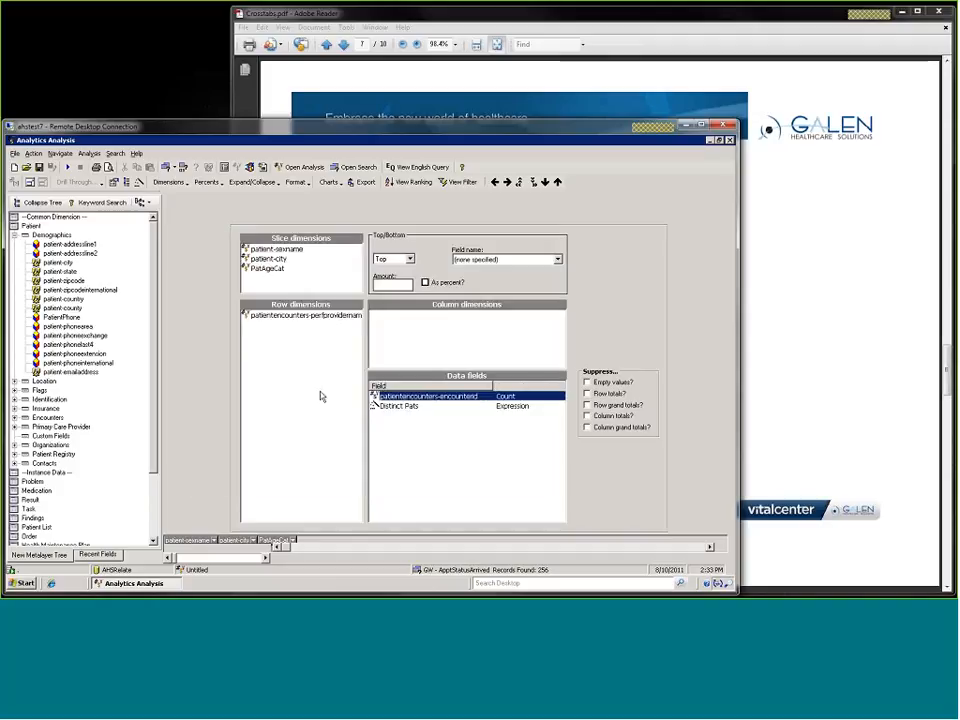
pyautogui.click(68, 168)
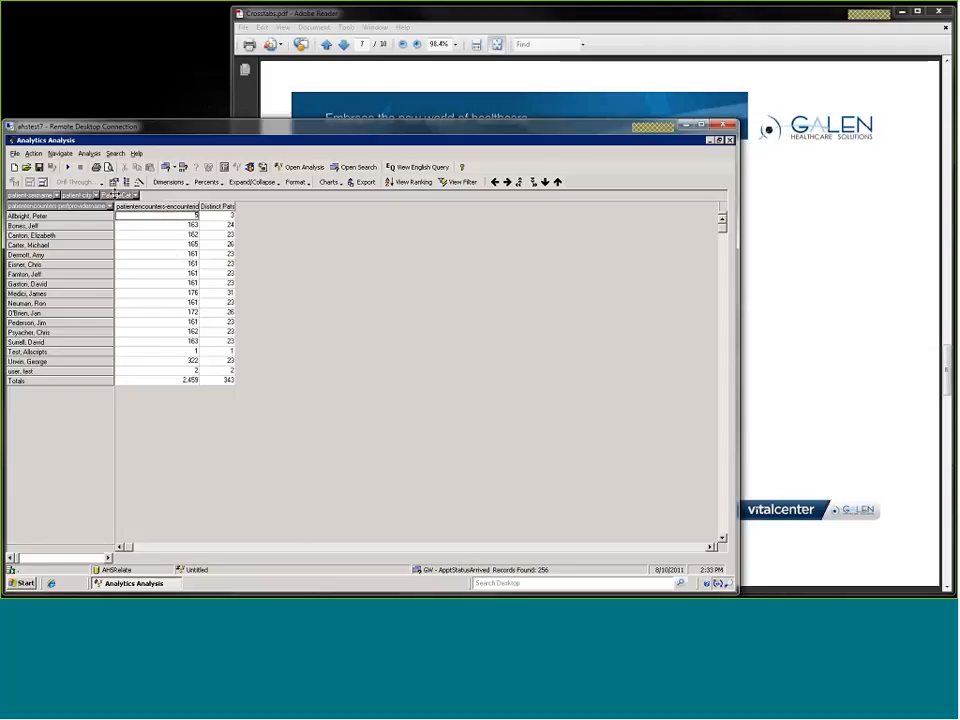
# Pivot PatAgeCat into the rows after the performing provider and compare encounter counts with distinct patients per age category.
pyautogui.moveTo(115, 195); pyautogui.dragTo(115, 205)
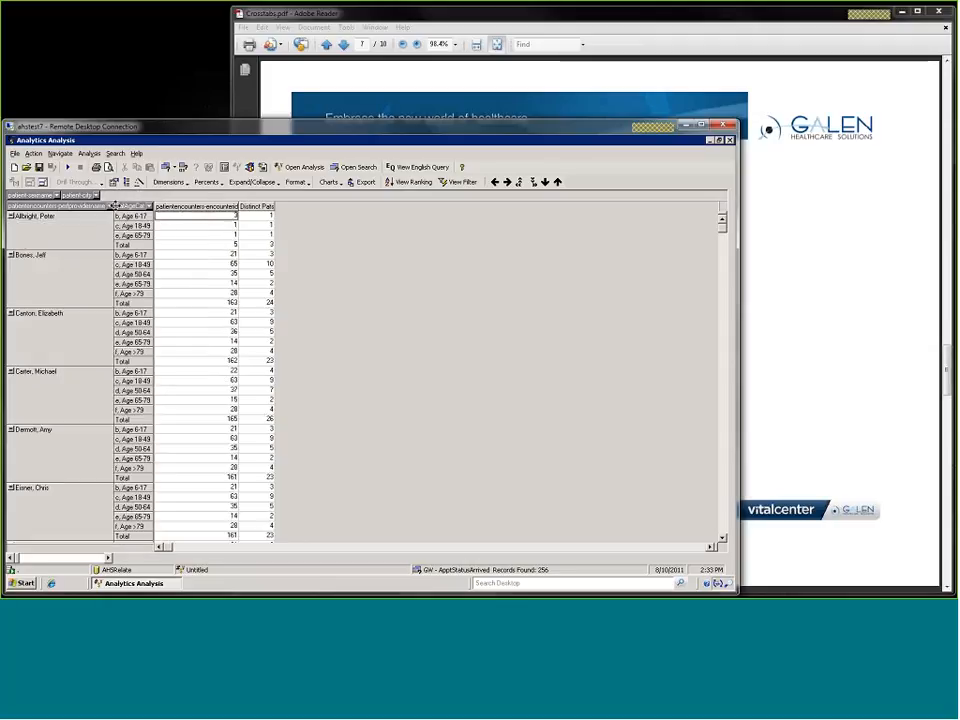
pyautogui.click(248, 216)
pyautogui.click(207, 216)
# Replace PatAgeCat with patient-sexname in the rows, compare encounters with distinct patients by sex, and return patient-sexname to the slices.
pyautogui.moveTo(128, 205)
pyautogui.mouseDown()
pyautogui.moveTo(68, 198)
pyautogui.moveTo(118, 210)
pyautogui.mouseUp()
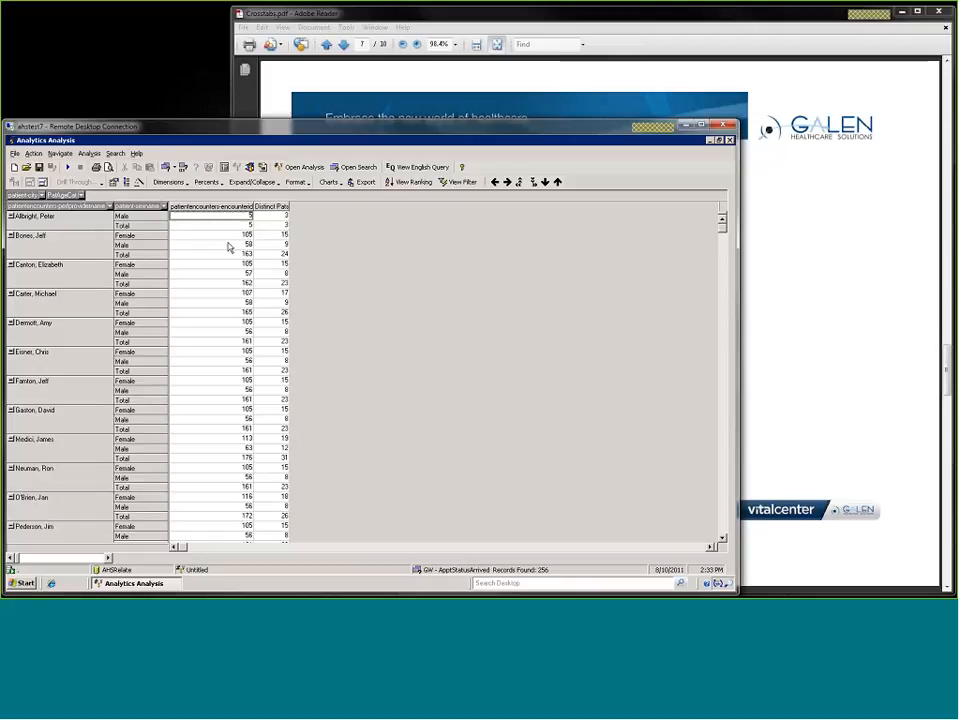
pyautogui.click(272, 244)
pyautogui.click(283, 235)
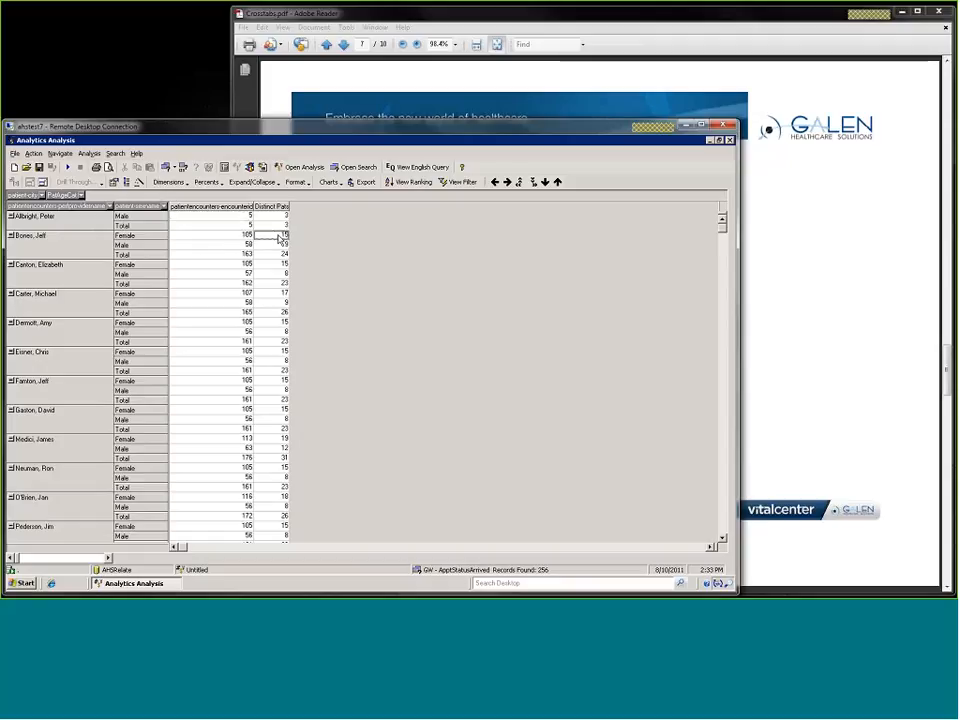
pyautogui.click(242, 237)
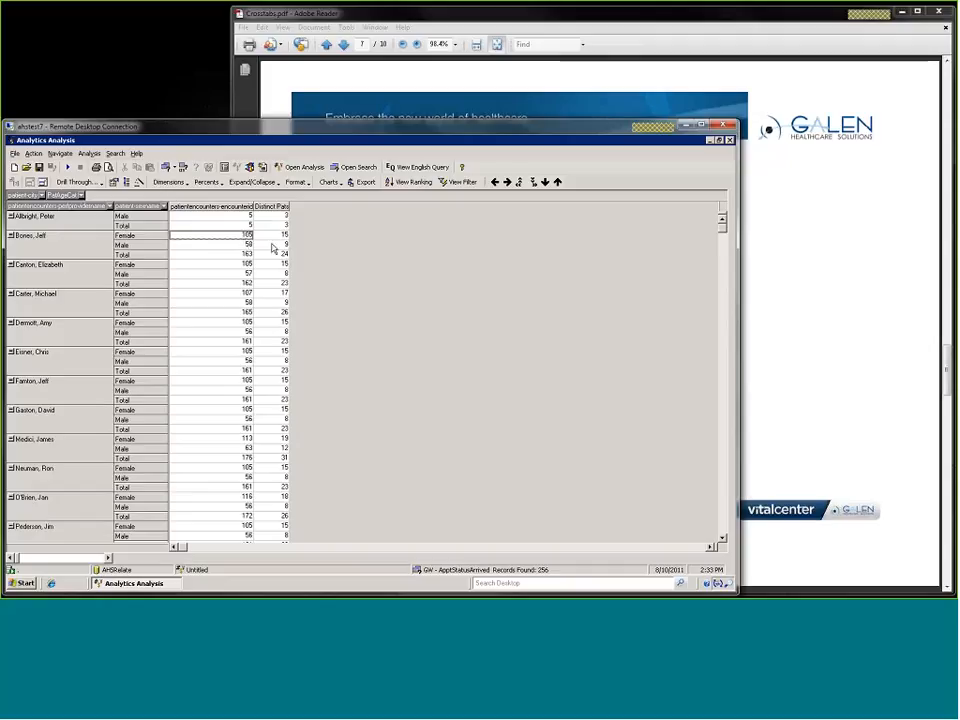
pyautogui.click(273, 246)
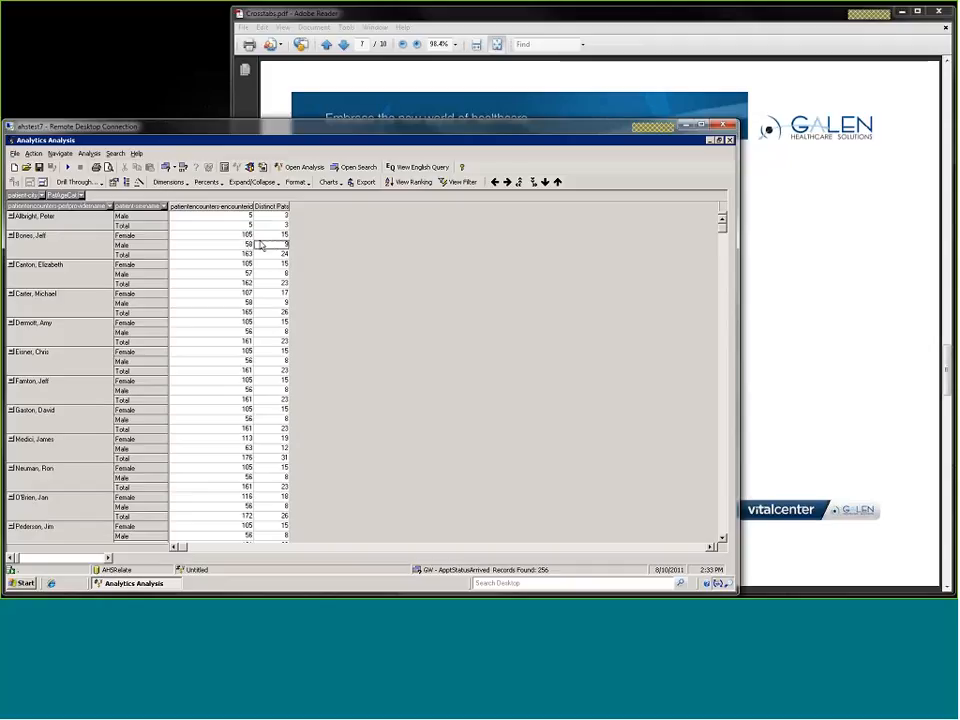
pyautogui.click(249, 245)
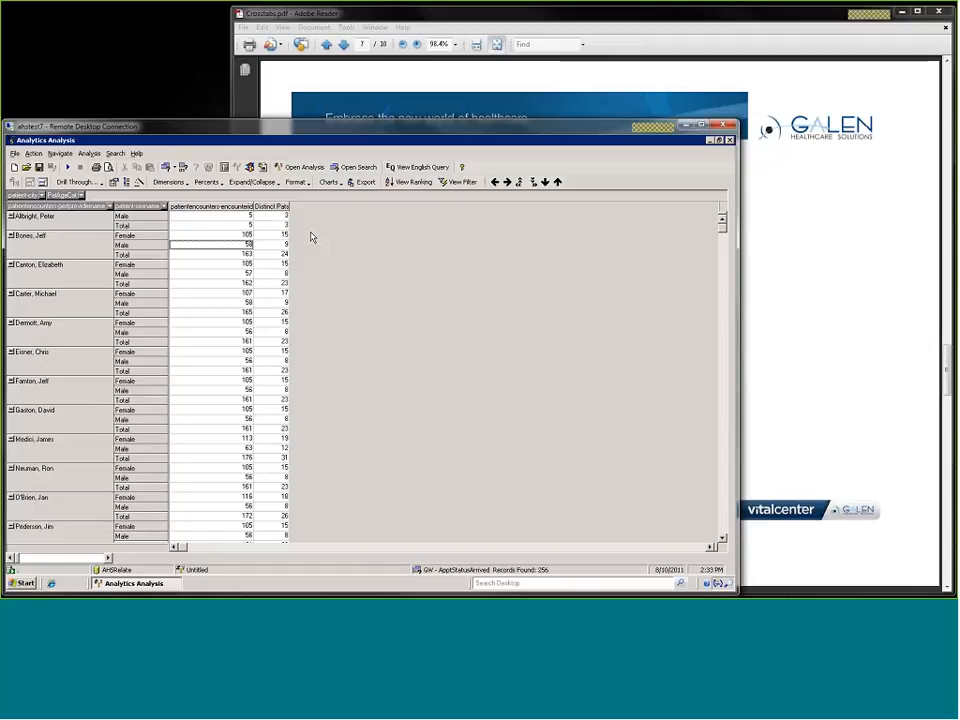
pyautogui.moveTo(140, 205); pyautogui.dragTo(80, 193)
# Remove the Distinct Pats expression from the data fields in the crosstab design and rerun the crosstab.
pyautogui.click(42, 182)
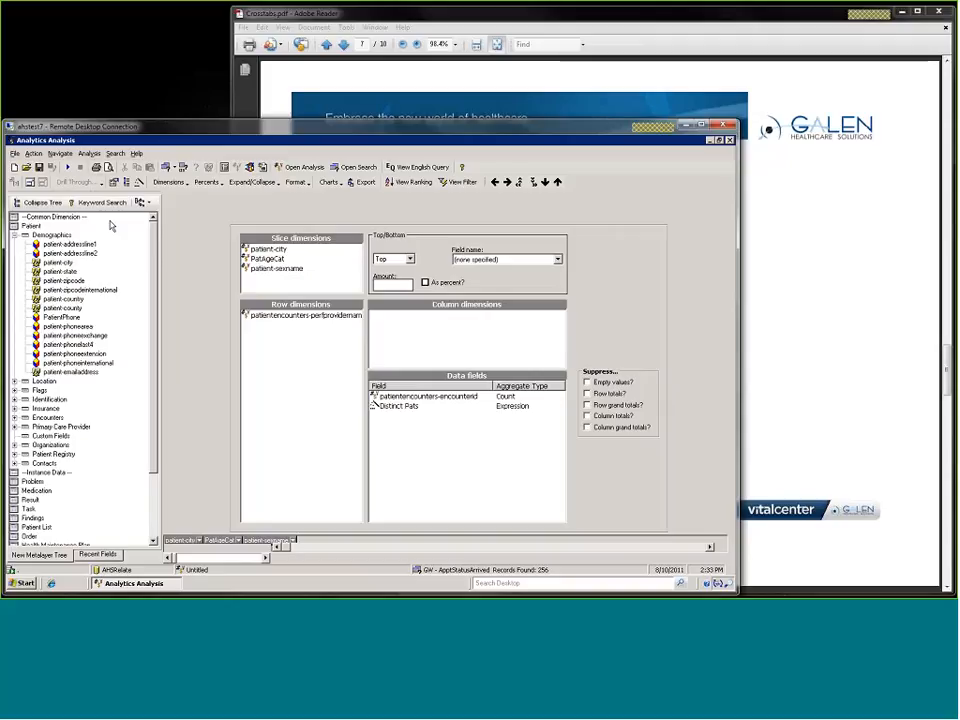
pyautogui.click(397, 407)
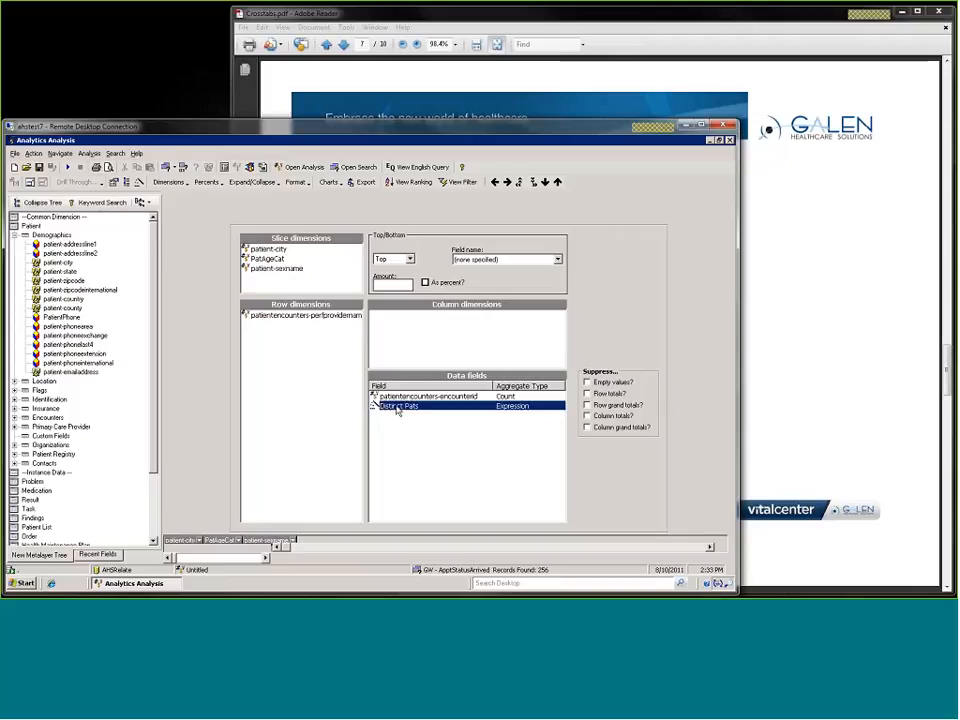
pyautogui.press('Delete')
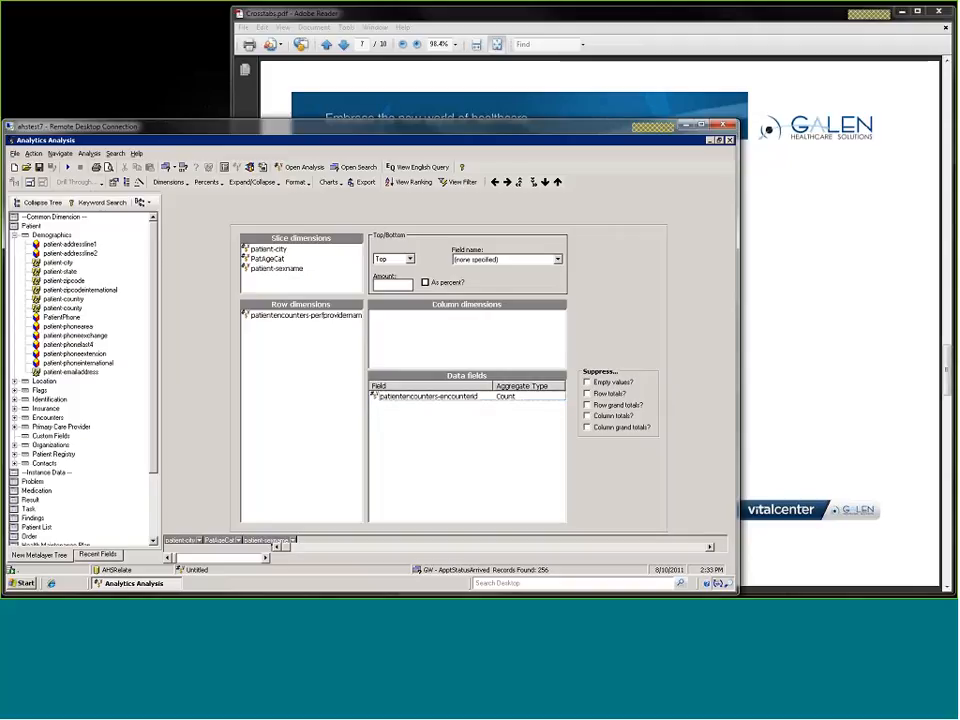
pyautogui.click(69, 168)
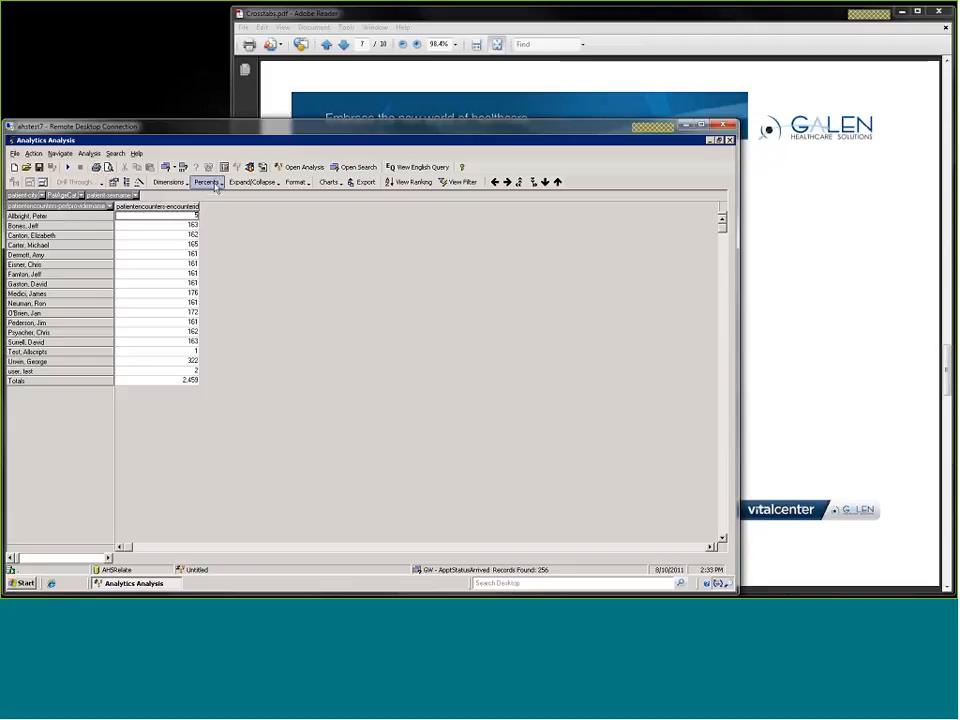
# Add a percent of column field for patientencounters-encounterid and examine the percentages per provider.
pyautogui.click(221, 188)
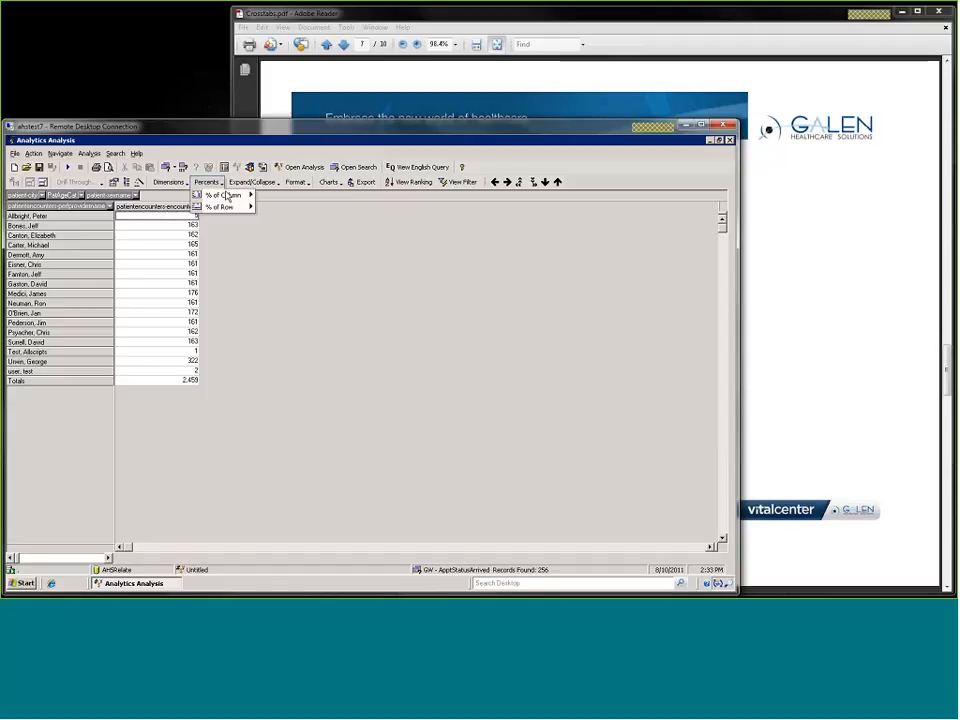
pyautogui.moveTo(224, 201)
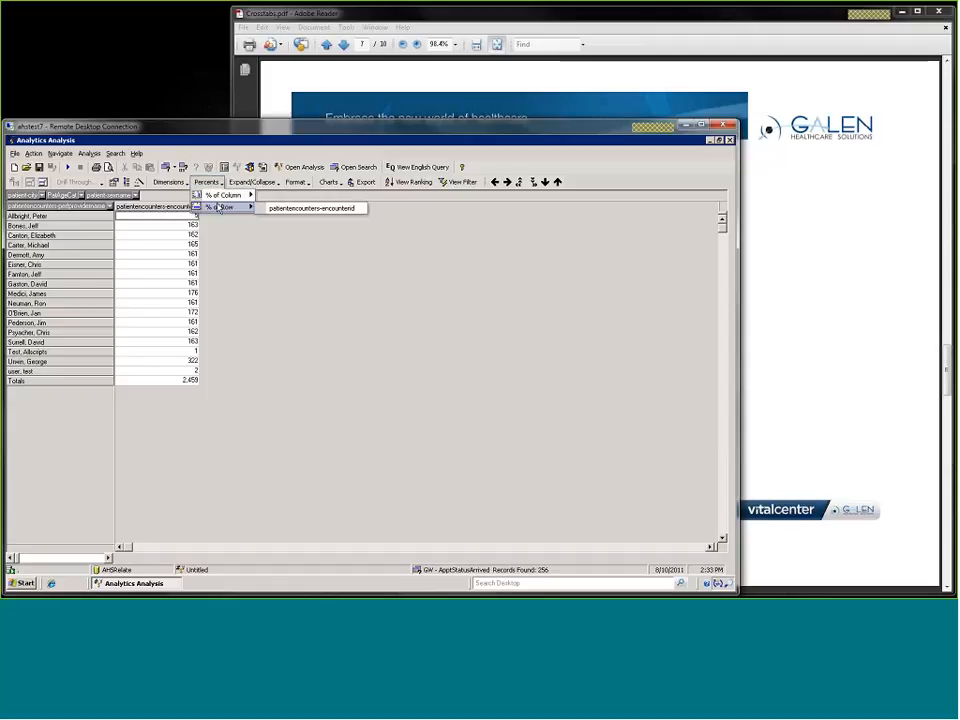
pyautogui.click(231, 266)
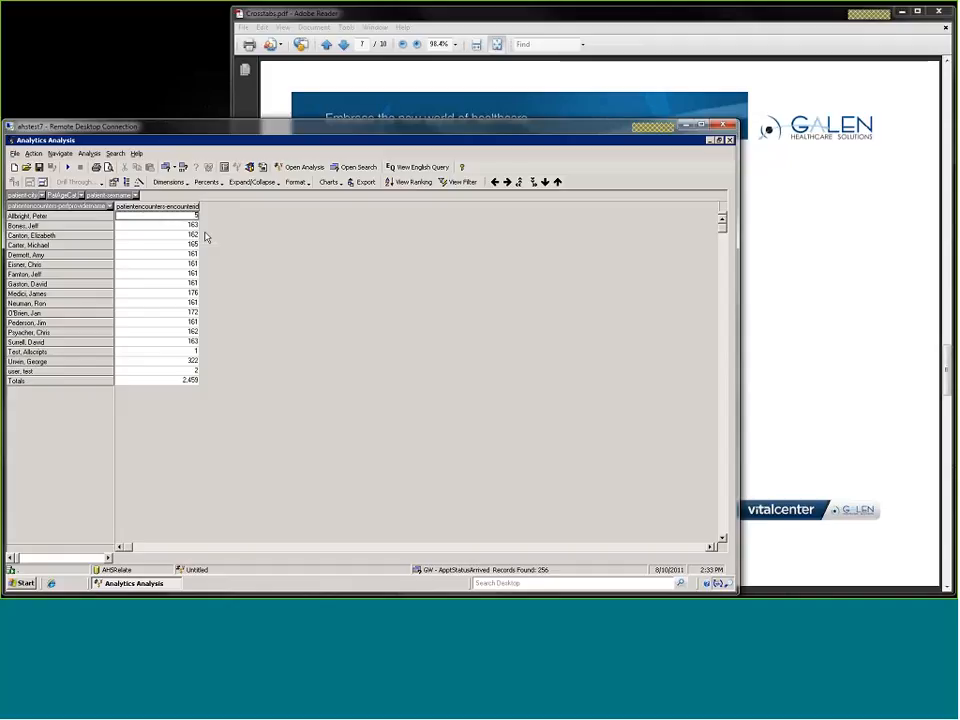
pyautogui.click(207, 182)
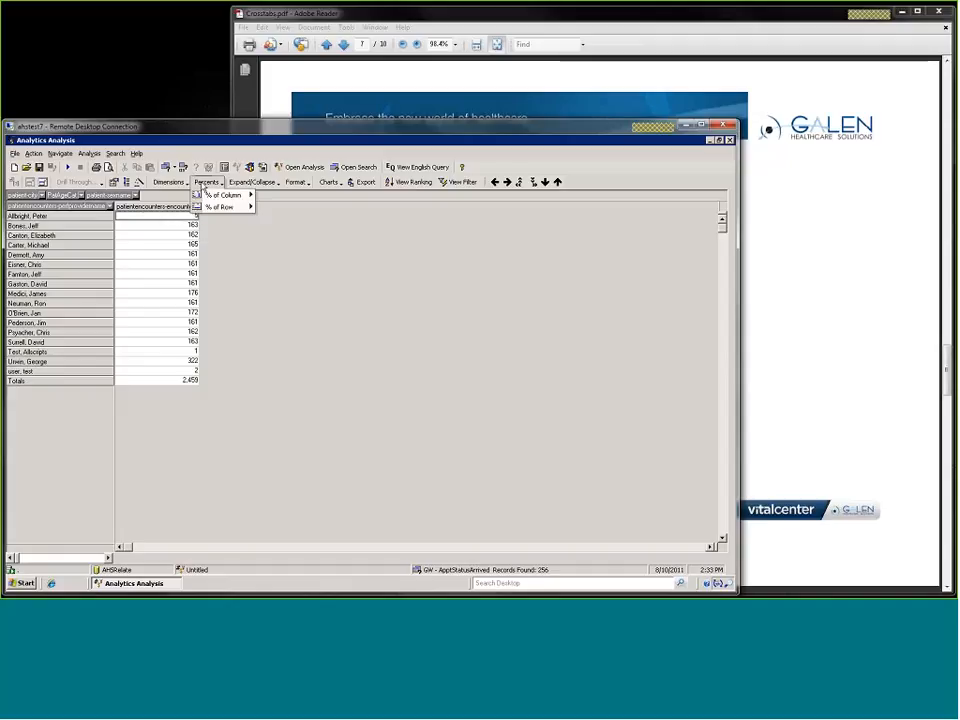
pyautogui.moveTo(231, 196)
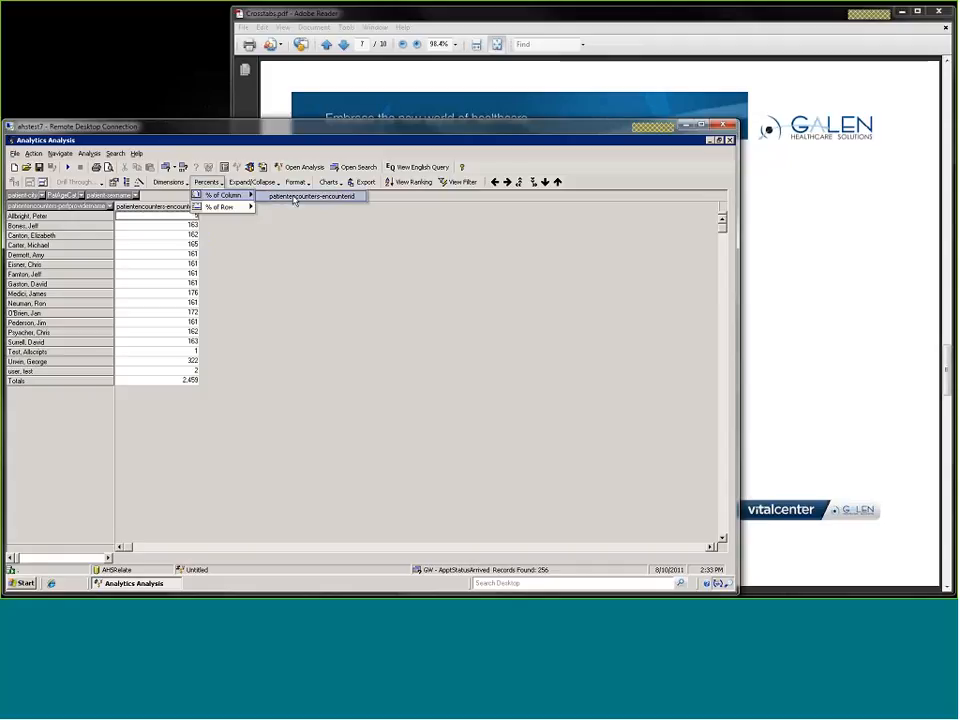
pyautogui.click(295, 198)
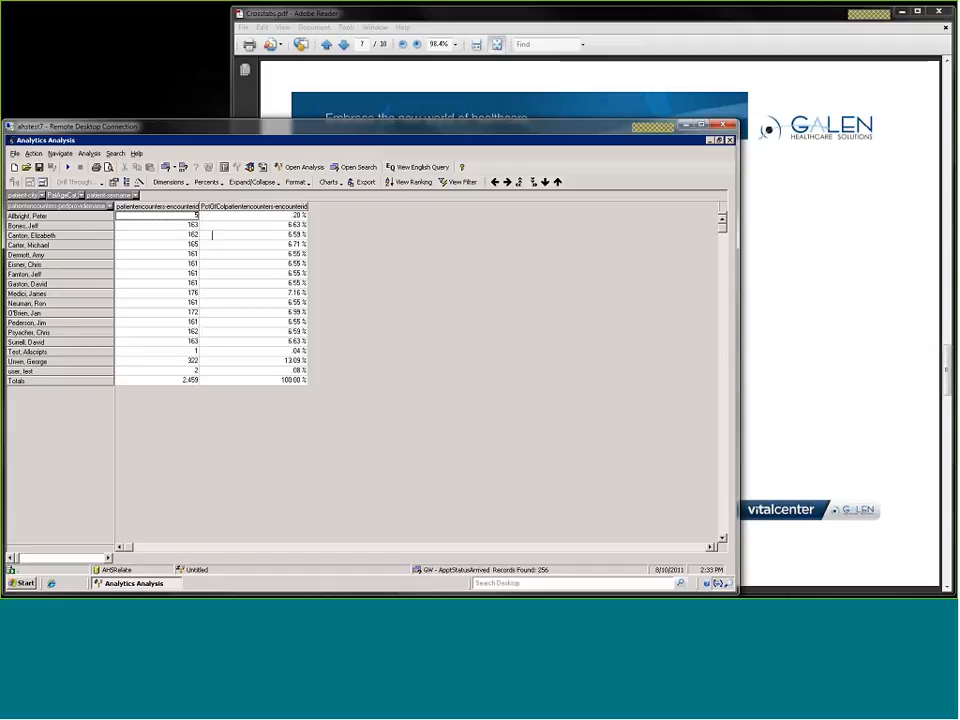
pyautogui.click(237, 228)
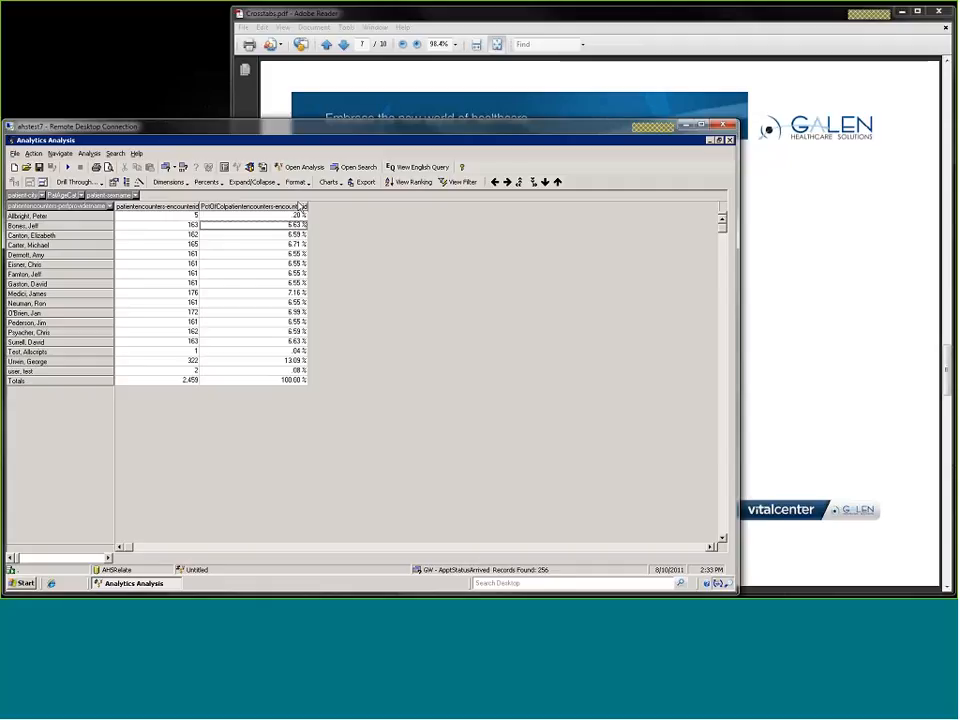
pyautogui.click(251, 215)
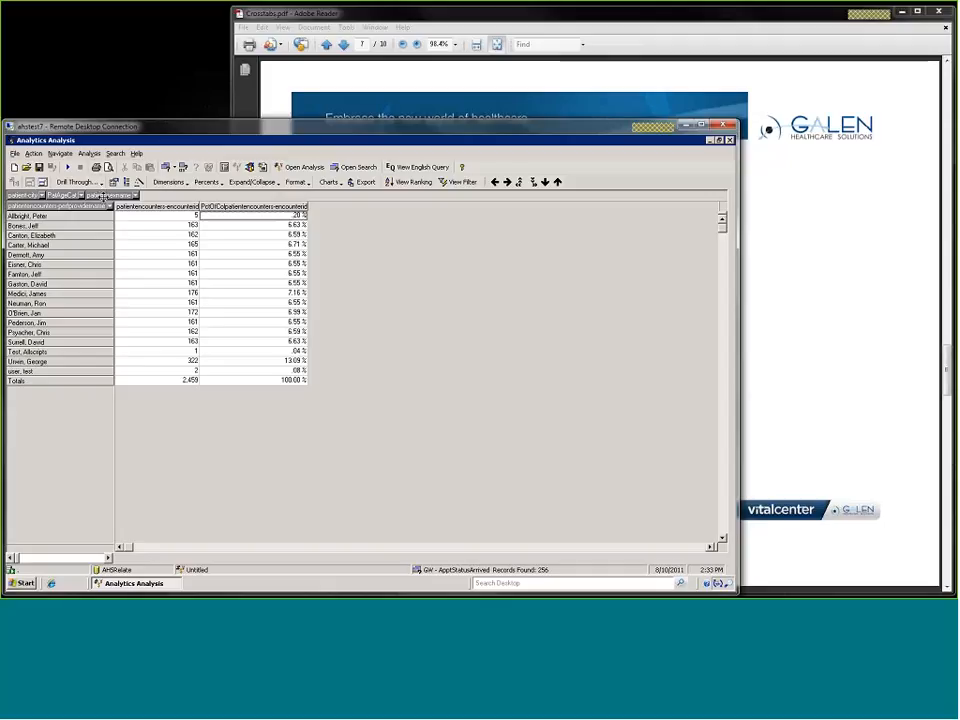
# Pivot patient-sexname and PatAgeCat into the rows after the provider and review the column percentages by sex and age category.
pyautogui.moveTo(103, 196); pyautogui.dragTo(113, 206)
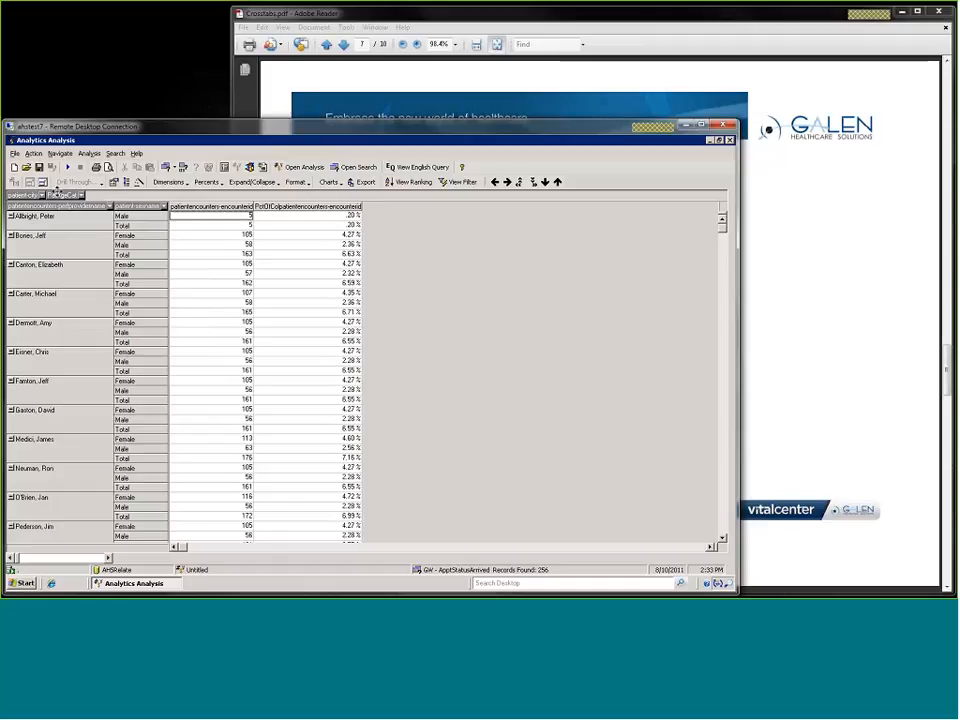
pyautogui.moveTo(166, 210); pyautogui.dragTo(168, 209)
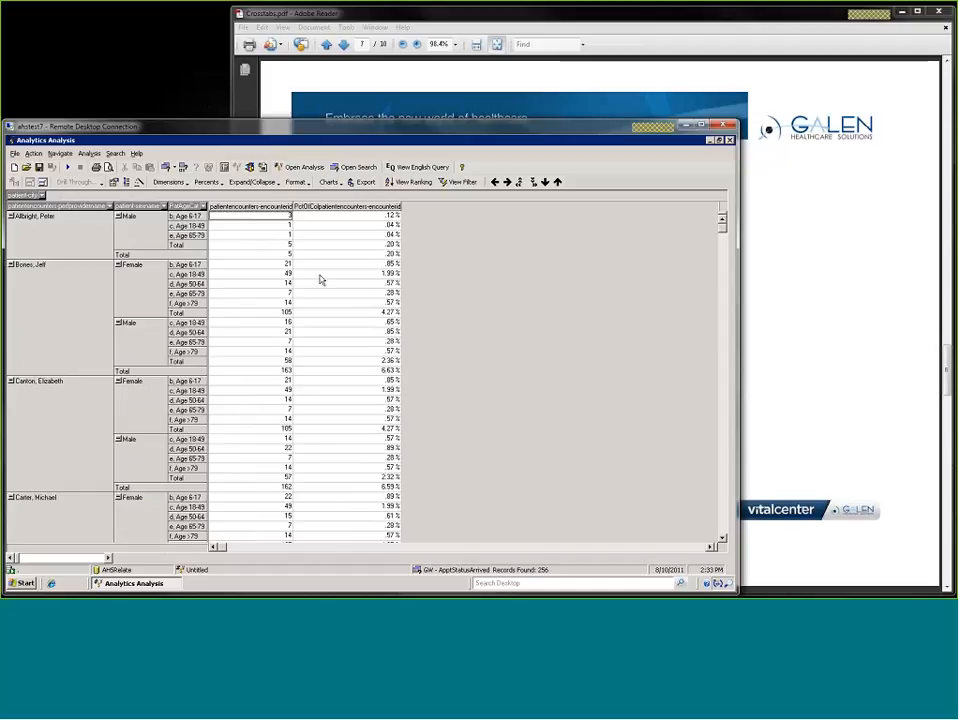
pyautogui.click(390, 313)
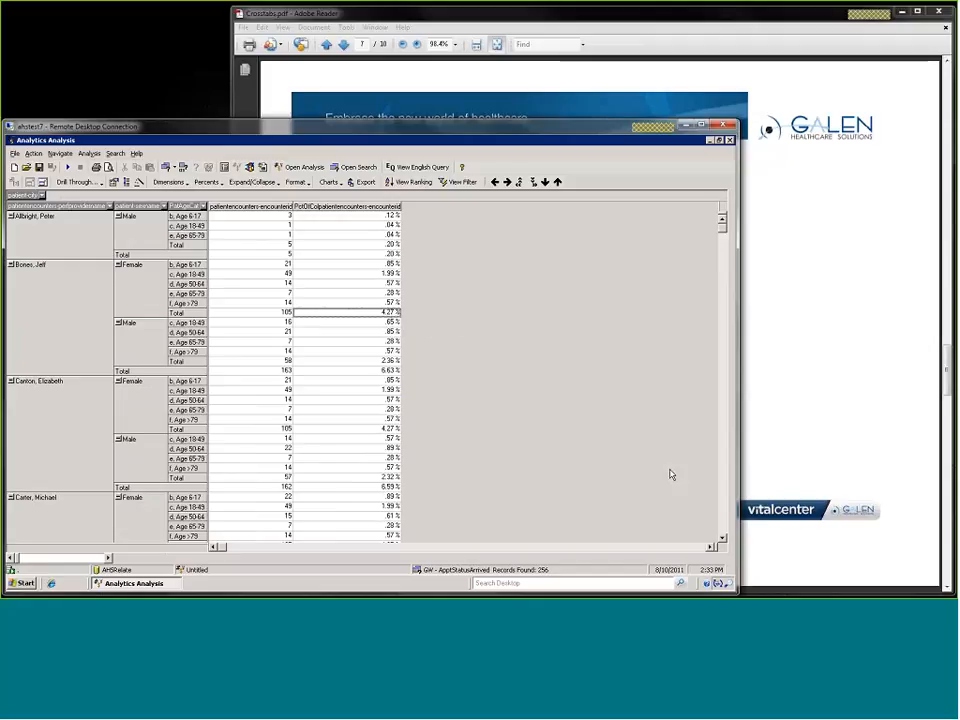
pyautogui.scroll(-4, 485, 425)
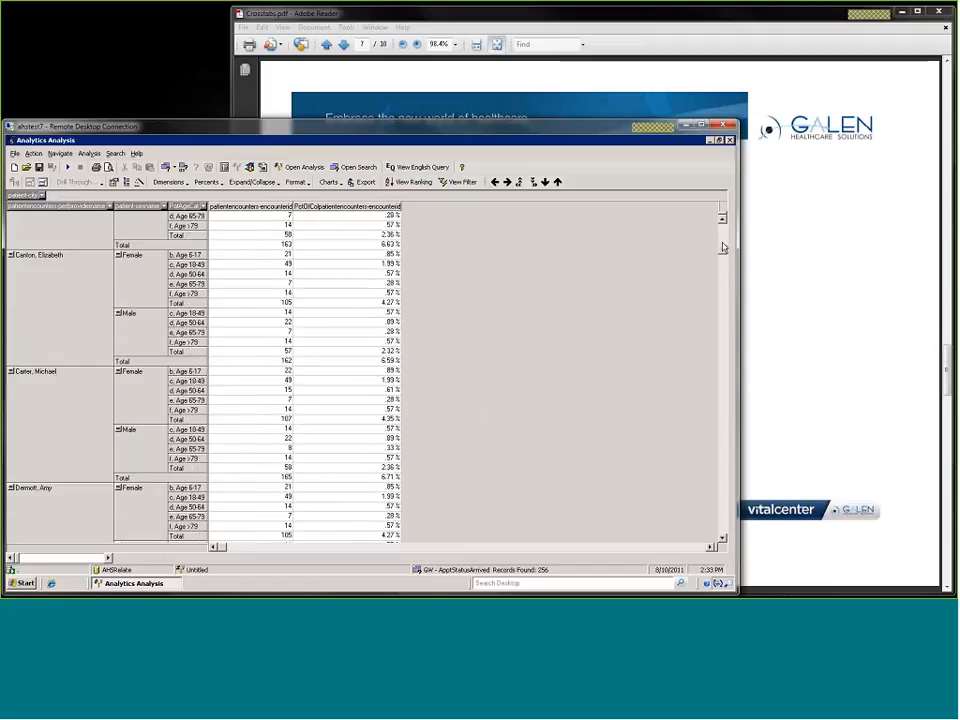
pyautogui.moveTo(723, 247); pyautogui.dragTo(723, 224)
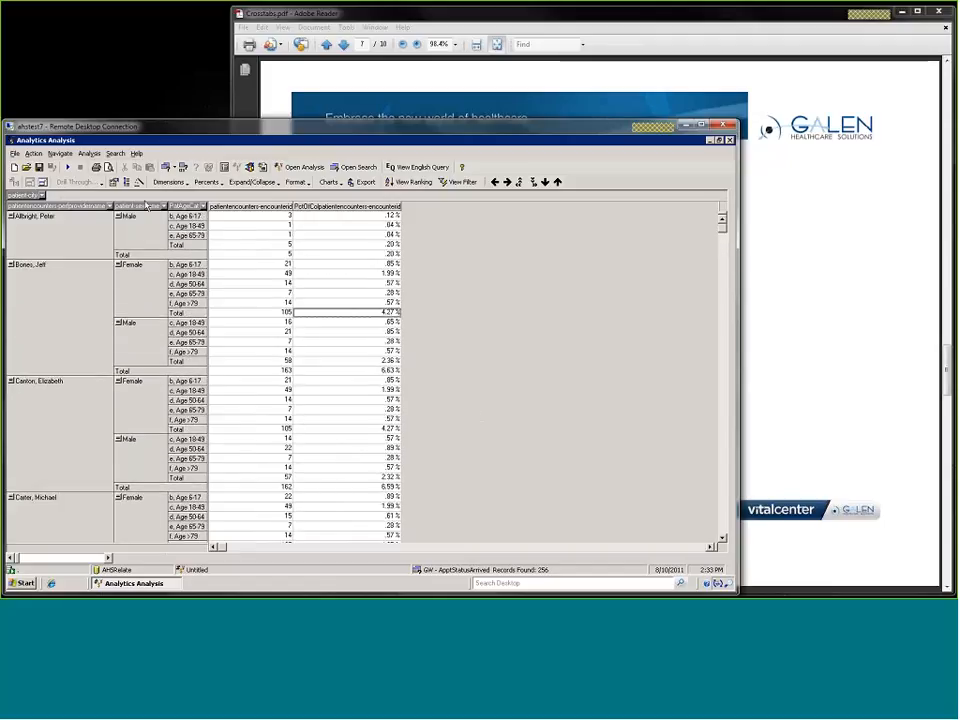
# Return patient-sexname to the slices and drill through the second provider's Age 6-17 encounter count to a worksheet with additional fields.
pyautogui.moveTo(146, 204); pyautogui.dragTo(75, 194)
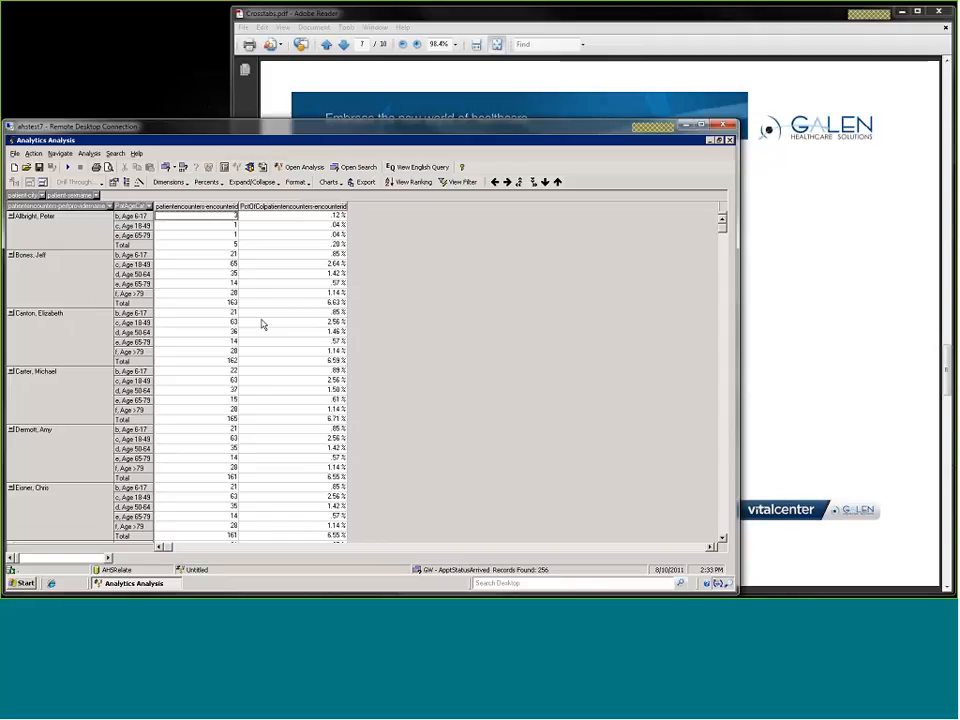
pyautogui.rightClick(219, 257)
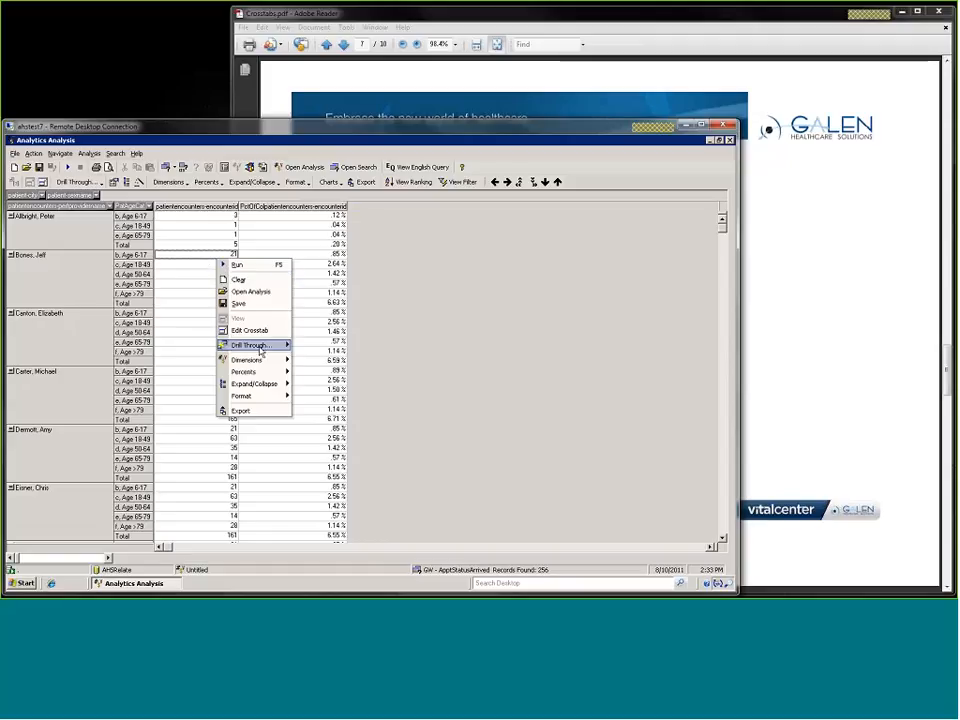
pyautogui.moveTo(290, 347)
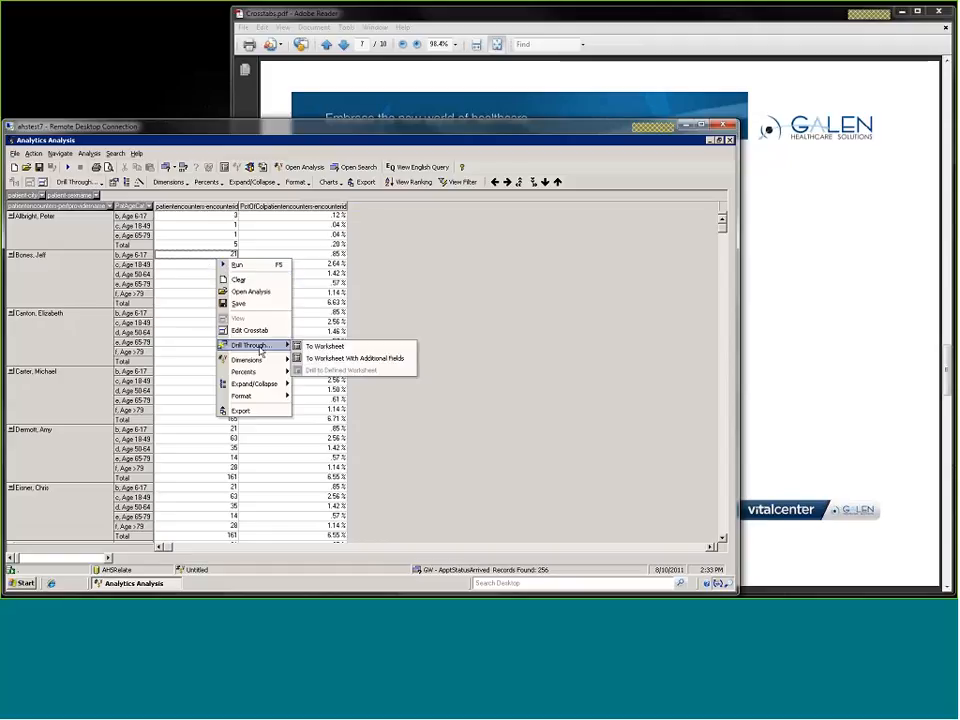
pyautogui.click(325, 360)
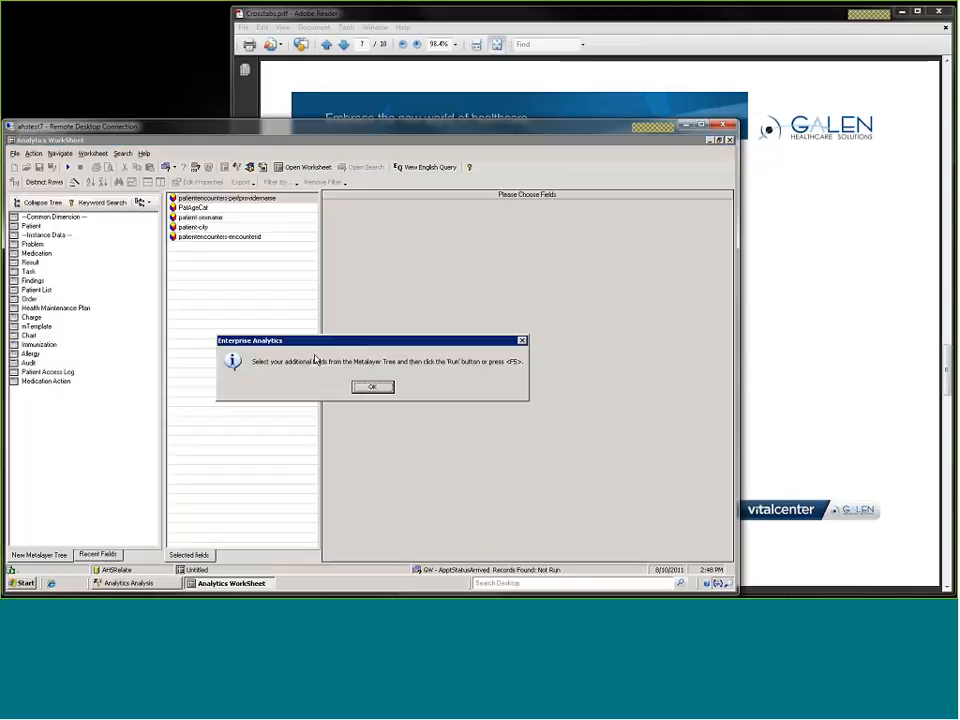
pyautogui.click(372, 387)
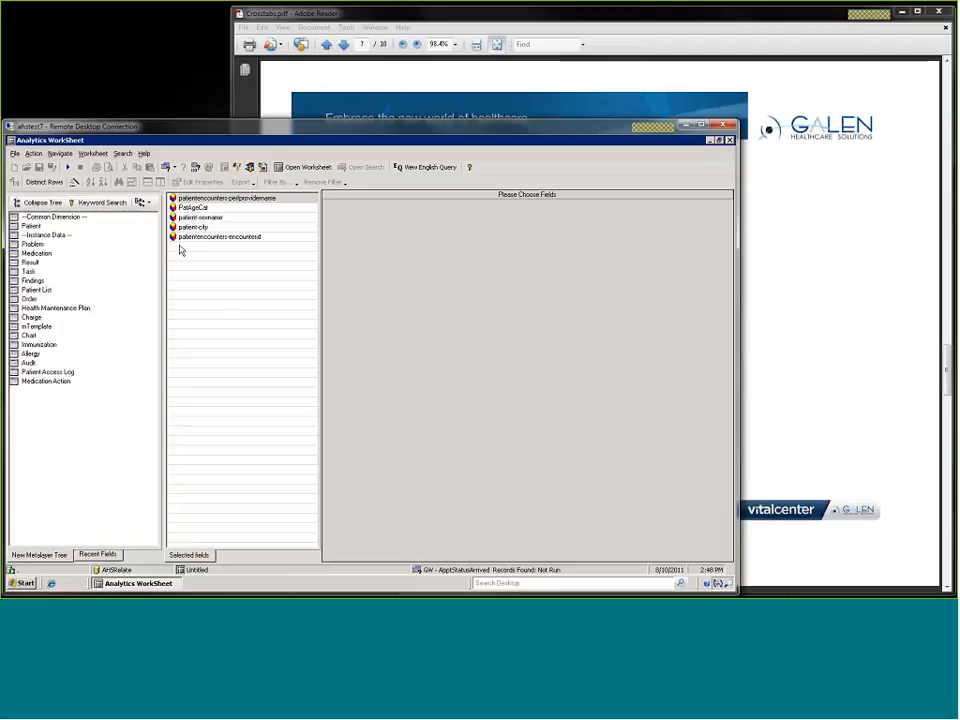
# Remove patientencounters-encounterid, patient-city, patient-sexname and PatAgeCat from the worksheet's selected fields.
pyautogui.click(218, 237)
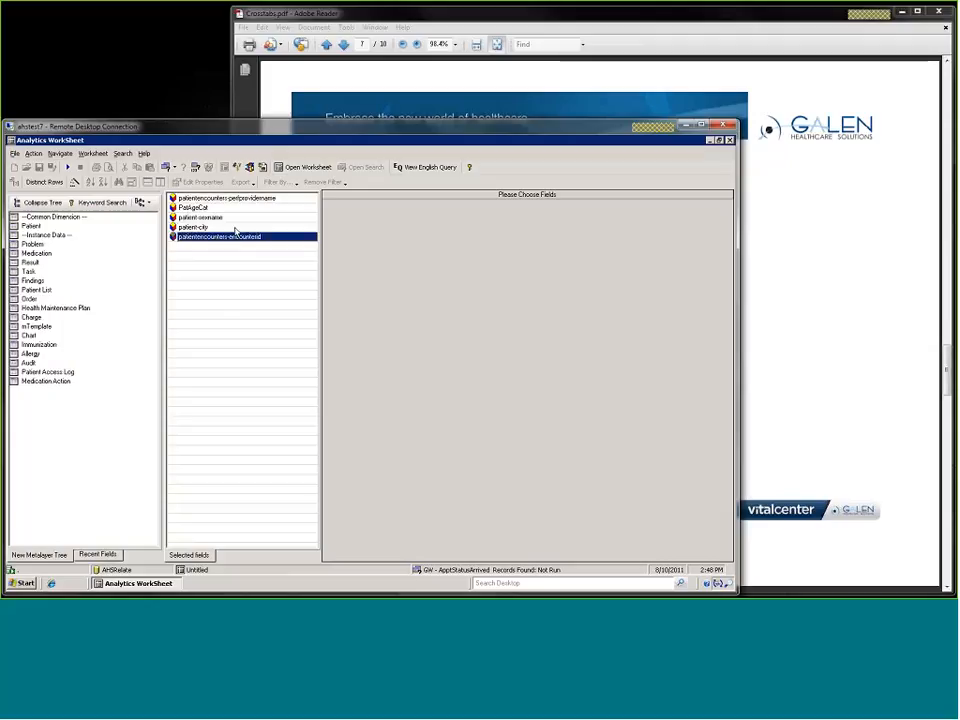
pyautogui.press('Delete')
pyautogui.click(193, 227)
pyautogui.press('Delete')
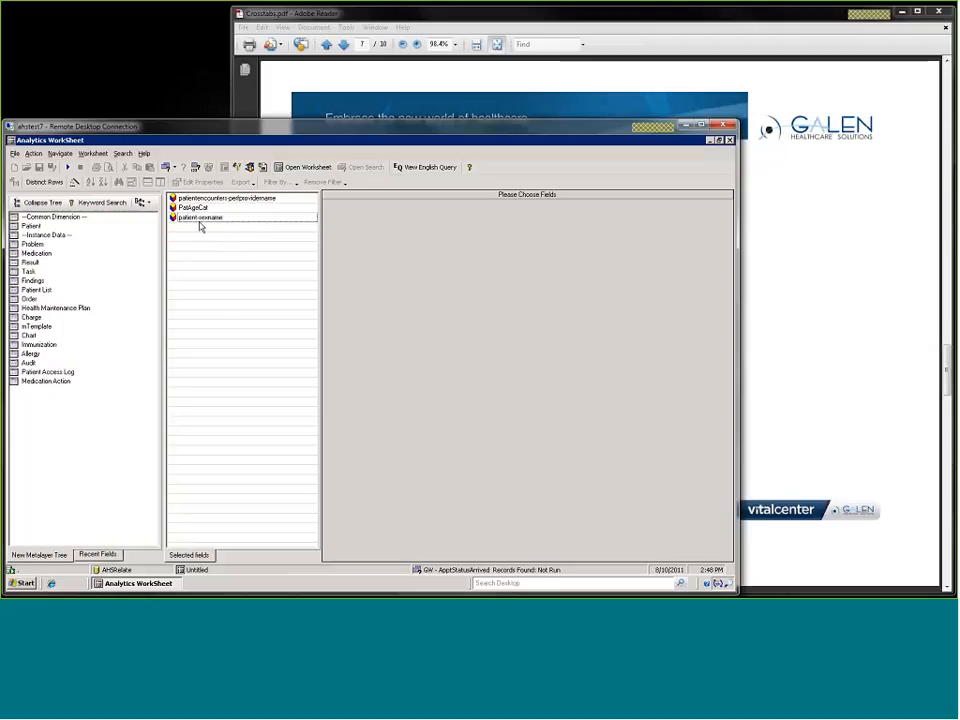
pyautogui.click(197, 218)
pyautogui.press('Delete')
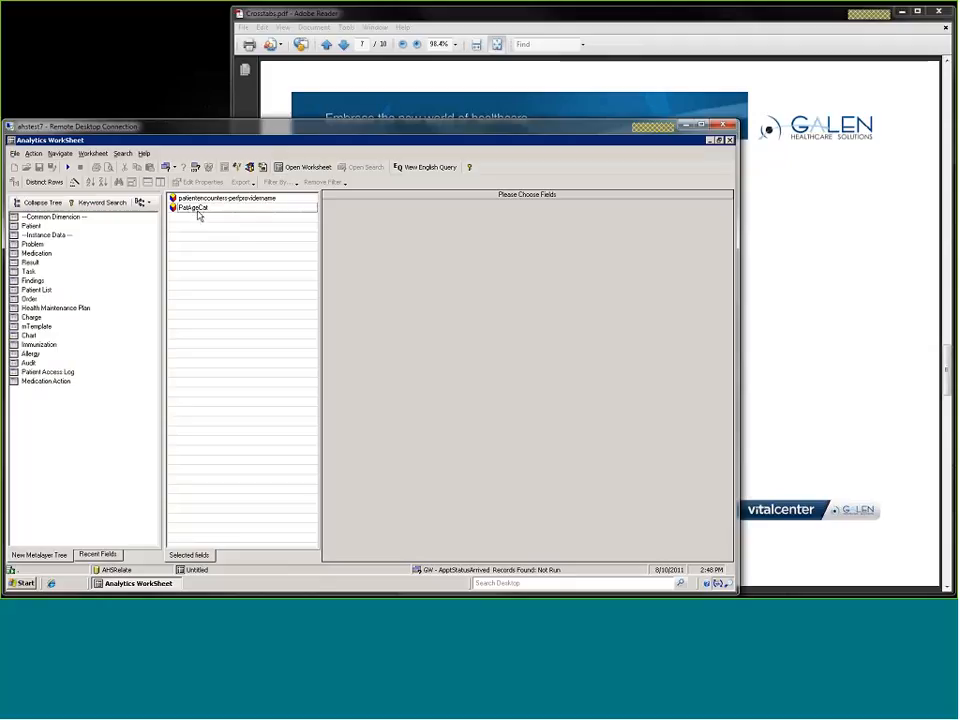
pyautogui.press('Delete')
# Add patientencounters-encounterdttm from the patient Encounters fields to the worksheet's selected fields.
pyautogui.doubleClick(31, 226)
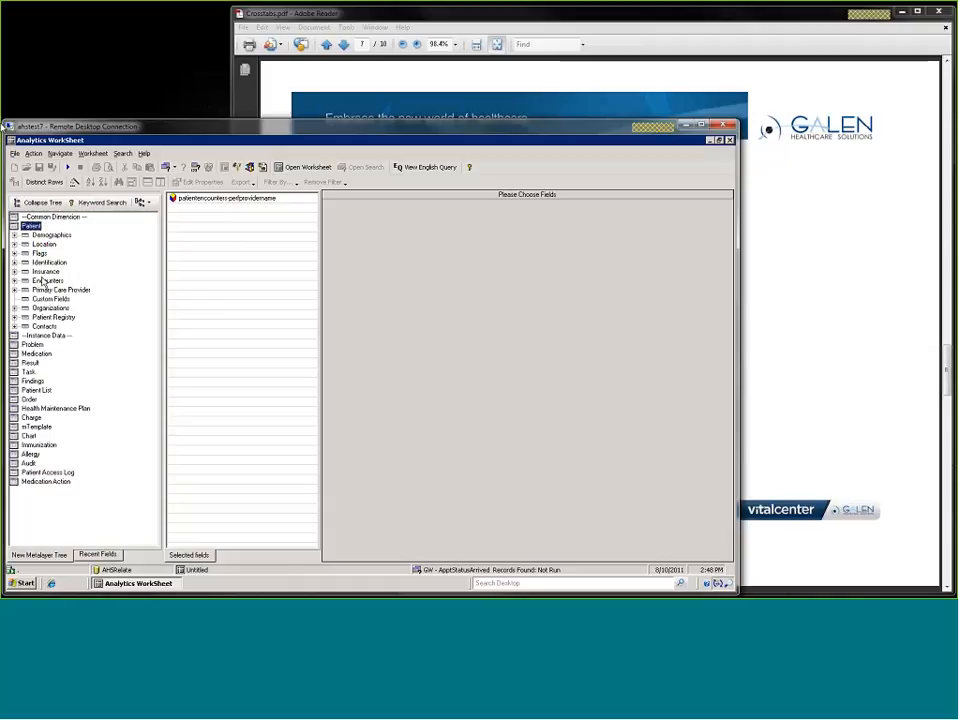
pyautogui.doubleClick(43, 283)
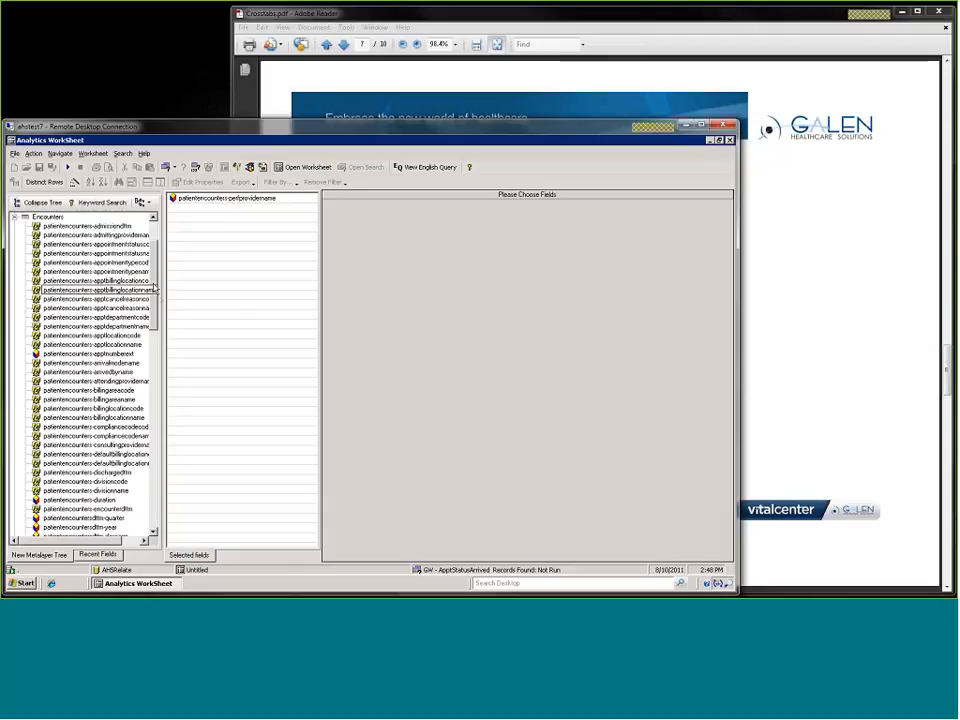
pyautogui.scroll(-3, 157, 300)
pyautogui.scroll(-3, 157, 300)
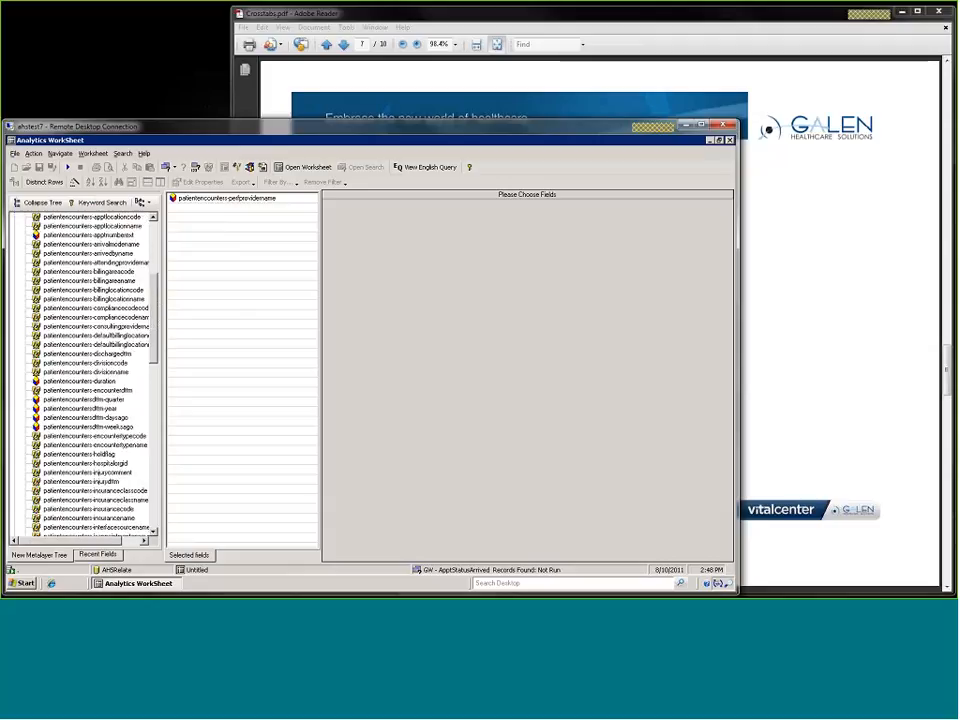
pyautogui.click(78, 390)
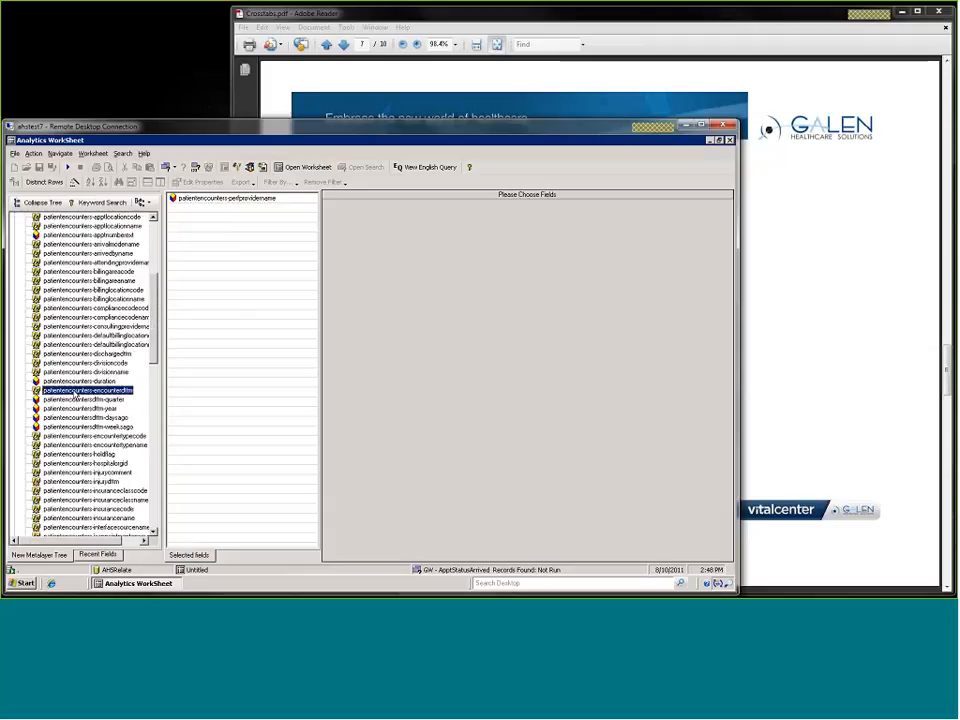
pyautogui.moveTo(137, 347); pyautogui.dragTo(195, 242)
# Find patientencounters-encountertypename with a keyword search for "encountertype" and add it to the selected fields.
pyautogui.moveTo(153, 320); pyautogui.dragTo(153, 285)
pyautogui.scroll(-1, 153, 285)
pyautogui.scroll(-5, 153, 285)
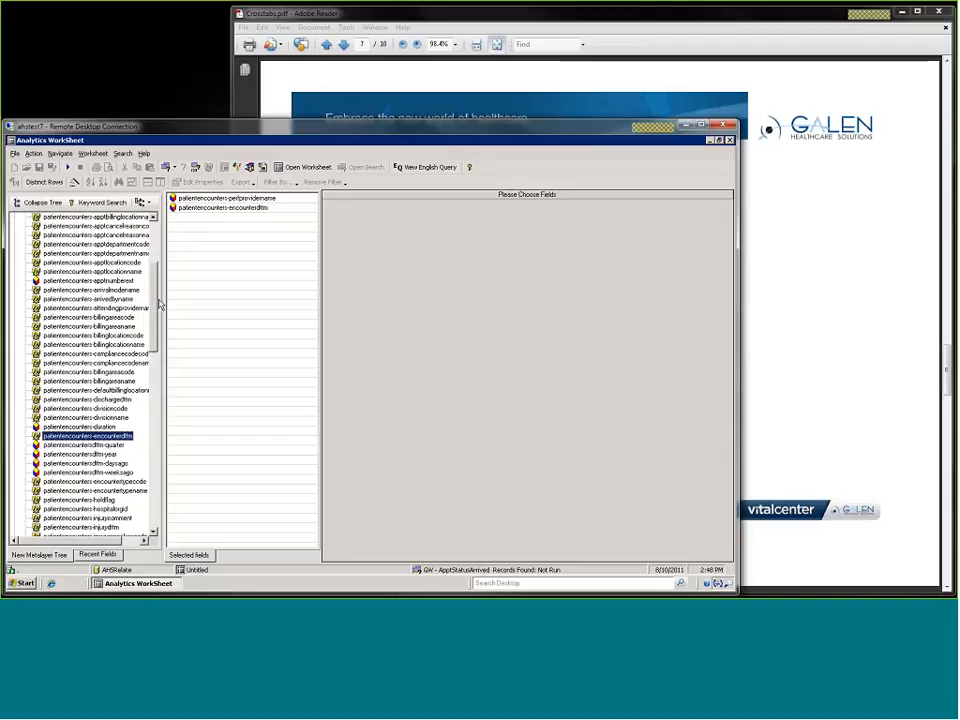
pyautogui.click(113, 203)
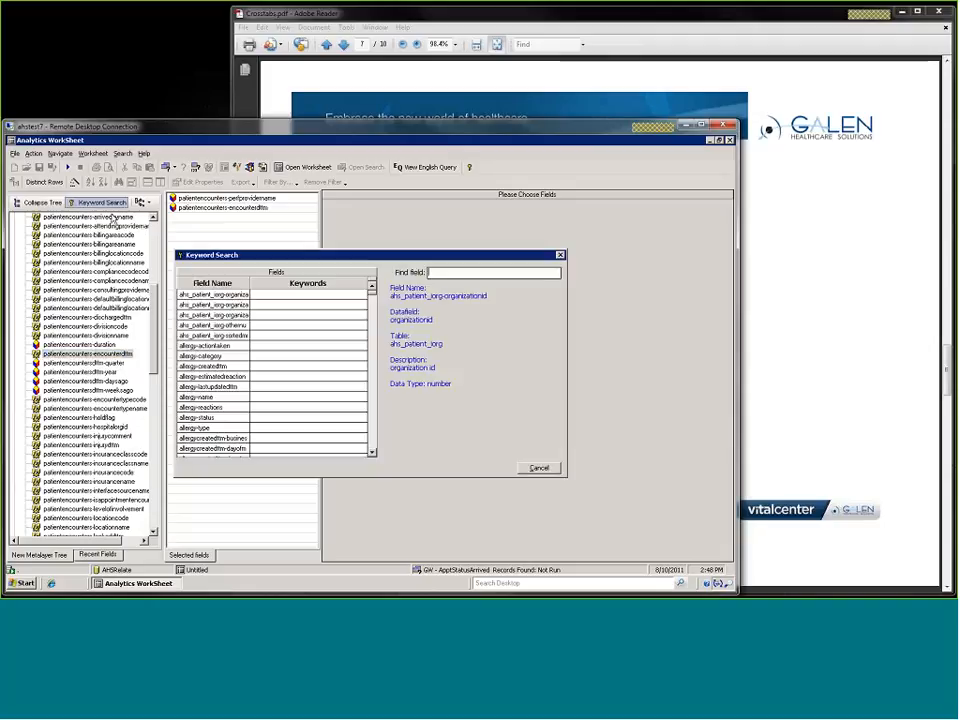
pyautogui.write('encountertype')
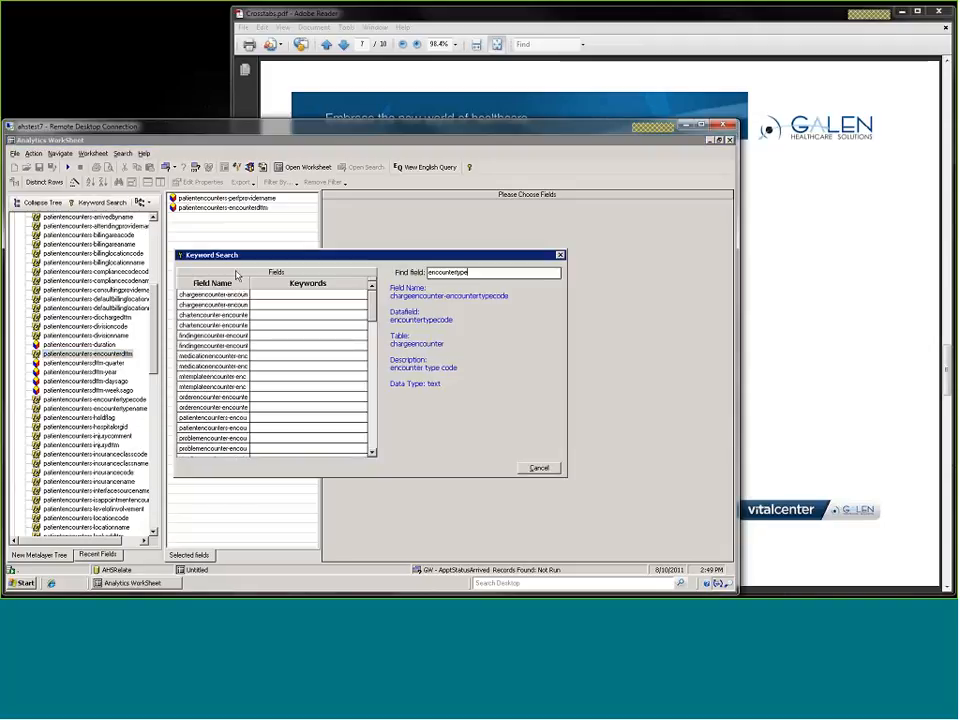
pyautogui.moveTo(250, 283); pyautogui.dragTo(312, 285)
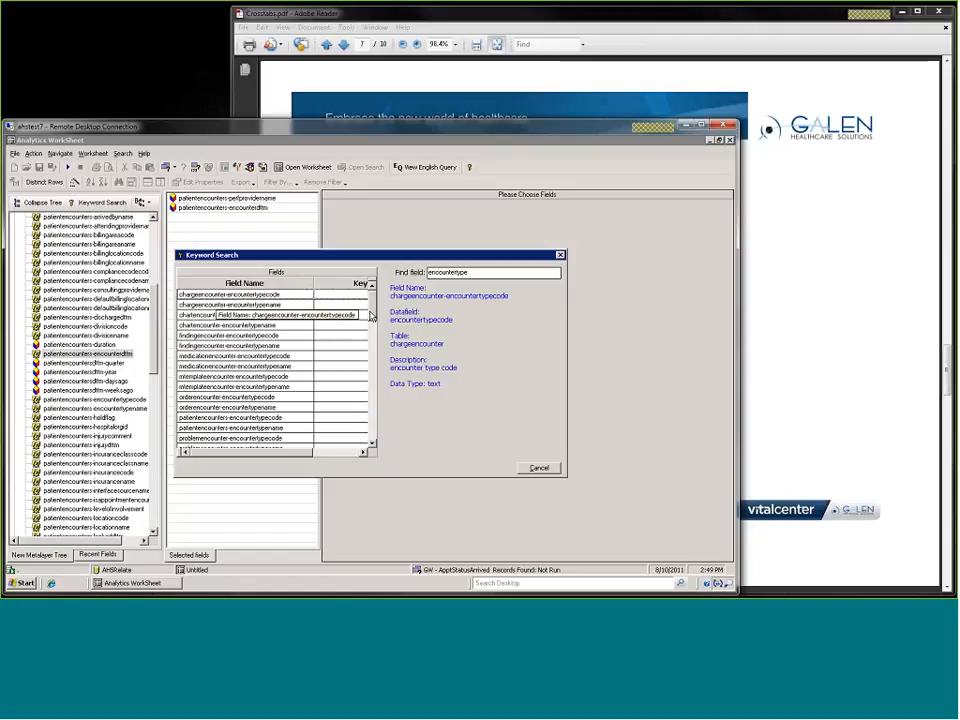
pyautogui.doubleClick(272, 428)
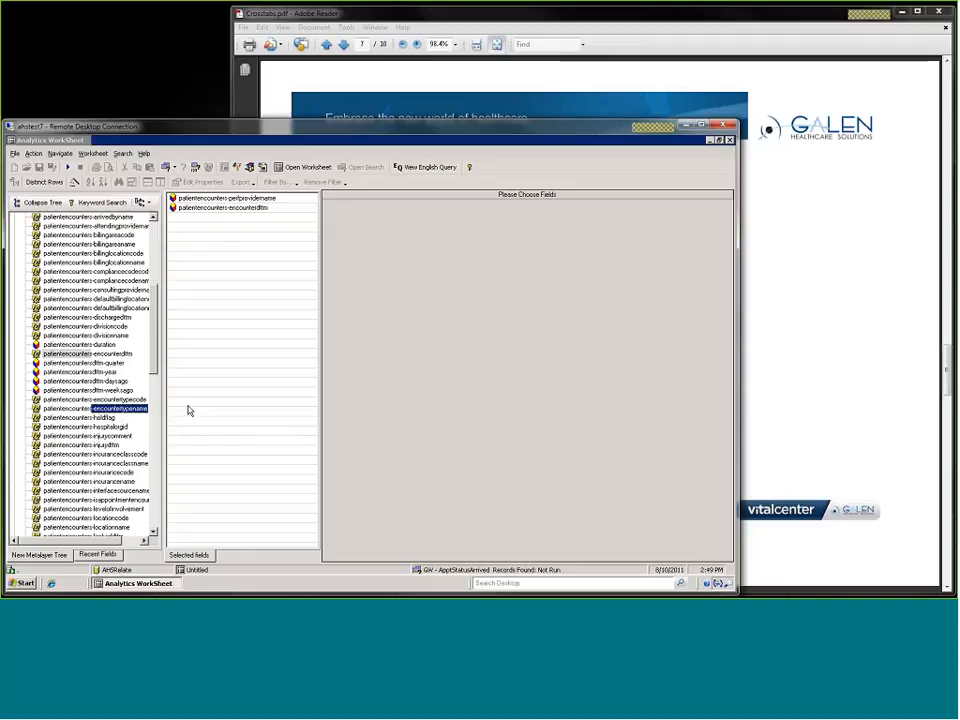
pyautogui.moveTo(95, 408); pyautogui.dragTo(208, 285)
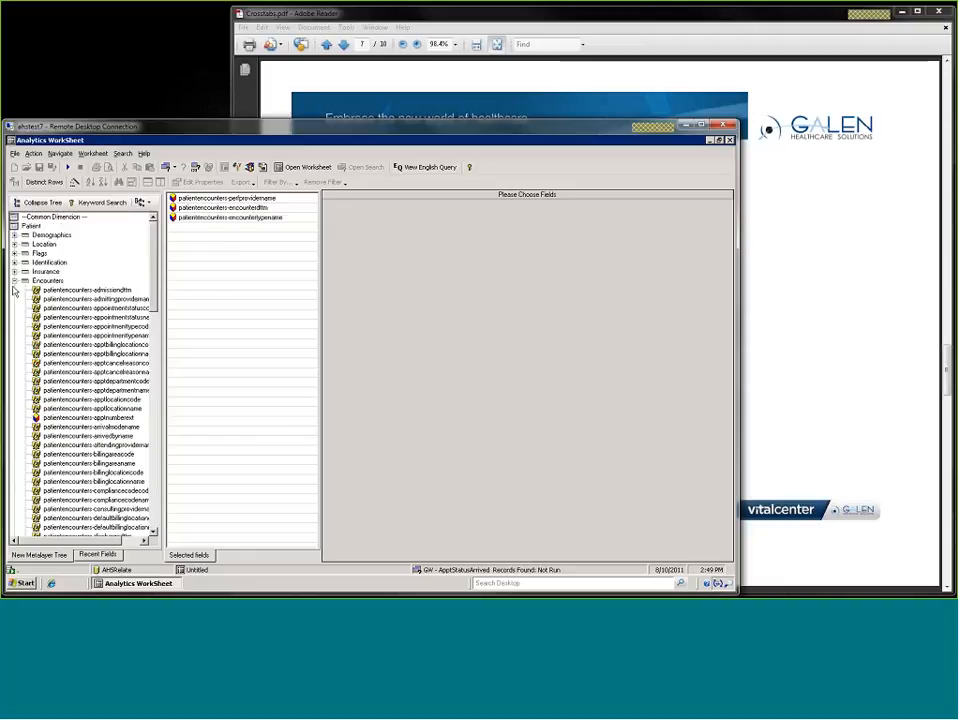
# Add patient-fullname, patient-age and patient-sexname from the Identification fields and run the worksheet.
pyautogui.click(14, 280)
pyautogui.click(14, 262)
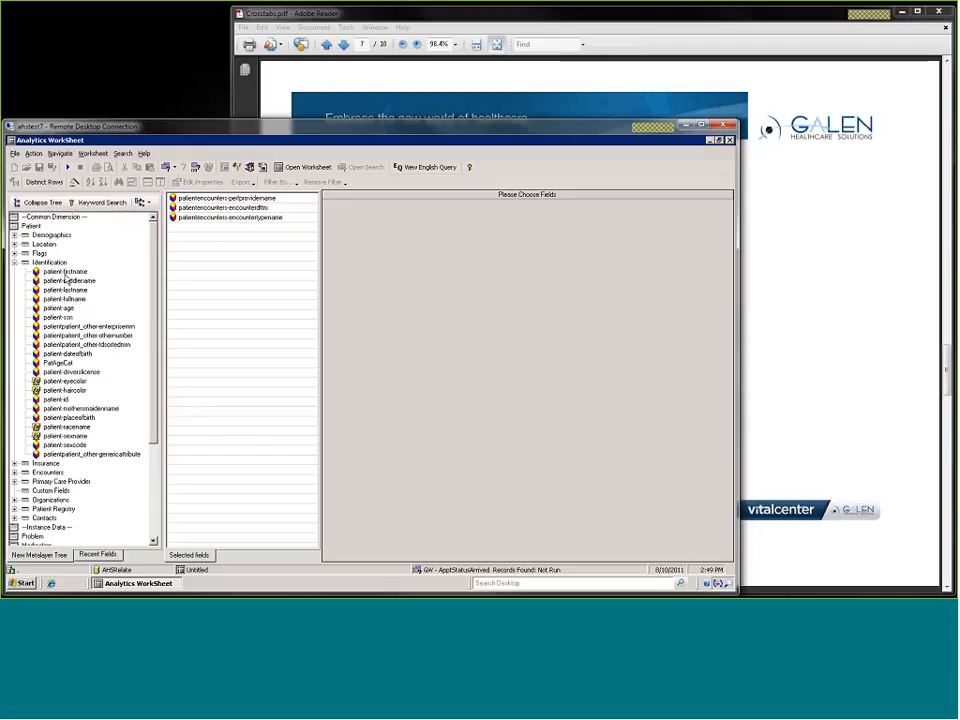
pyautogui.click(63, 299)
pyautogui.doubleClick(60, 308)
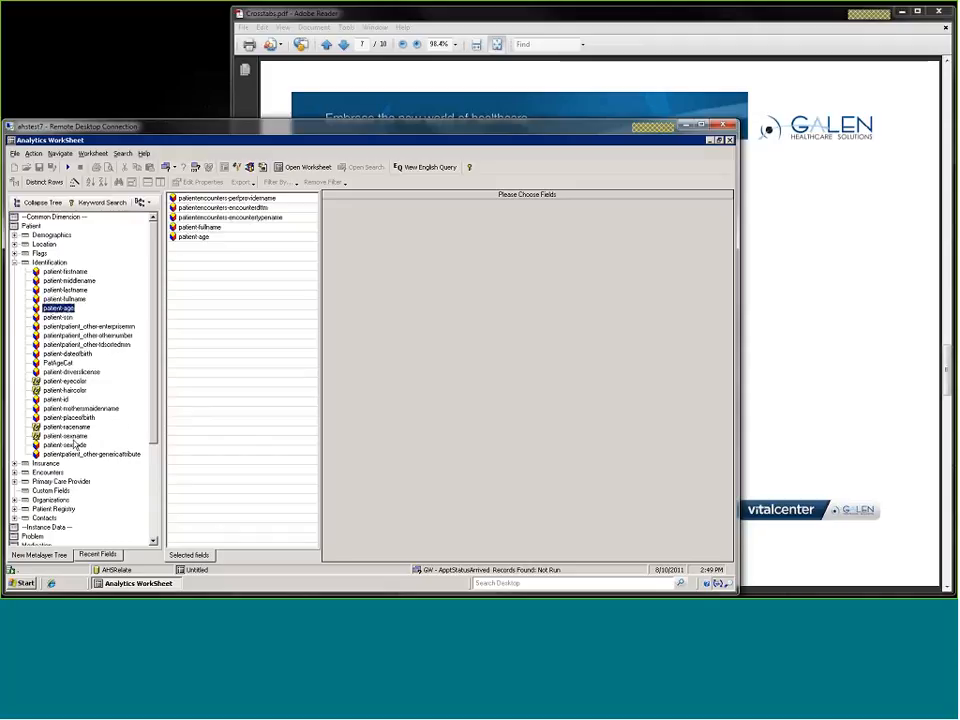
pyautogui.moveTo(65, 436); pyautogui.dragTo(295, 405)
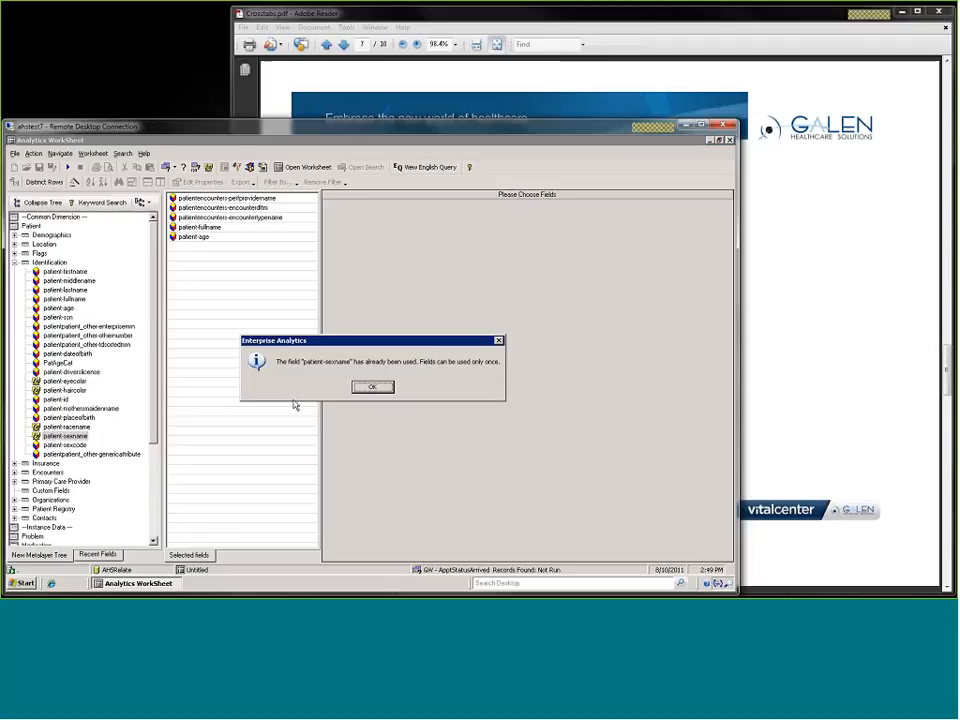
pyautogui.click(374, 389)
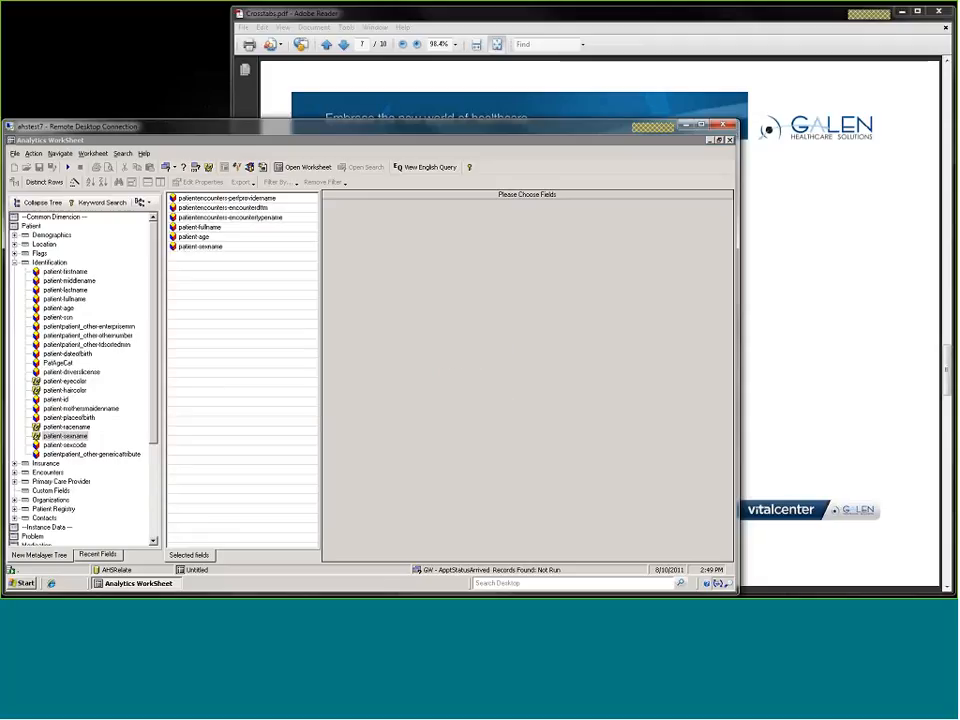
pyautogui.click(68, 169)
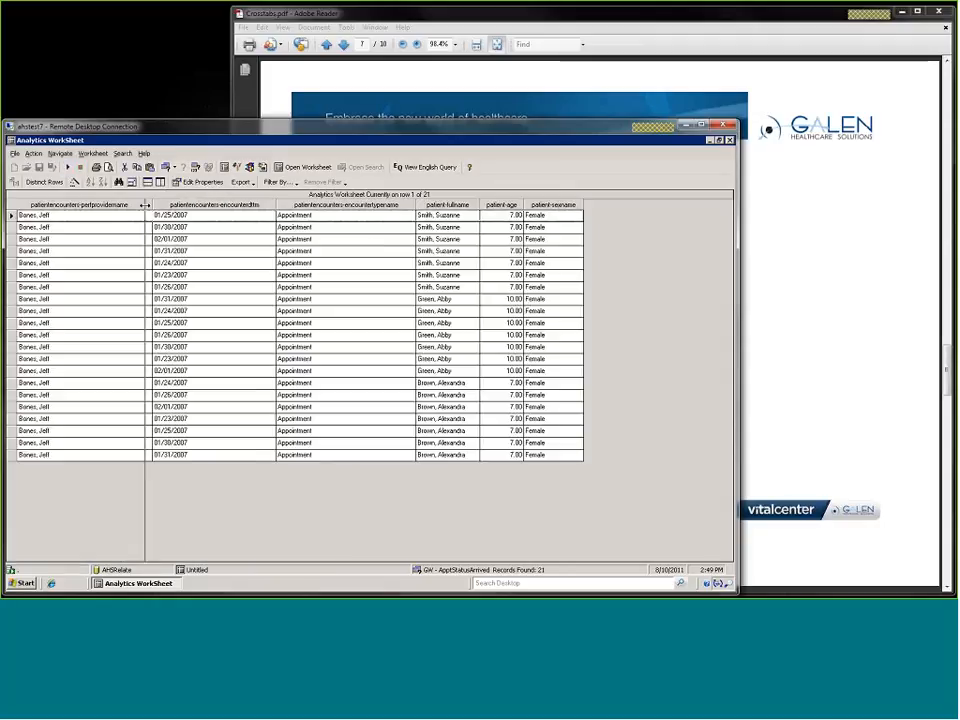
# Narrow the patientencounters-perfprovidername column slightly and change its caption to "Performing Provider".
pyautogui.moveTo(152, 204); pyautogui.dragTo(145, 204)
pyautogui.click(127, 206)
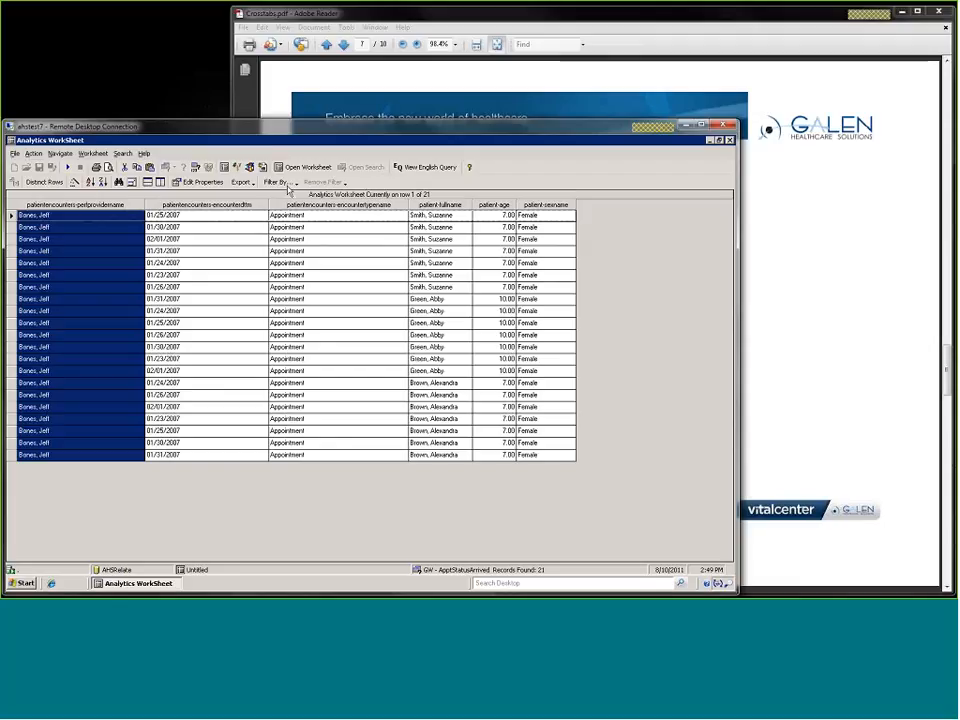
pyautogui.click(202, 183)
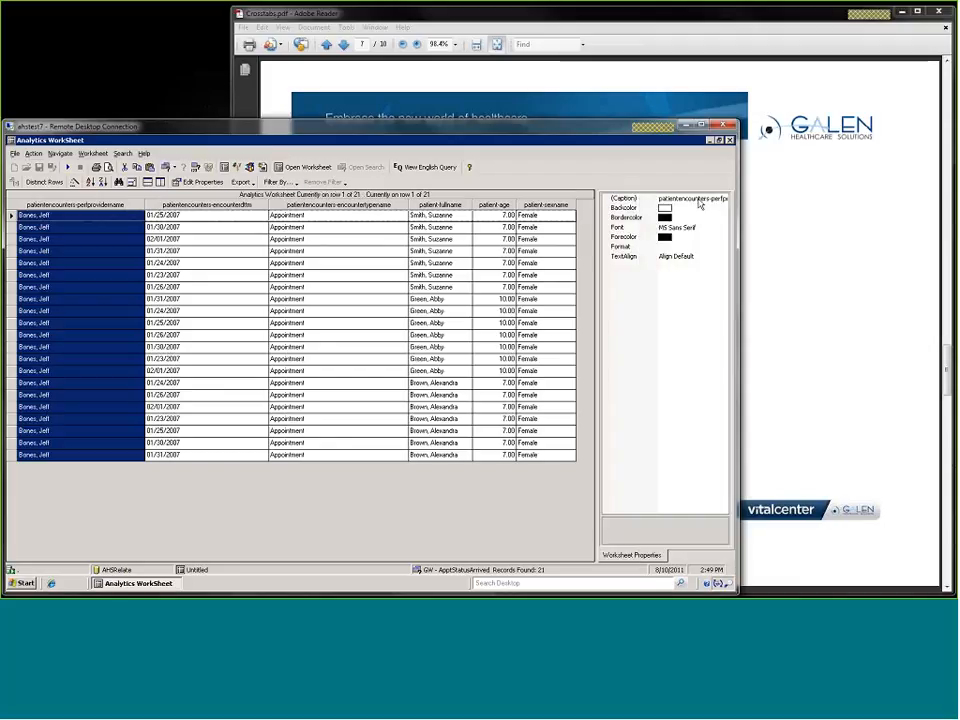
pyautogui.write('Name')
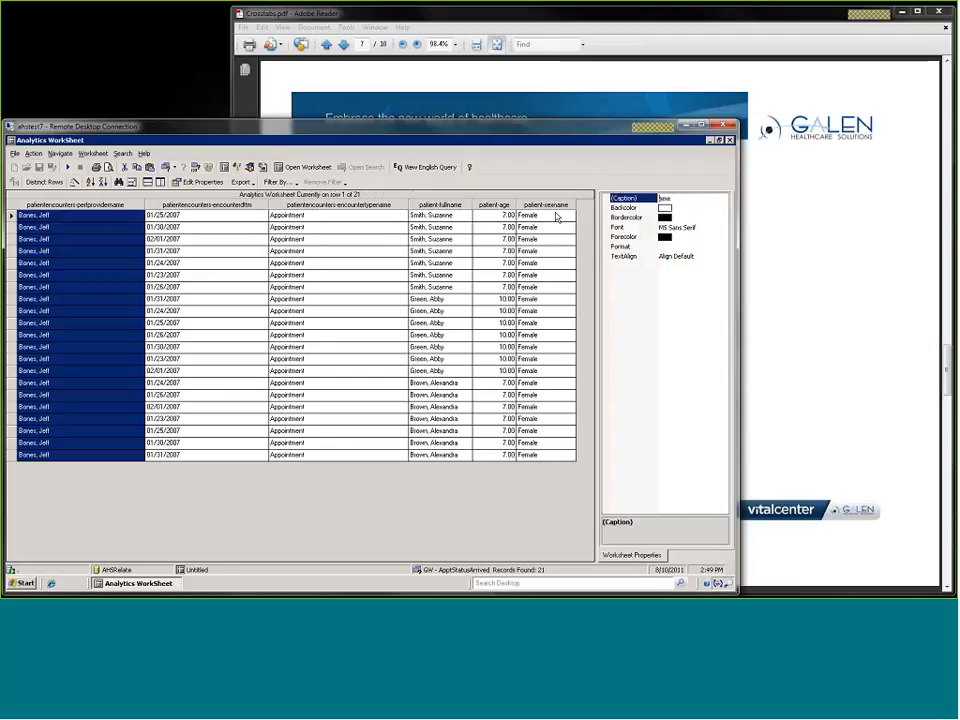
pyautogui.press('BackSpace')
pyautogui.press('BackSpace')
pyautogui.press('BackSpace')
pyautogui.press('BackSpace')
pyautogui.write('Pro')
pyautogui.press('BackSpace')
pyautogui.press('BackSpace')
pyautogui.write('erforming Provider')
# Change the caption of the patientencounters-encounterdttm column to "Date".
pyautogui.click(220, 206)
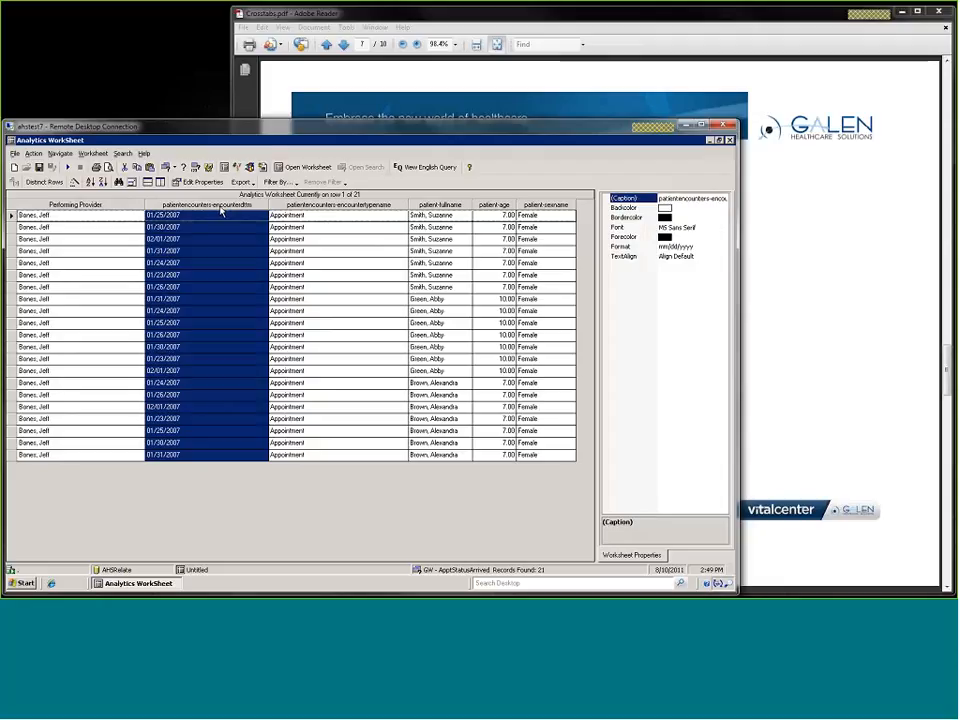
pyautogui.click(683, 198)
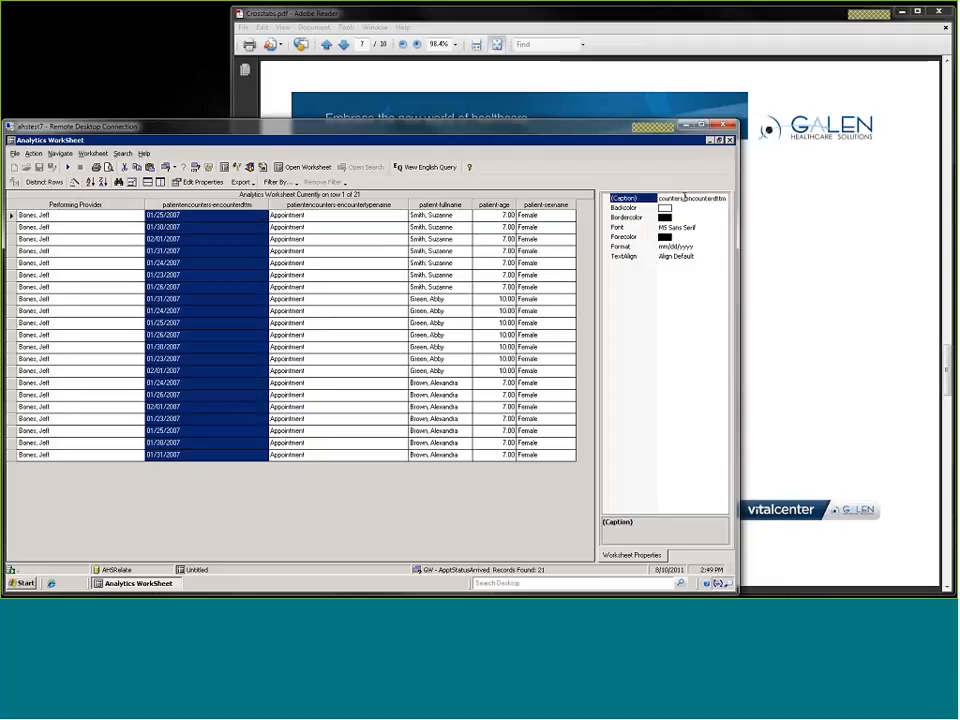
pyautogui.doubleClick(685, 197)
pyautogui.write('Date')
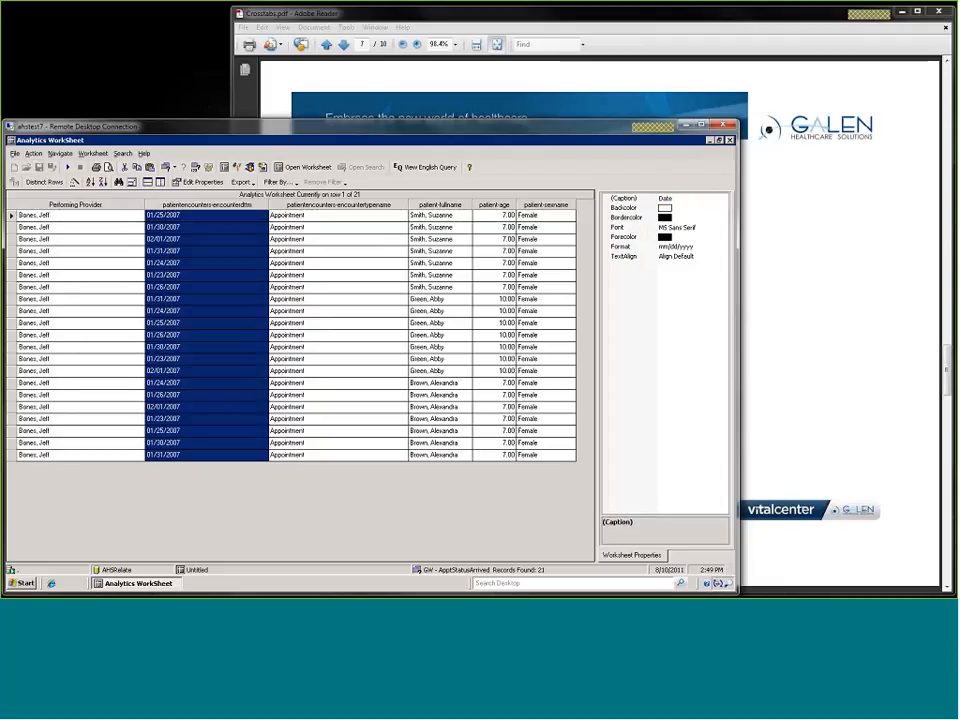
pyautogui.press('Return')
# Caption the patientencounters-encountertypename column "Type" and the patient-fullname column "Name".
pyautogui.click(330, 212)
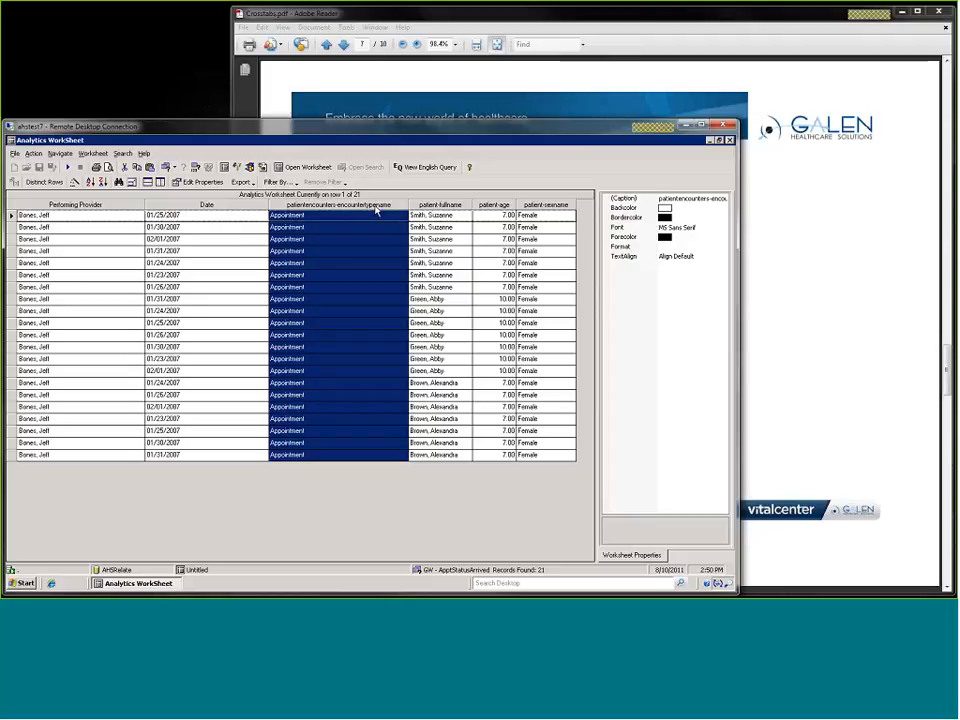
pyautogui.click(710, 199)
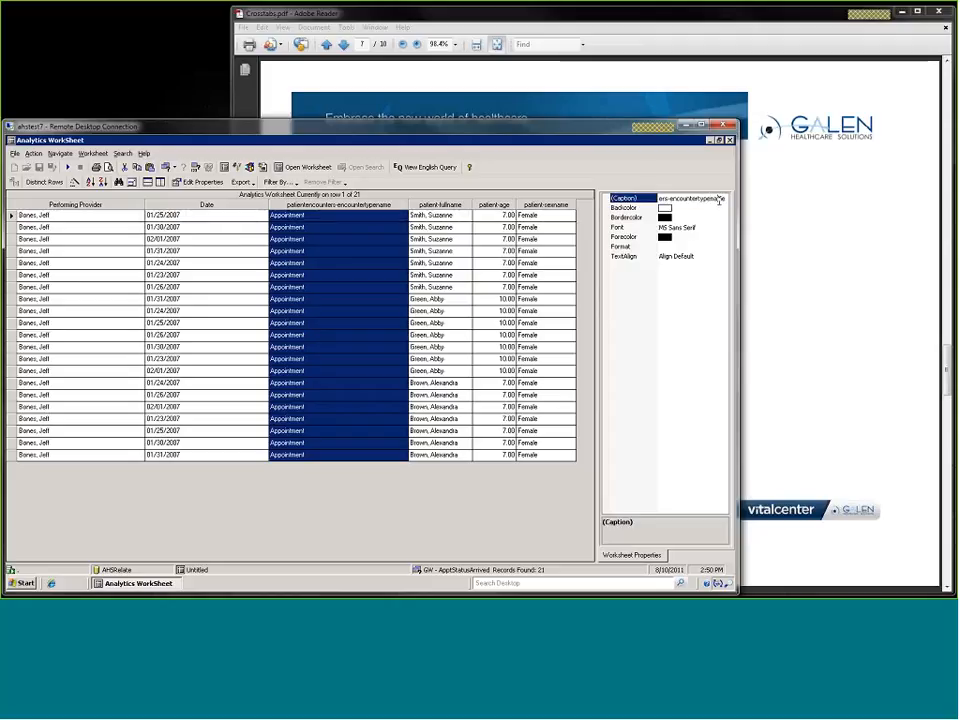
pyautogui.doubleClick(719, 200)
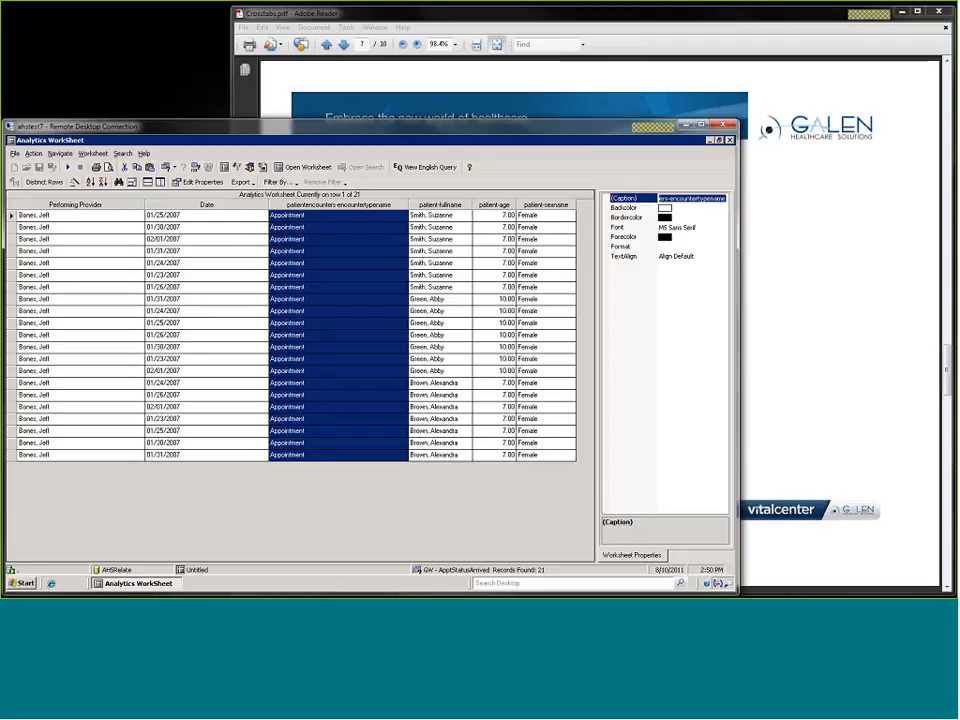
pyautogui.write('Type')
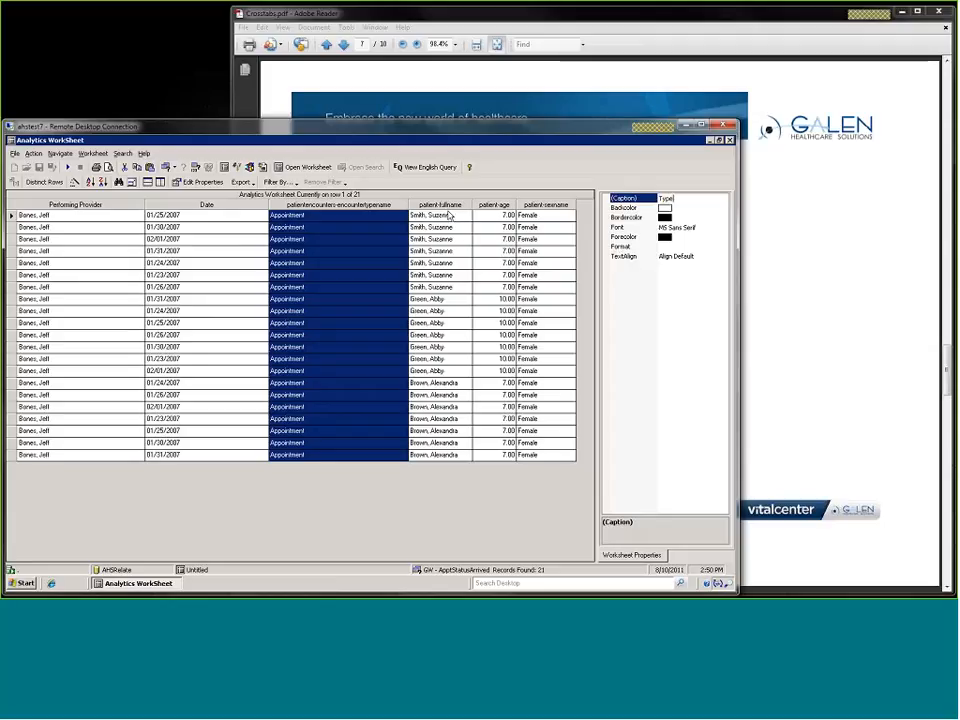
pyautogui.click(452, 215)
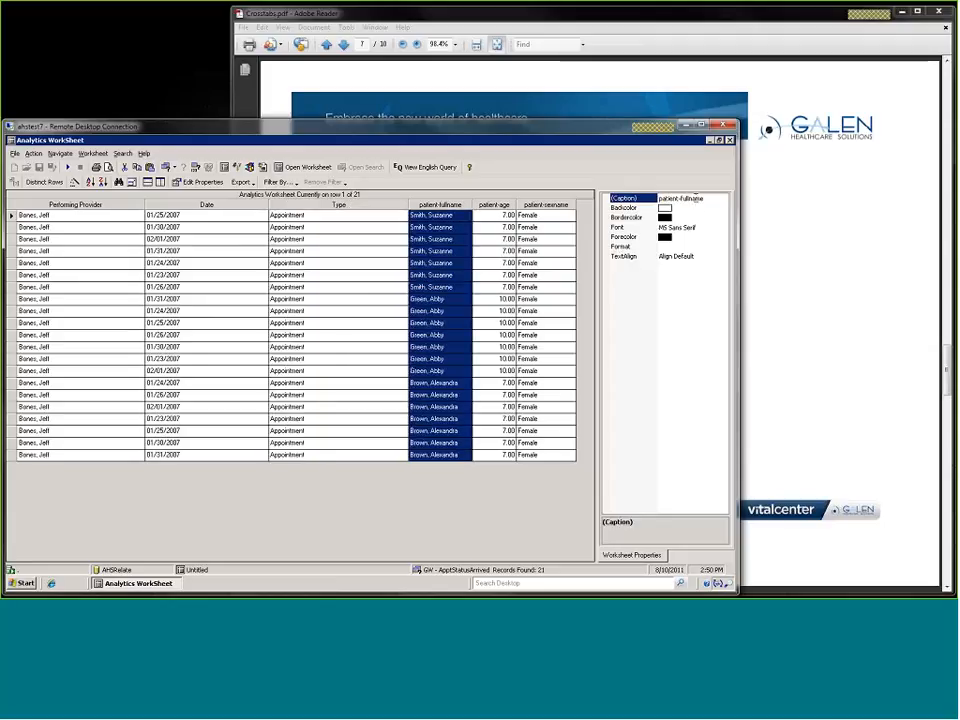
pyautogui.doubleClick(695, 198)
pyautogui.write('Name')
# Change the caption of the patient-age column to "Age".
pyautogui.click(506, 216)
pyautogui.click(689, 207)
pyautogui.click(689, 199)
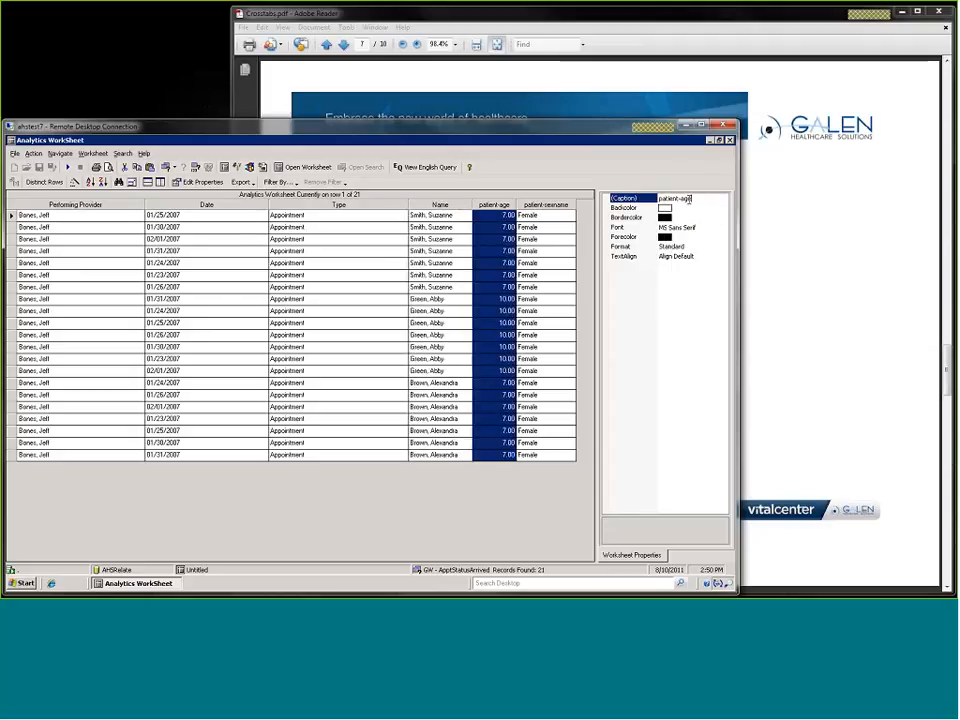
pyautogui.click(688, 200)
pyautogui.write('Age')
# Change the caption of the patient-sexname column to "Sex".
pyautogui.click(559, 208)
pyautogui.click(688, 199)
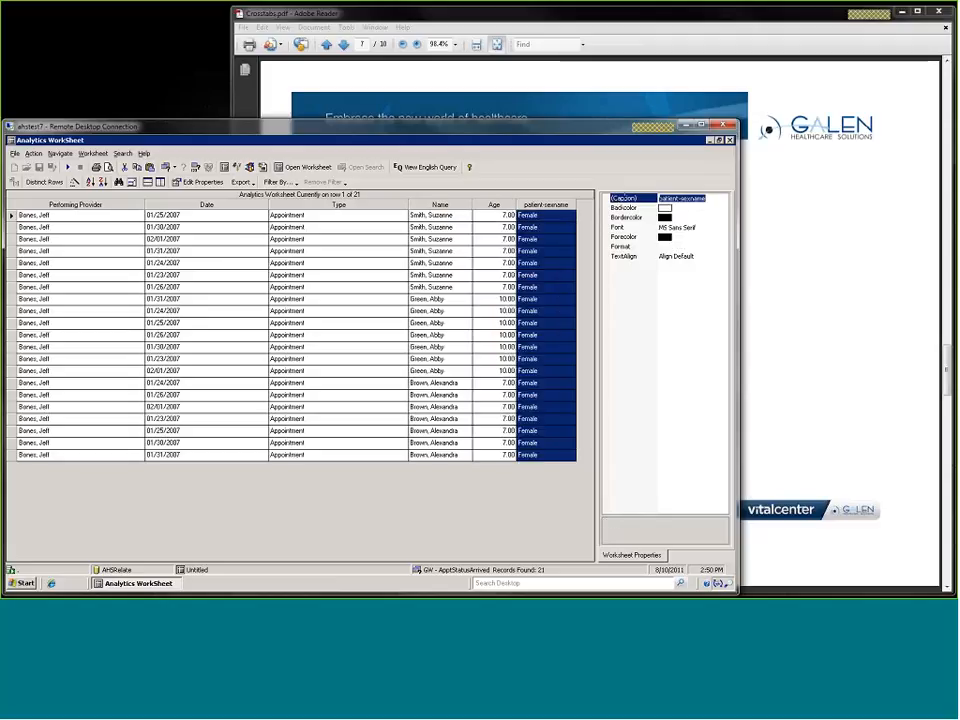
pyautogui.write('Sex')
pyautogui.press('Return')
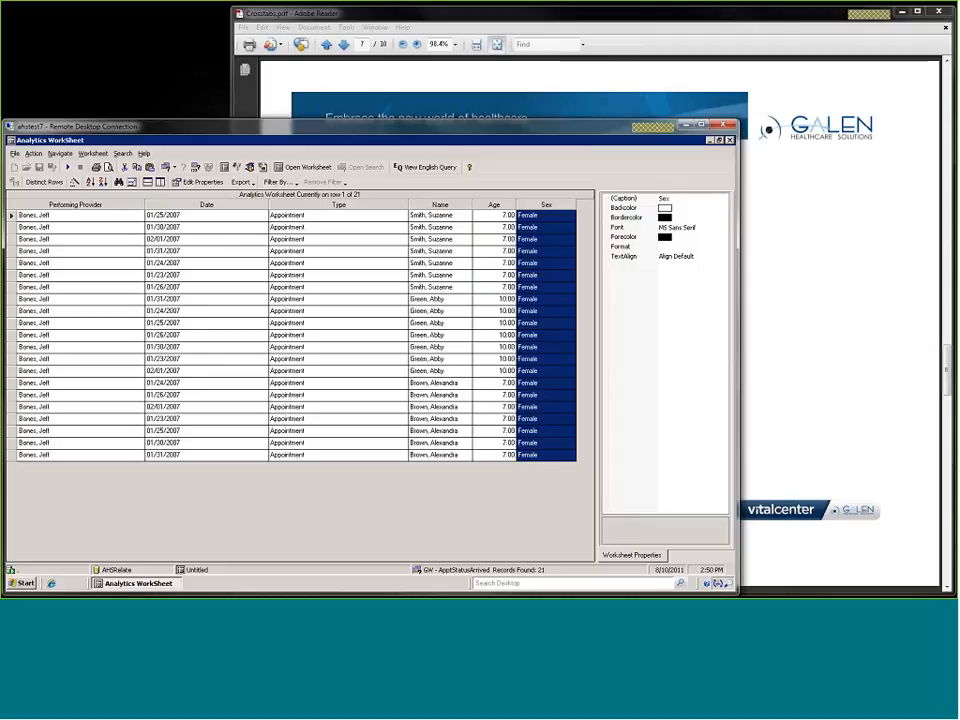
# Narrow the Performing Provider and Date columns, and set the Date column's text alignment to Align Center.
pyautogui.click(130, 206)
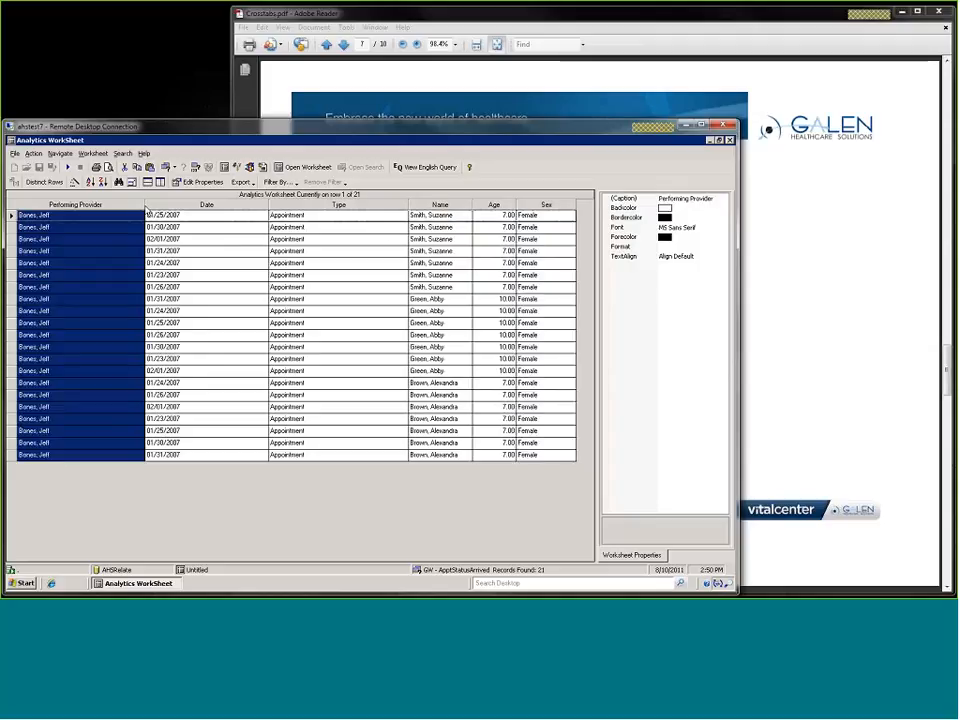
pyautogui.moveTo(146, 204); pyautogui.dragTo(109, 204)
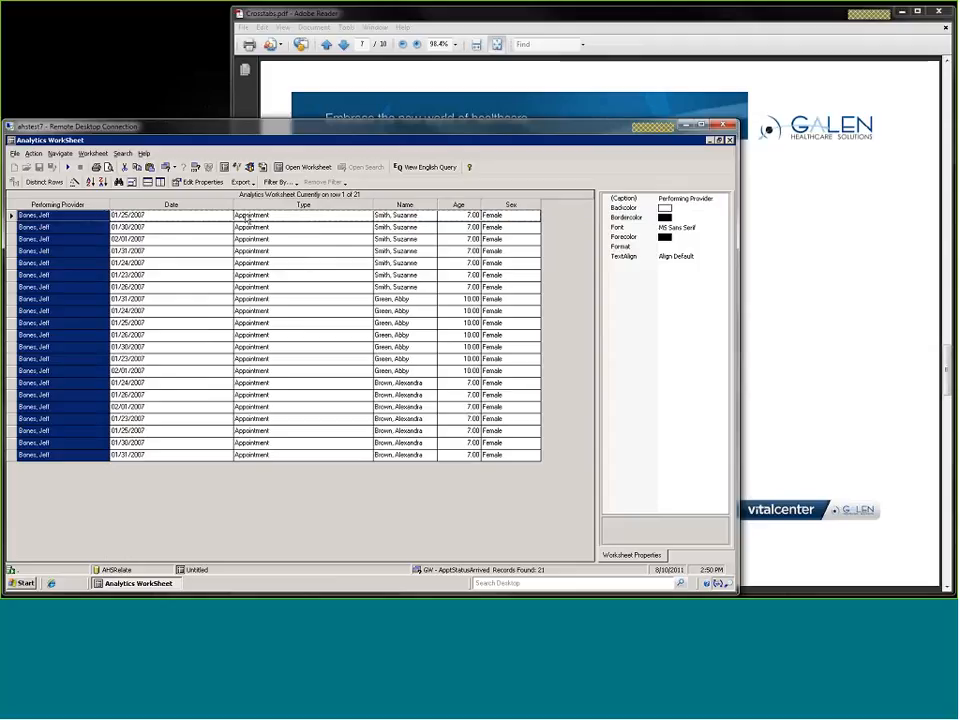
pyautogui.click(160, 206)
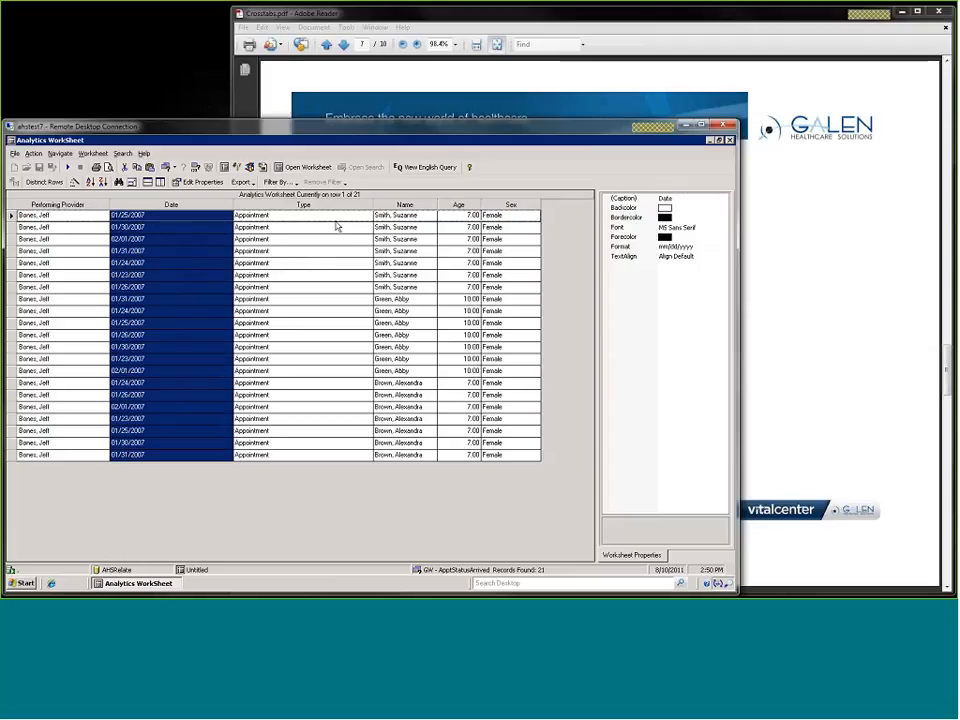
pyautogui.click(690, 258)
pyautogui.click(679, 289)
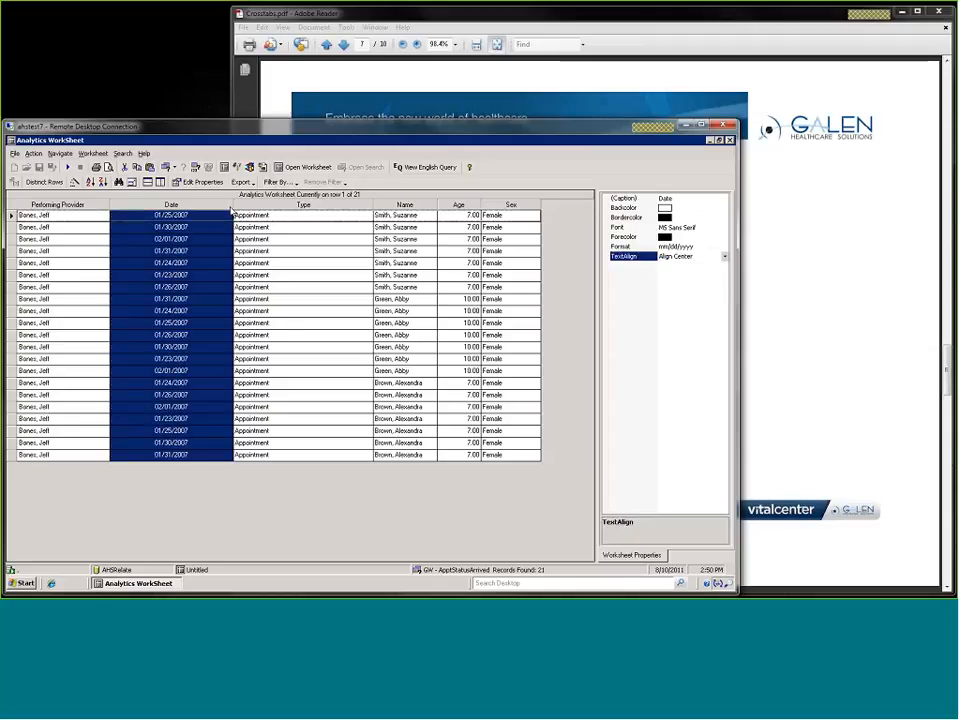
pyautogui.moveTo(177, 204); pyautogui.dragTo(178, 205)
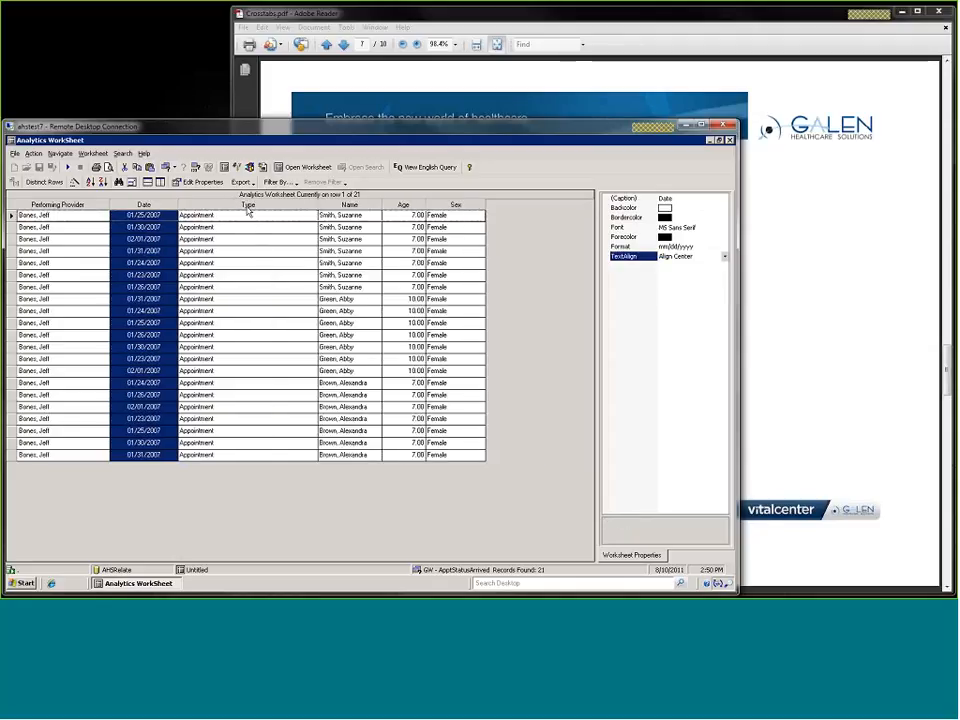
# Set the Type column's text alignment to Align Center and narrow the column.
pyautogui.click(248, 206)
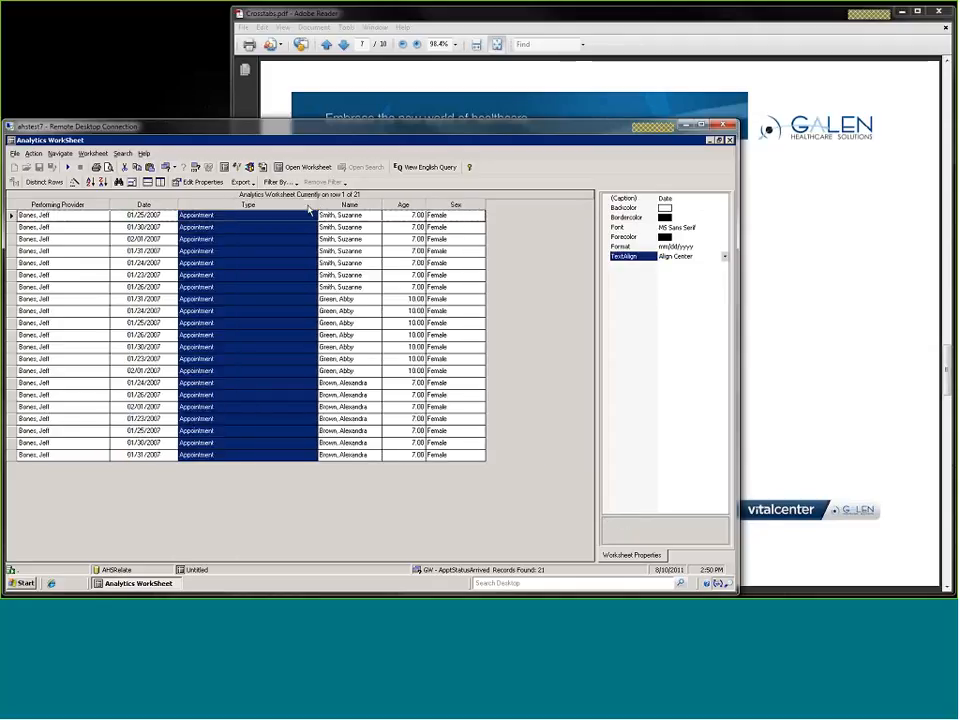
pyautogui.click(724, 256)
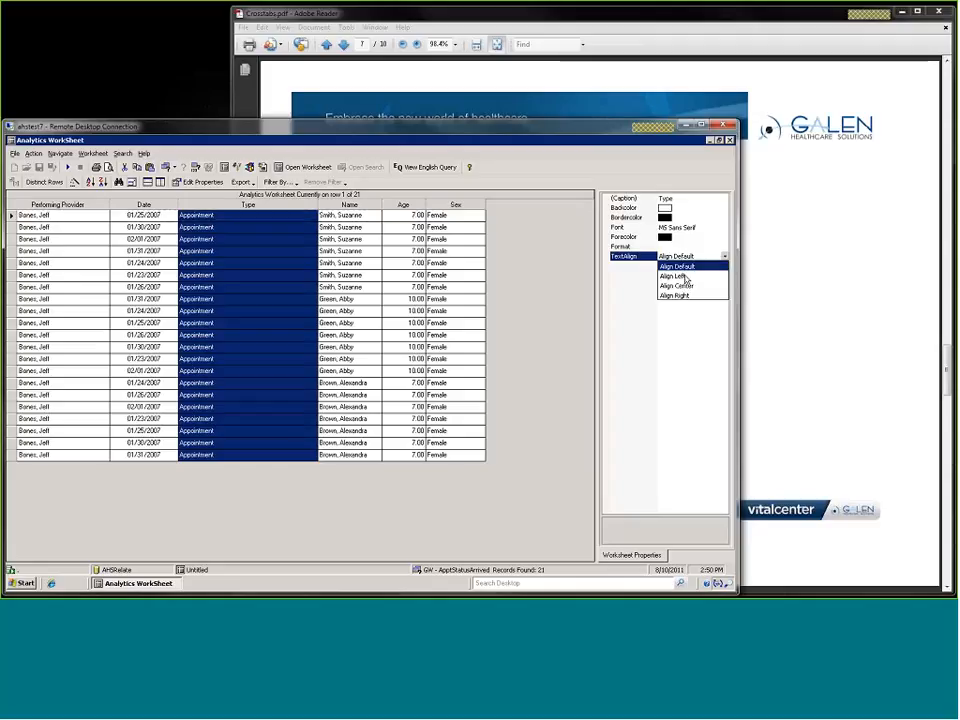
pyautogui.click(682, 285)
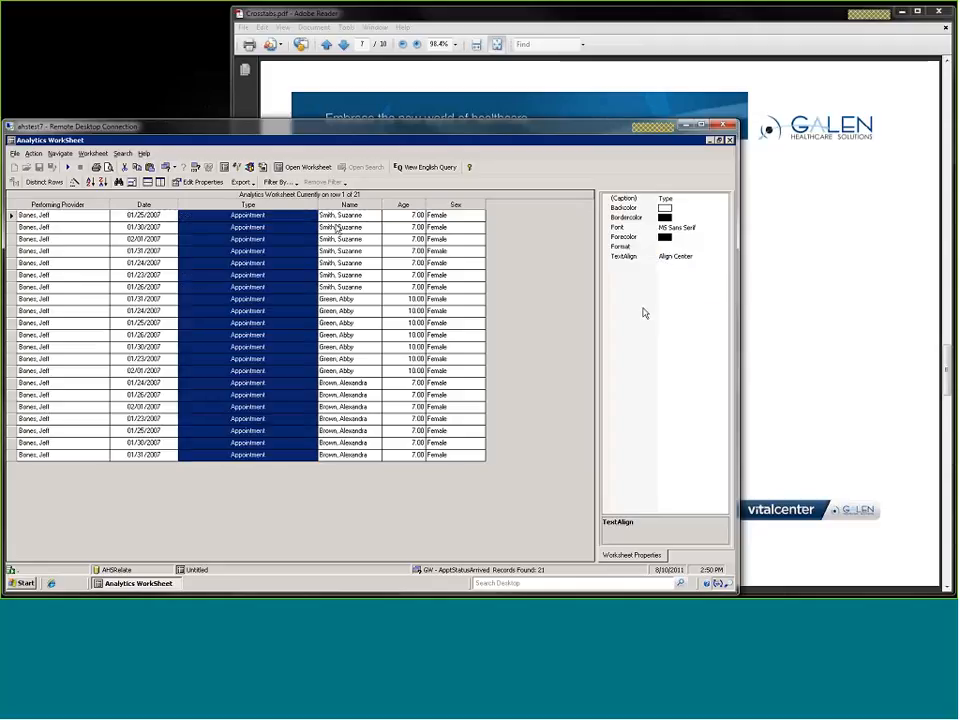
pyautogui.moveTo(317, 205); pyautogui.dragTo(274, 214)
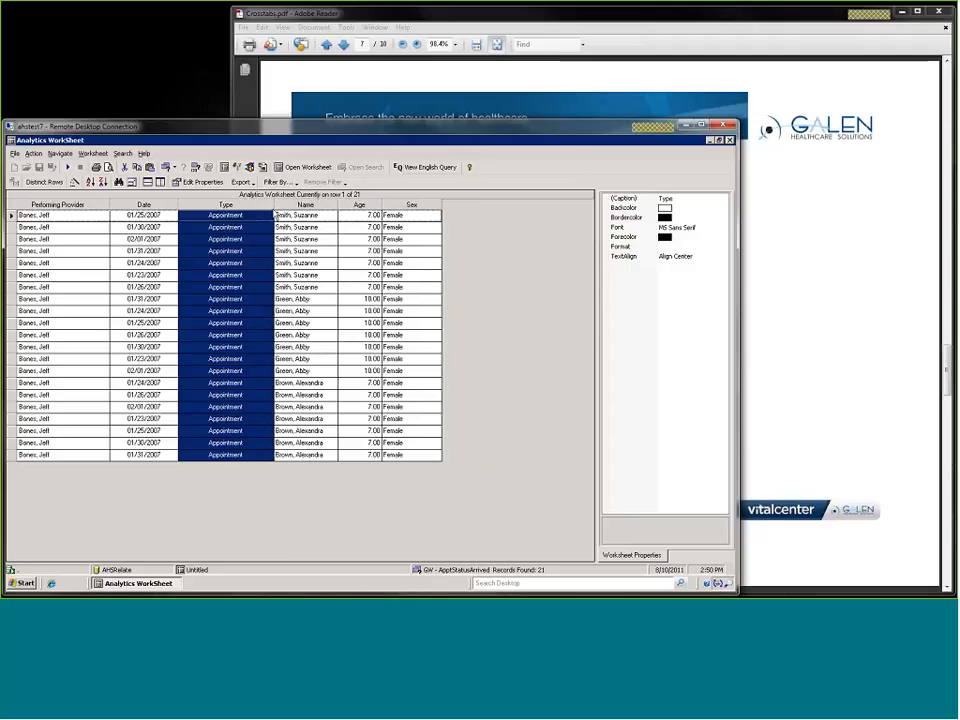
# Format the Age column as whole numbers with format 0 and set its text alignment to Align Center.
pyautogui.click(357, 207)
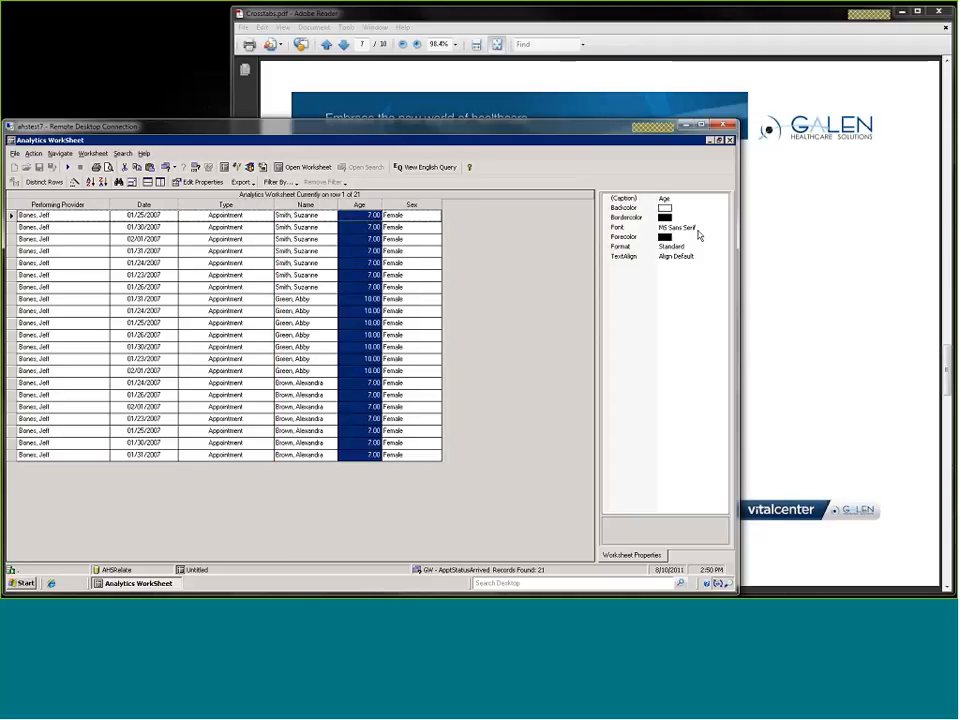
pyautogui.click(697, 247)
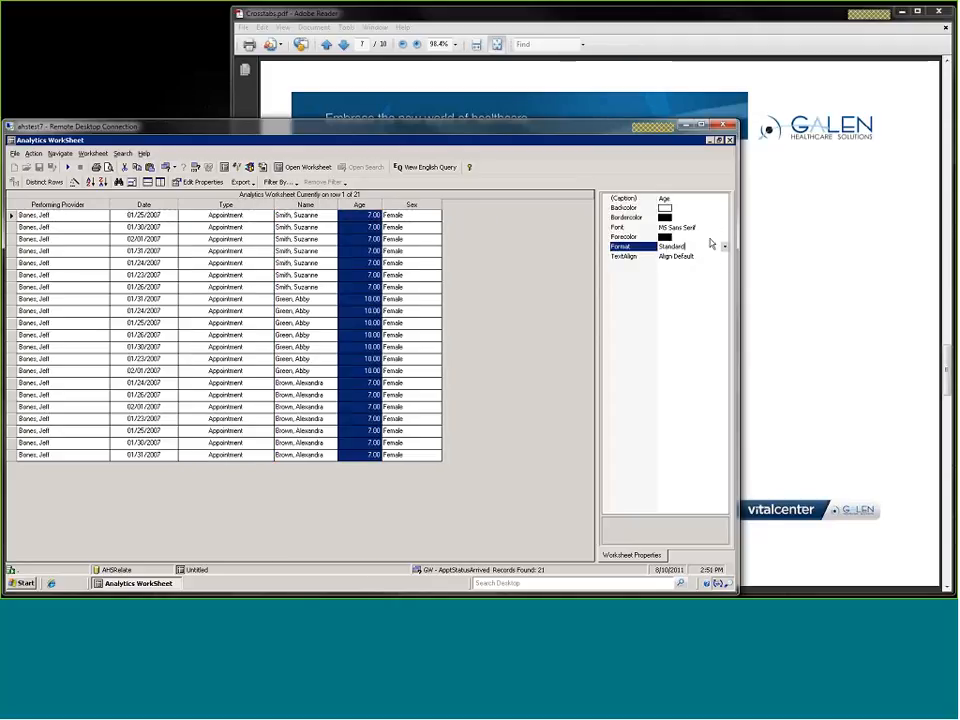
pyautogui.click(723, 247)
pyautogui.click(673, 259)
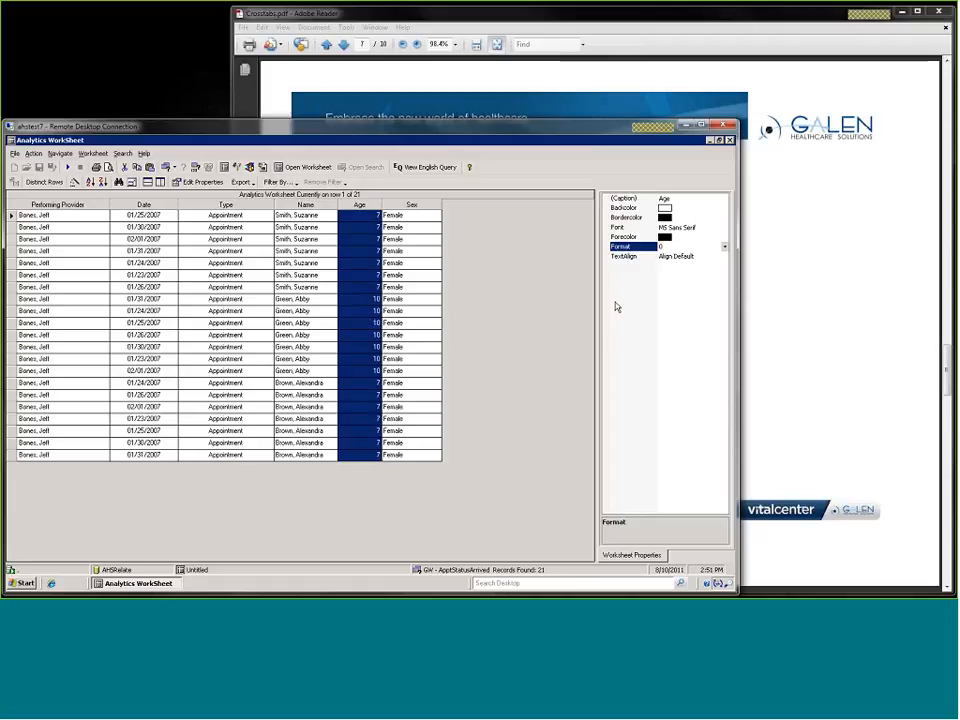
pyautogui.click(690, 257)
pyautogui.click(724, 257)
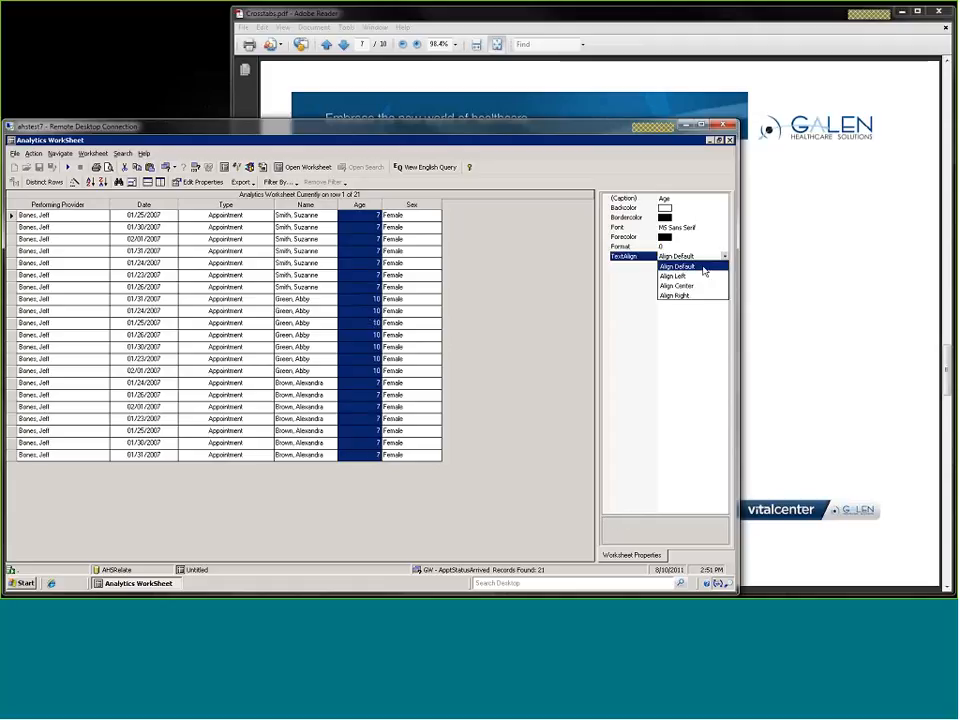
pyautogui.click(684, 285)
pyautogui.click(542, 283)
# Set the Sex column's text alignment to Align Center.
pyautogui.click(430, 220)
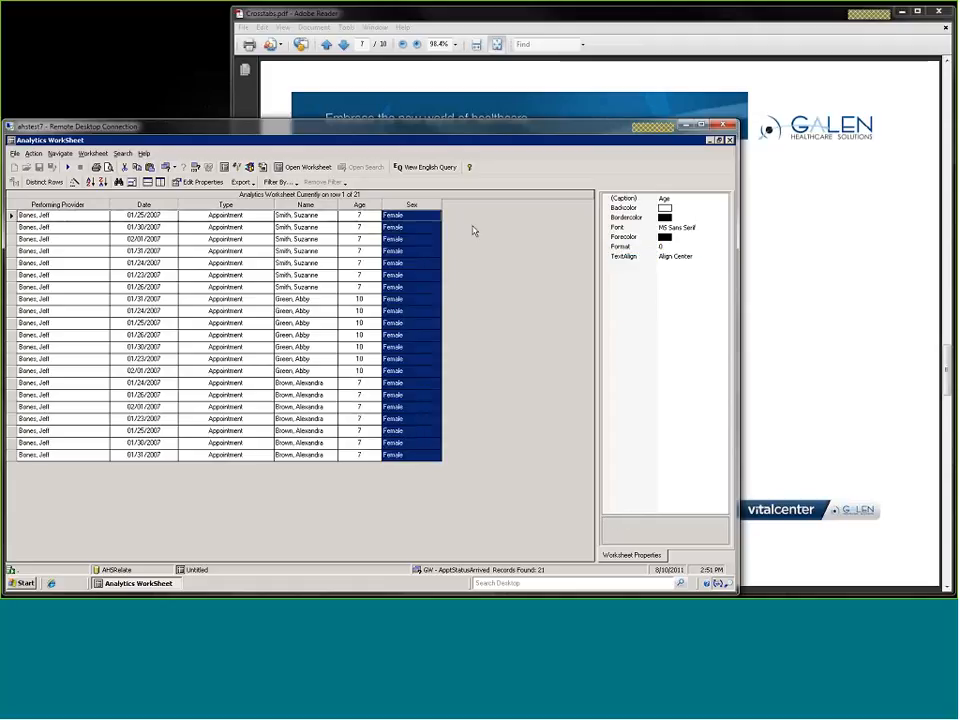
pyautogui.click(724, 257)
pyautogui.click(724, 257)
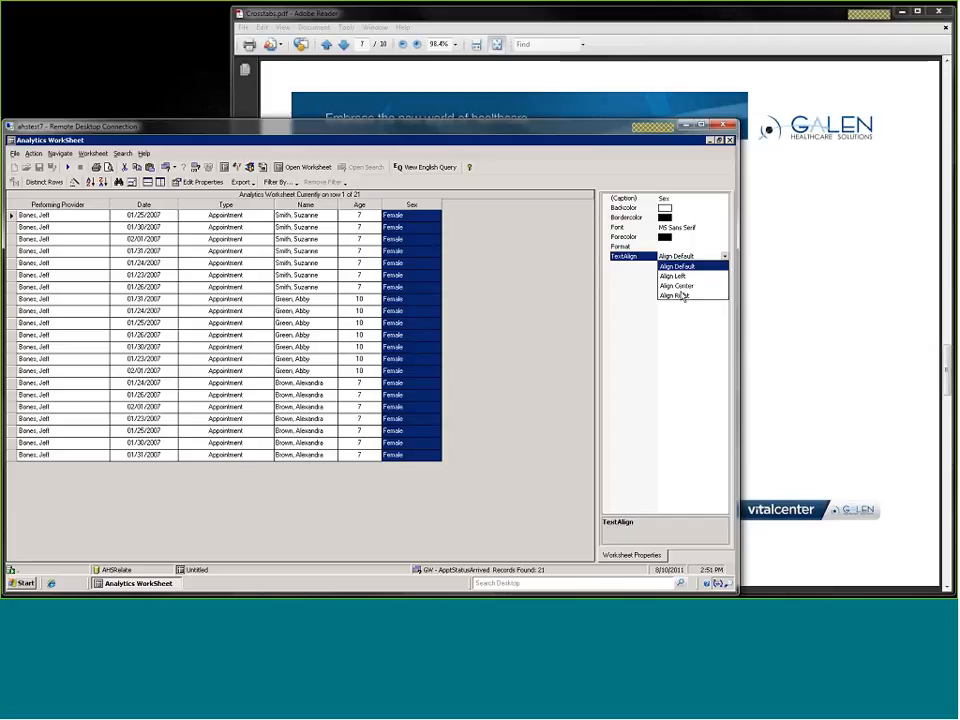
pyautogui.click(677, 286)
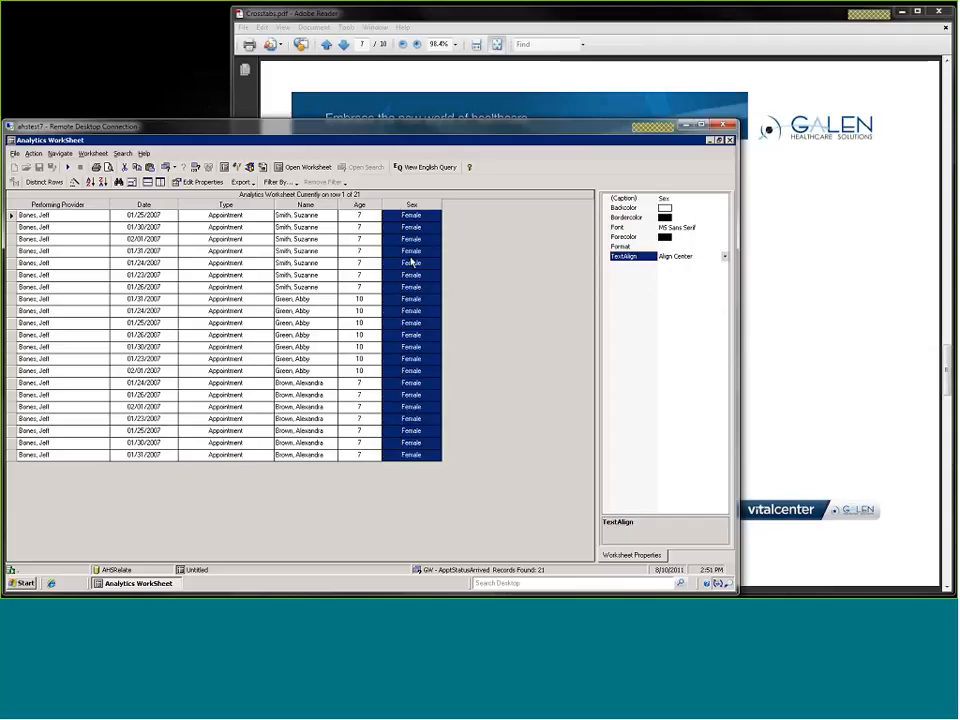
pyautogui.click(615, 278)
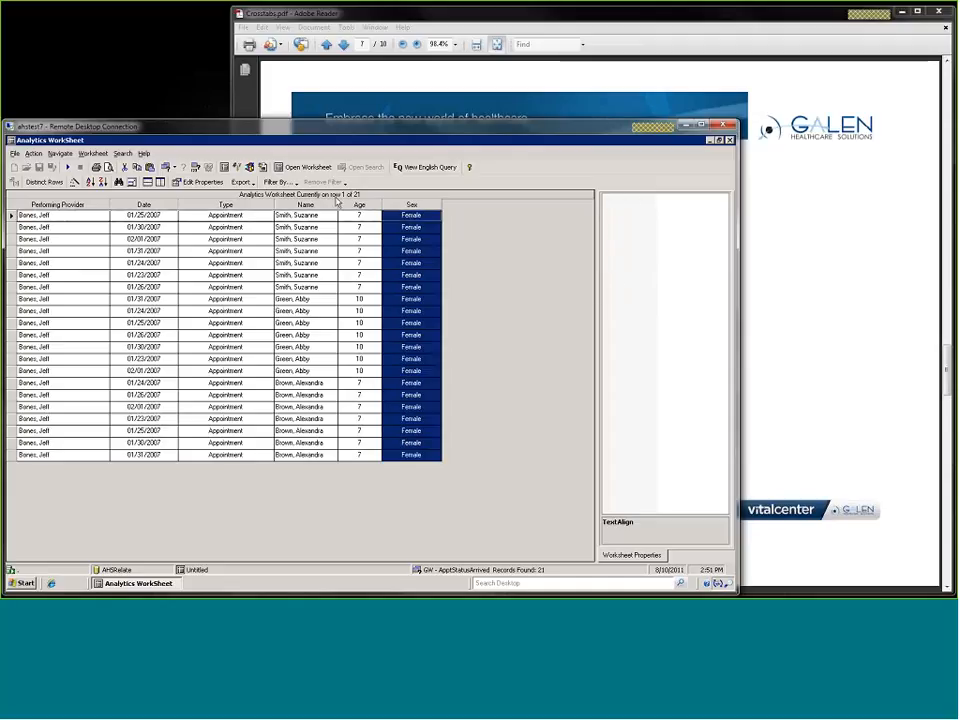
# Narrow the Type column further so it fits closely around its values.
pyautogui.click(268, 205)
pyautogui.click(277, 205)
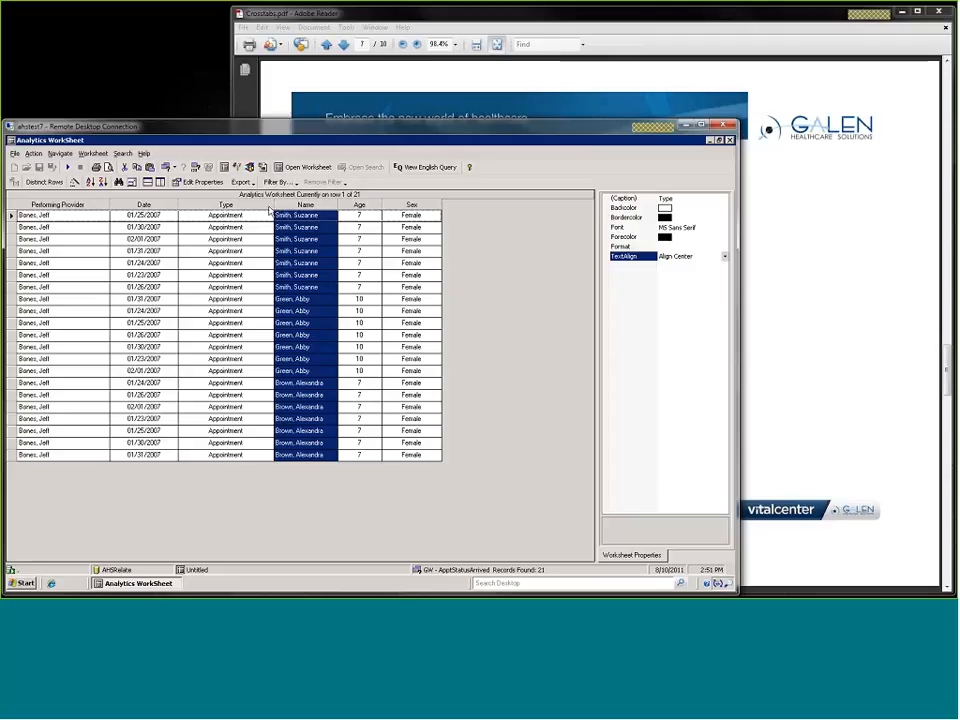
pyautogui.click(264, 205)
pyautogui.moveTo(274, 205); pyautogui.dragTo(244, 205)
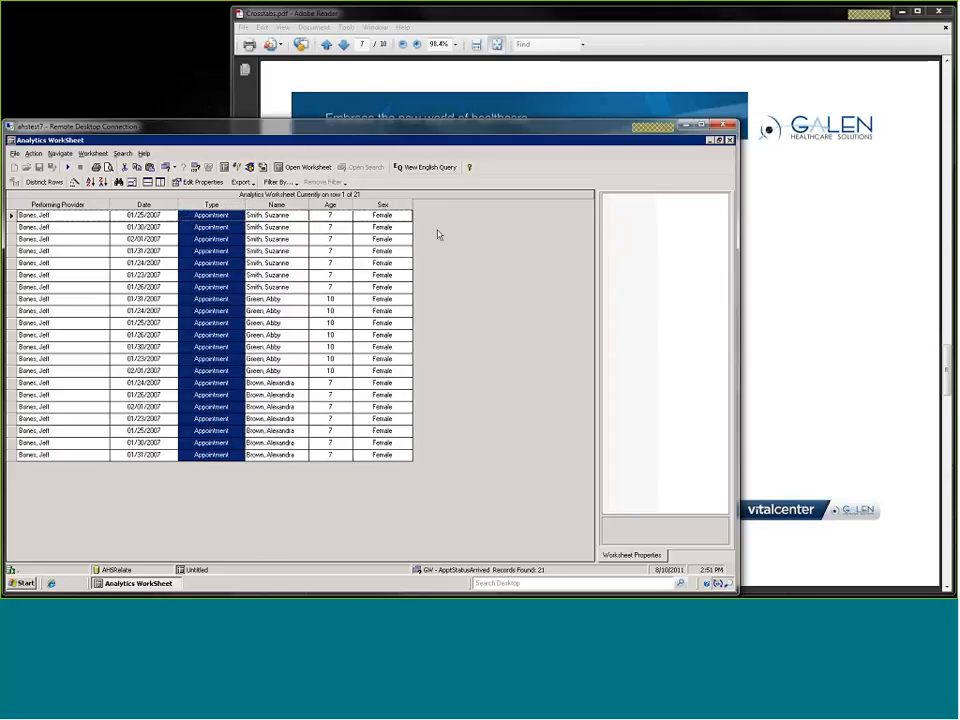
# Hide the worksheet properties and leave the full-screen view to show the field tree and selected fields.
pyautogui.click(330, 287)
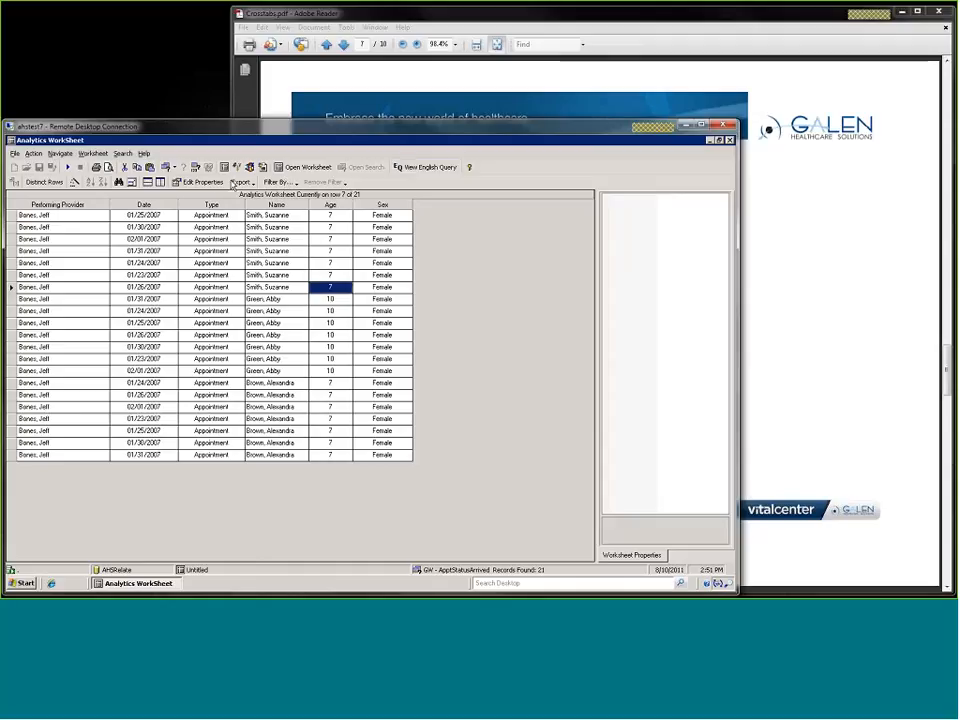
pyautogui.click(202, 183)
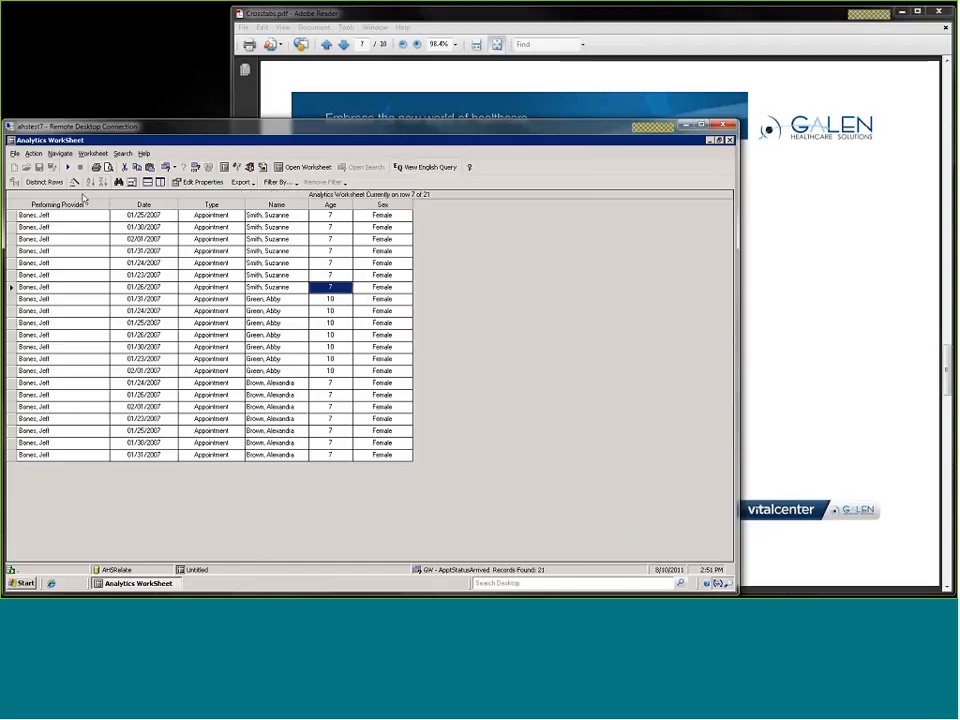
pyautogui.click(131, 182)
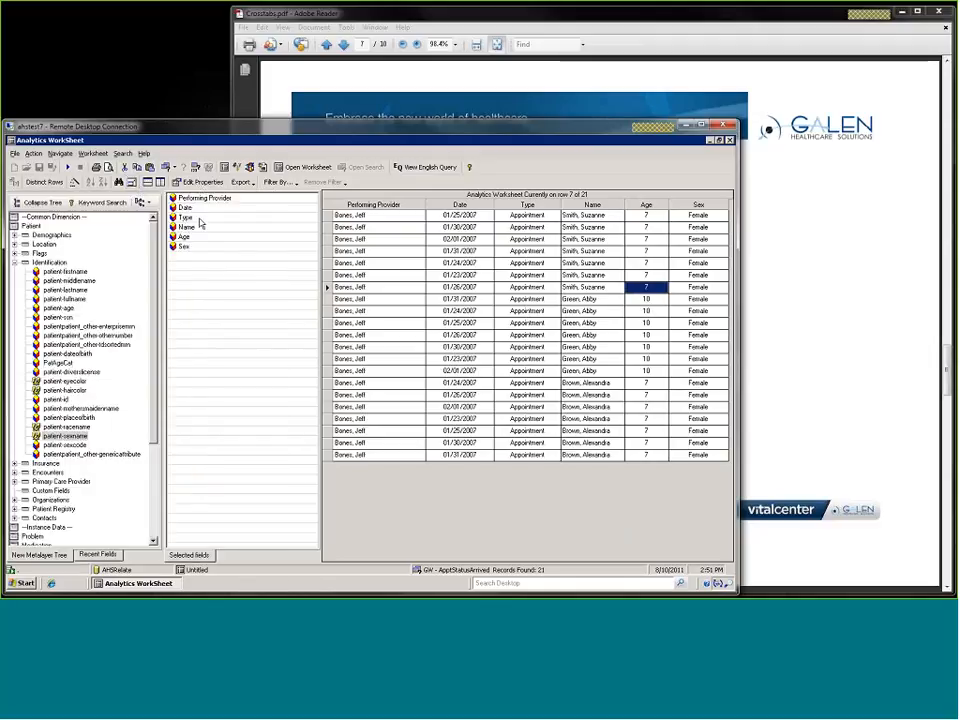
pyautogui.click(15, 153)
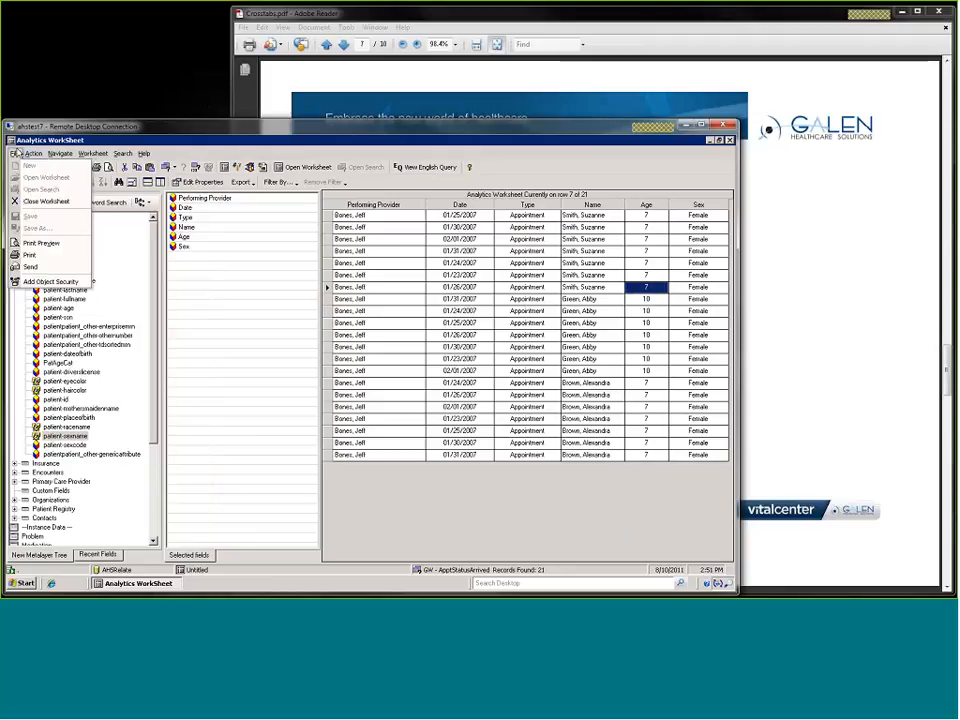
pyautogui.moveTo(66, 155)
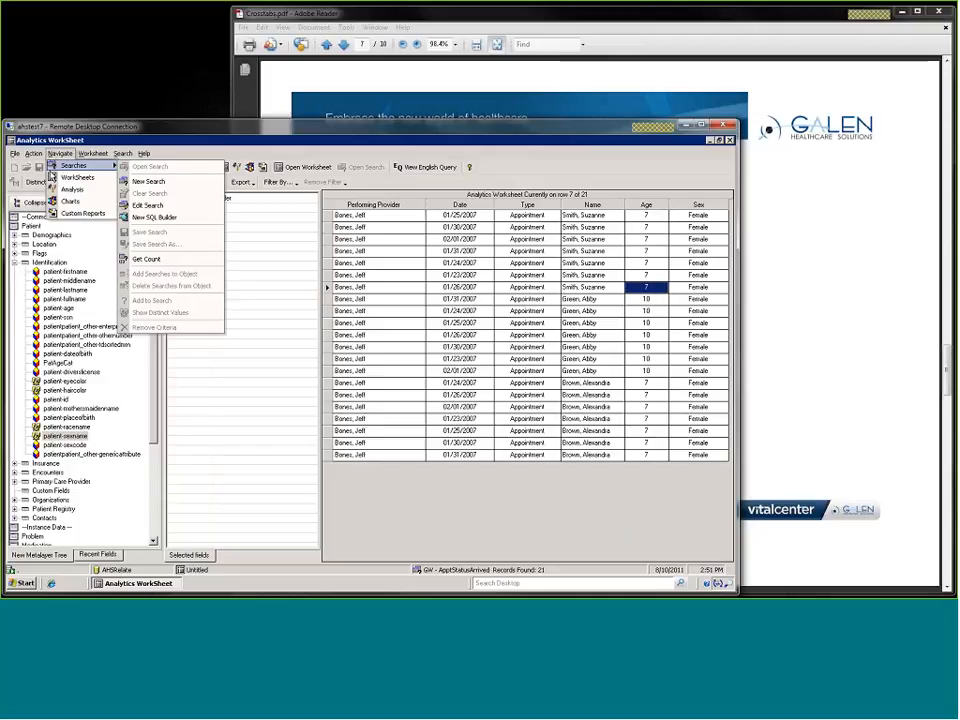
pyautogui.moveTo(99, 156)
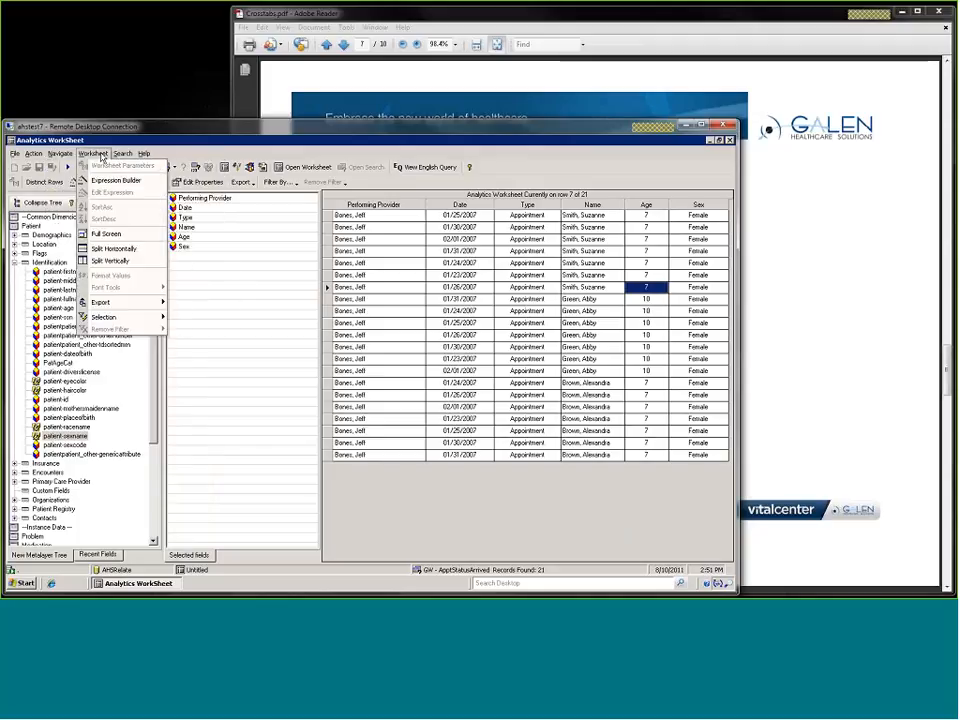
pyautogui.click(100, 156)
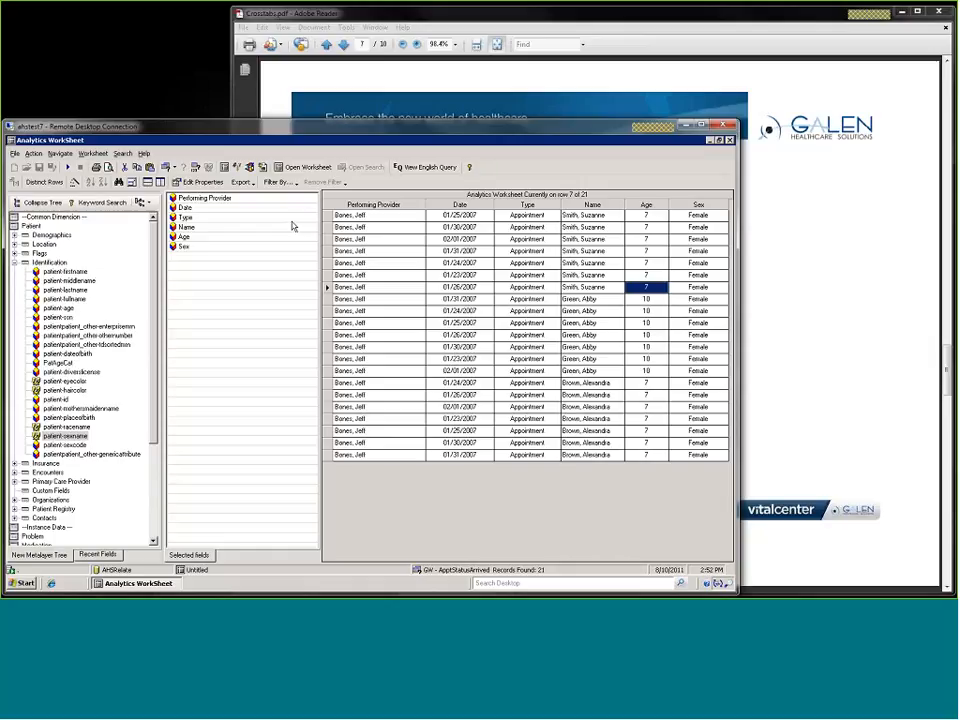
# Return to the crosstab analysis and show its layout of slice dimensions, row dimensions and data fields.
pyautogui.click(60, 153)
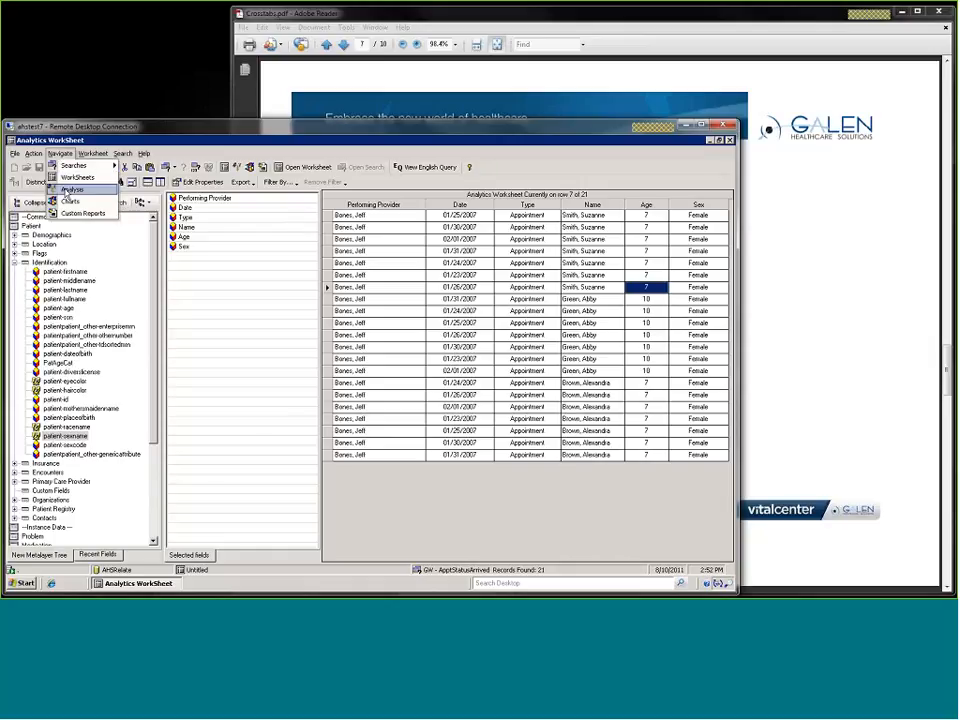
pyautogui.click(71, 189)
pyautogui.click(381, 391)
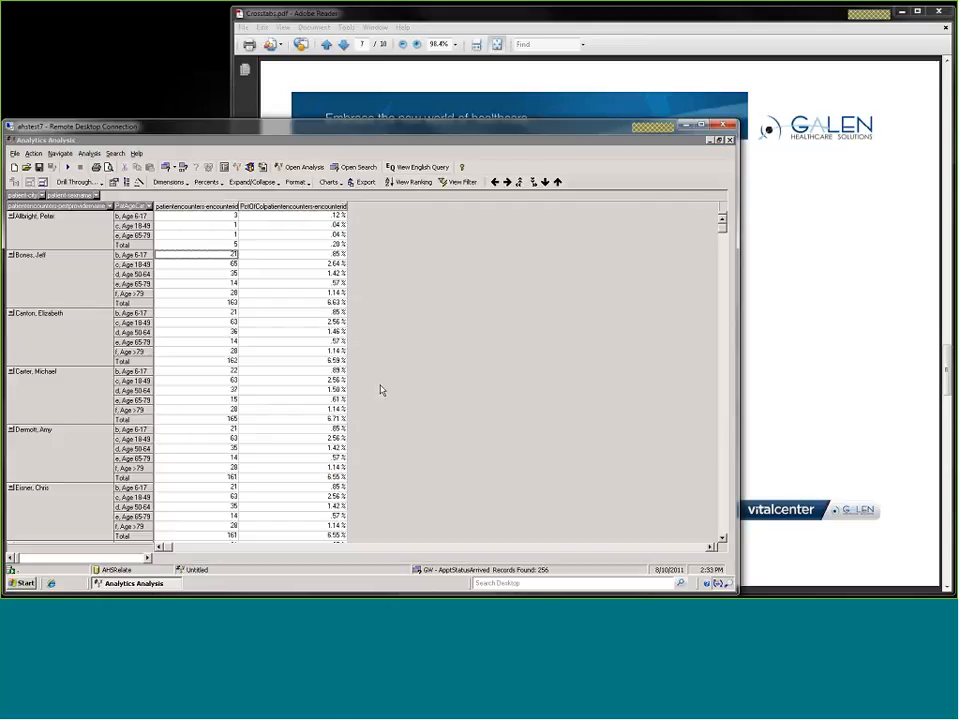
pyautogui.click(182, 167)
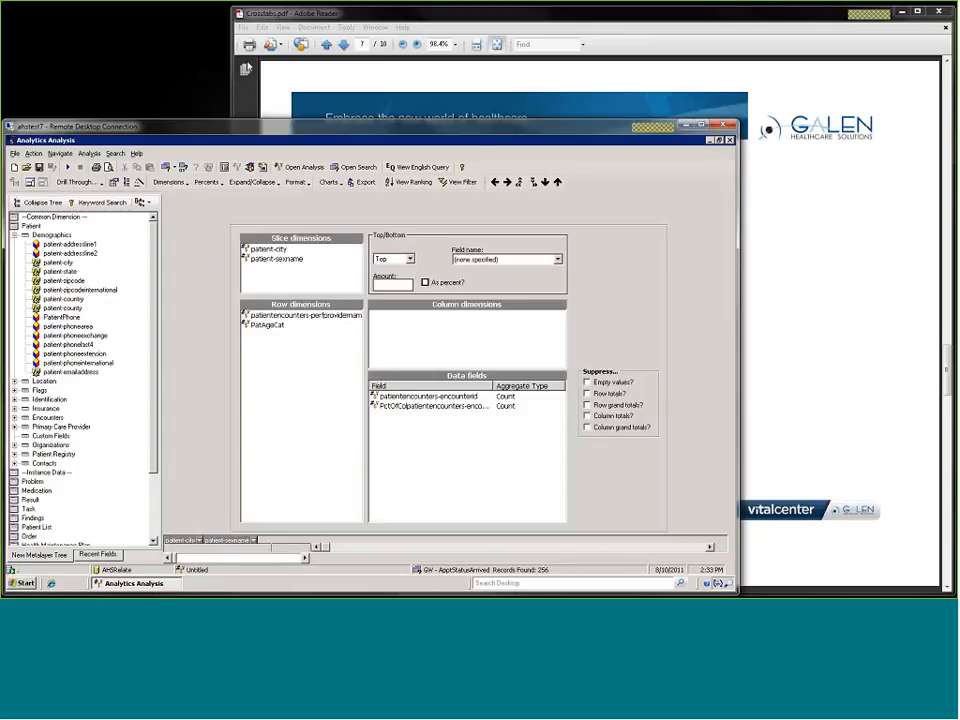
pyautogui.click(33, 153)
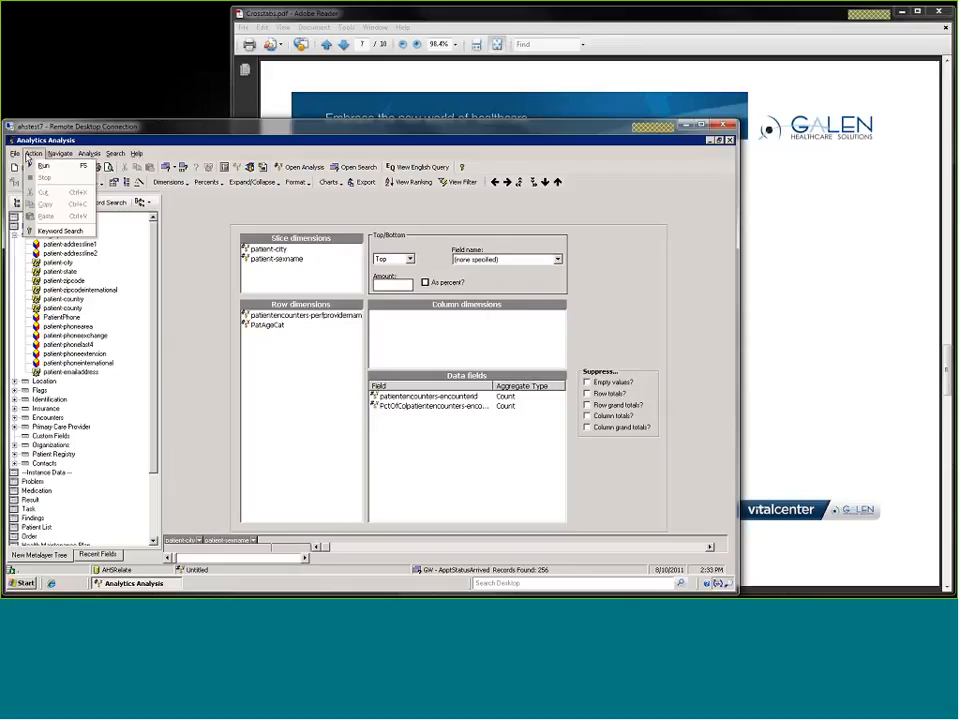
pyautogui.moveTo(58, 154)
pyautogui.moveTo(88, 154)
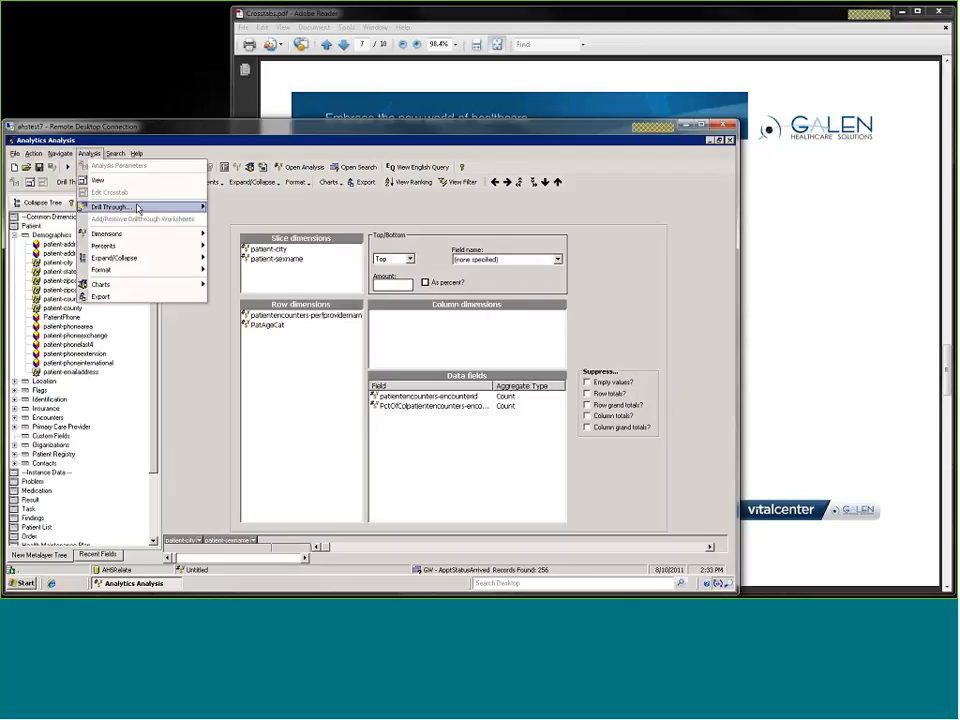
pyautogui.moveTo(136, 208)
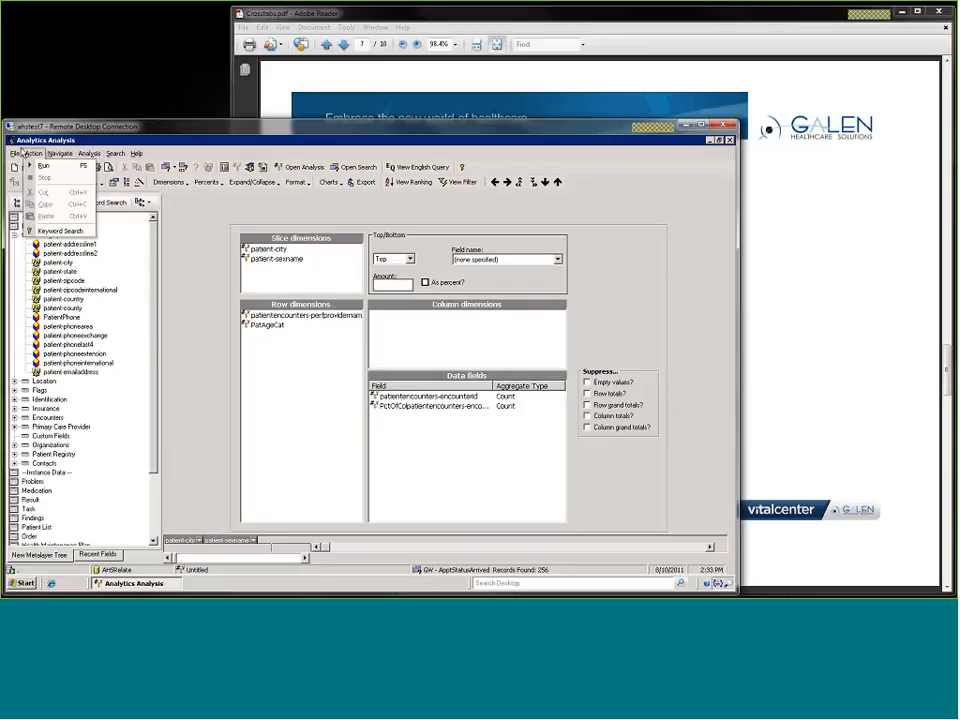
pyautogui.moveTo(14, 155)
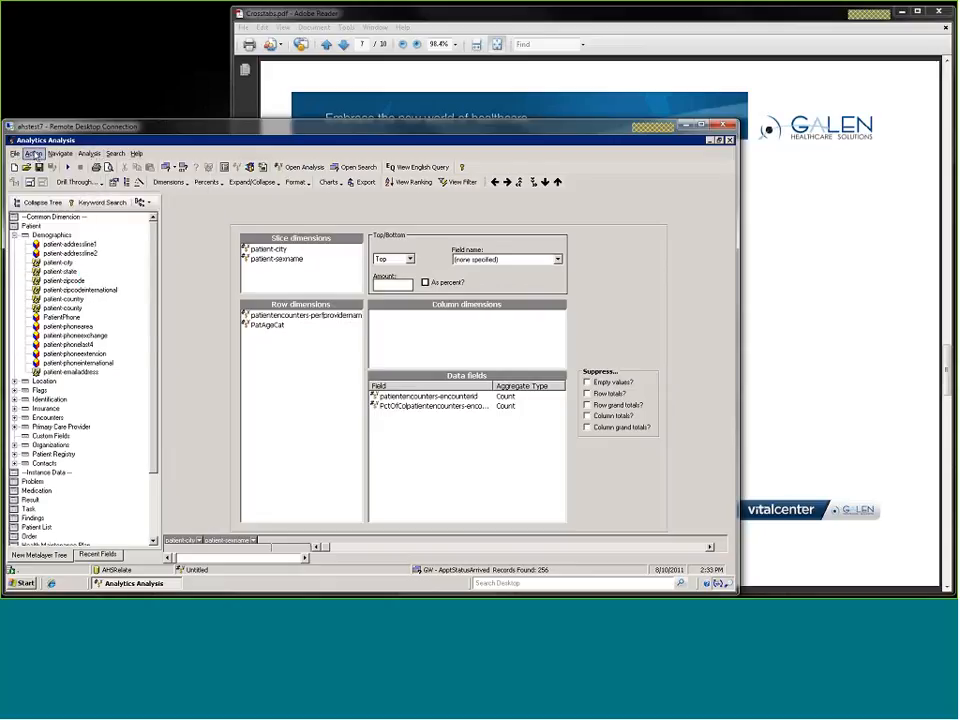
pyautogui.click(34, 154)
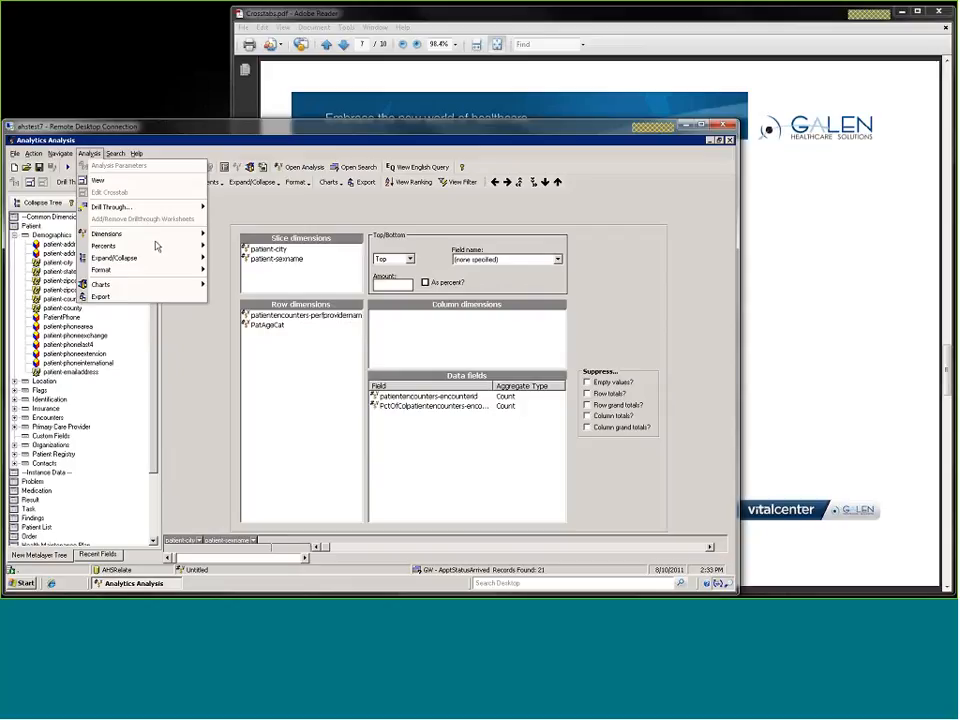
pyautogui.click(207, 343)
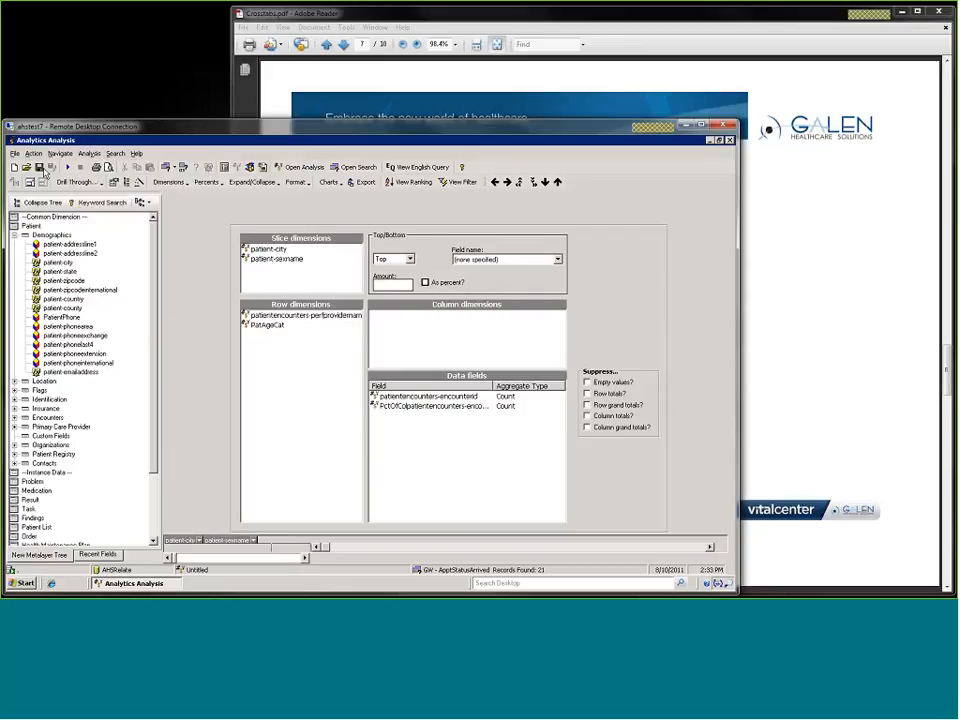
# Save the crosstab as "GW test" in the Development category with the description "Test", without adding it to any security groups.
pyautogui.click(39, 168)
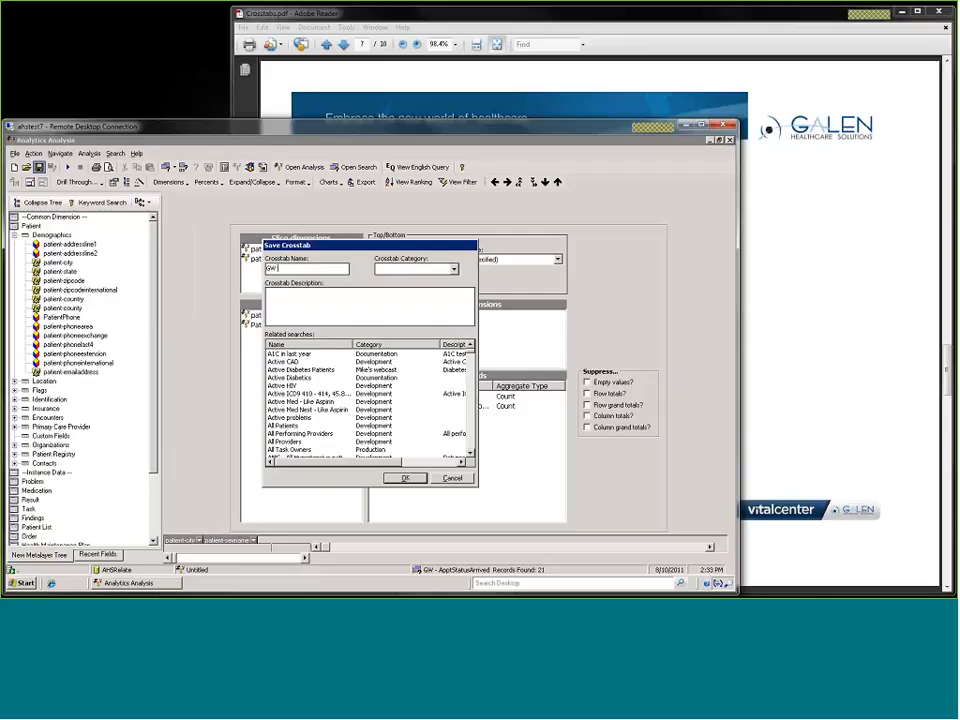
pyautogui.write('GW test')
pyautogui.press('Tab')
pyautogui.press('d')
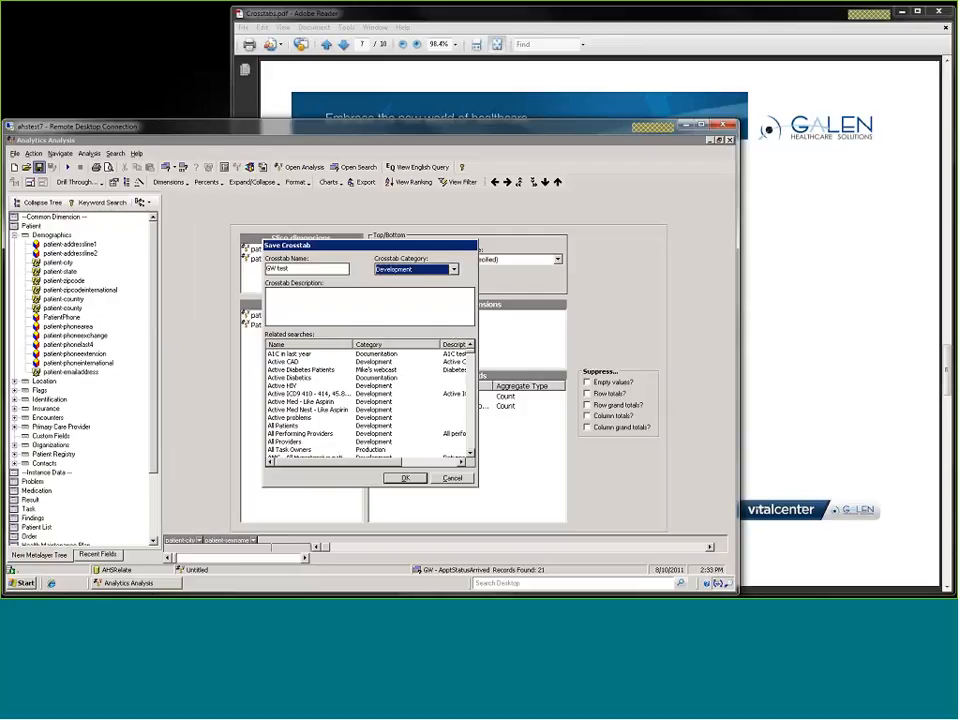
pyautogui.press('Tab')
pyautogui.write('Test')
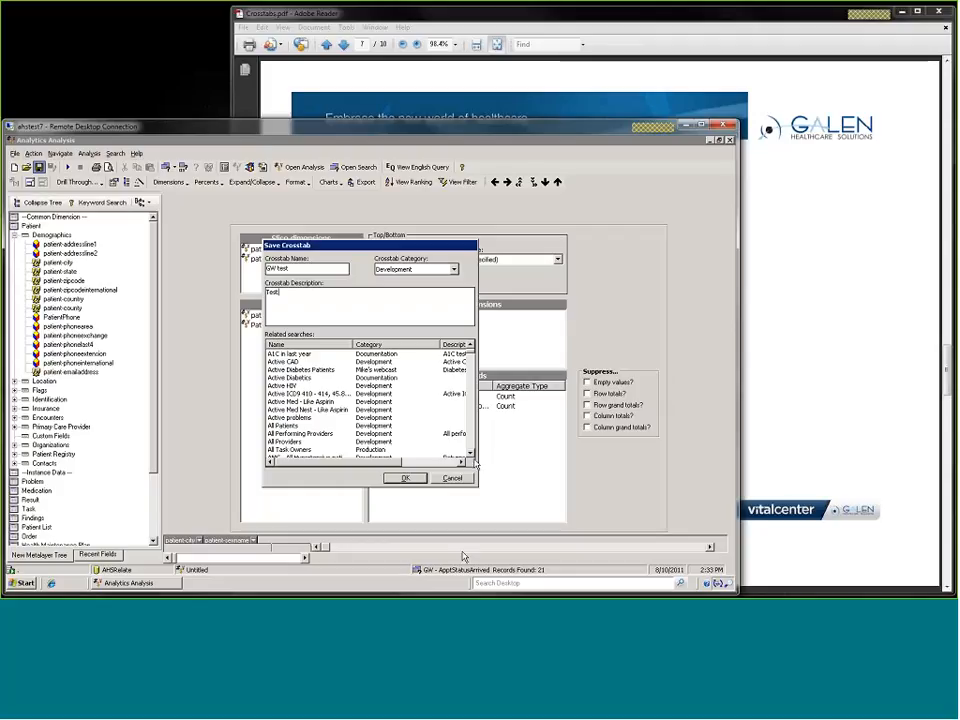
pyautogui.moveTo(470, 356); pyautogui.dragTo(472, 413)
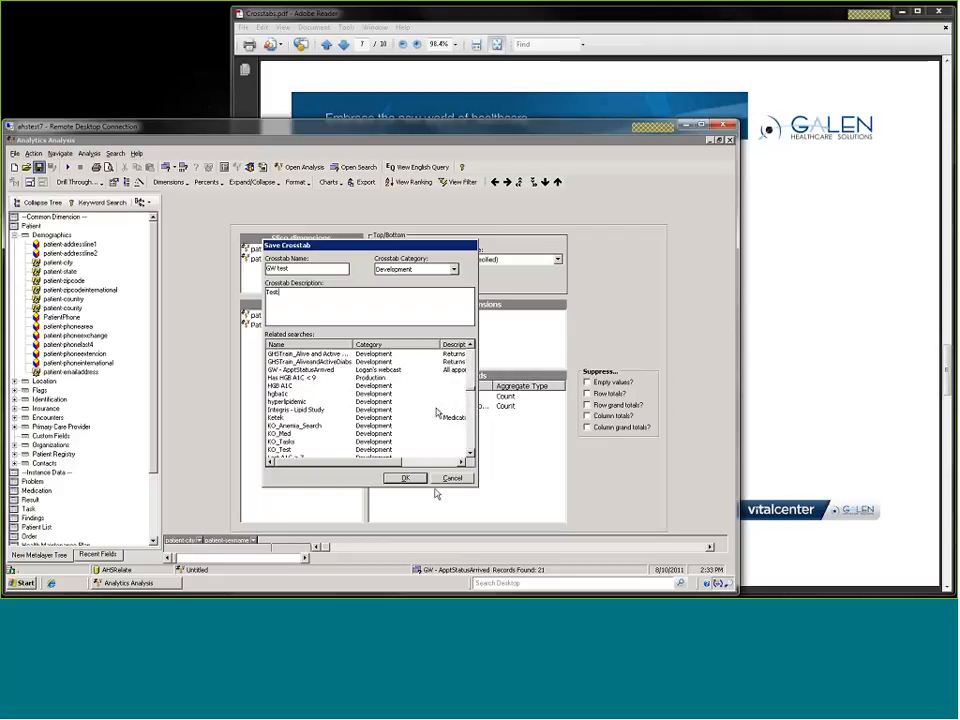
pyautogui.press('Return')
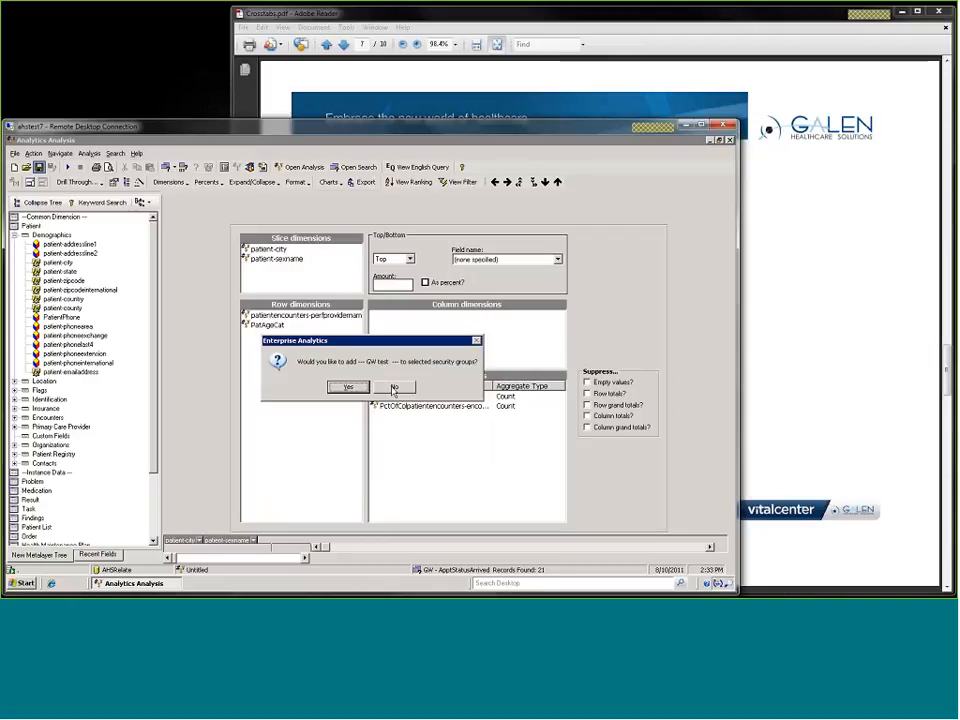
pyautogui.click(394, 388)
# Attach the LC - BasicPatInfo worksheet to the crosstab as a drillthrough worksheet.
pyautogui.click(89, 153)
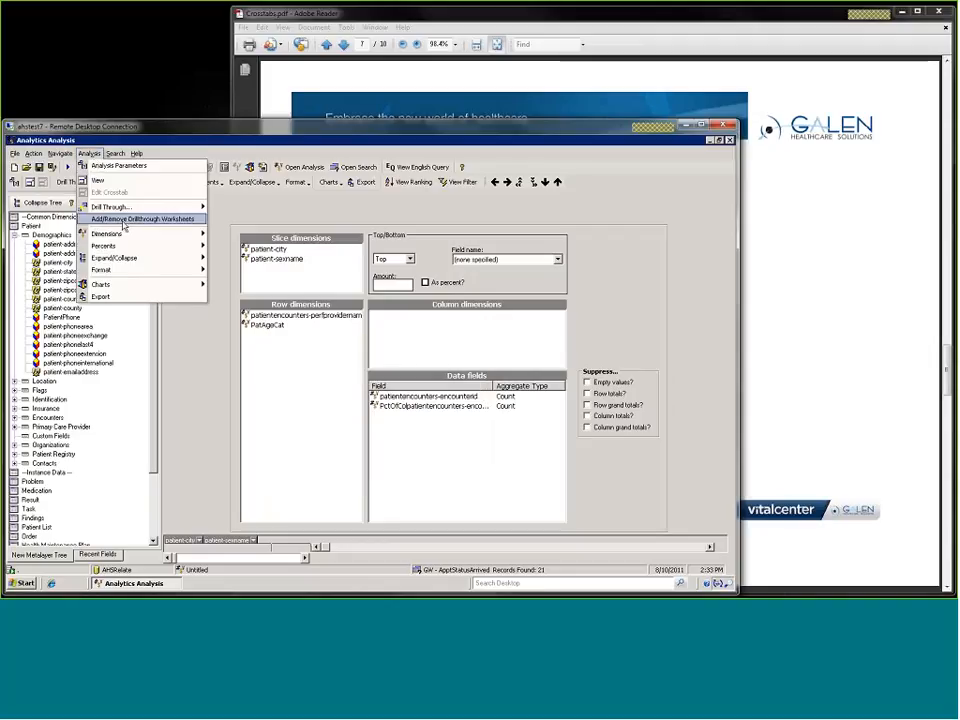
pyautogui.click(122, 220)
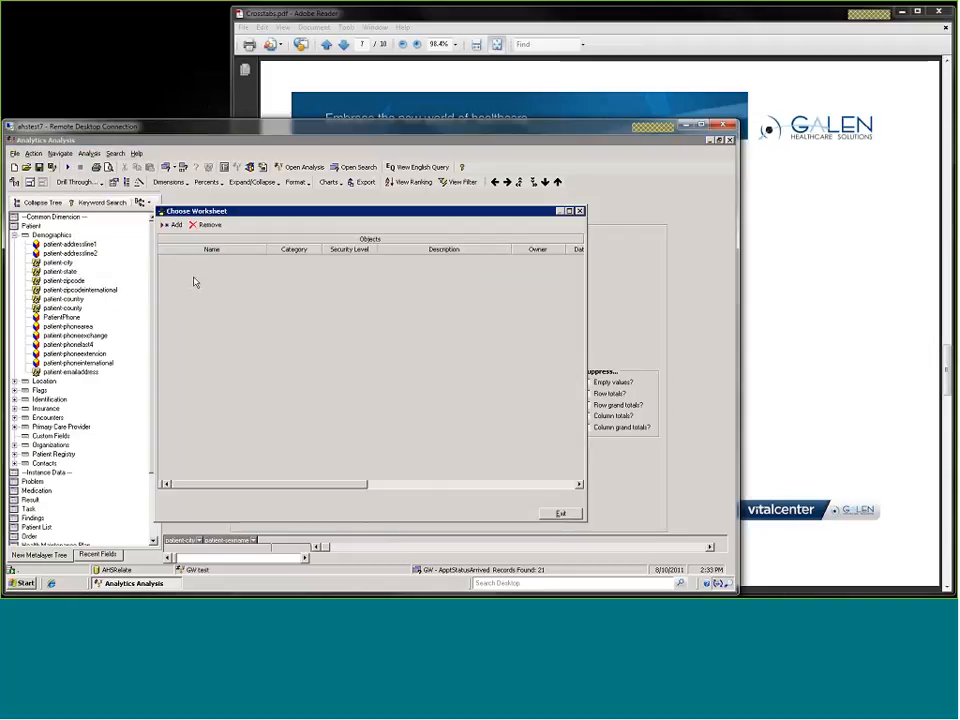
pyautogui.click(176, 225)
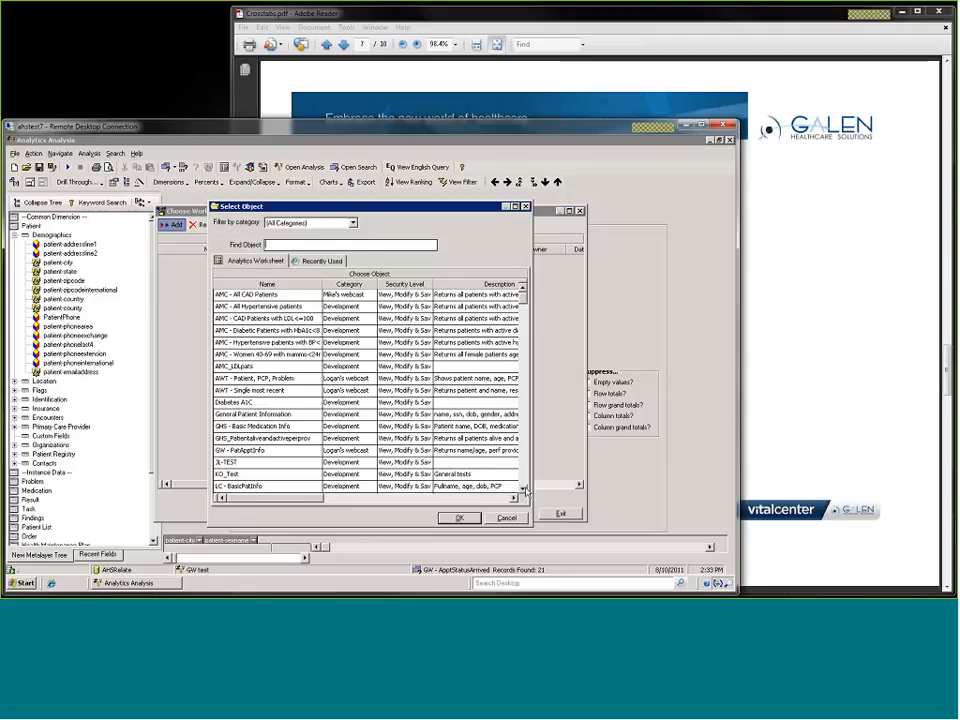
pyautogui.scroll(-5, 524, 489)
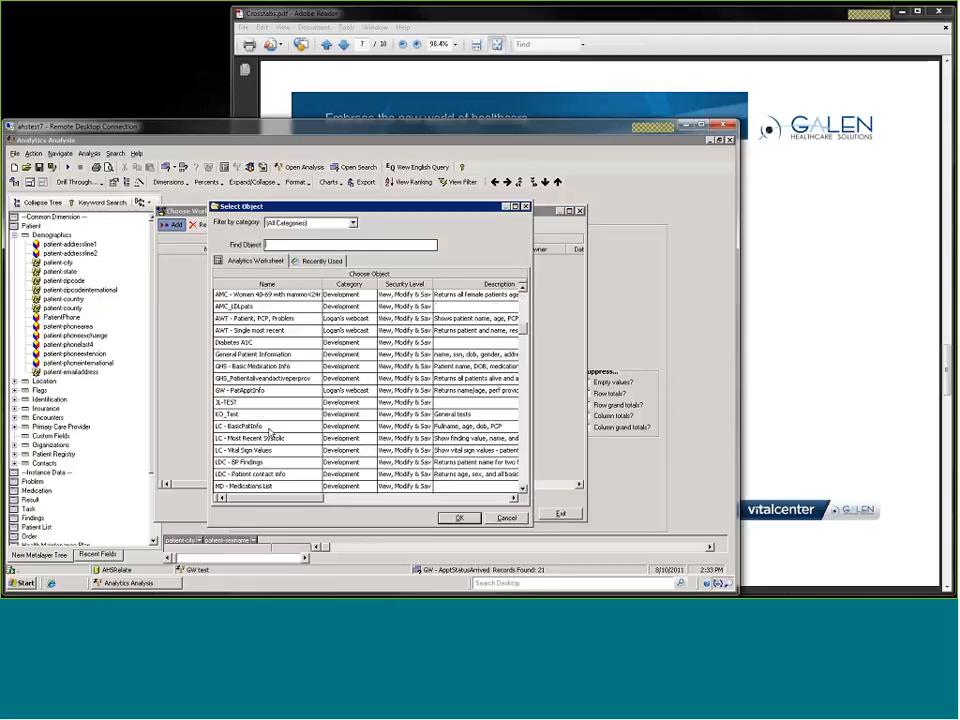
pyautogui.click(266, 427)
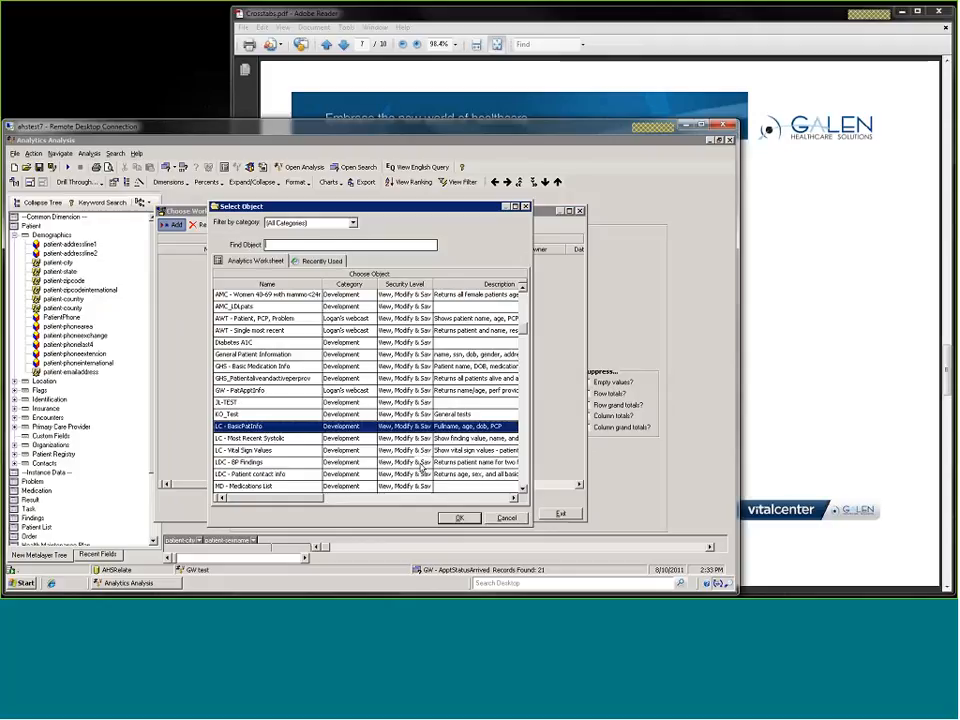
pyautogui.click(460, 518)
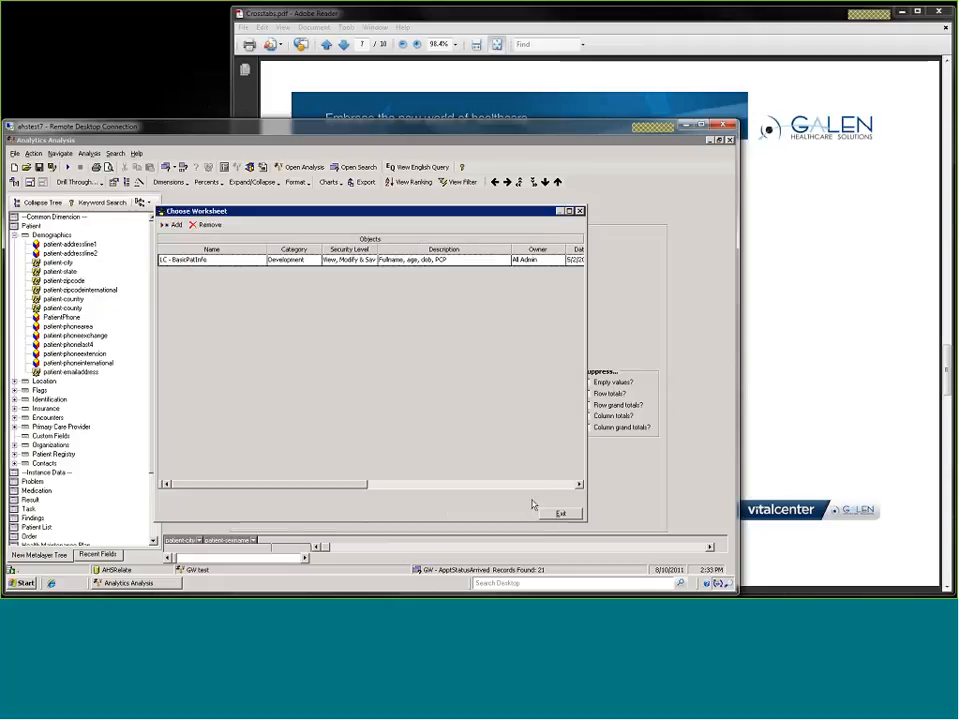
pyautogui.click(556, 516)
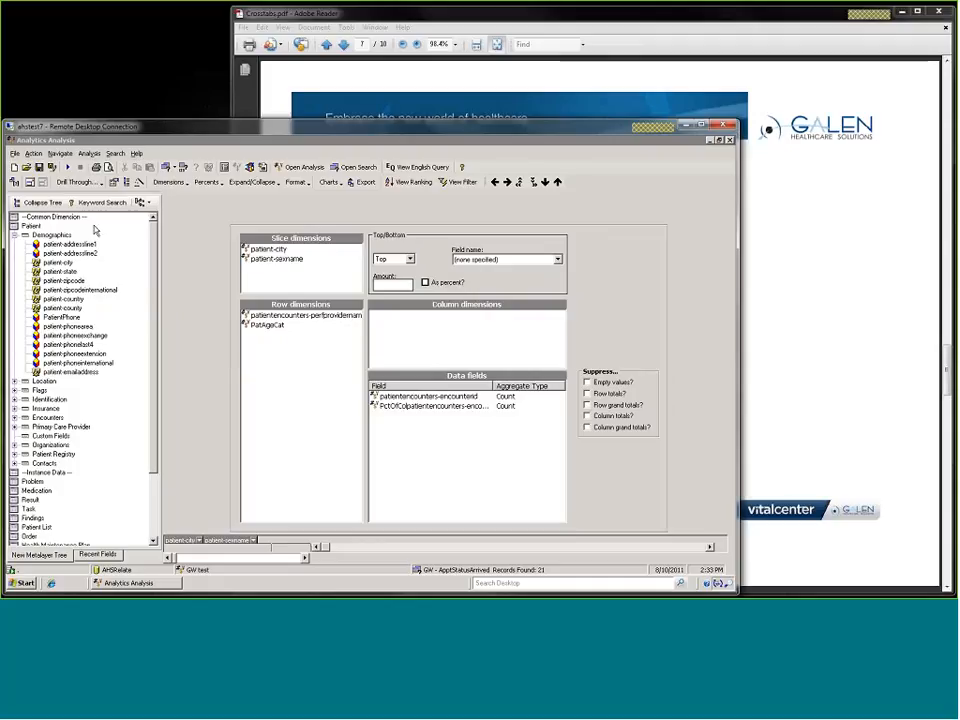
# Drill through from the second provider's Age 18-49 encounter count to the defined worksheet LC - BasicPatInfo and run it.
pyautogui.rightClick(207, 270)
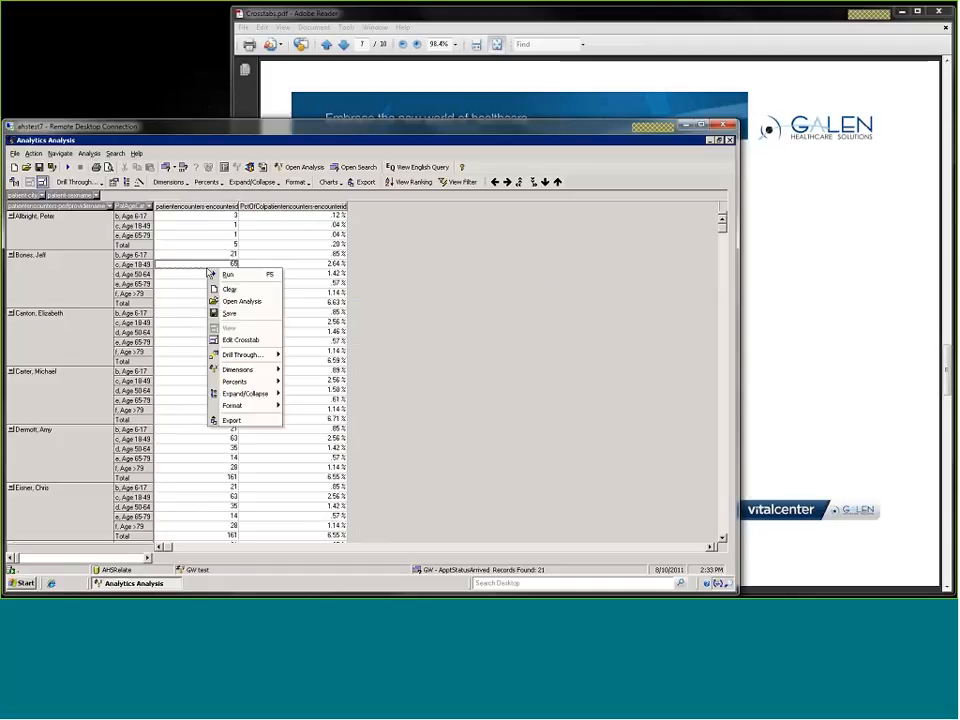
pyautogui.moveTo(265, 355)
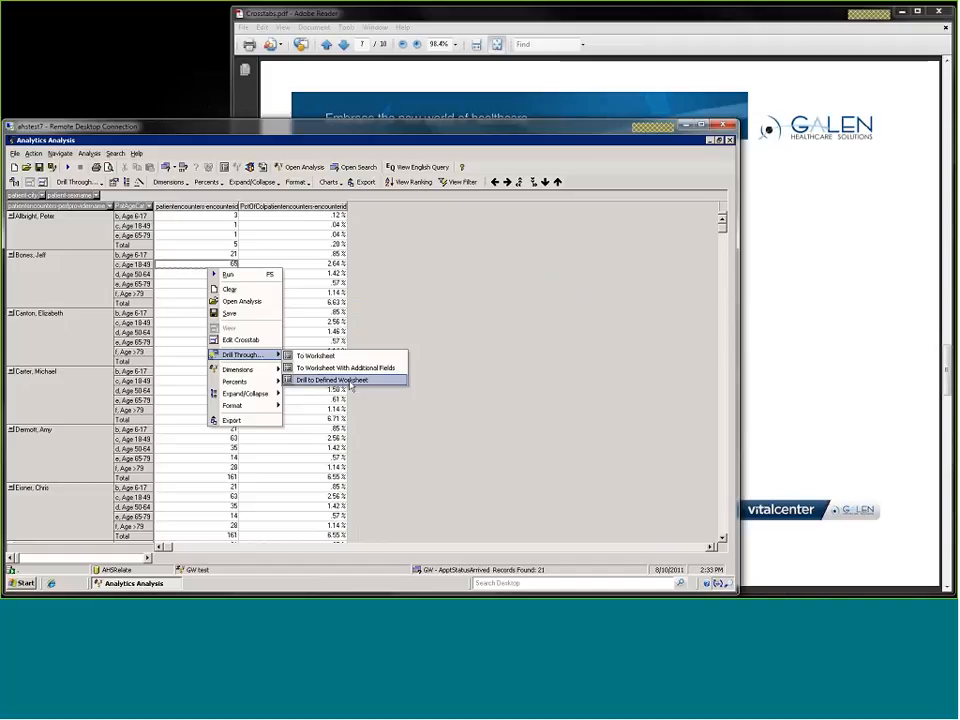
pyautogui.click(352, 381)
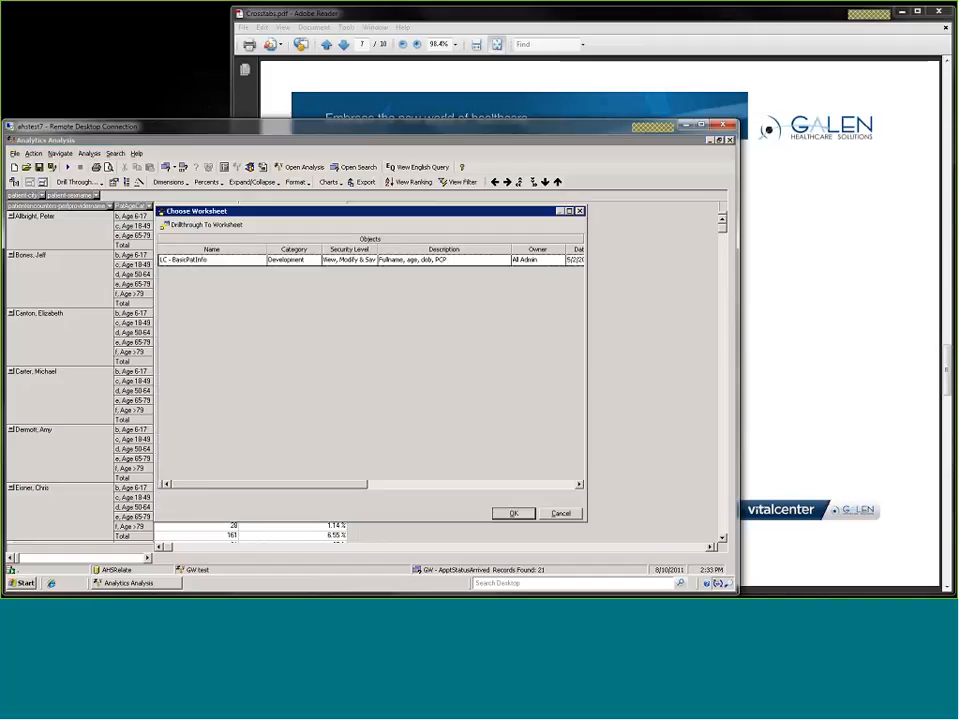
pyautogui.click(231, 260)
pyautogui.click(514, 513)
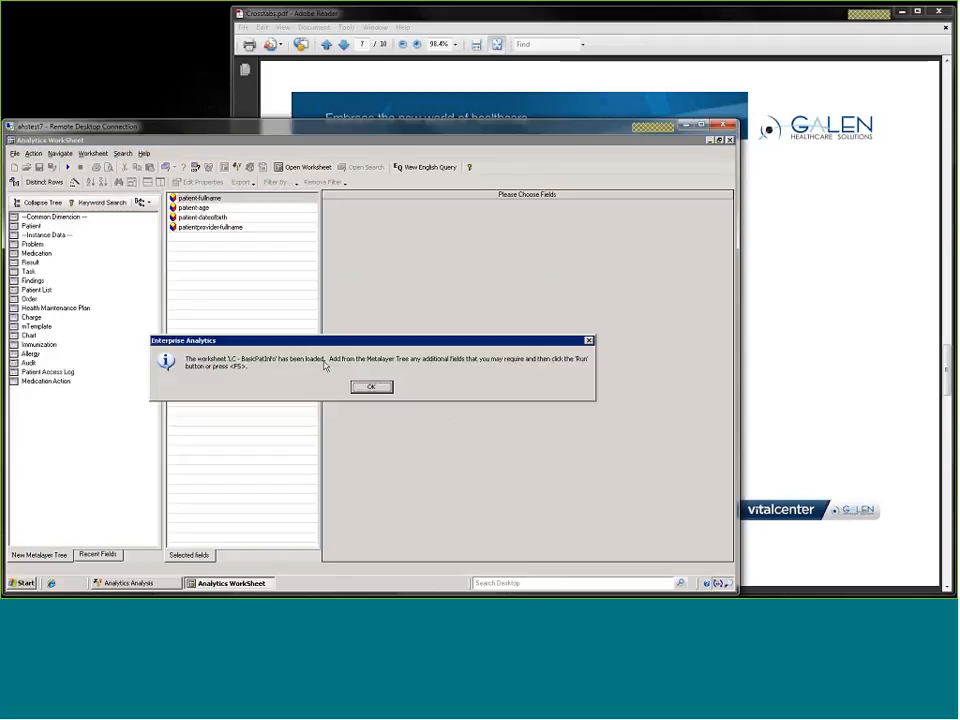
pyautogui.click(372, 388)
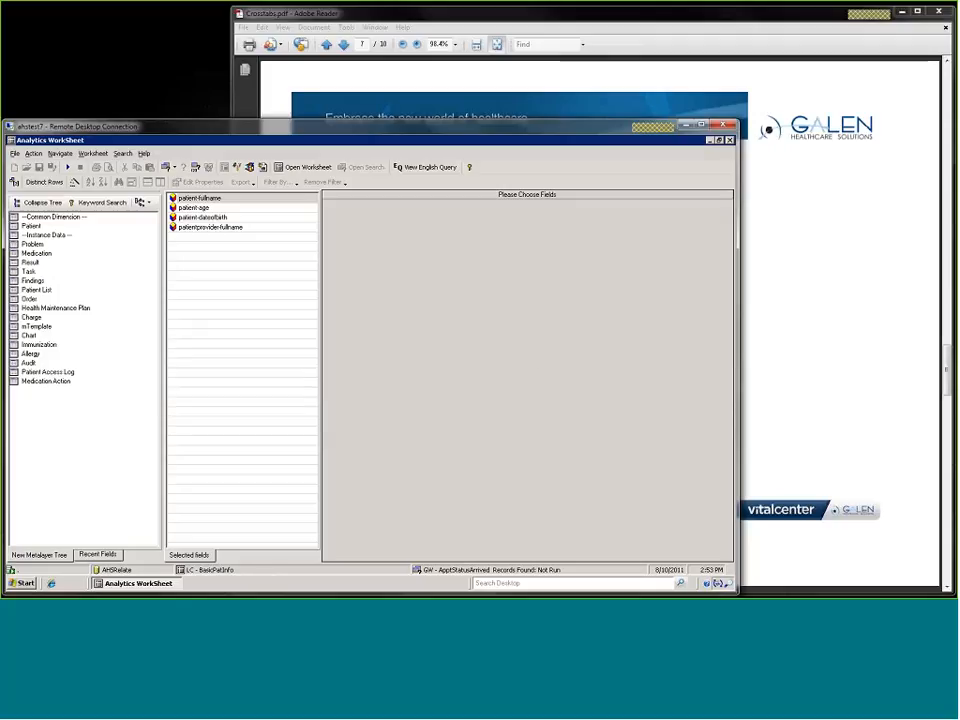
pyautogui.click(68, 167)
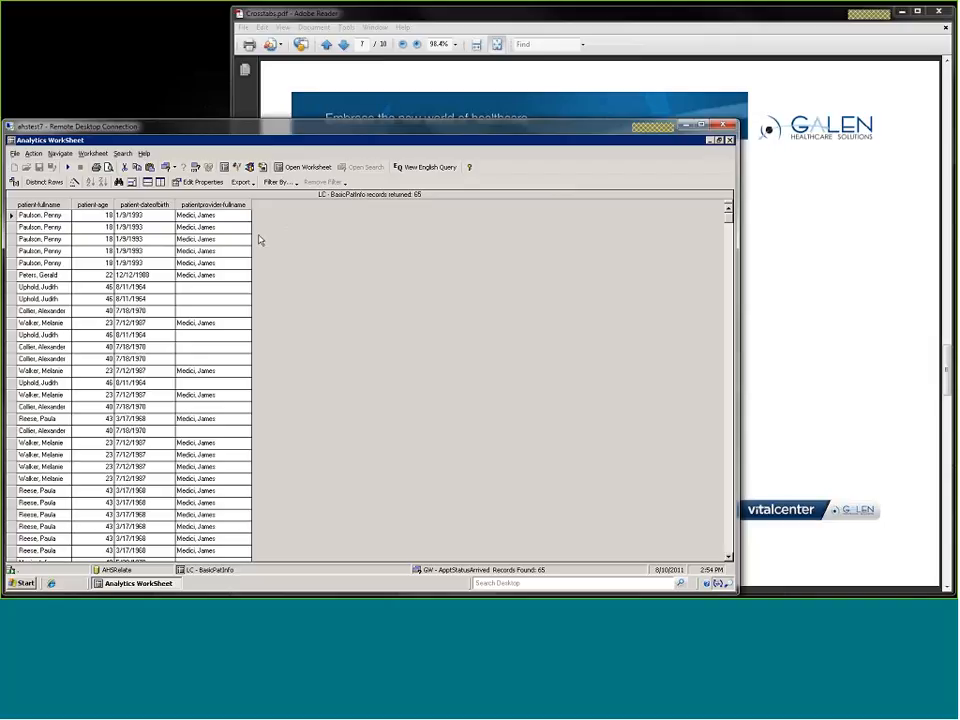
# Return from the worksheet to the crosstab analysis and open its layout for editing.
pyautogui.click(59, 153)
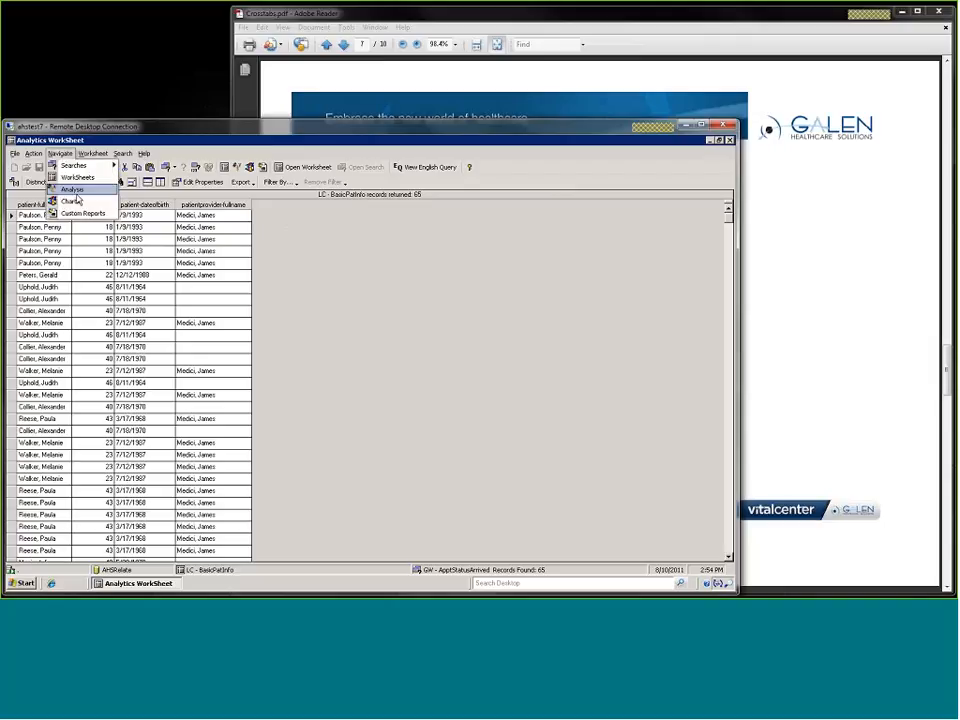
pyautogui.click(70, 191)
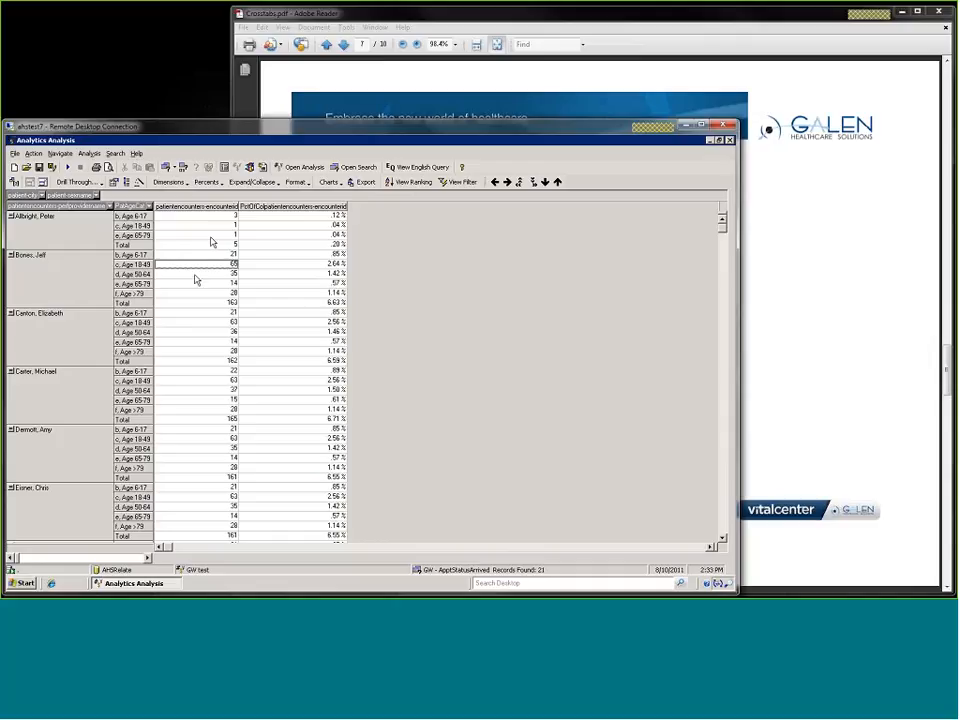
pyautogui.click(44, 182)
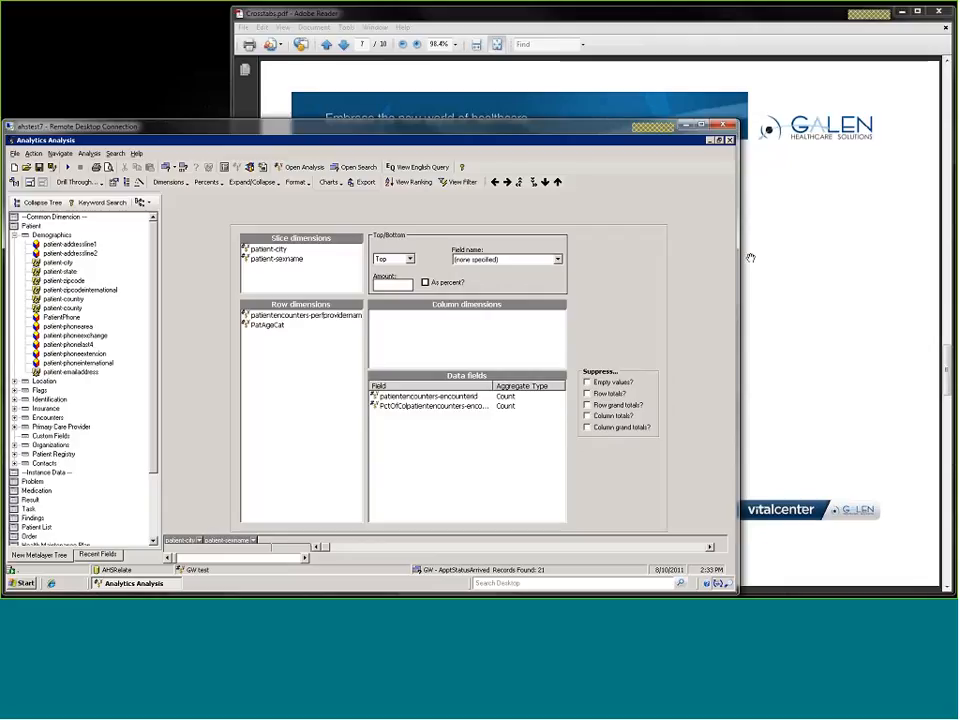
# Switch to Crosstabs.pdf in Adobe Reader, view the Tips page, and return to the crosstab layout.
pyautogui.click(796, 267)
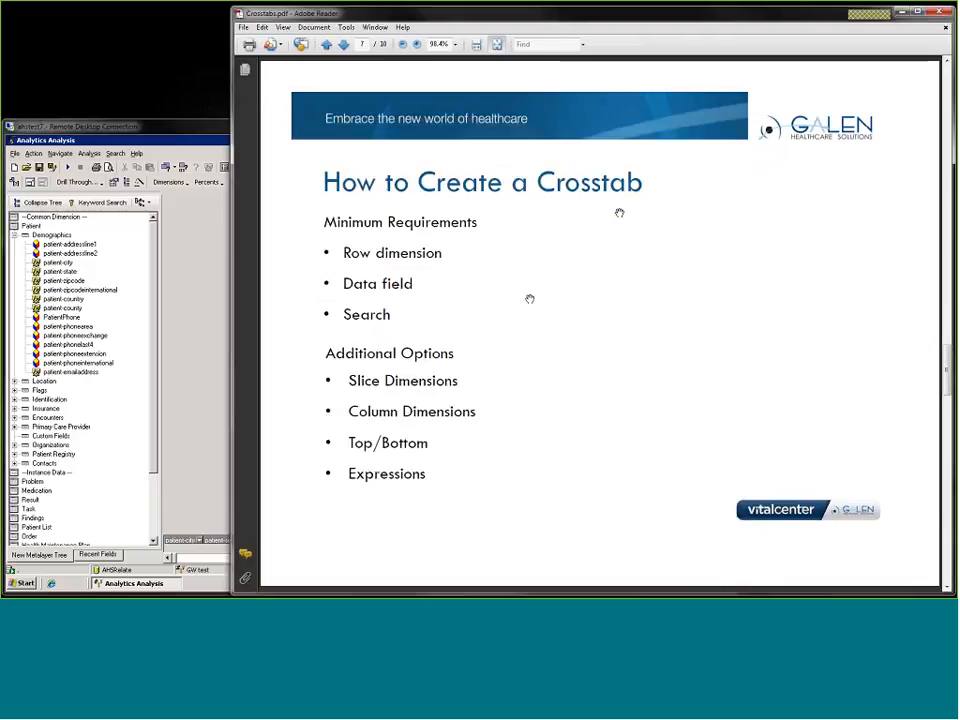
pyautogui.scroll(-3, 536, 290)
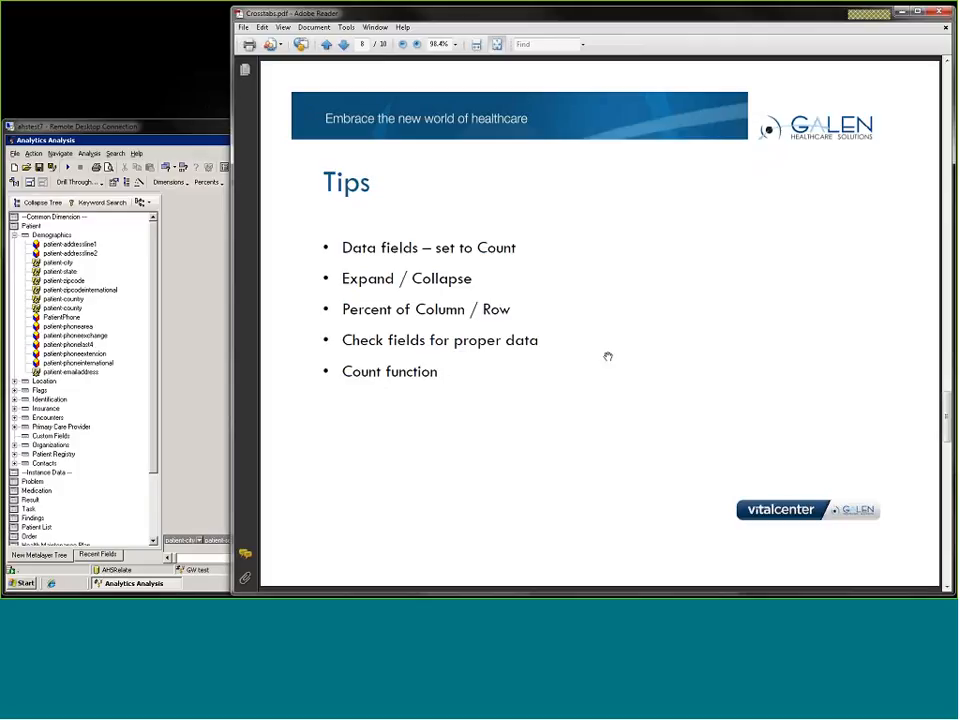
pyautogui.click(204, 339)
# Examine the two data fields and the aggregate types available for patientencounters-encounterid.
pyautogui.click(473, 398)
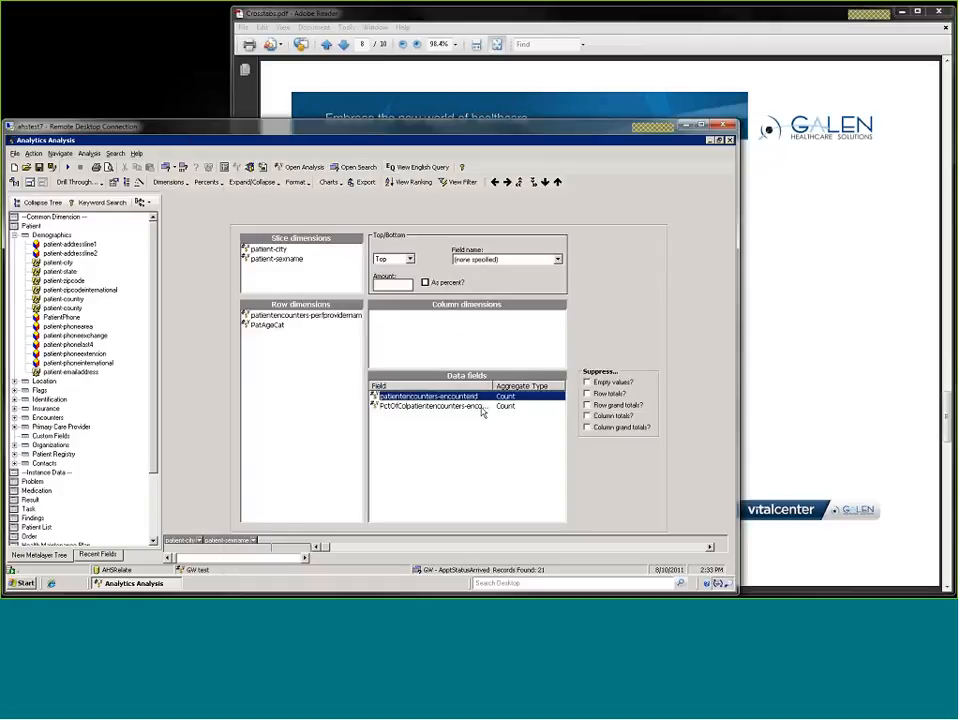
pyautogui.click(475, 408)
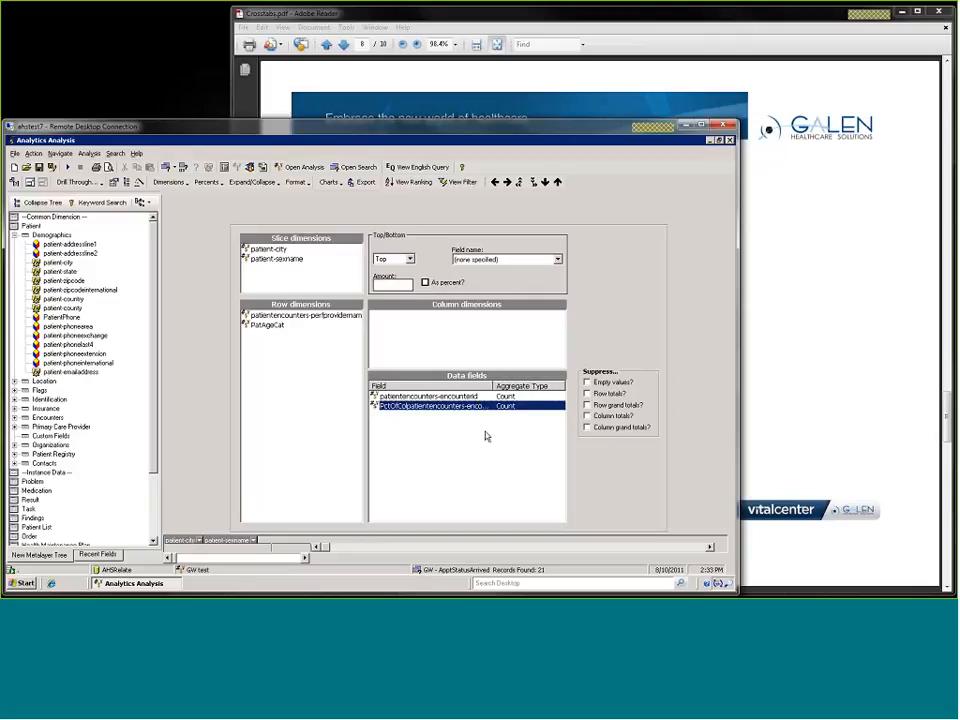
pyautogui.rightClick(443, 396)
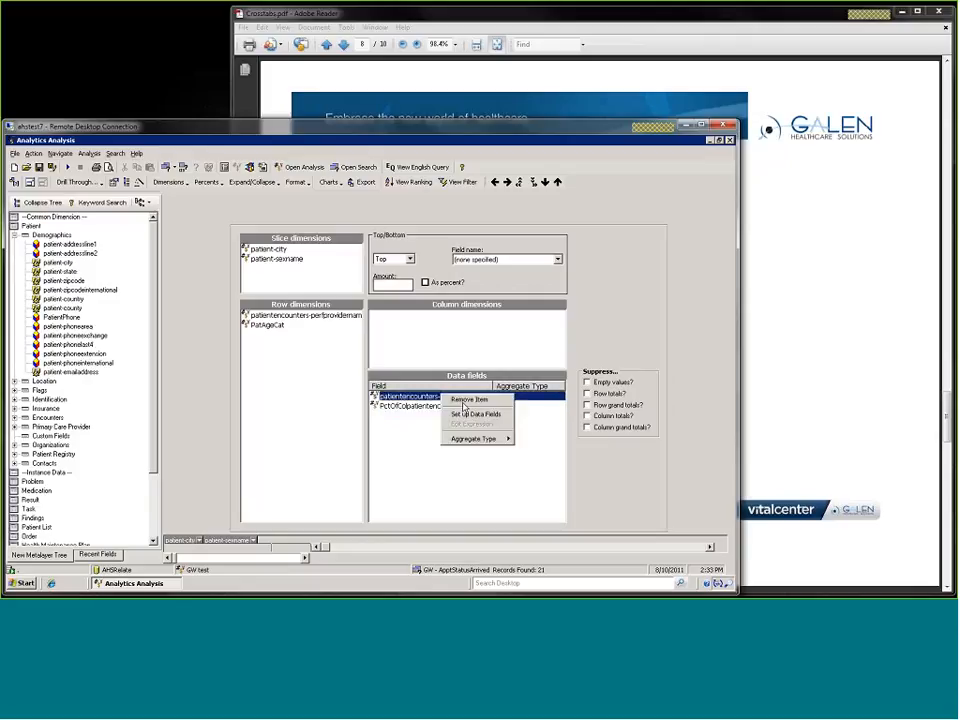
pyautogui.moveTo(492, 441)
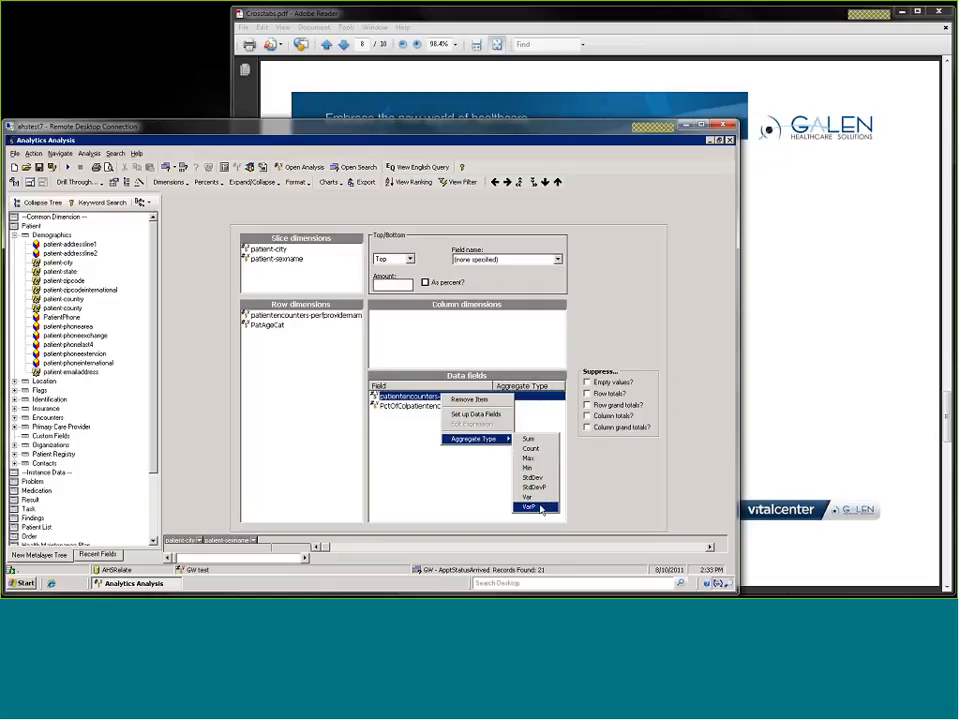
pyautogui.click(509, 462)
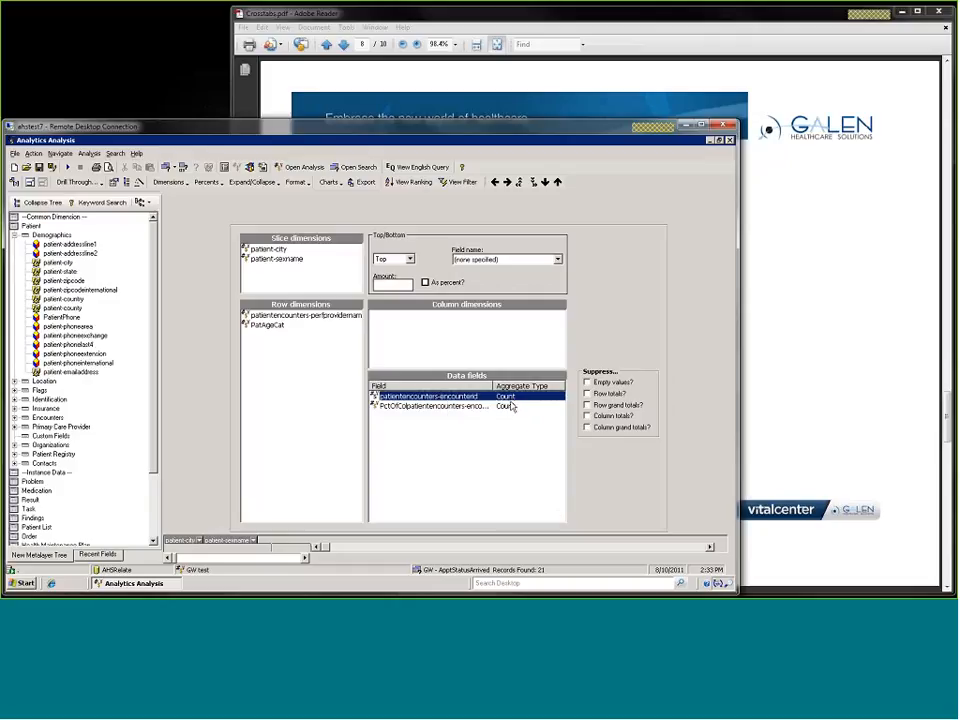
# Set the patientencounters-encounterid data field's aggregate type to Sum and run the crosstab.
pyautogui.rightClick(507, 397)
pyautogui.moveTo(557, 446)
pyautogui.click(596, 443)
pyautogui.click(67, 167)
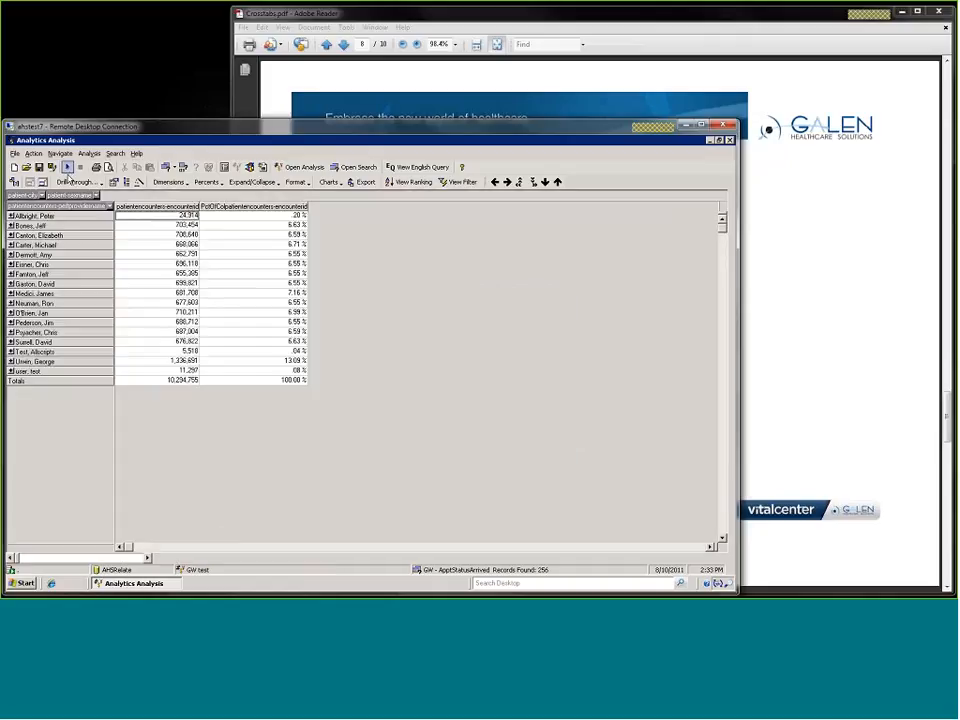
# Expand the second provider's age categories, and set the patientencounters-encounterid data field's aggregate type to Count in the crosstab layout.
pyautogui.click(11, 225)
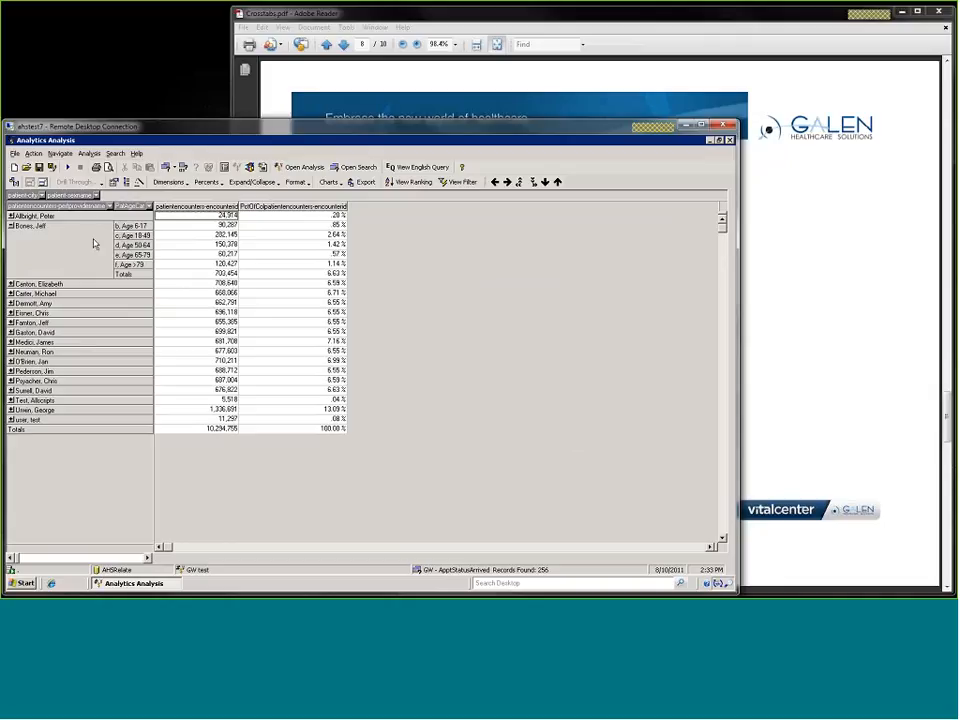
pyautogui.click(16, 171)
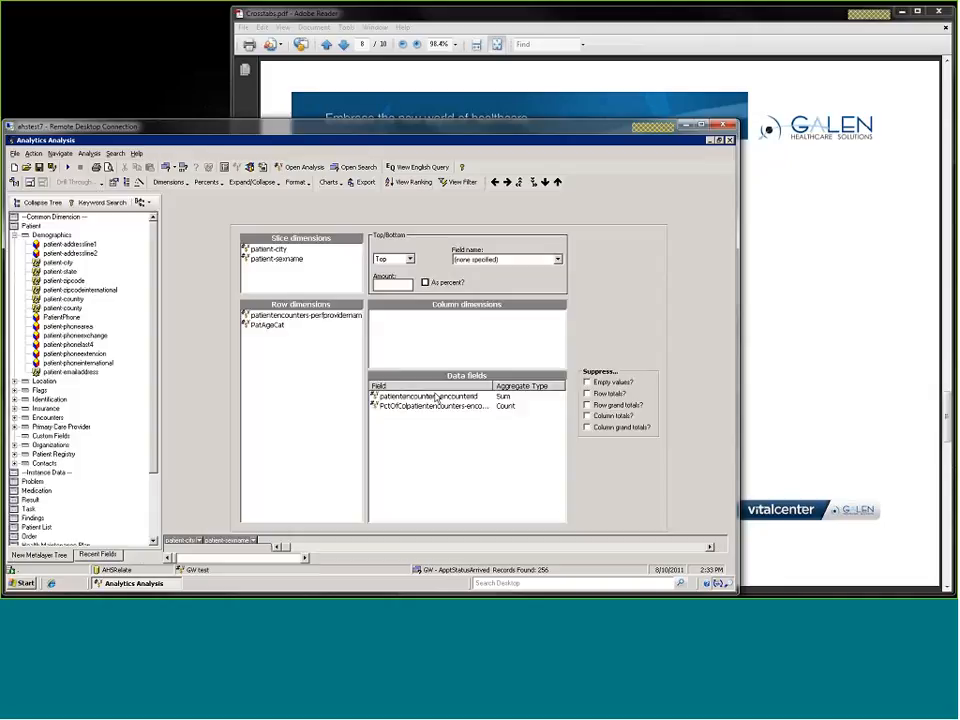
pyautogui.rightClick(434, 397)
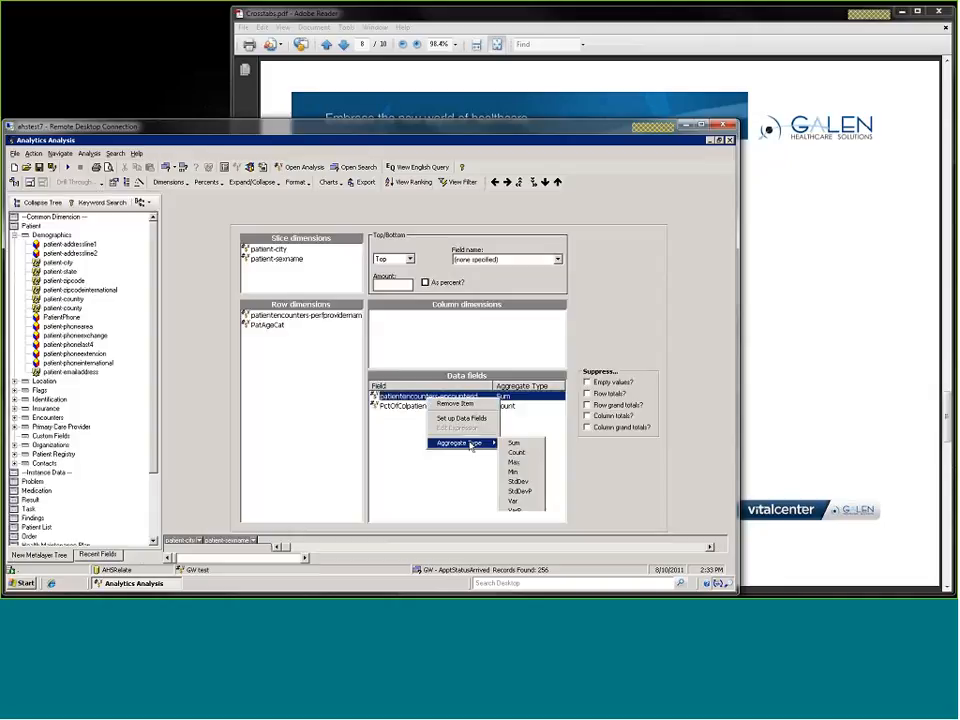
pyautogui.click(515, 452)
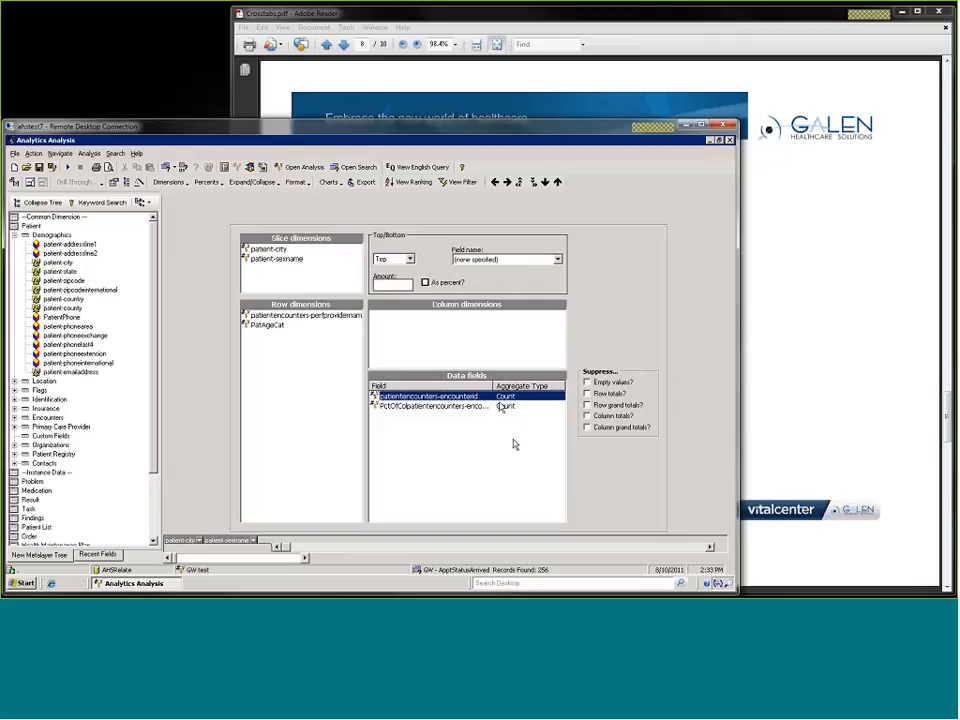
# Switch to Adobe Reader to view the Tips page of Crosstabs.pdf, and return to the crosstab layout.
pyautogui.click(750, 321)
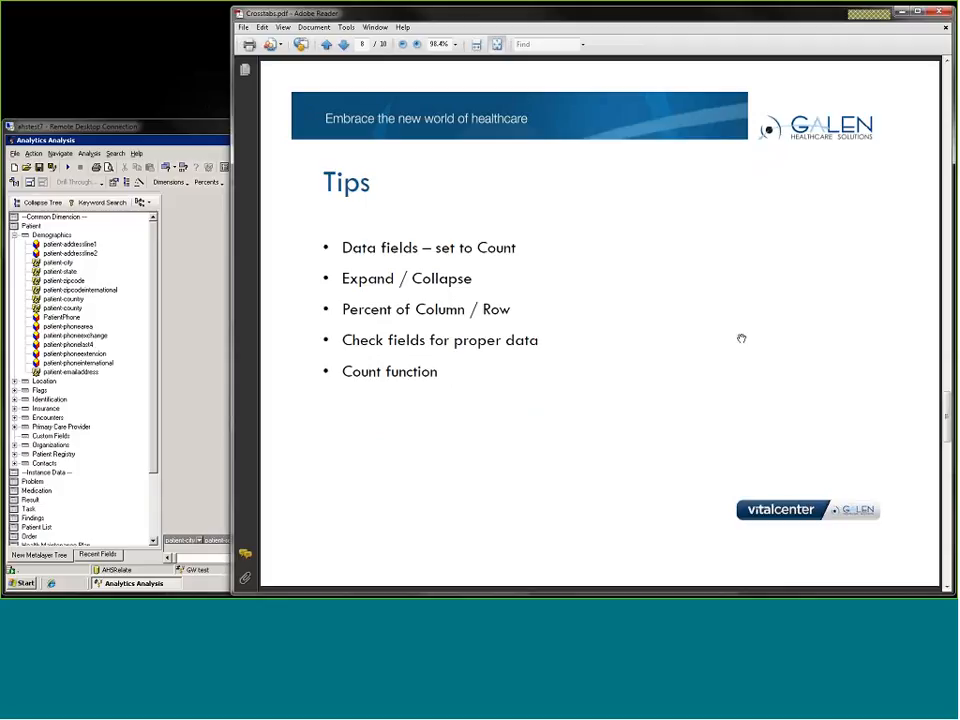
pyautogui.click(210, 267)
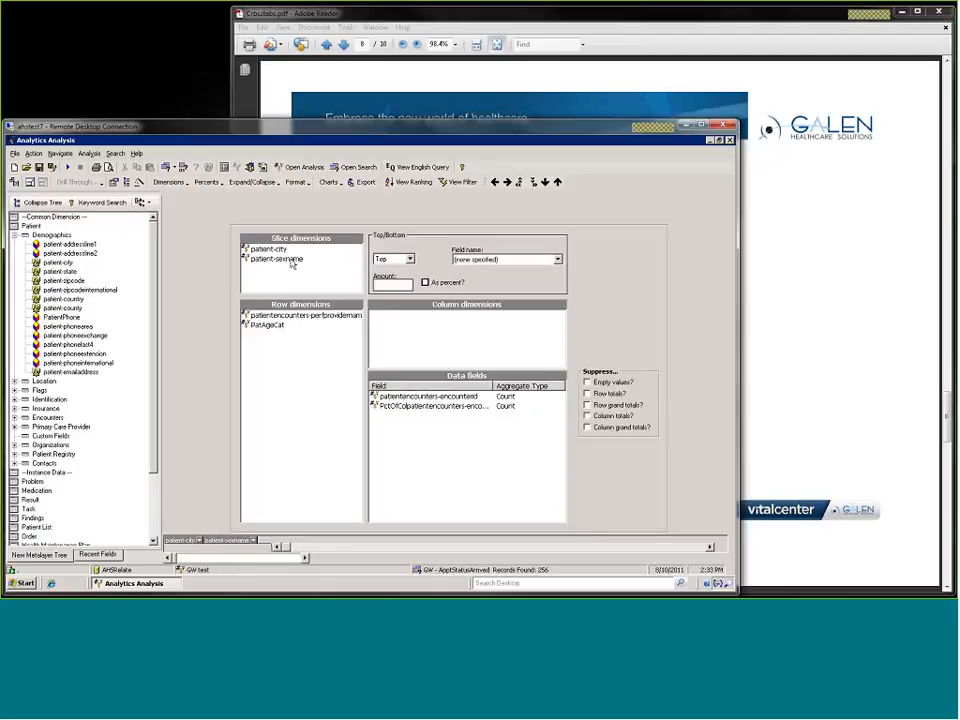
# Display the crosstab results and move the patient-sexname and patient-city slice dimensions into the row dimensions.
pyautogui.click(16, 183)
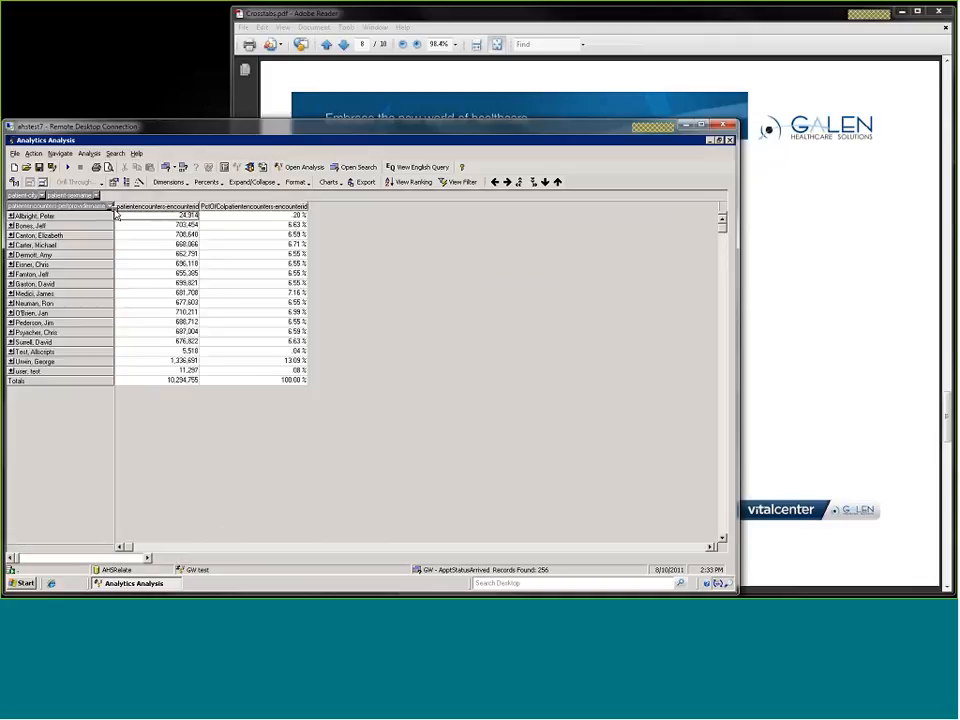
pyautogui.click(115, 214)
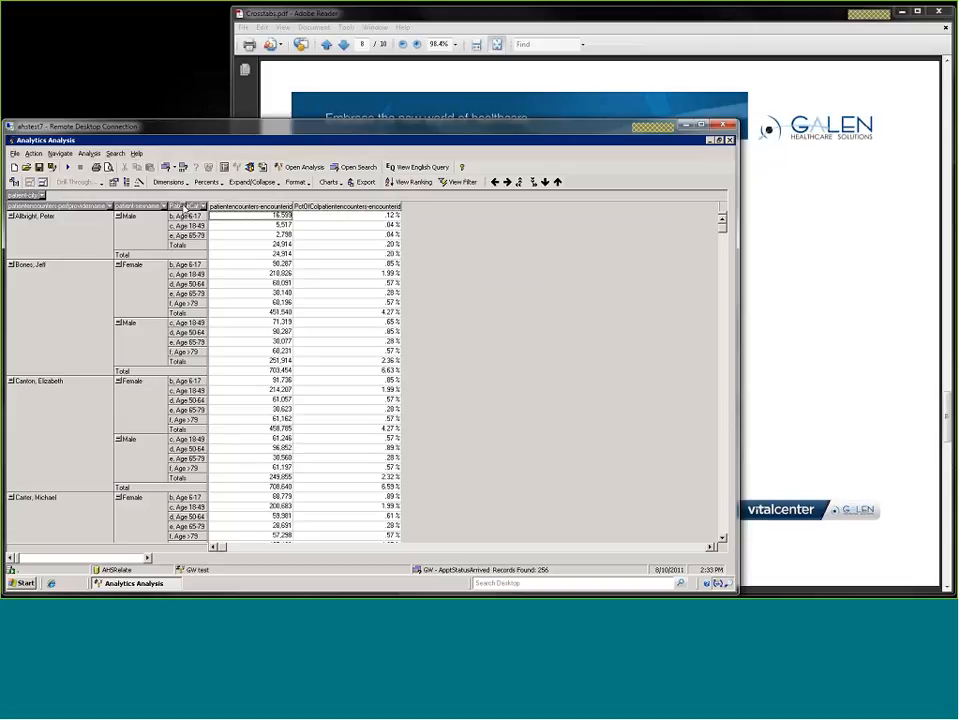
pyautogui.moveTo(183, 207); pyautogui.dragTo(190, 207)
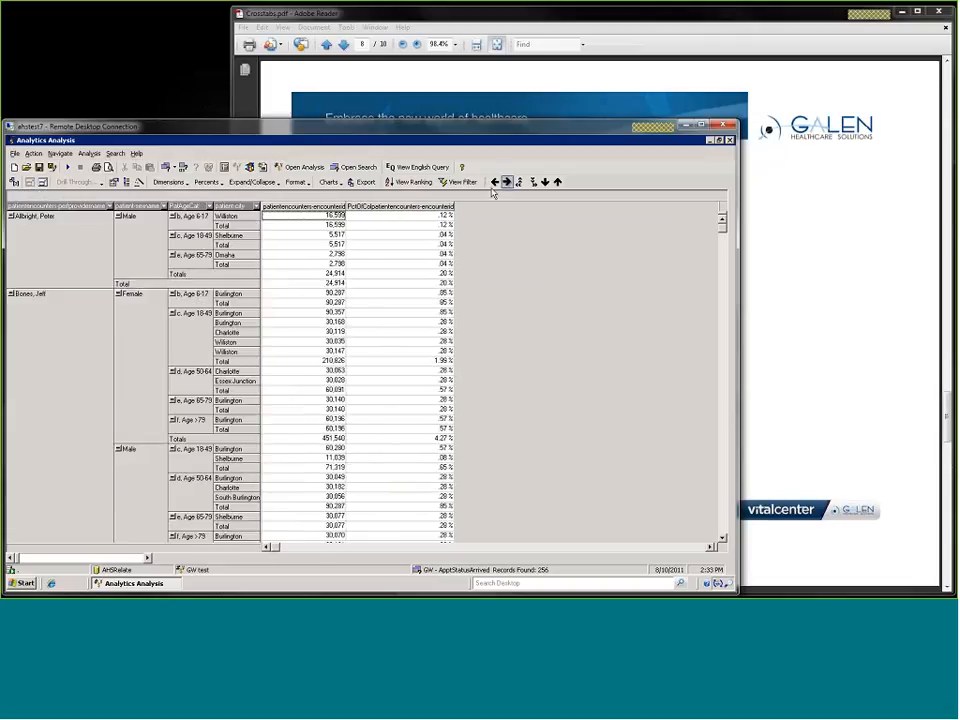
# Collapse and expand the row dimensions one level at a time, and collapse and expand all row levels at once.
pyautogui.click(495, 183)
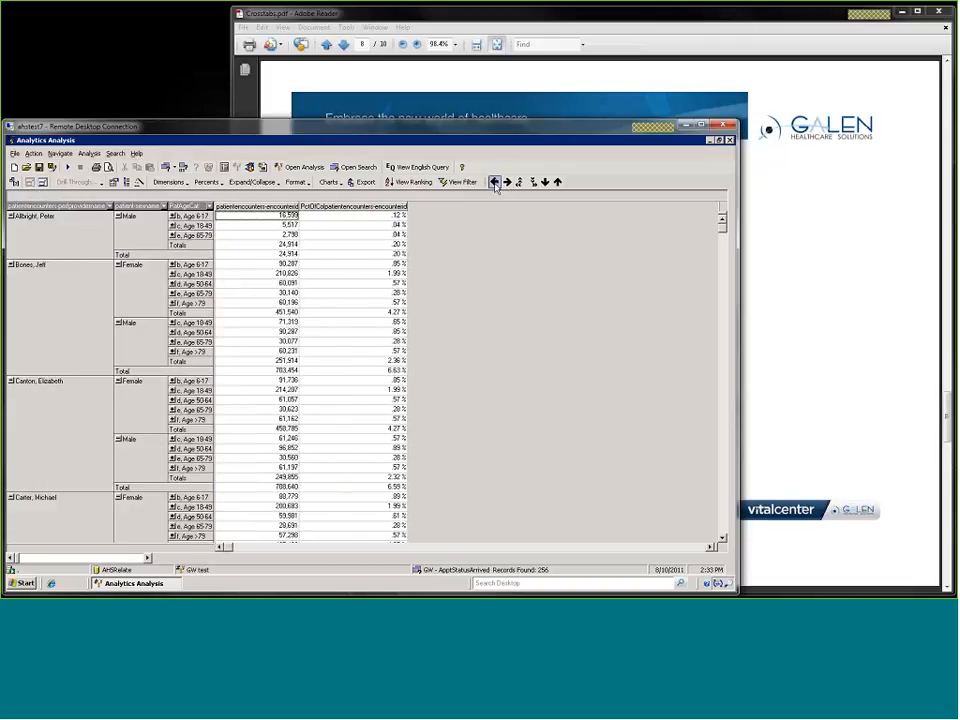
pyautogui.click(495, 183)
pyautogui.click(507, 182)
pyautogui.click(507, 182)
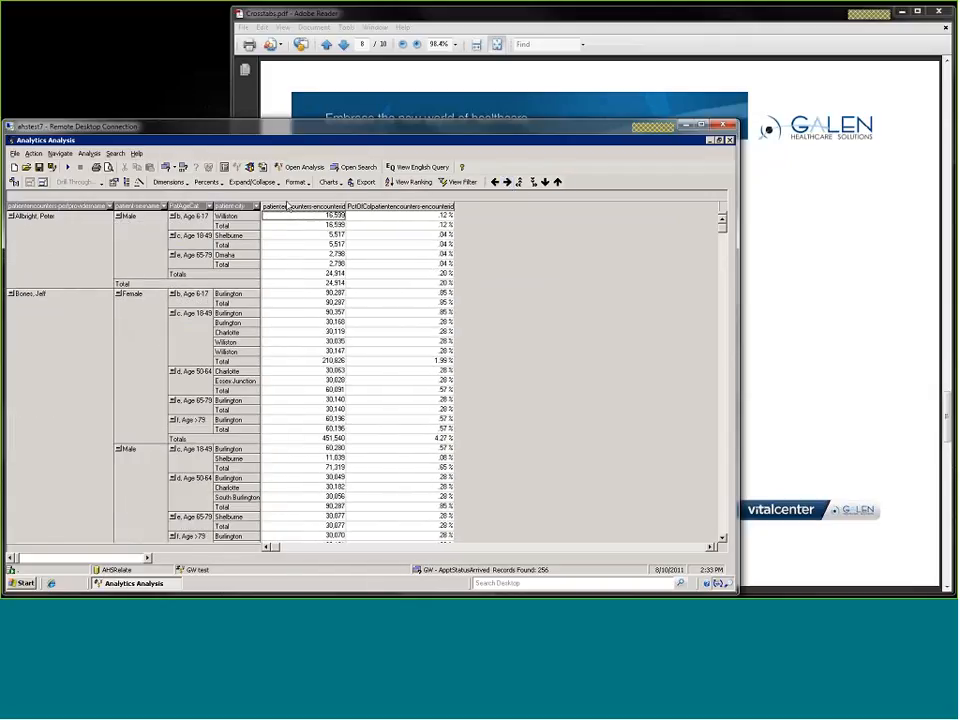
pyautogui.click(519, 183)
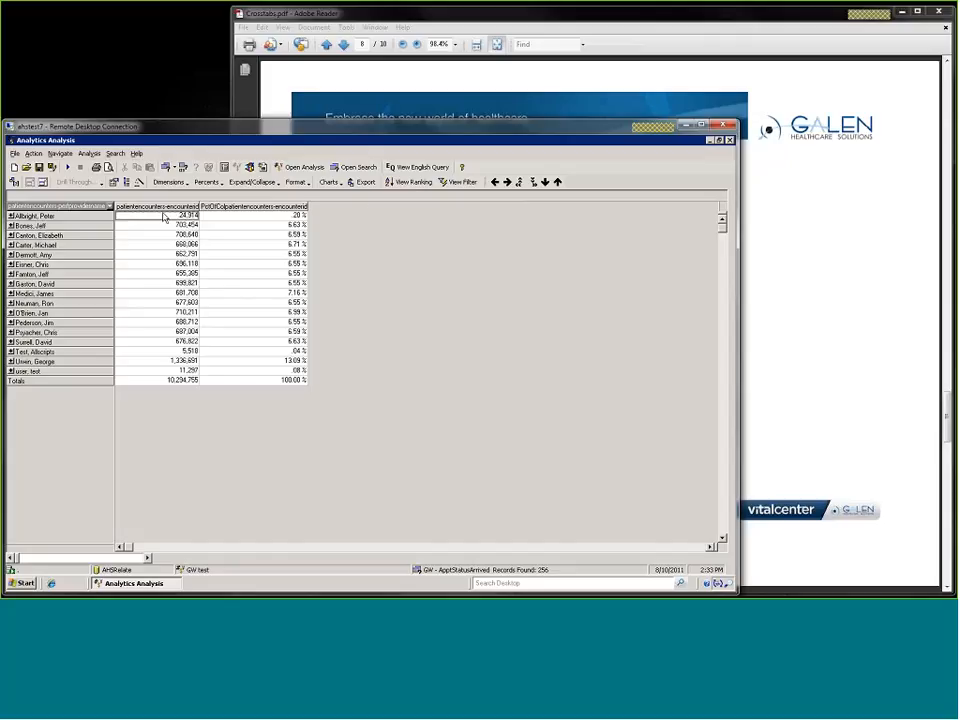
pyautogui.click(534, 185)
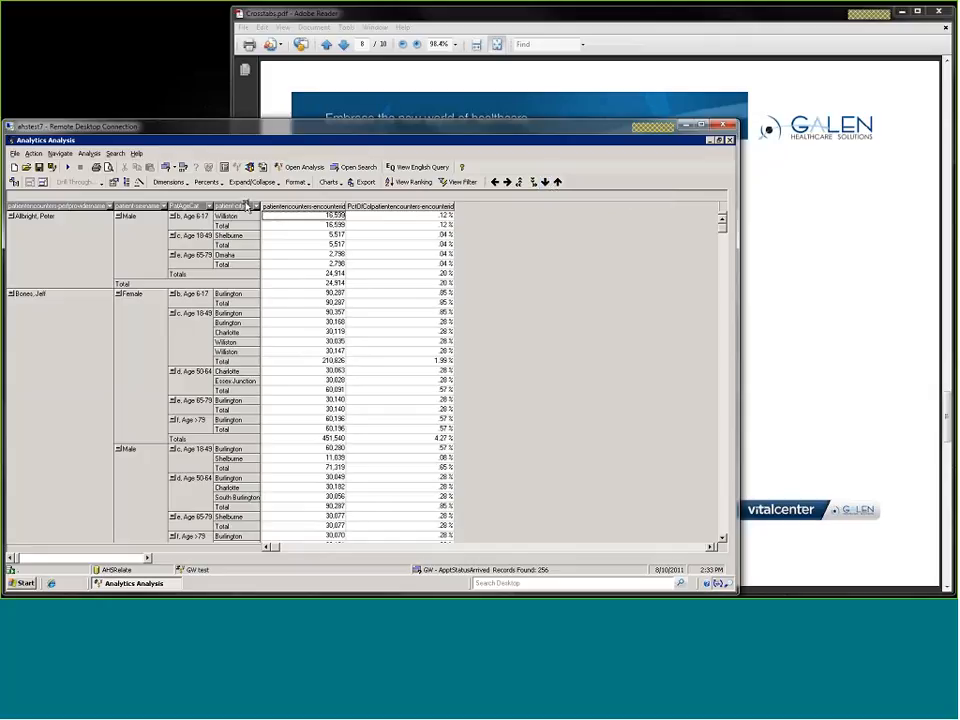
# Move patient-city and PatAgeCat from the rows to the column dimensions, and collapse the row and column levels.
pyautogui.moveTo(249, 204); pyautogui.dragTo(226, 207)
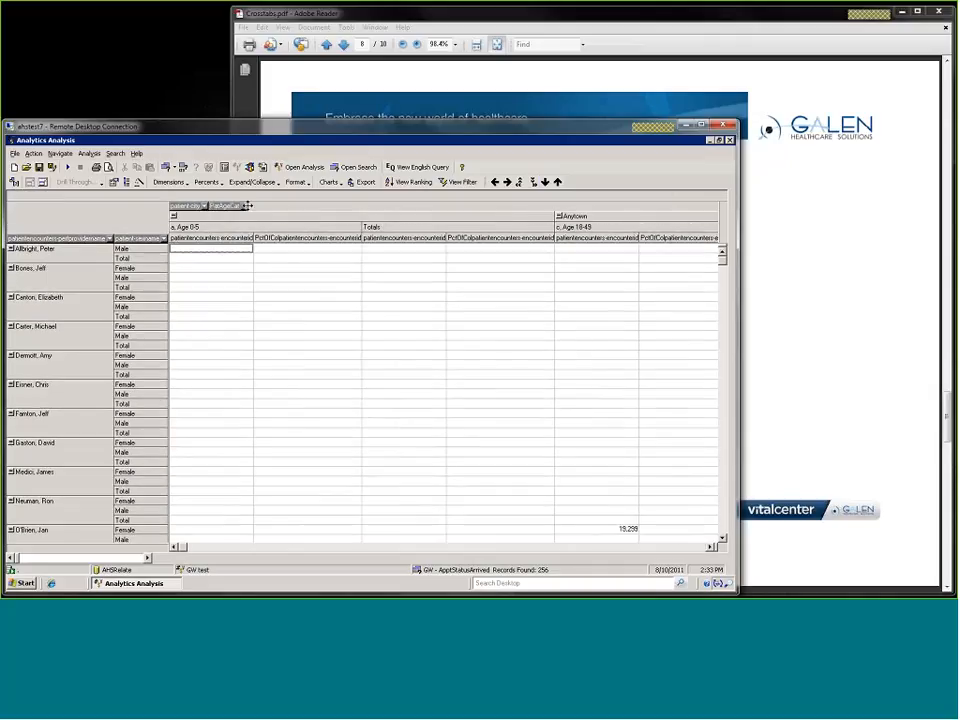
pyautogui.click(554, 183)
pyautogui.click(545, 182)
pyautogui.click(519, 182)
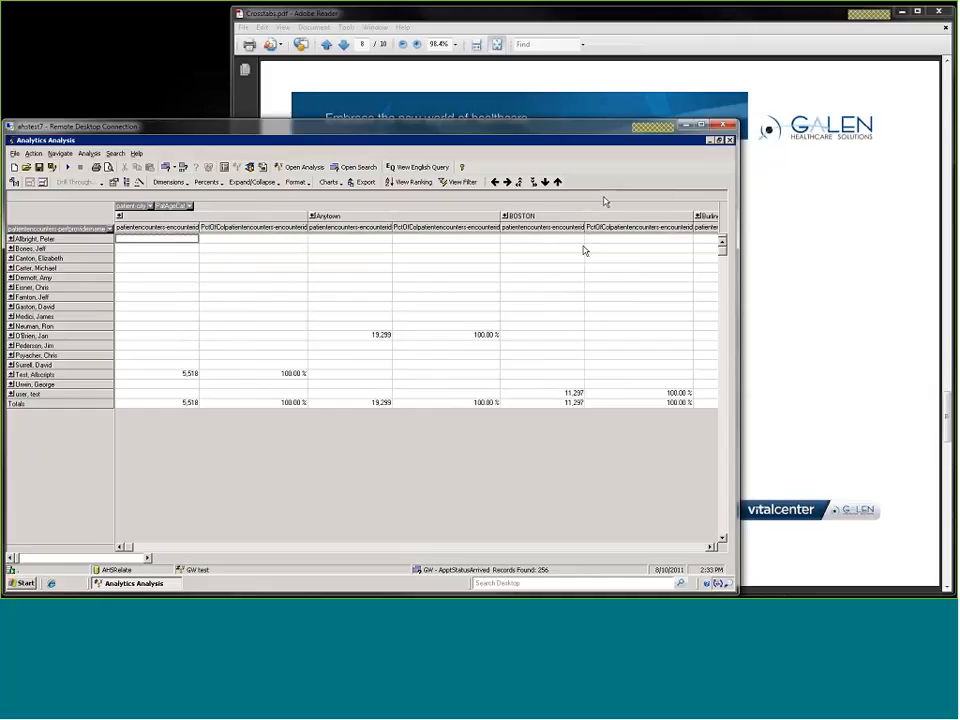
# Check the Tips page of Crosstabs.pdf in Adobe Reader and return to the collapsed crosstab results.
pyautogui.click(788, 291)
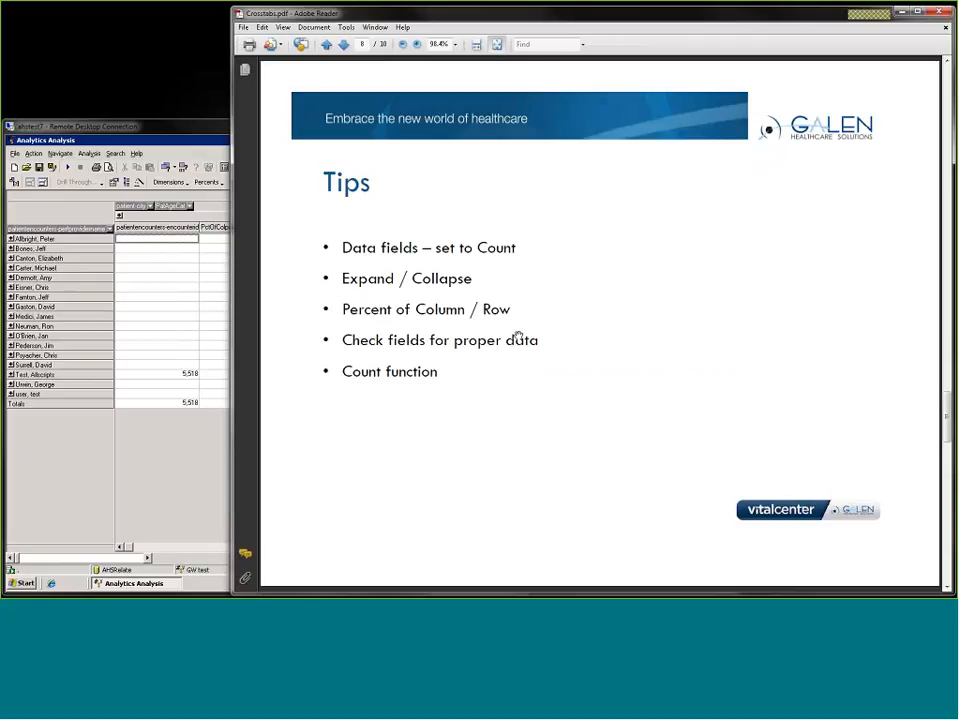
pyautogui.click(208, 467)
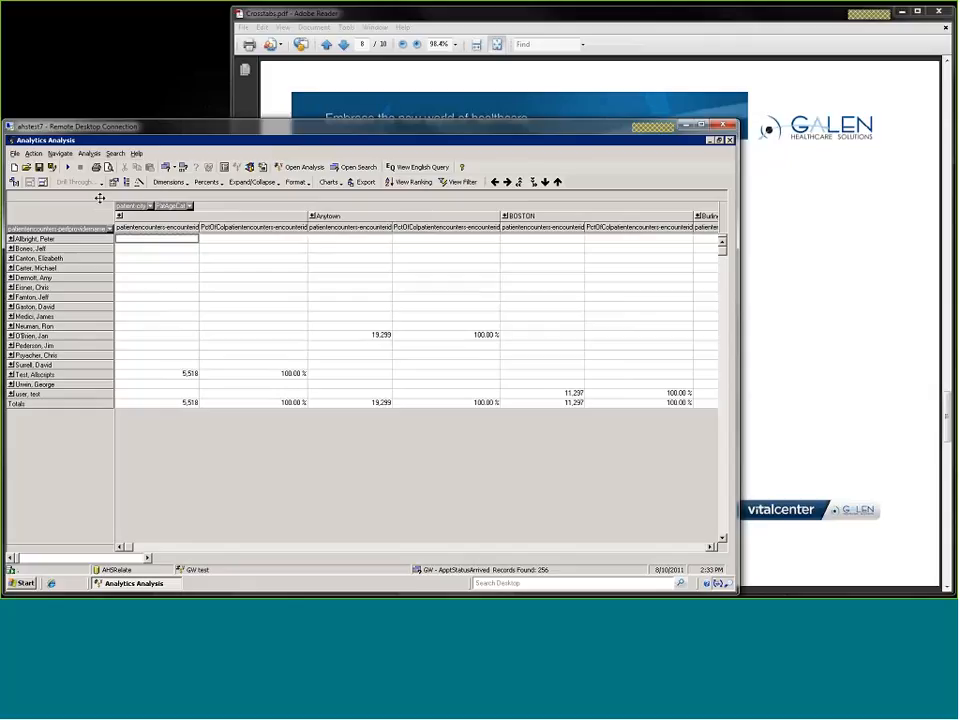
# Move patient-city, PatAgeCat and patient-sexname into the slice dimensions, leaving only the performing provider as a row dimension.
pyautogui.moveTo(100, 198); pyautogui.dragTo(40, 196)
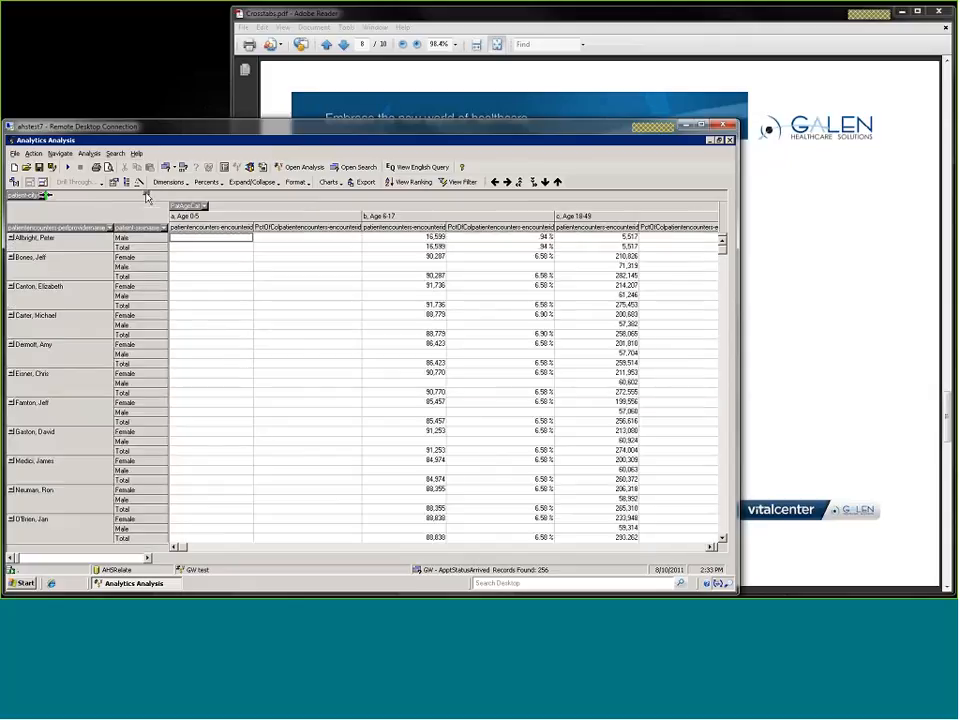
pyautogui.moveTo(146, 197); pyautogui.dragTo(135, 199)
pyautogui.moveTo(133, 206); pyautogui.dragTo(112, 196)
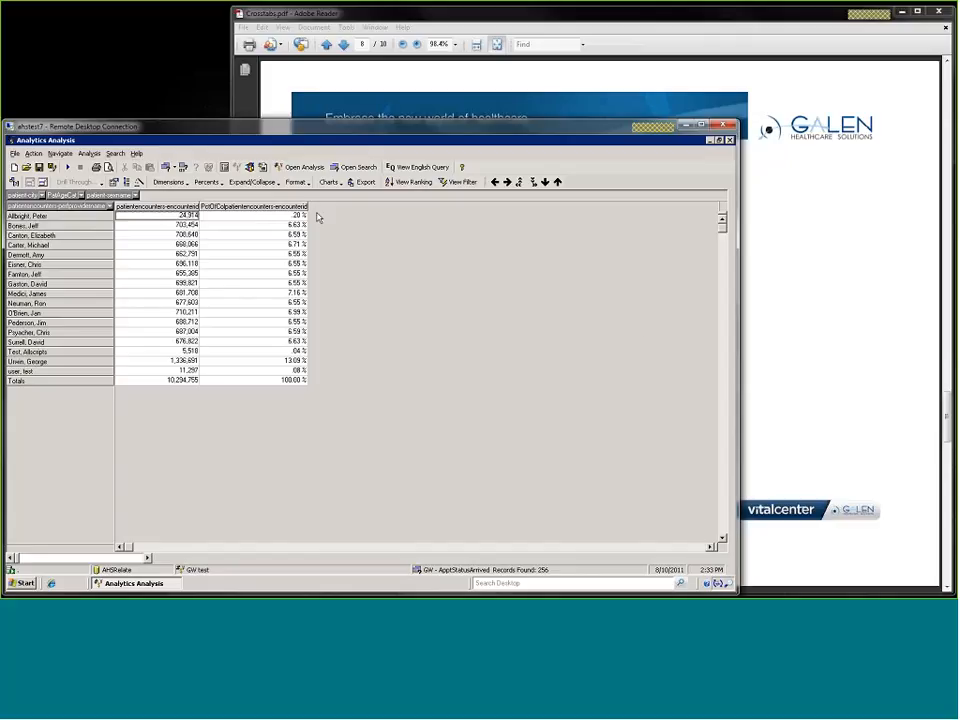
# Reopen the crosstab layout, collapse the Demographics fields, and examine the fields listed under Encounters.
pyautogui.click(795, 292)
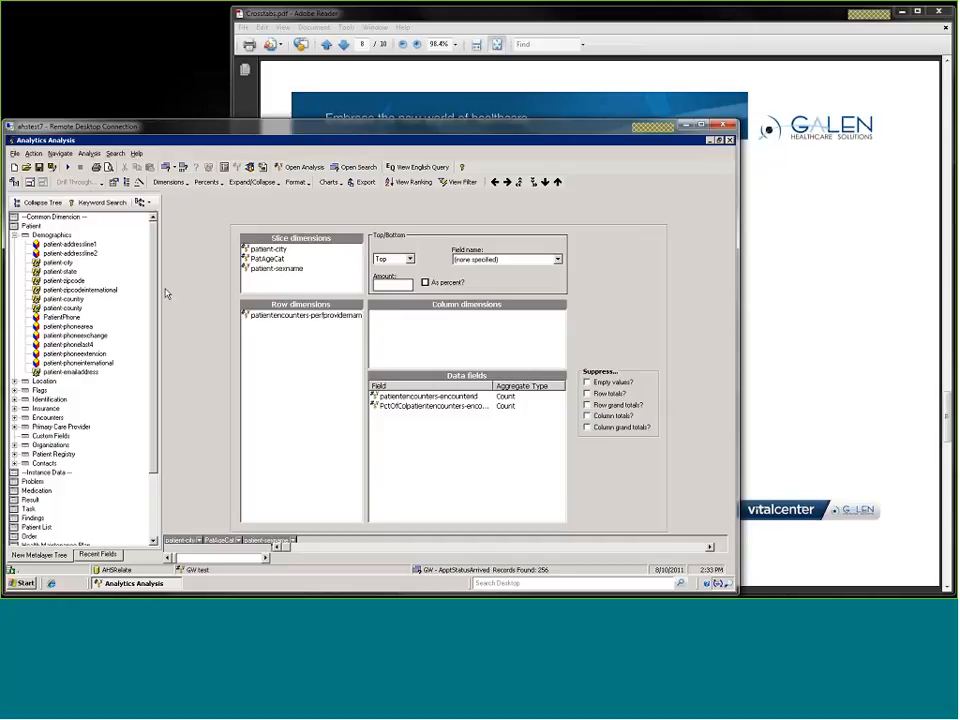
pyautogui.doubleClick(50, 234)
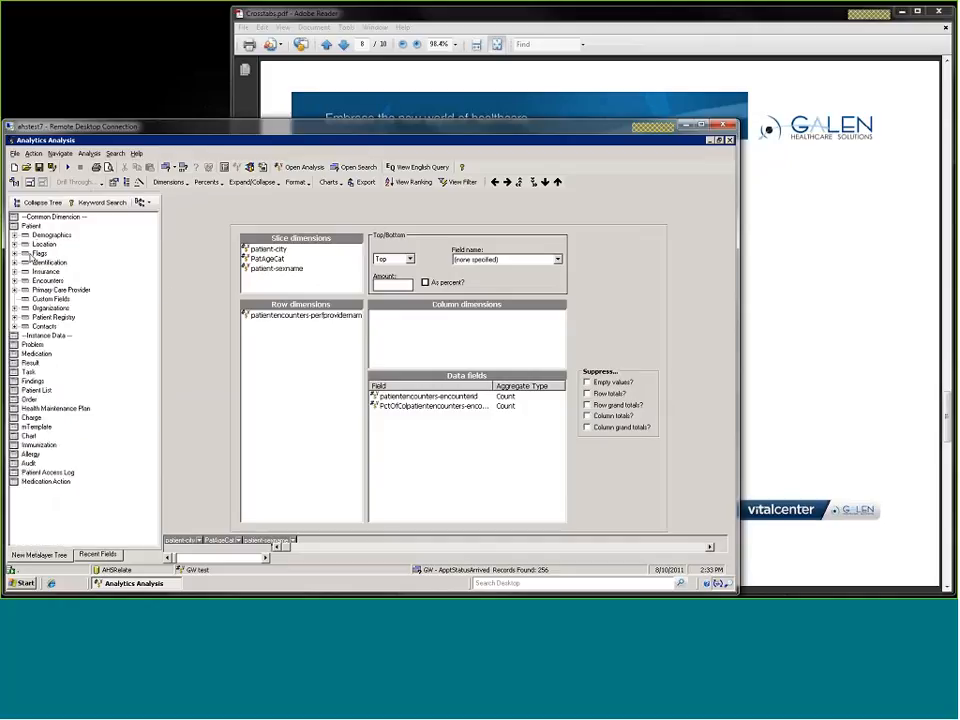
pyautogui.doubleClick(47, 280)
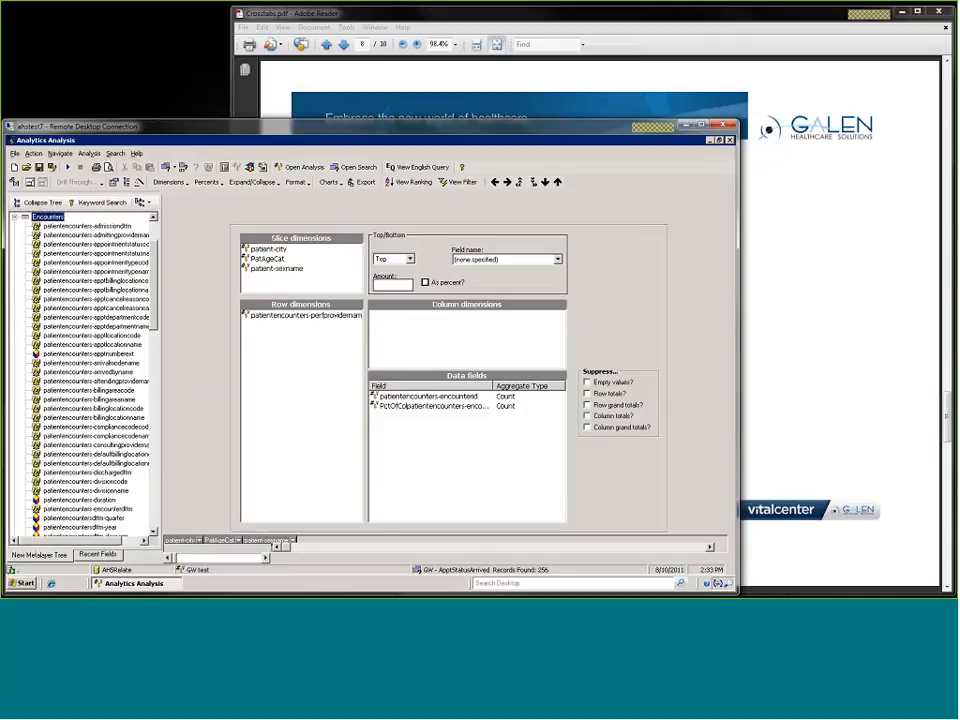
pyautogui.scroll(-9, 150, 400)
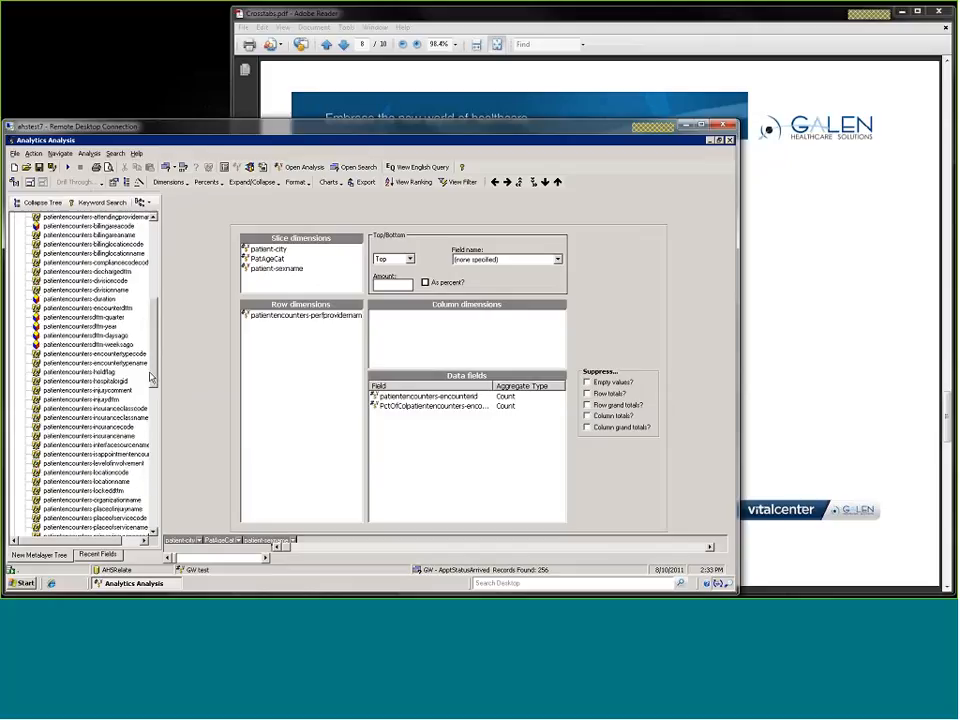
pyautogui.scroll(-9, 152, 387)
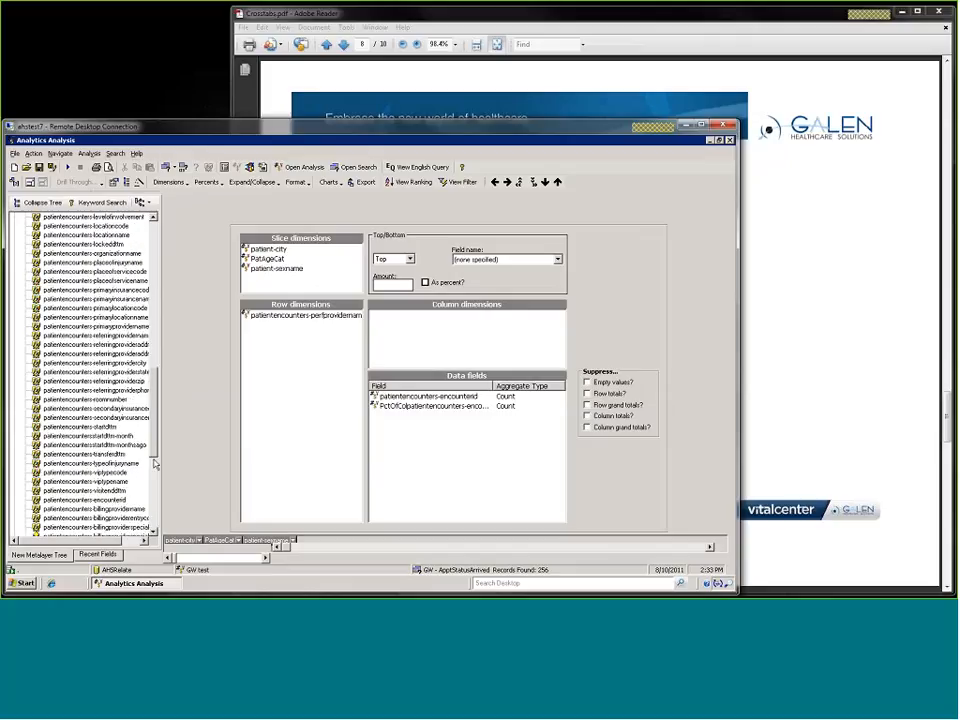
pyautogui.hscroll(2, 132, 488)
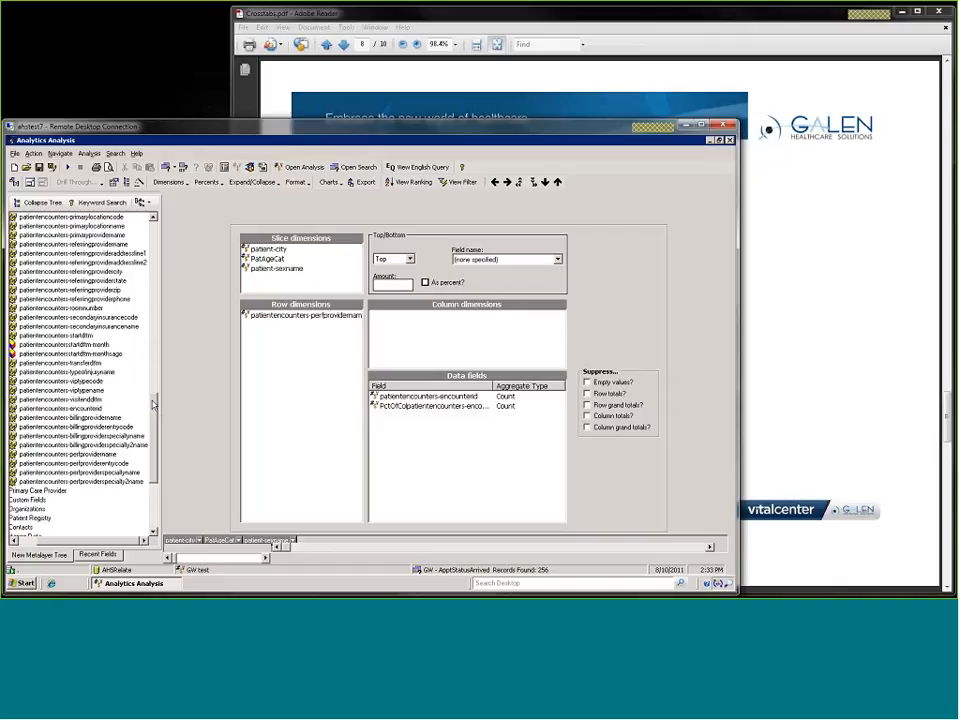
pyautogui.moveTo(155, 405); pyautogui.dragTo(155, 373)
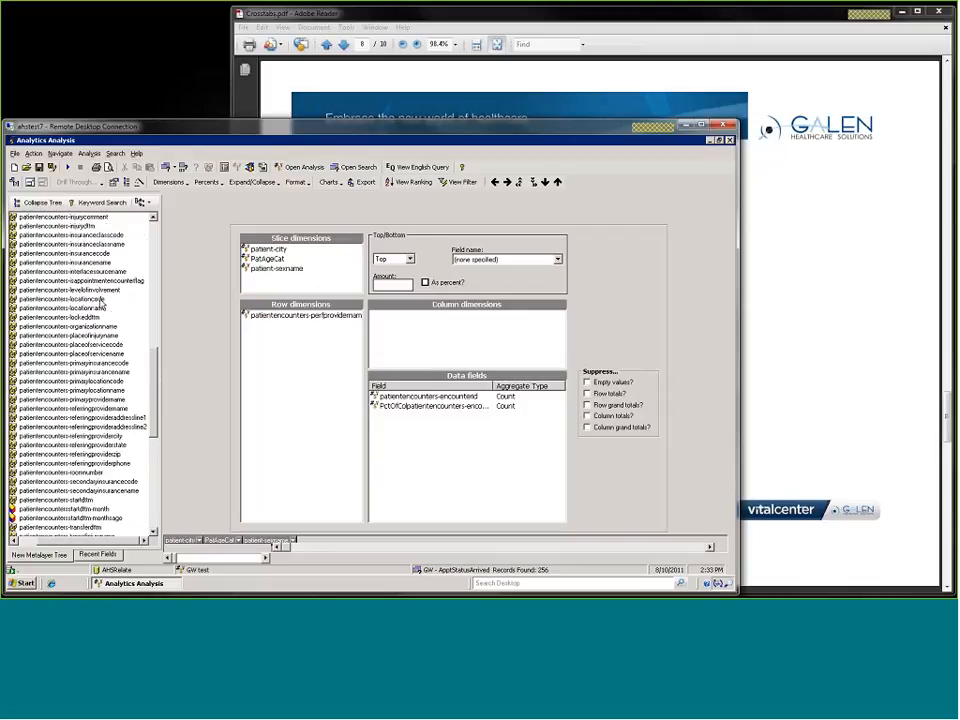
pyautogui.moveTo(158, 379)
pyautogui.mouseDown()
pyautogui.moveTo(153, 399)
pyautogui.moveTo(158, 322)
pyautogui.moveTo(155, 366)
pyautogui.mouseUp()
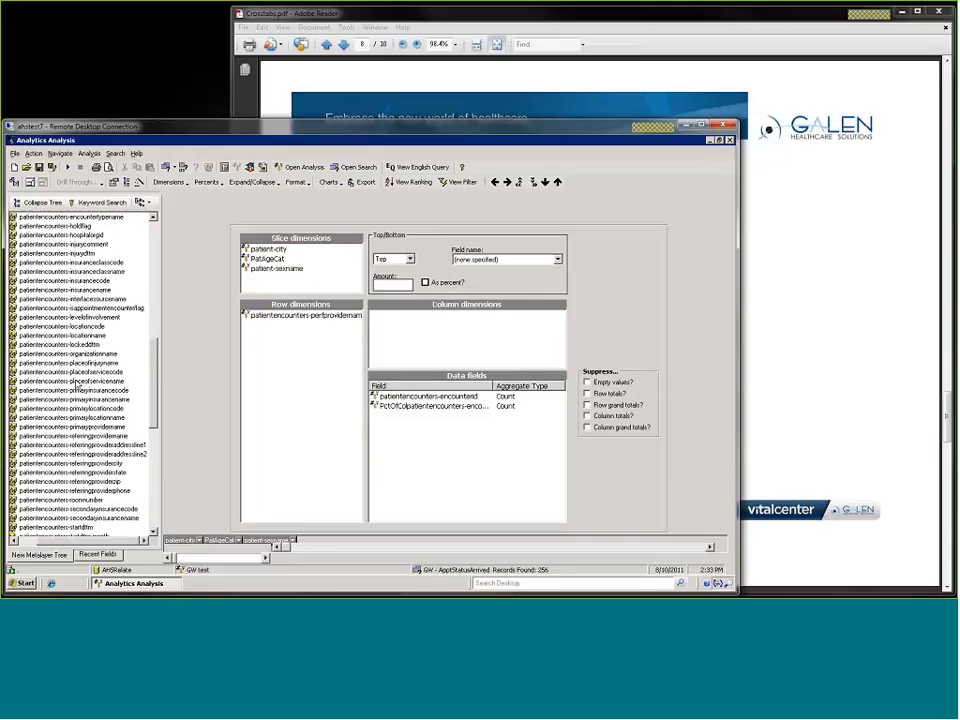
# Show the distinct values of the patientencounters-placeofservicename field and close the list.
pyautogui.rightClick(78, 382)
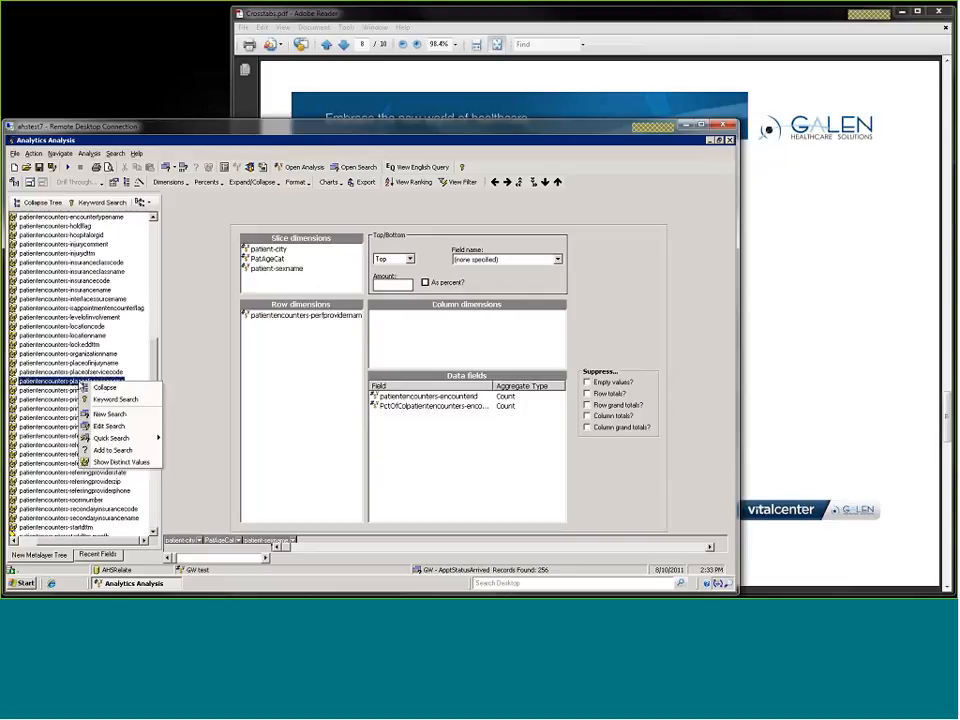
pyautogui.click(121, 462)
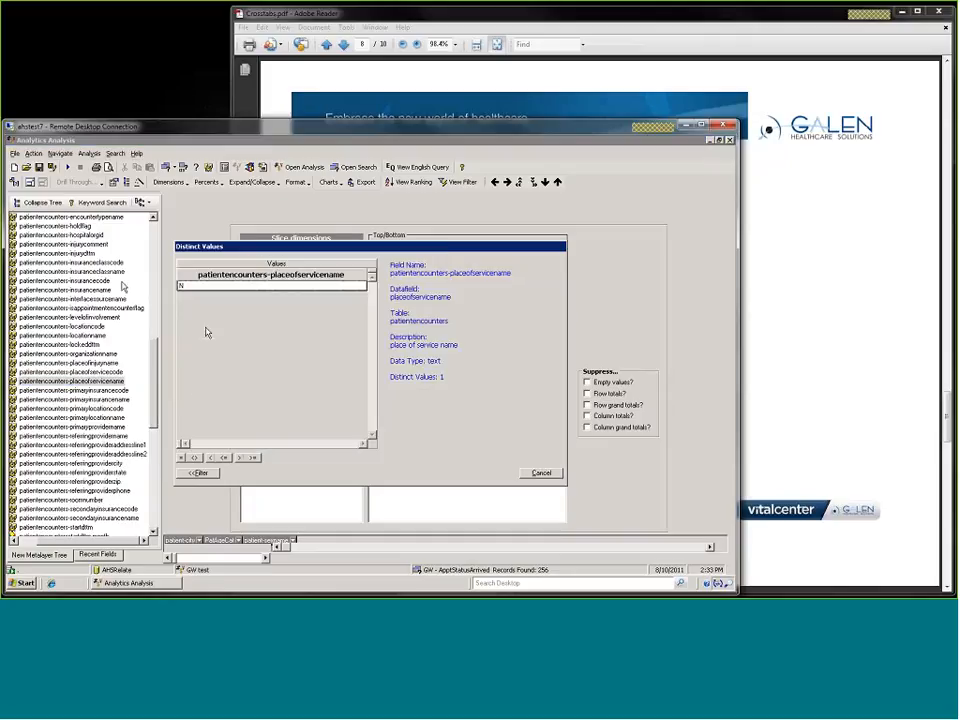
pyautogui.click(541, 474)
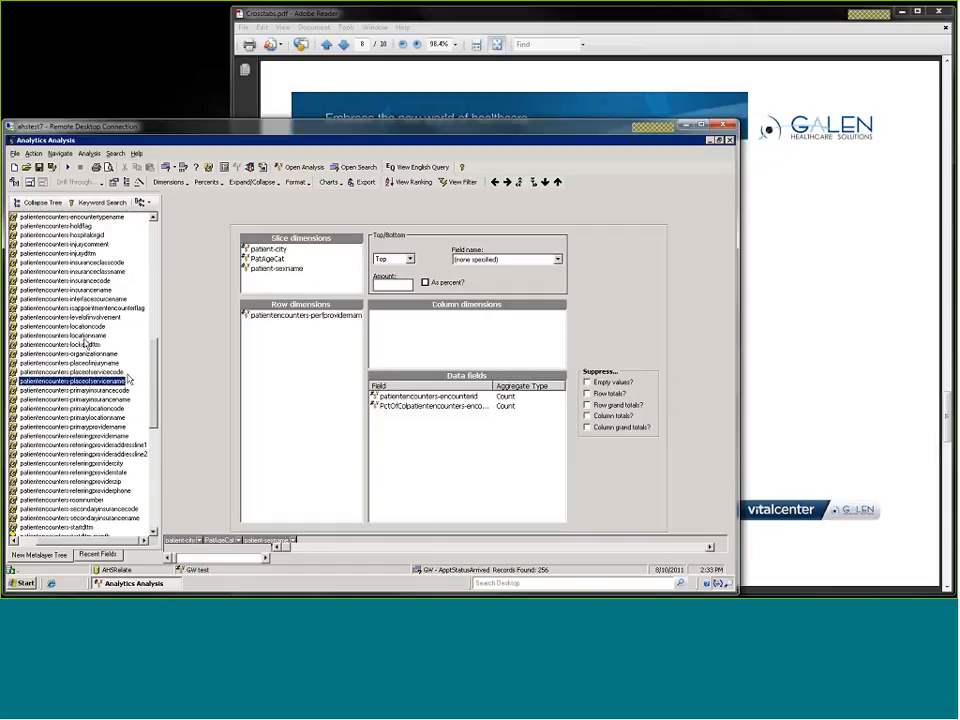
# Show the distinct values of the patientencounters-locationname field and close the list.
pyautogui.rightClick(100, 335)
pyautogui.press('Escape')
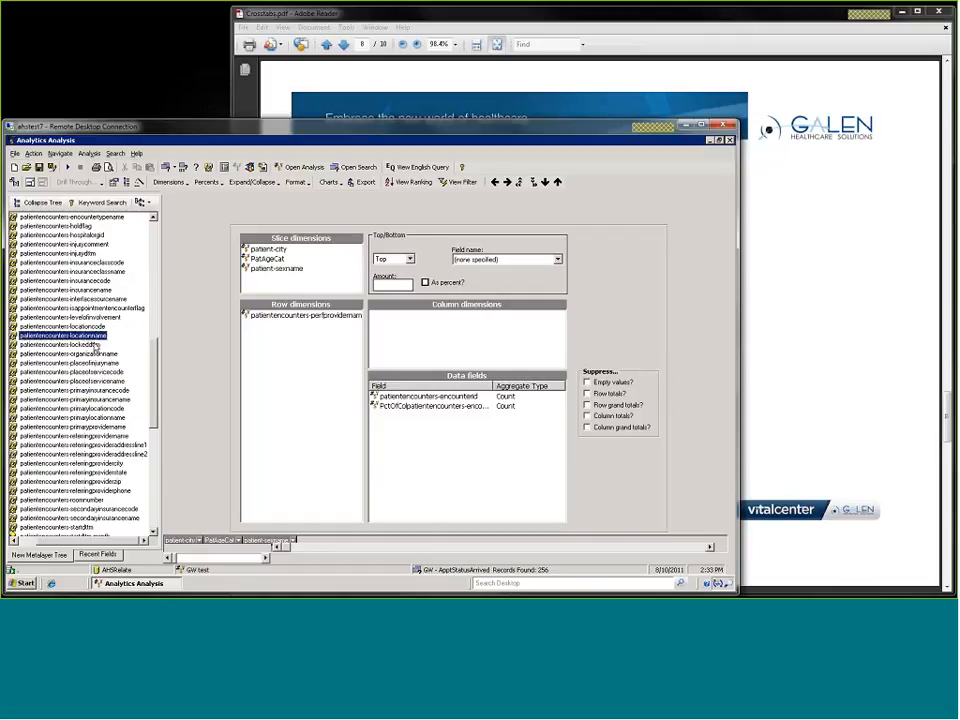
pyautogui.rightClick(126, 337)
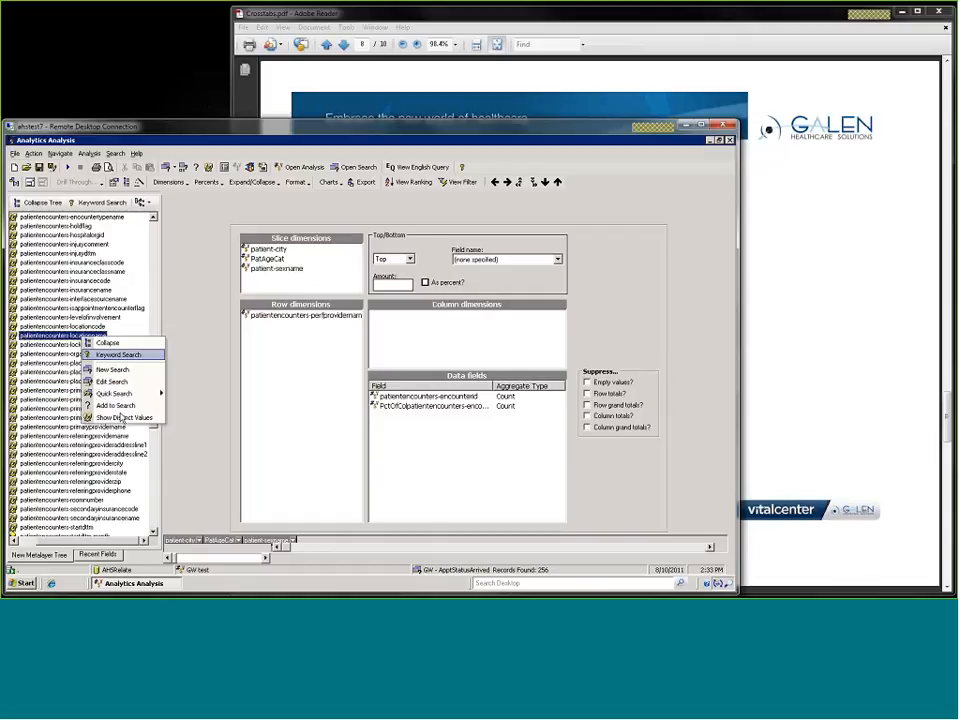
pyautogui.click(170, 415)
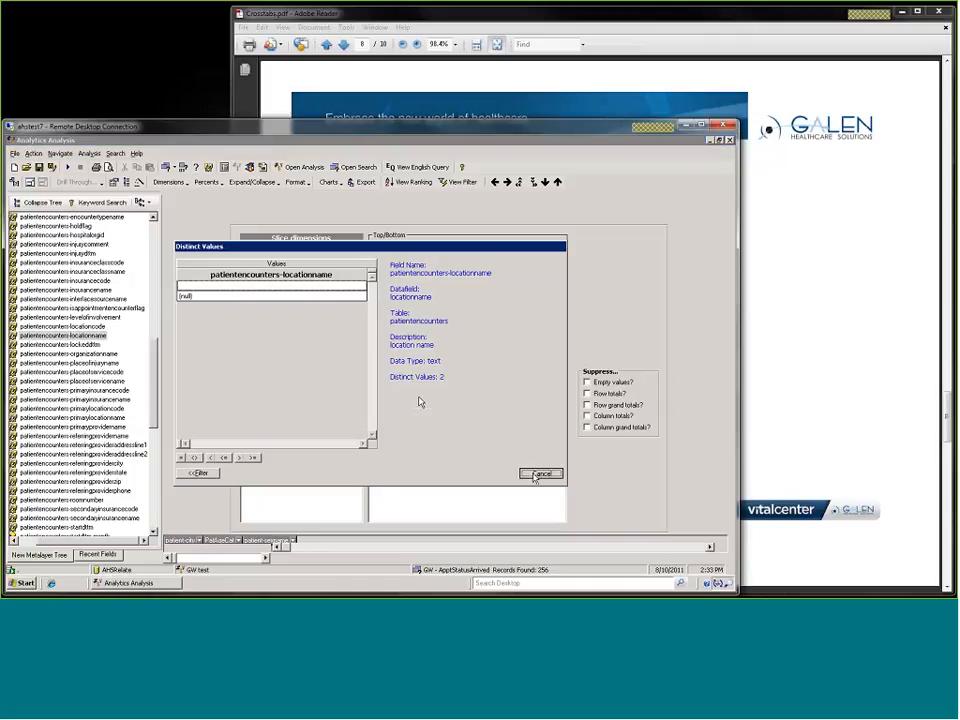
pyautogui.press('Escape')
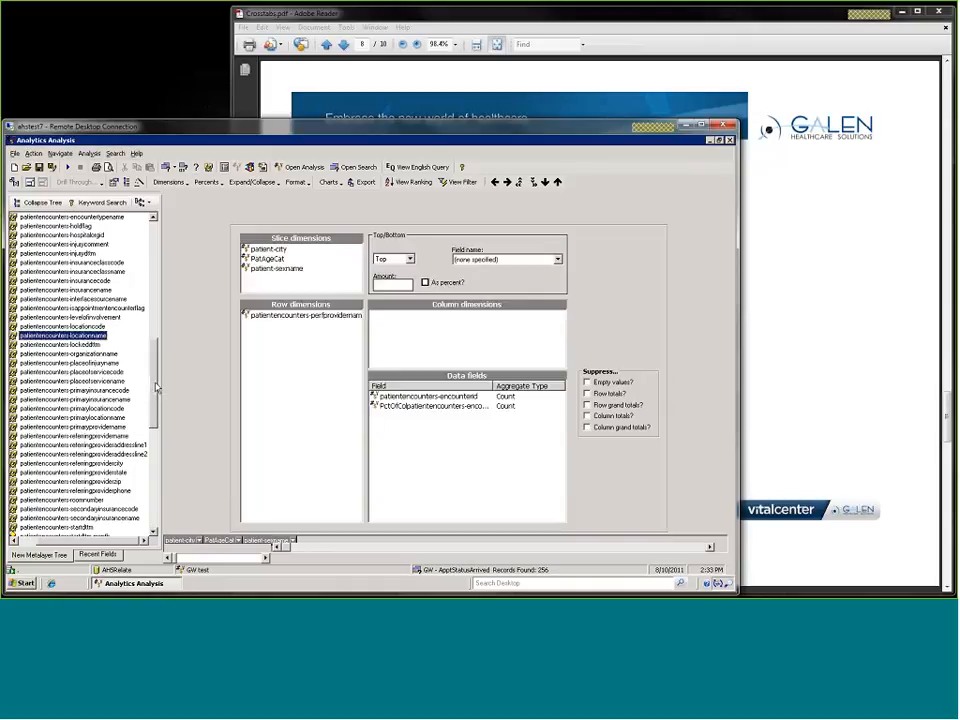
# Look through the remaining Encounters fields, then switch to the Tips page of Crosstabs.pdf in Adobe Reader.
pyautogui.scroll(-3, 154, 418)
pyautogui.scroll(-2, 154, 418)
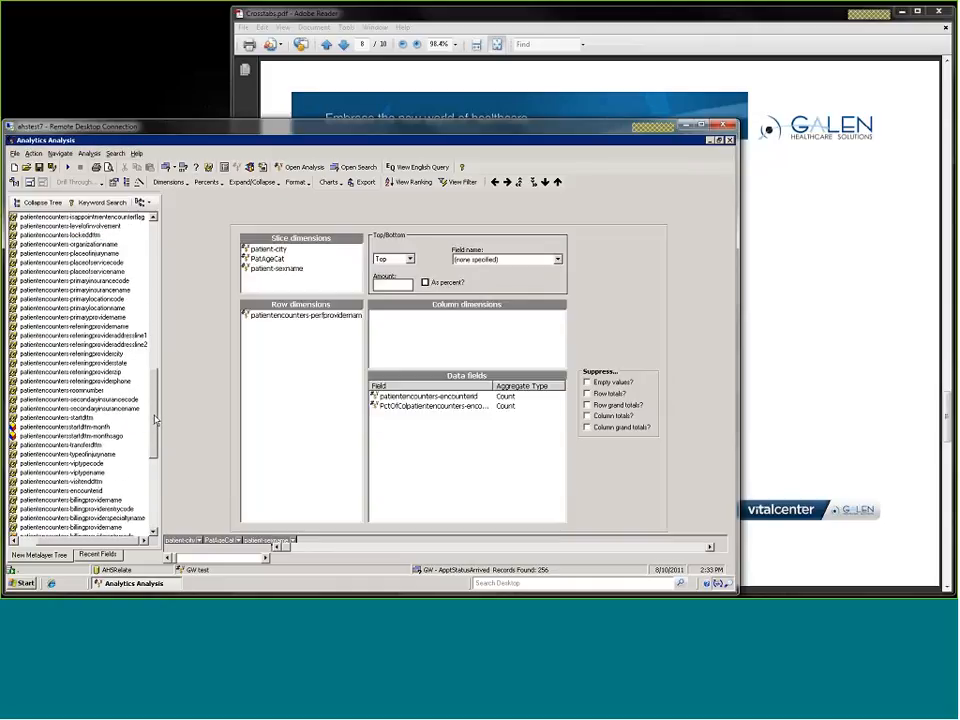
pyautogui.click(843, 389)
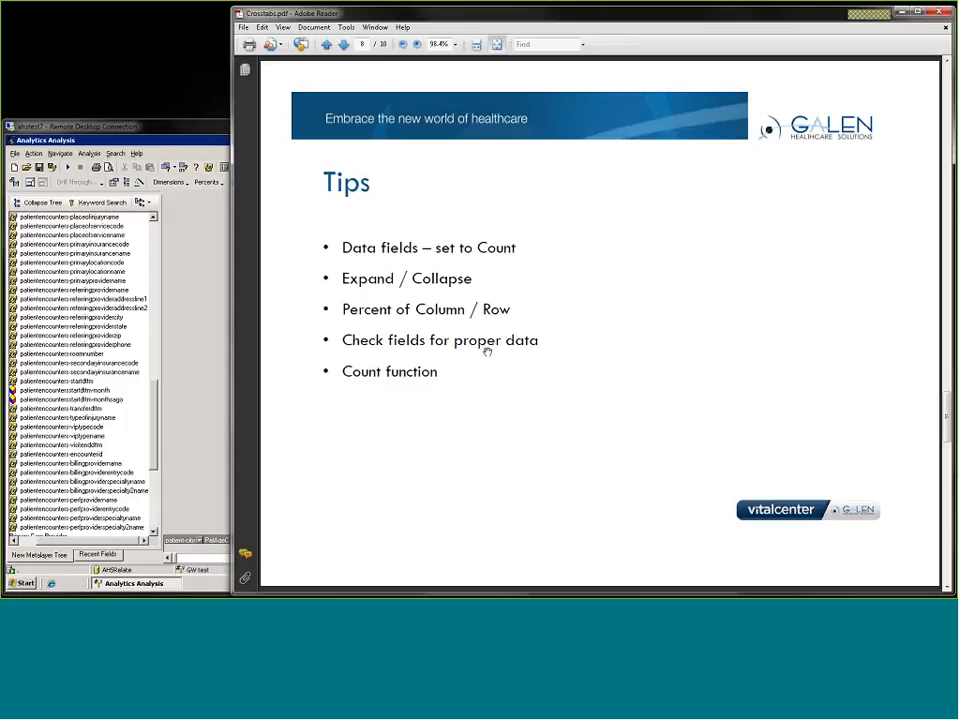
# Back in Analytics Analysis, count the rows the current search and analysis return, dismiss the message and return to the Tips page in Adobe Reader.
pyautogui.click(210, 391)
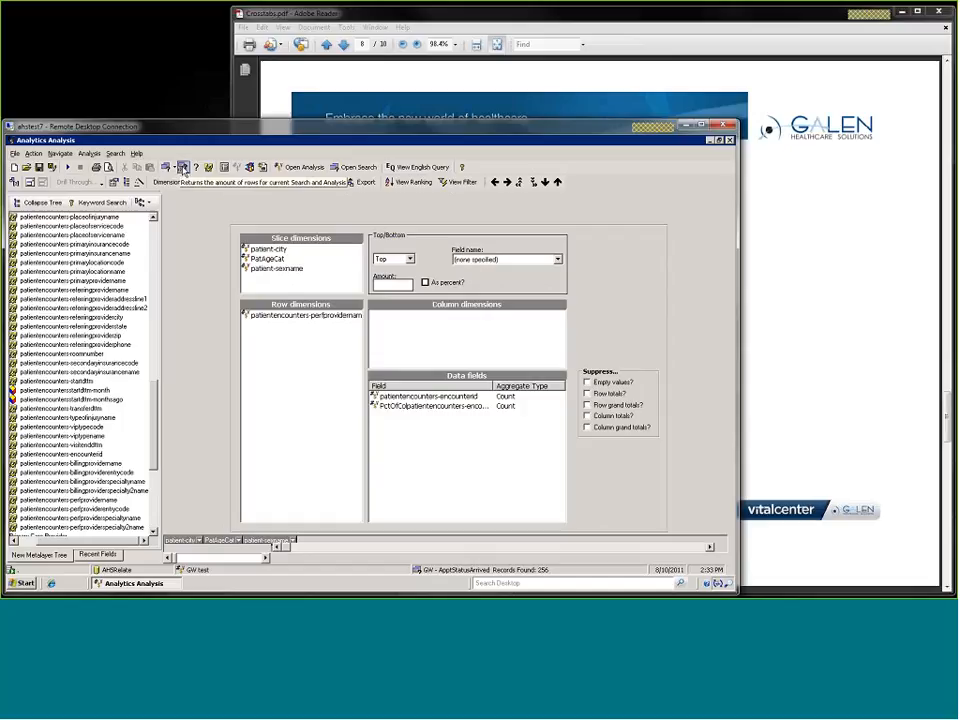
pyautogui.click(183, 168)
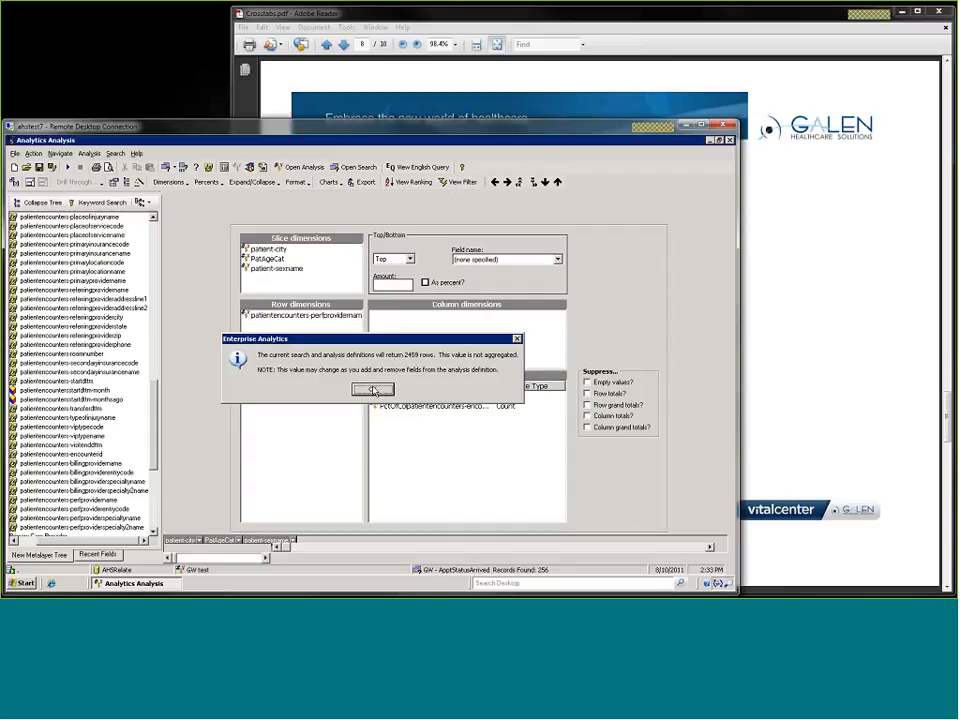
pyautogui.click(380, 390)
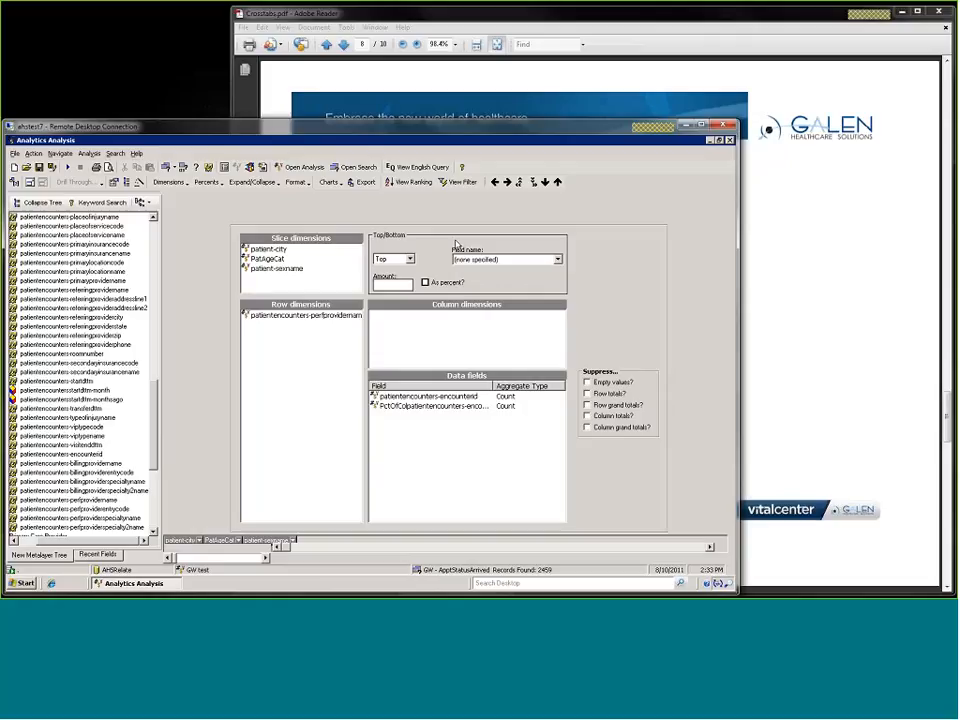
pyautogui.click(745, 328)
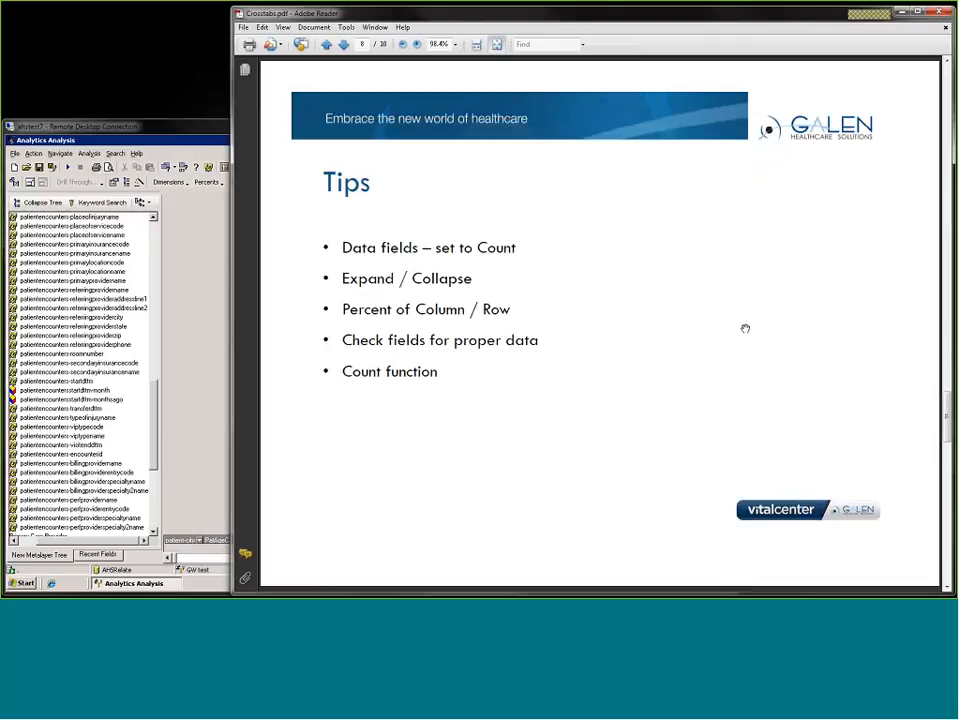
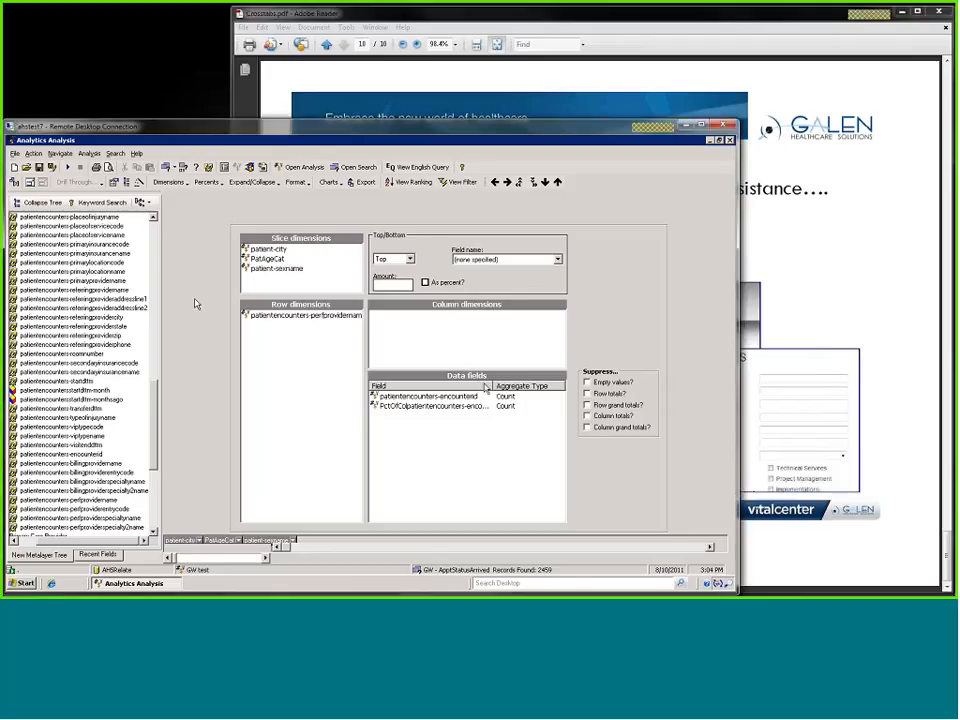
# Start a new expression built from database fields in the Expression Builder and expand the Result fields.
pyautogui.click(140, 184)
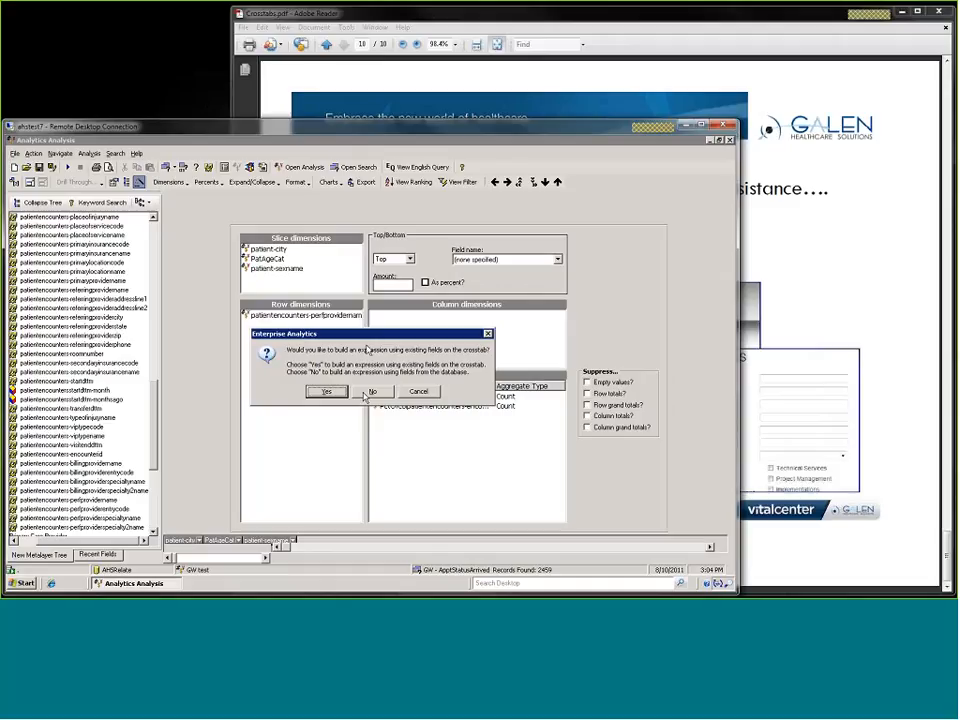
pyautogui.moveTo(366, 336); pyautogui.dragTo(428, 293)
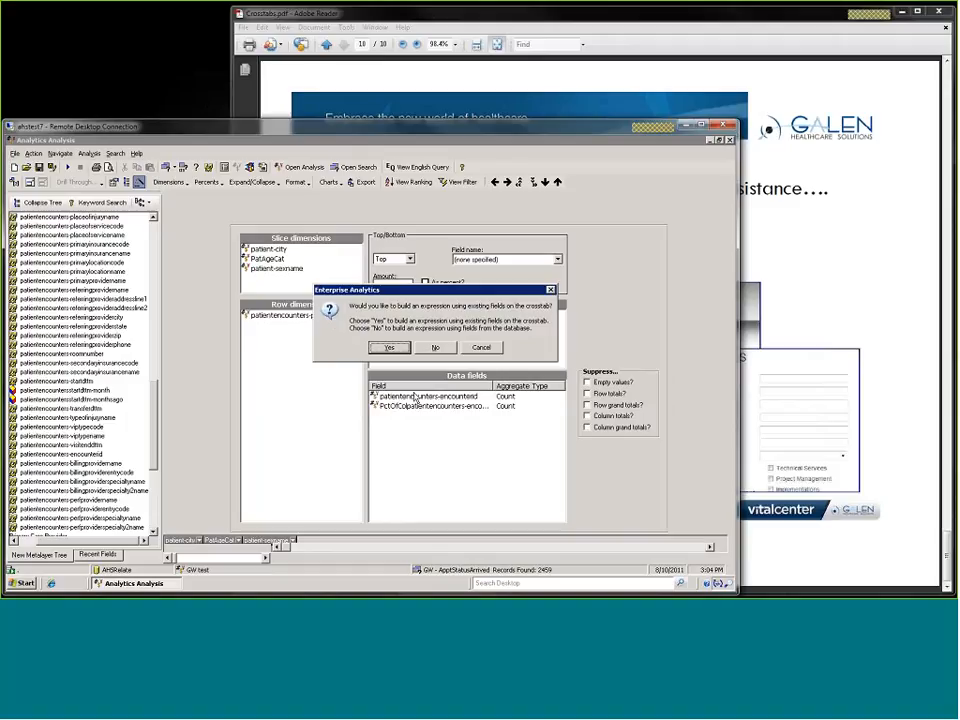
pyautogui.click(430, 348)
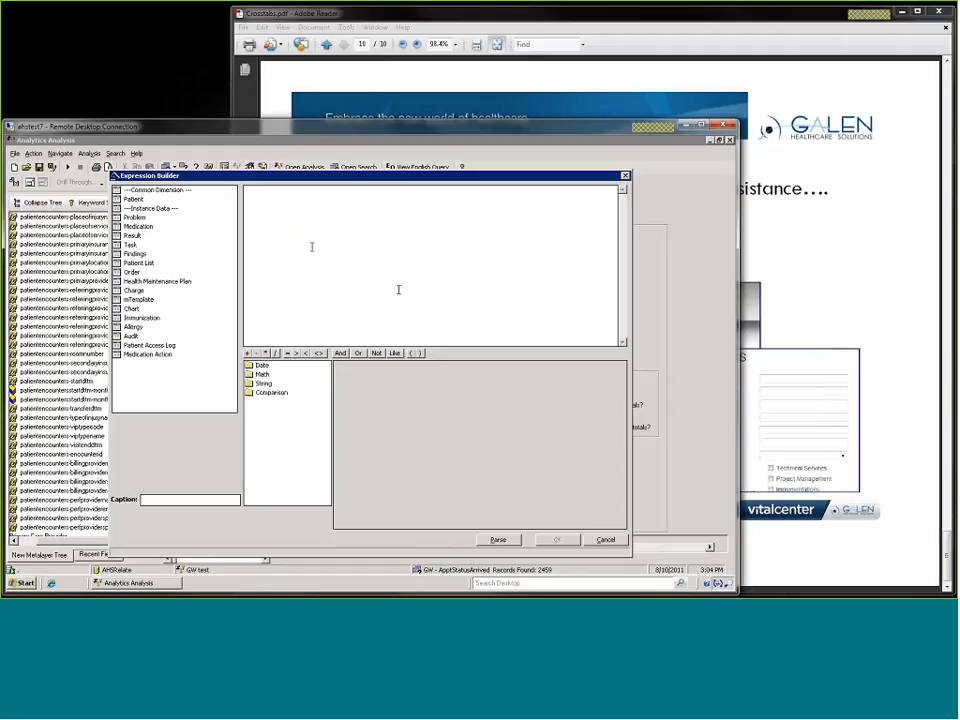
pyautogui.doubleClick(132, 235)
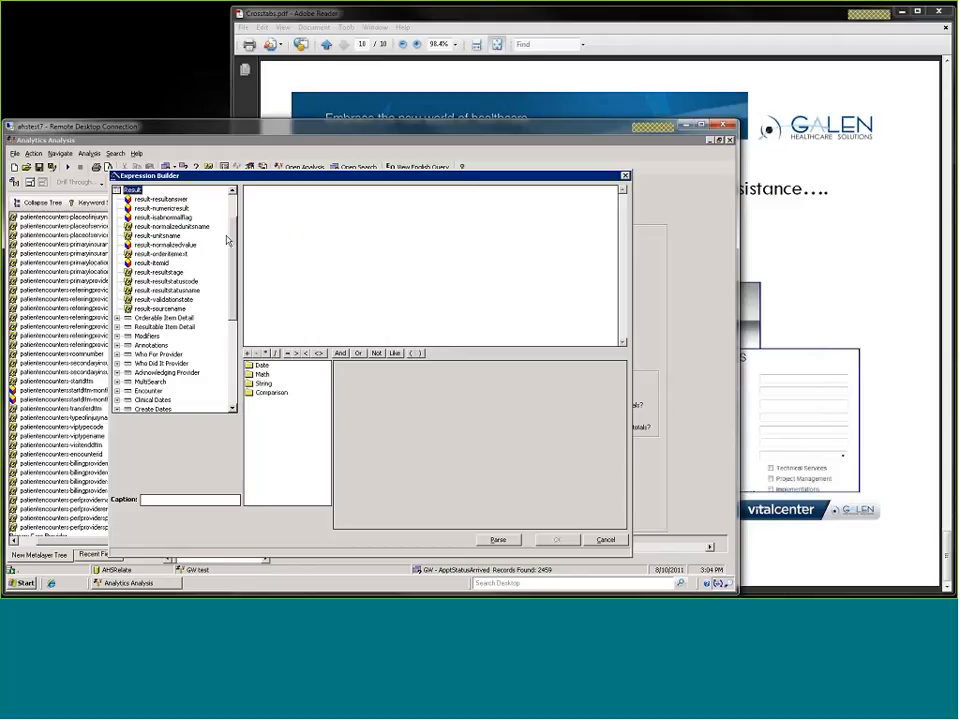
# Check which functions the Math folder offers in the Expression Builder and collapse it again.
pyautogui.click(262, 374)
pyautogui.doubleClick(262, 374)
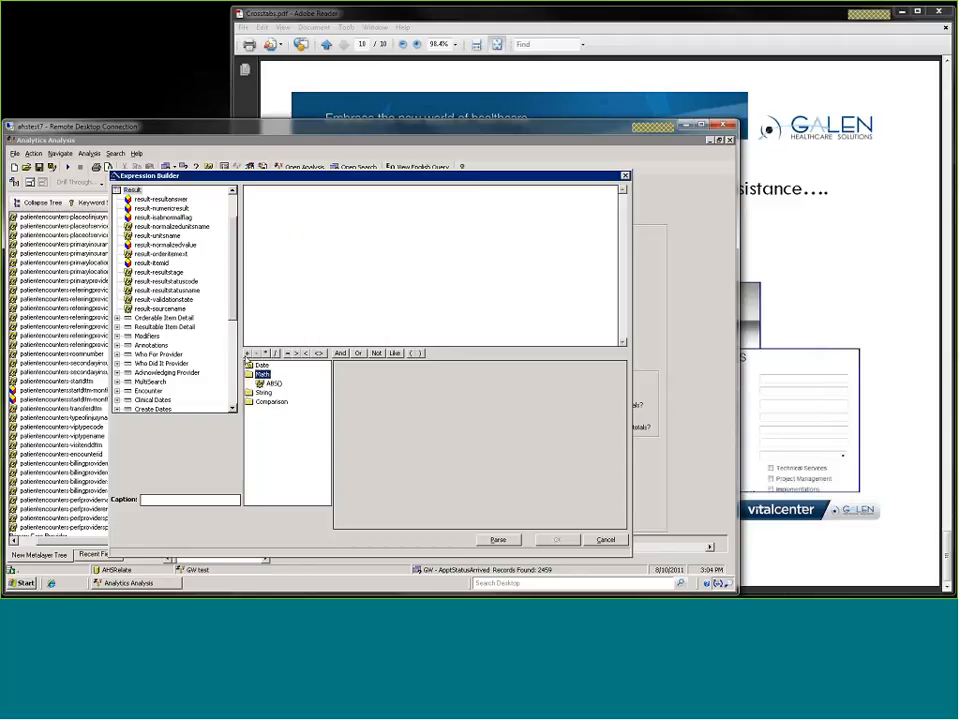
pyautogui.doubleClick(262, 374)
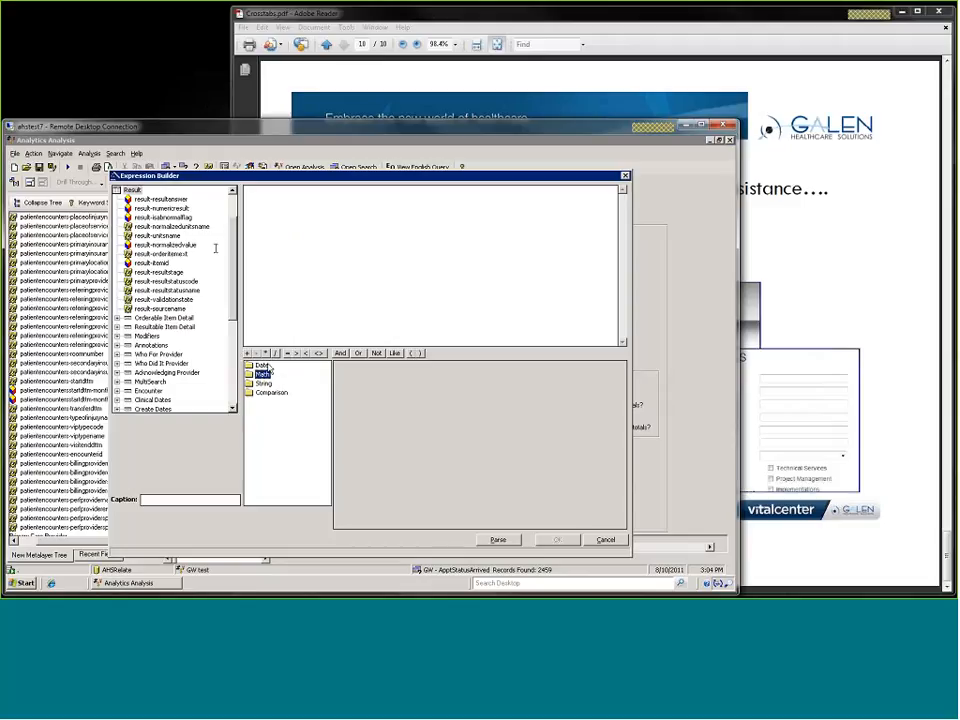
# Expand the Verify Dates and Clinical Dates groups under Result and examine their date fields.
pyautogui.scroll(-3, 218, 290)
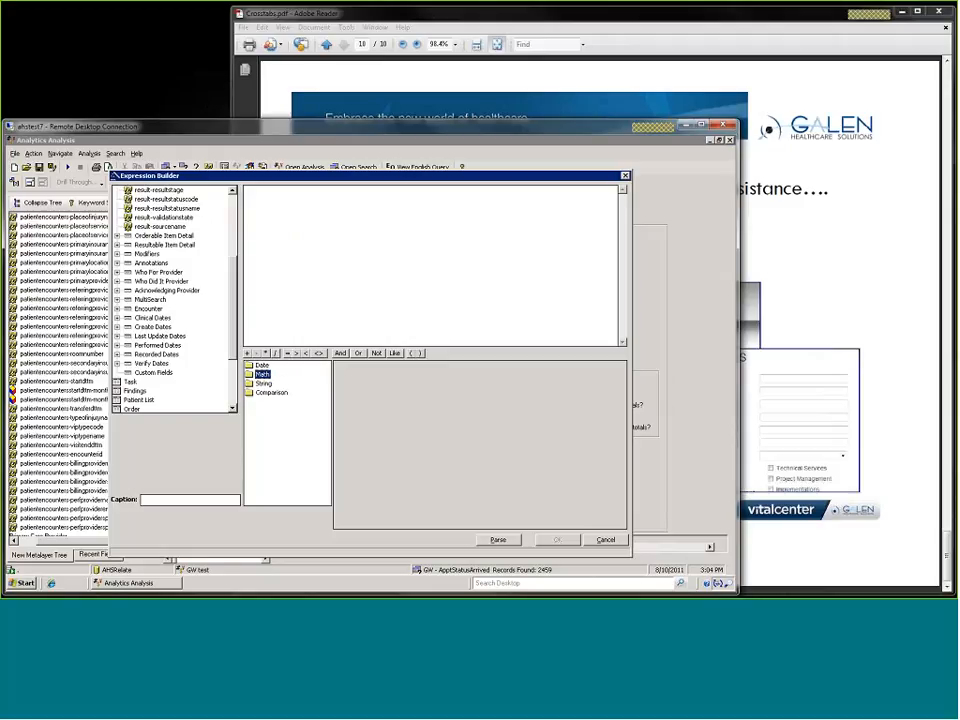
pyautogui.click(117, 363)
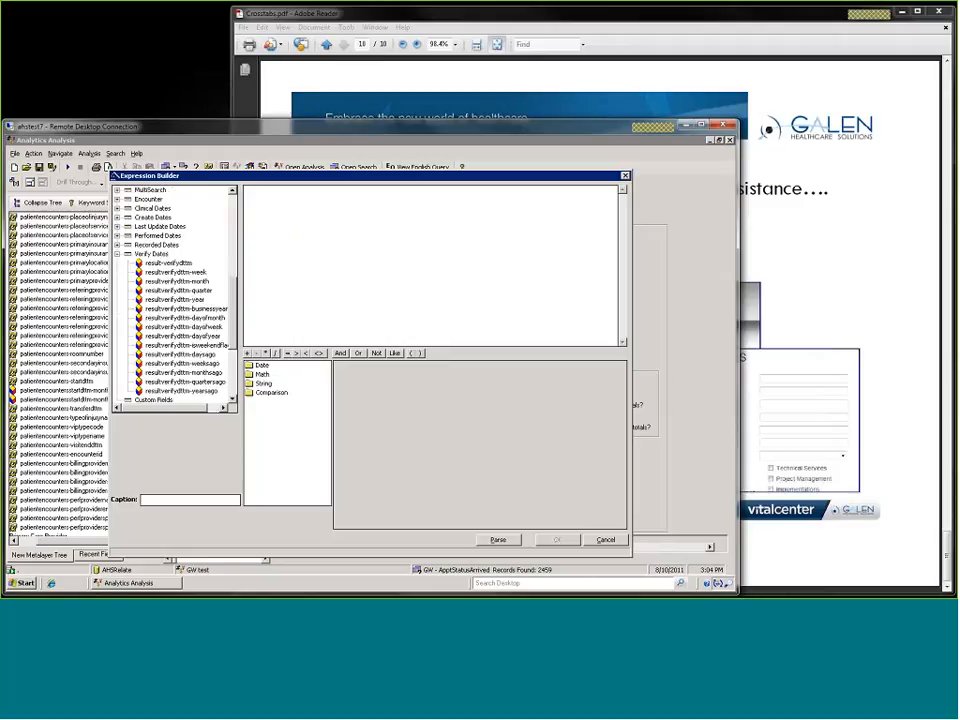
pyautogui.click(117, 208)
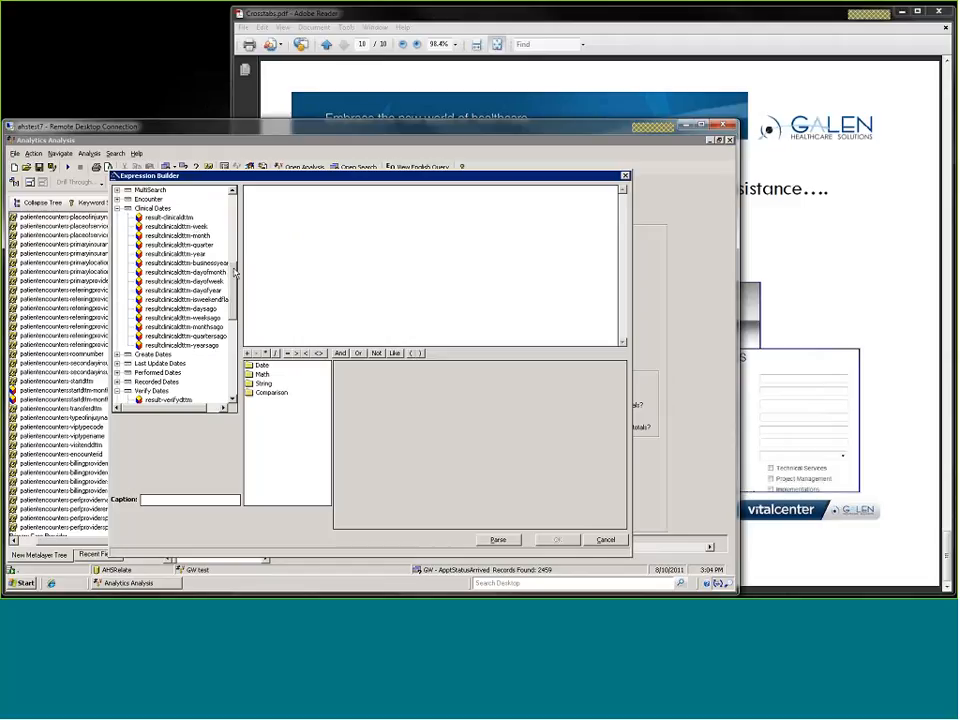
pyautogui.scroll(-5, 235, 270)
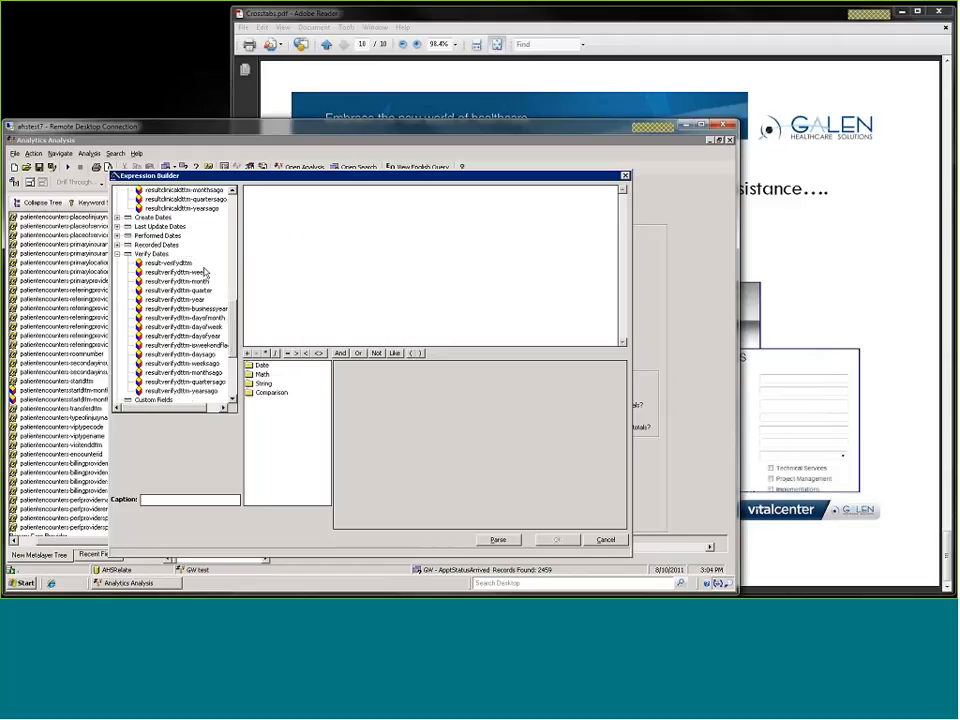